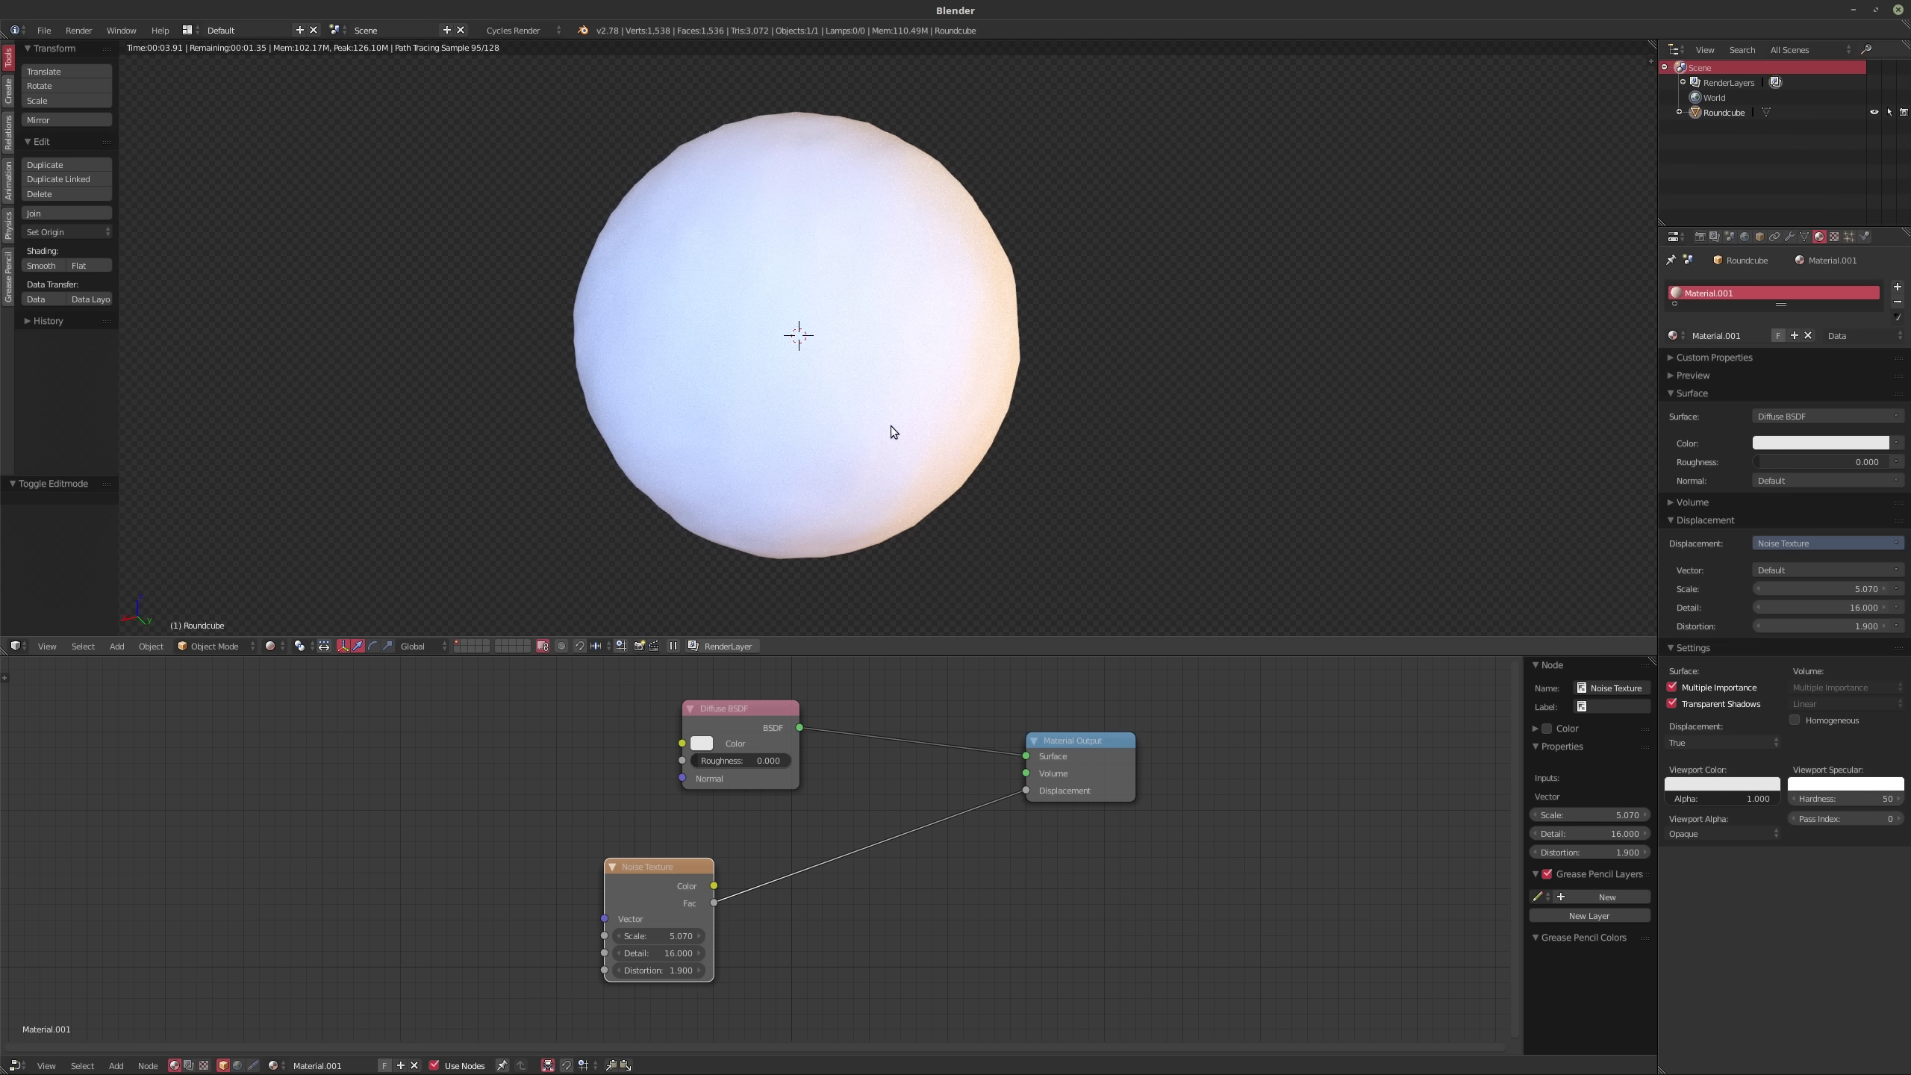
# Step: Insert a Math node into the link between the Noise Texture's Fac output and the Material Output's Displacement input
pyautogui.hotkey('shift', 'z')
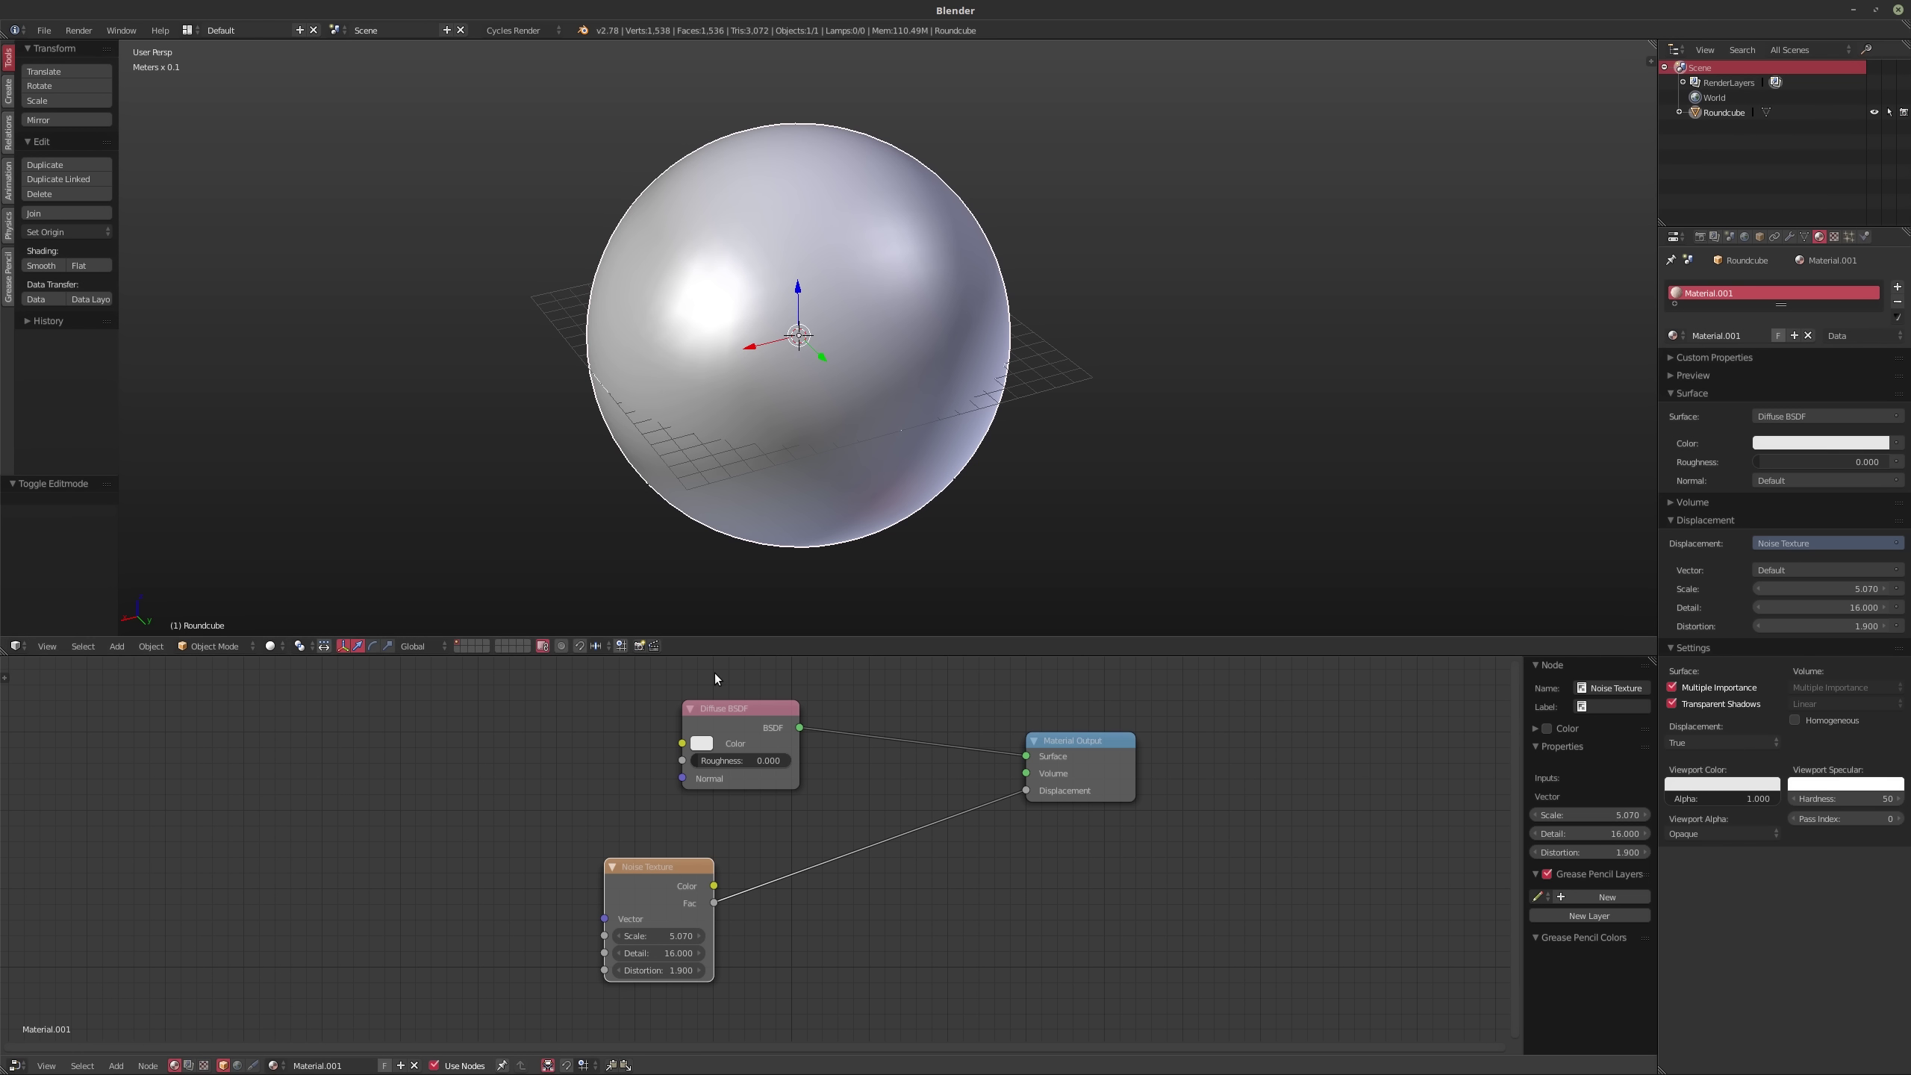
pyautogui.moveTo(687, 888); pyautogui.dragTo(649, 878)
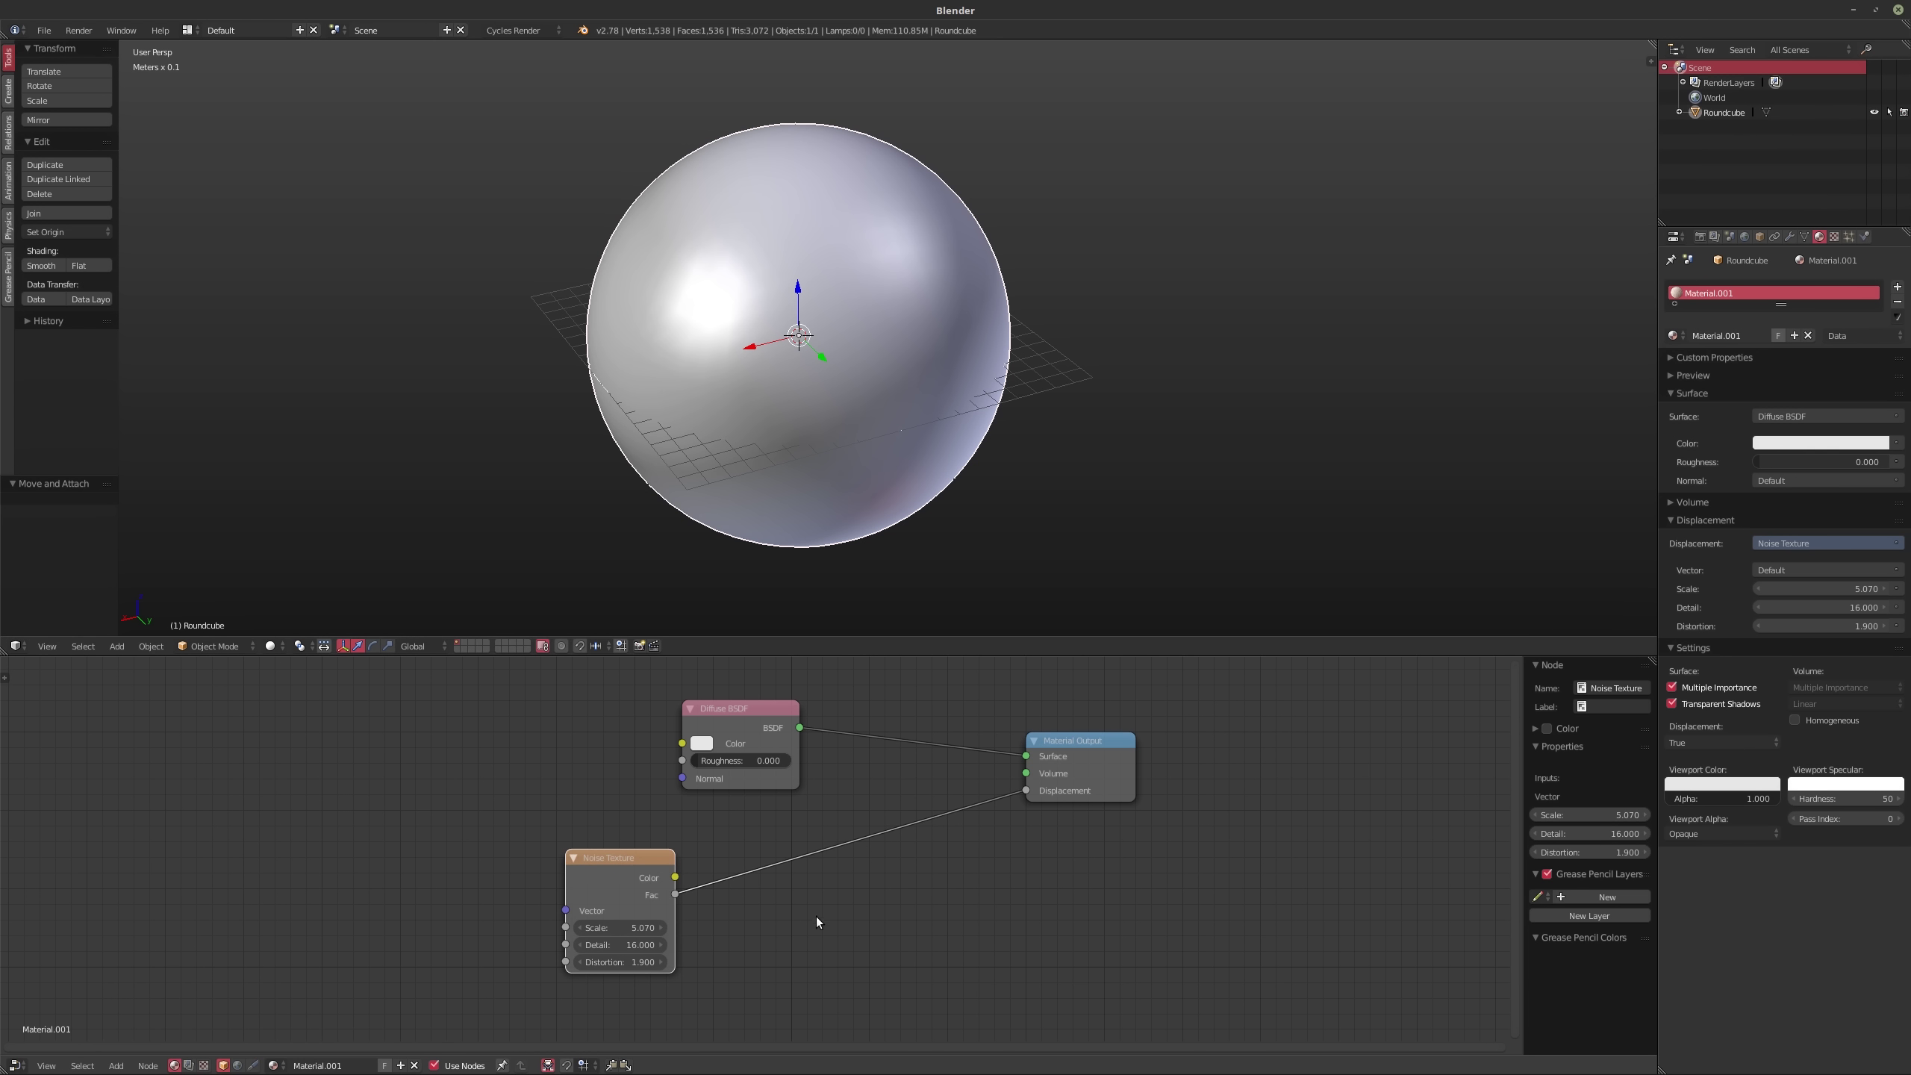
pyautogui.hotkey('shift', 'a')
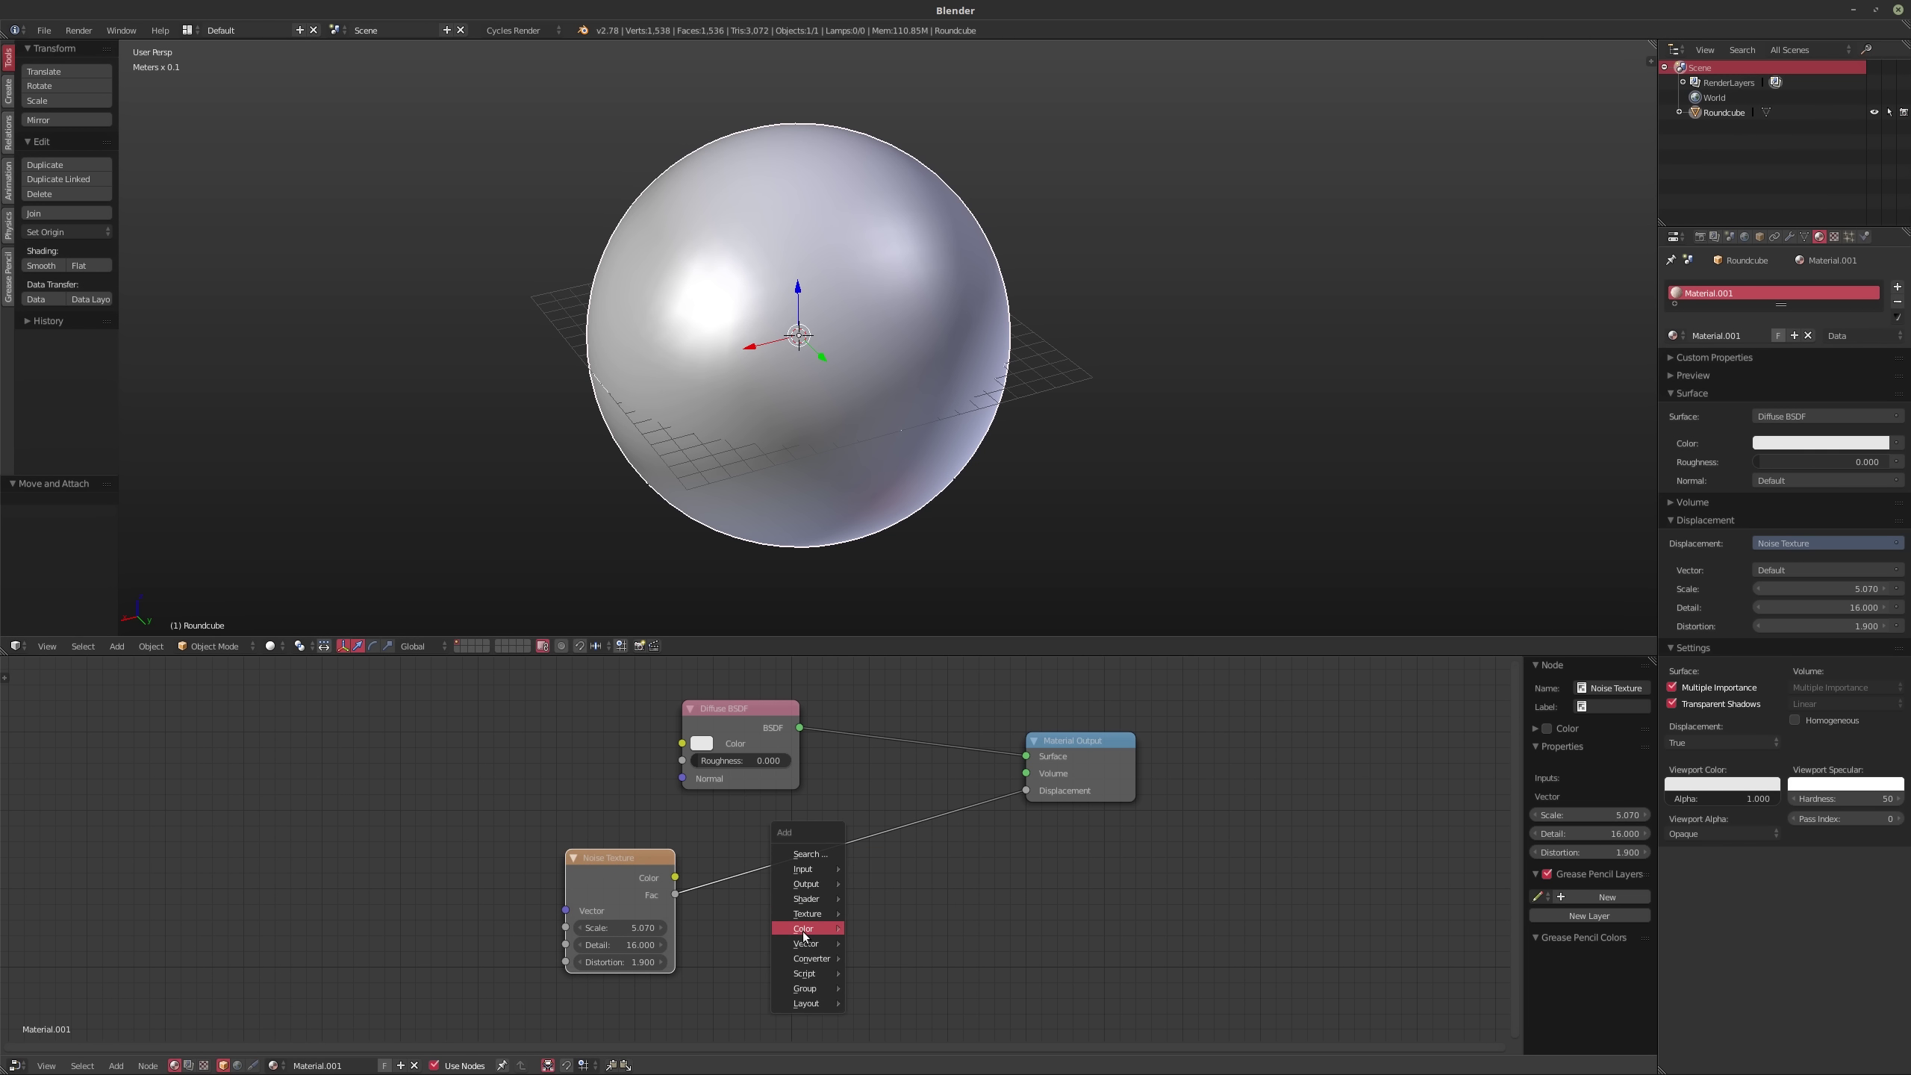
pyautogui.moveTo(809, 962)
pyautogui.click(886, 859)
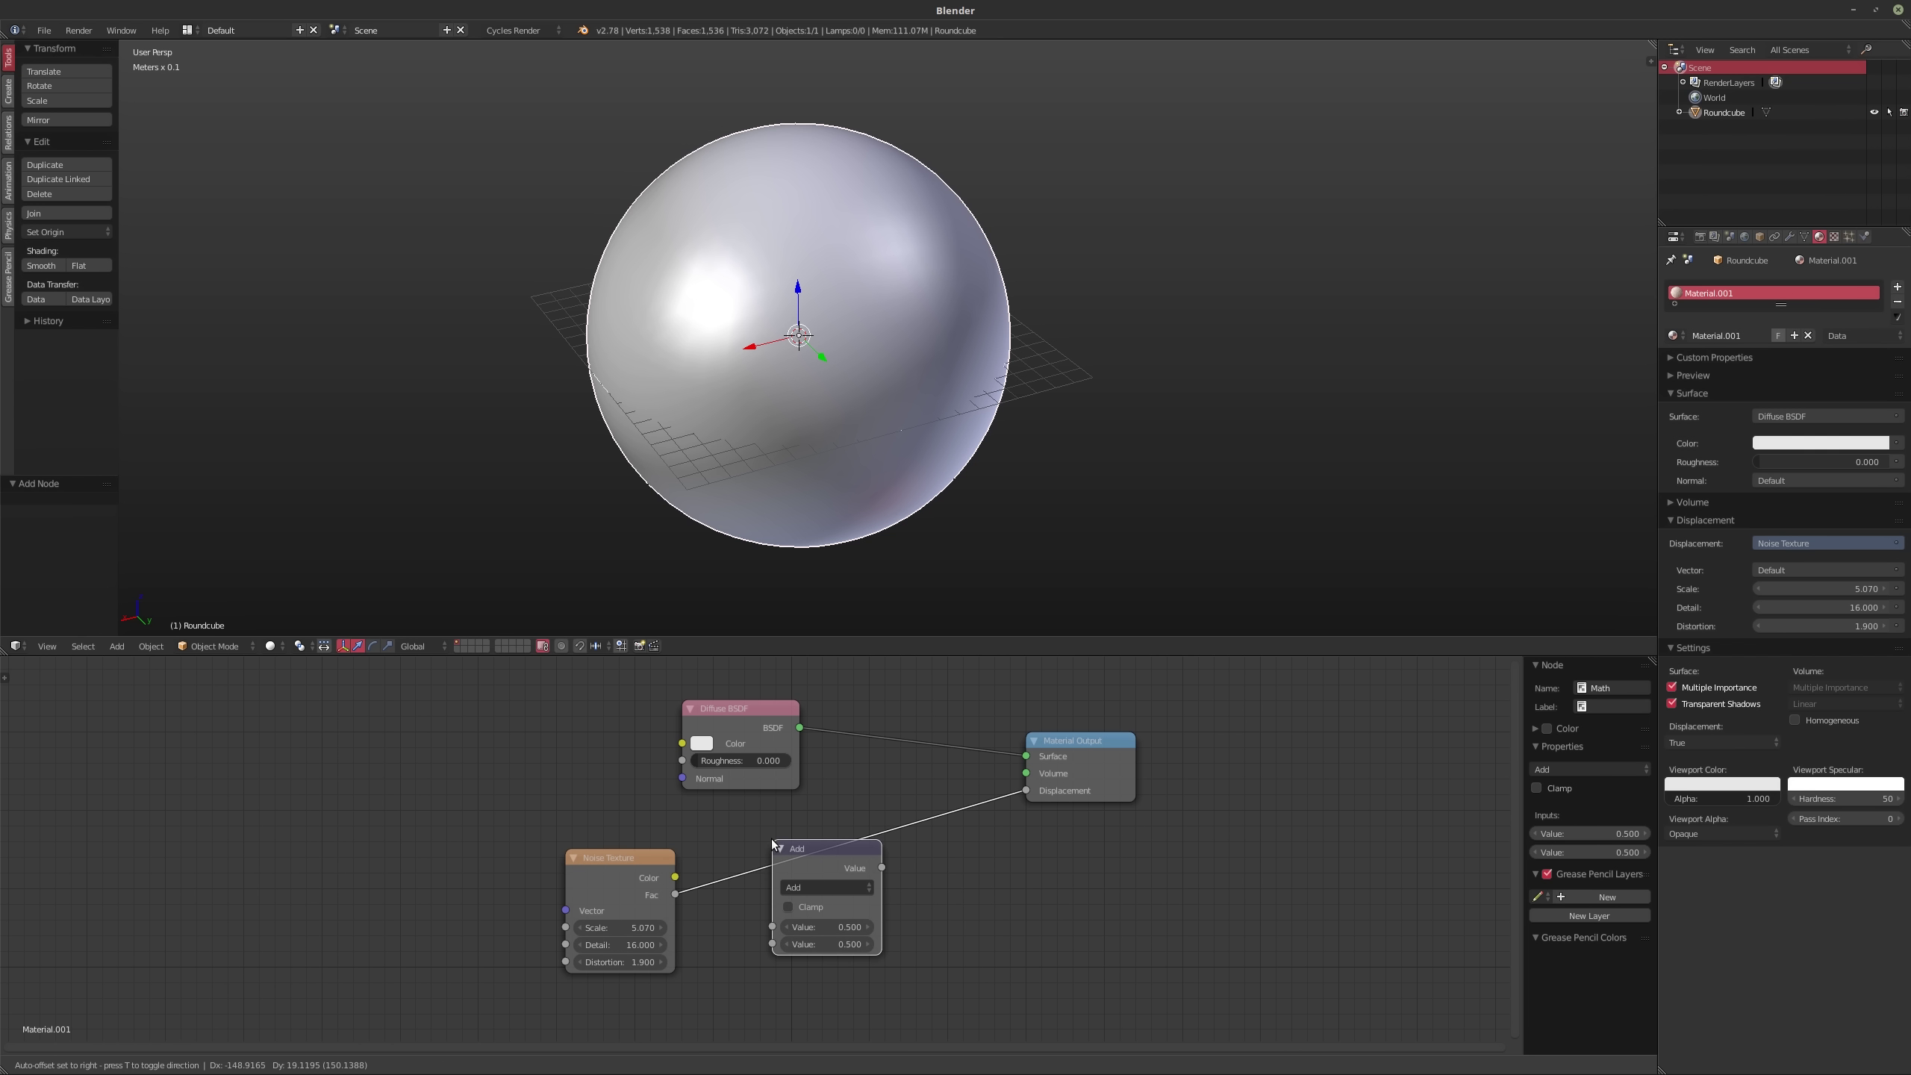
pyautogui.click(829, 887)
# Step: Set the Math node to Multiply with a value of 5 and preview the sphere in rendered shading
pyautogui.click(841, 889)
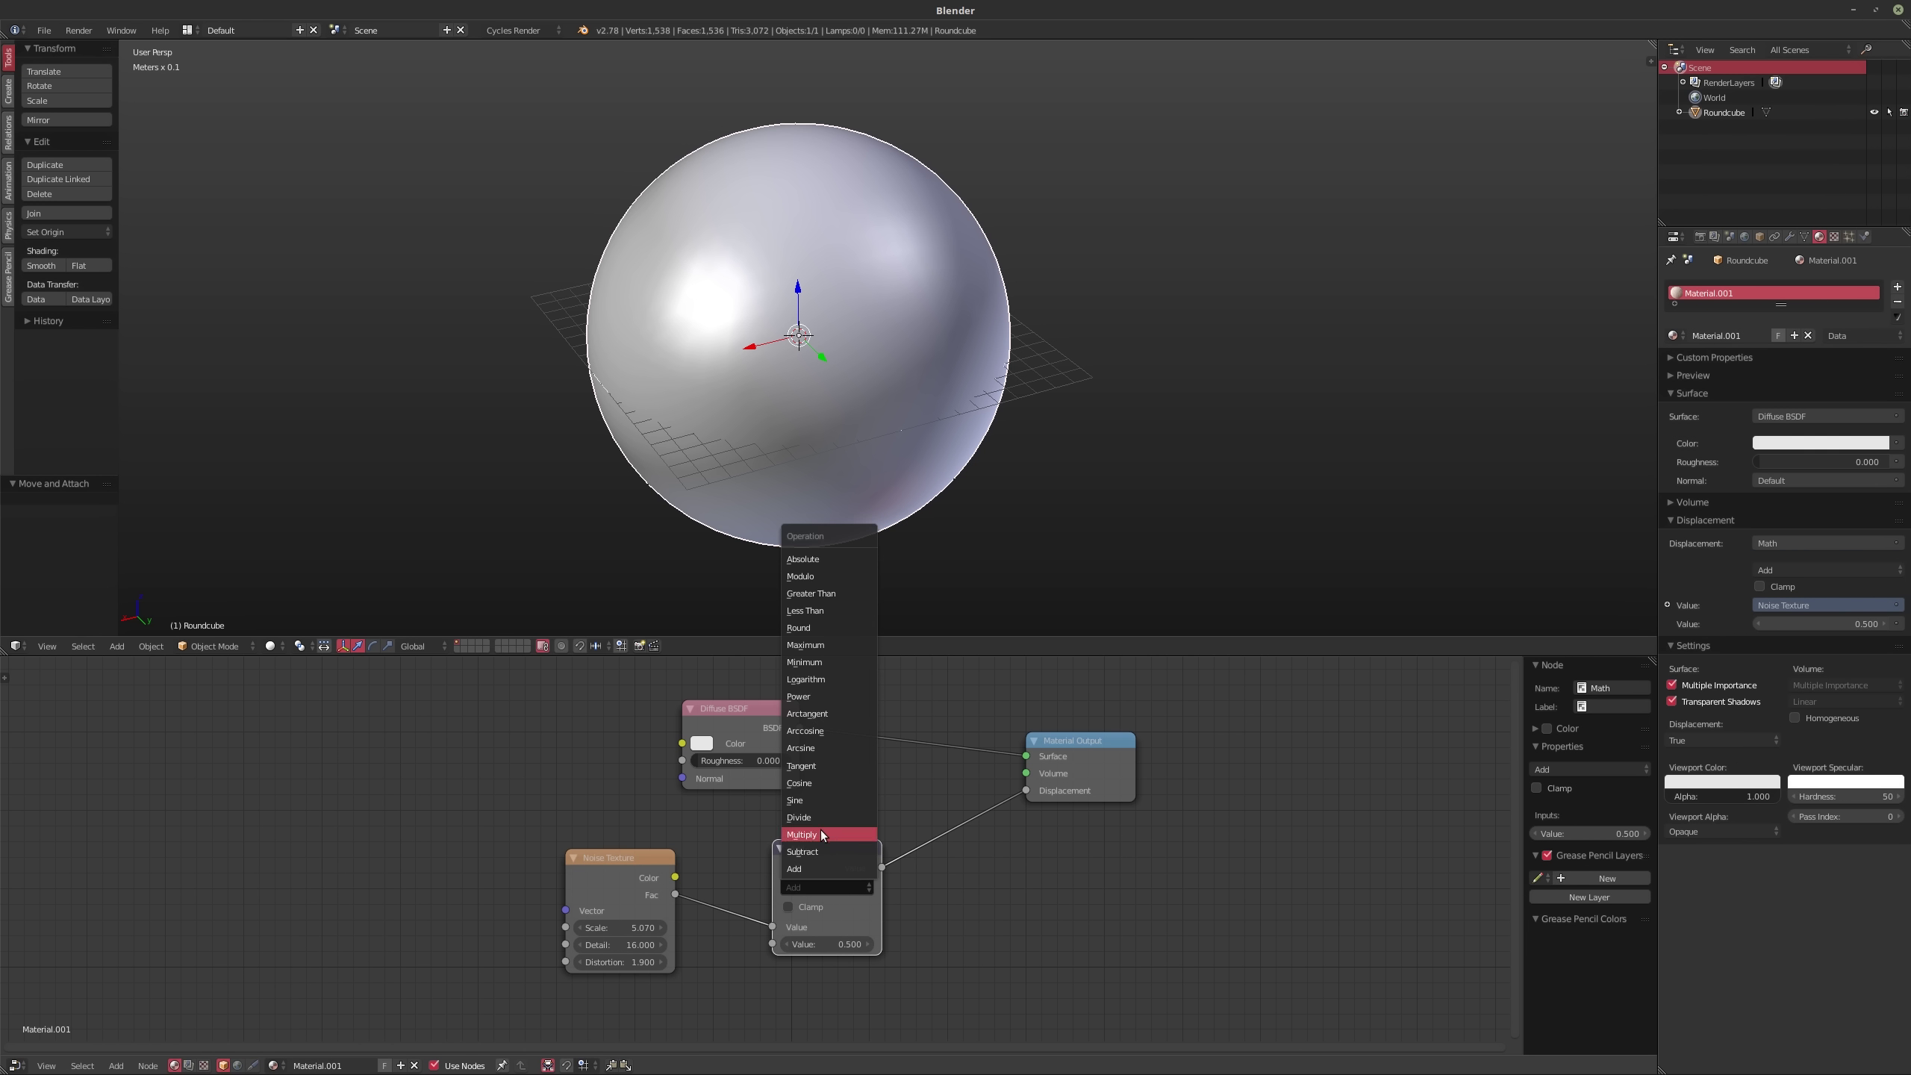
pyautogui.click(820, 835)
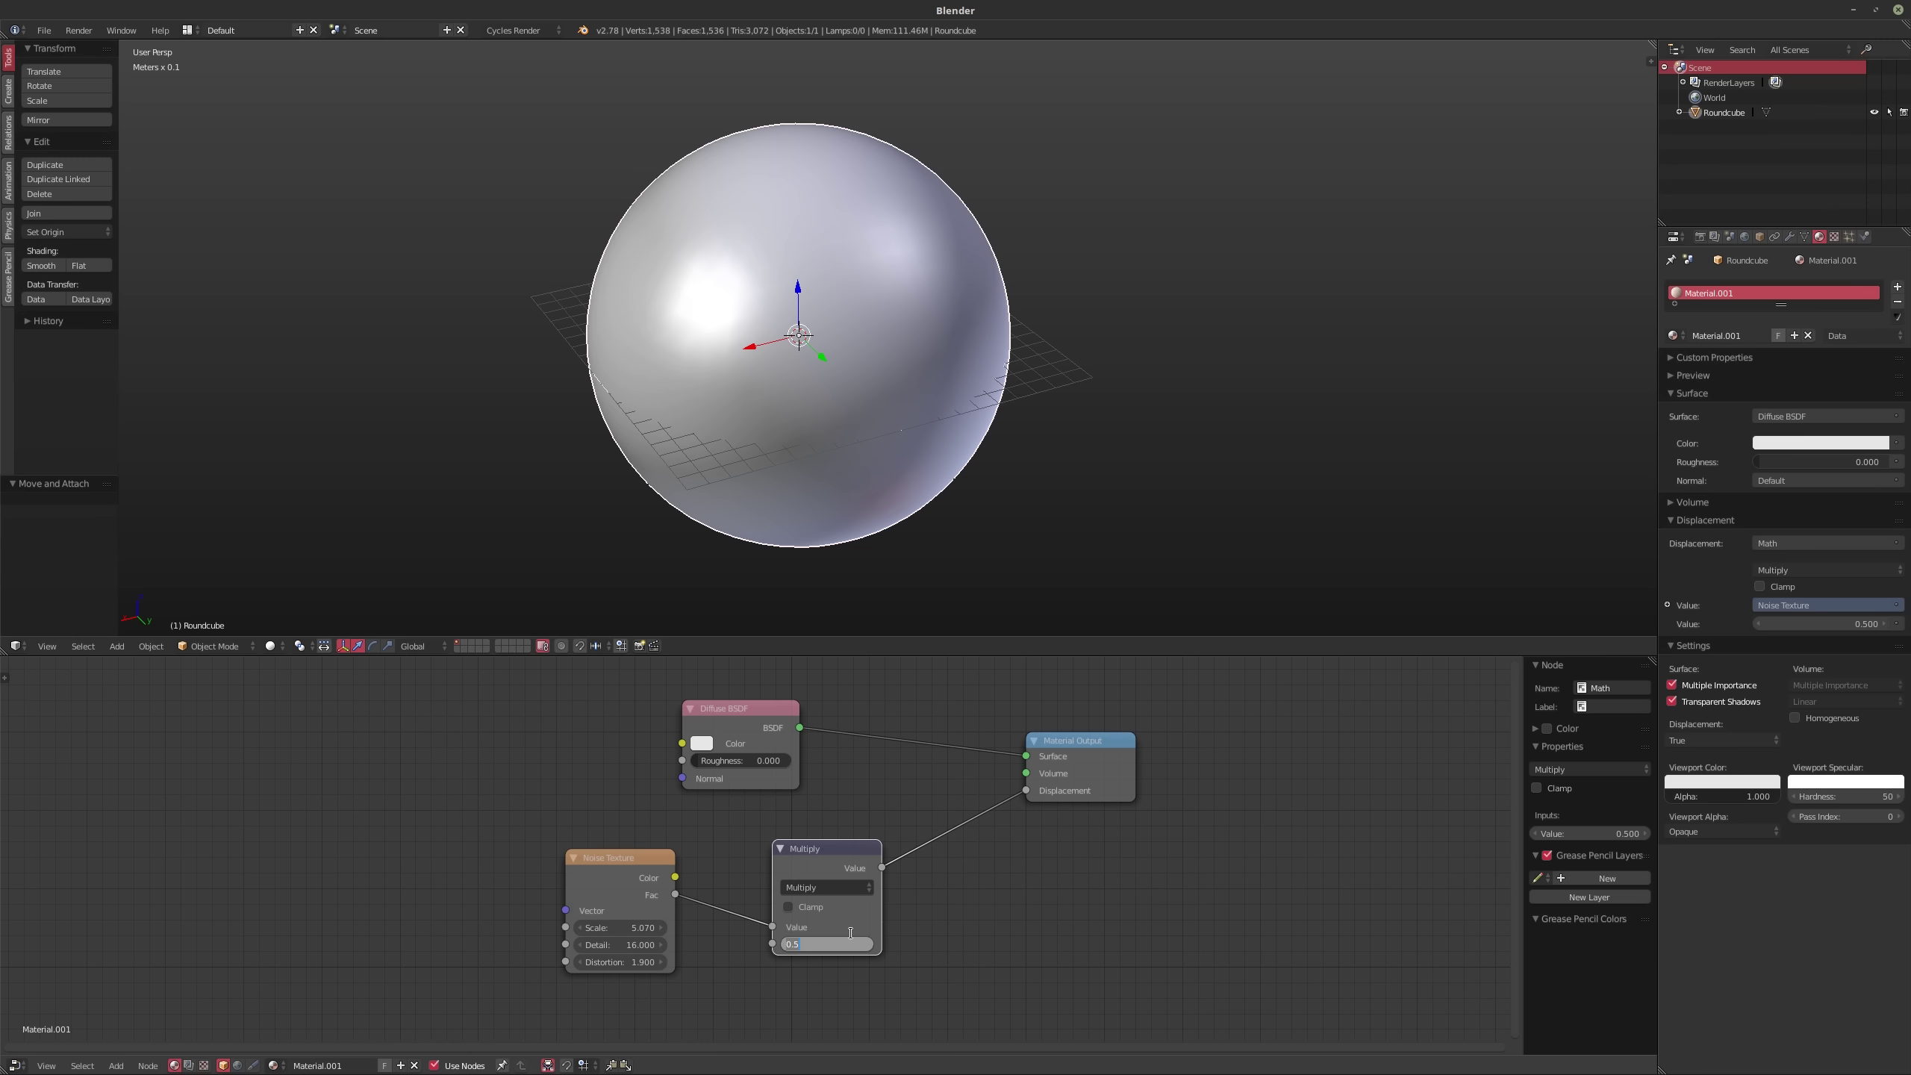
pyautogui.write('5')
pyautogui.press('Return')
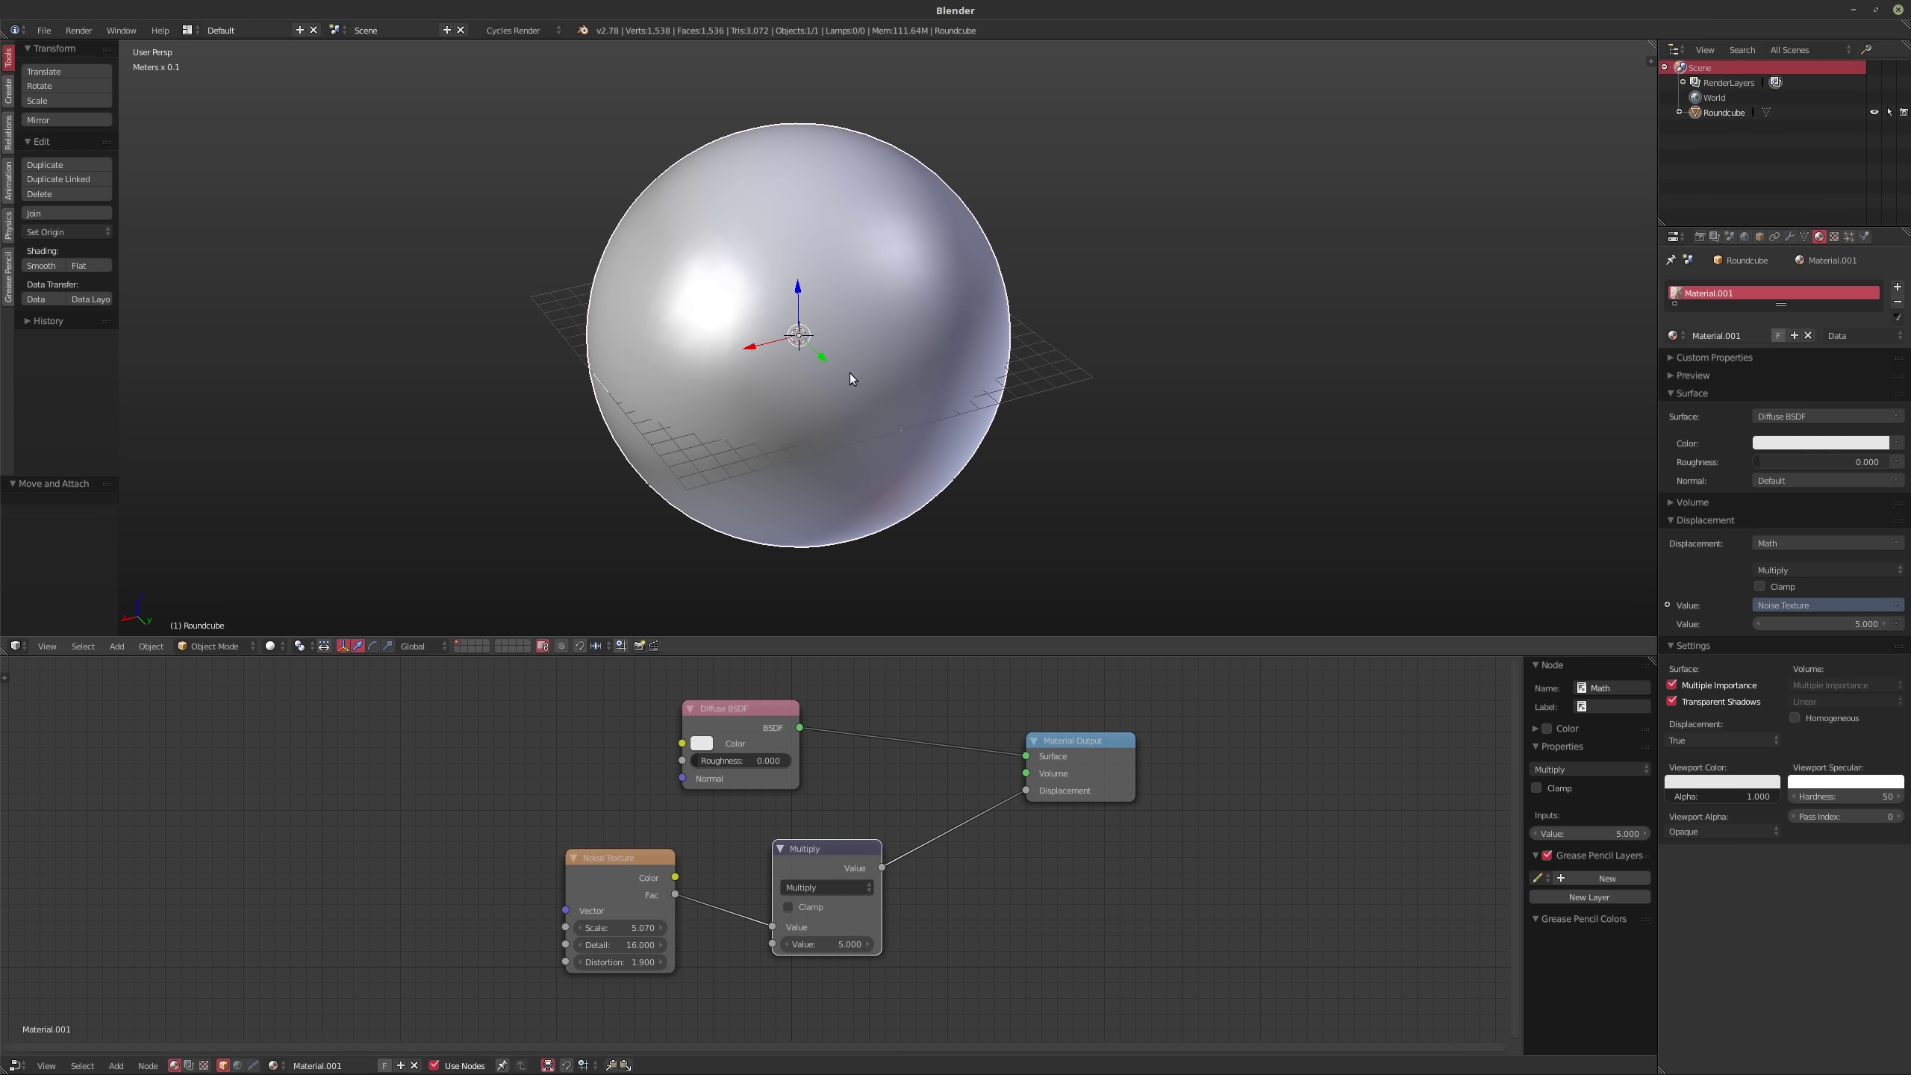
pyautogui.hotkey('shift', 'z')
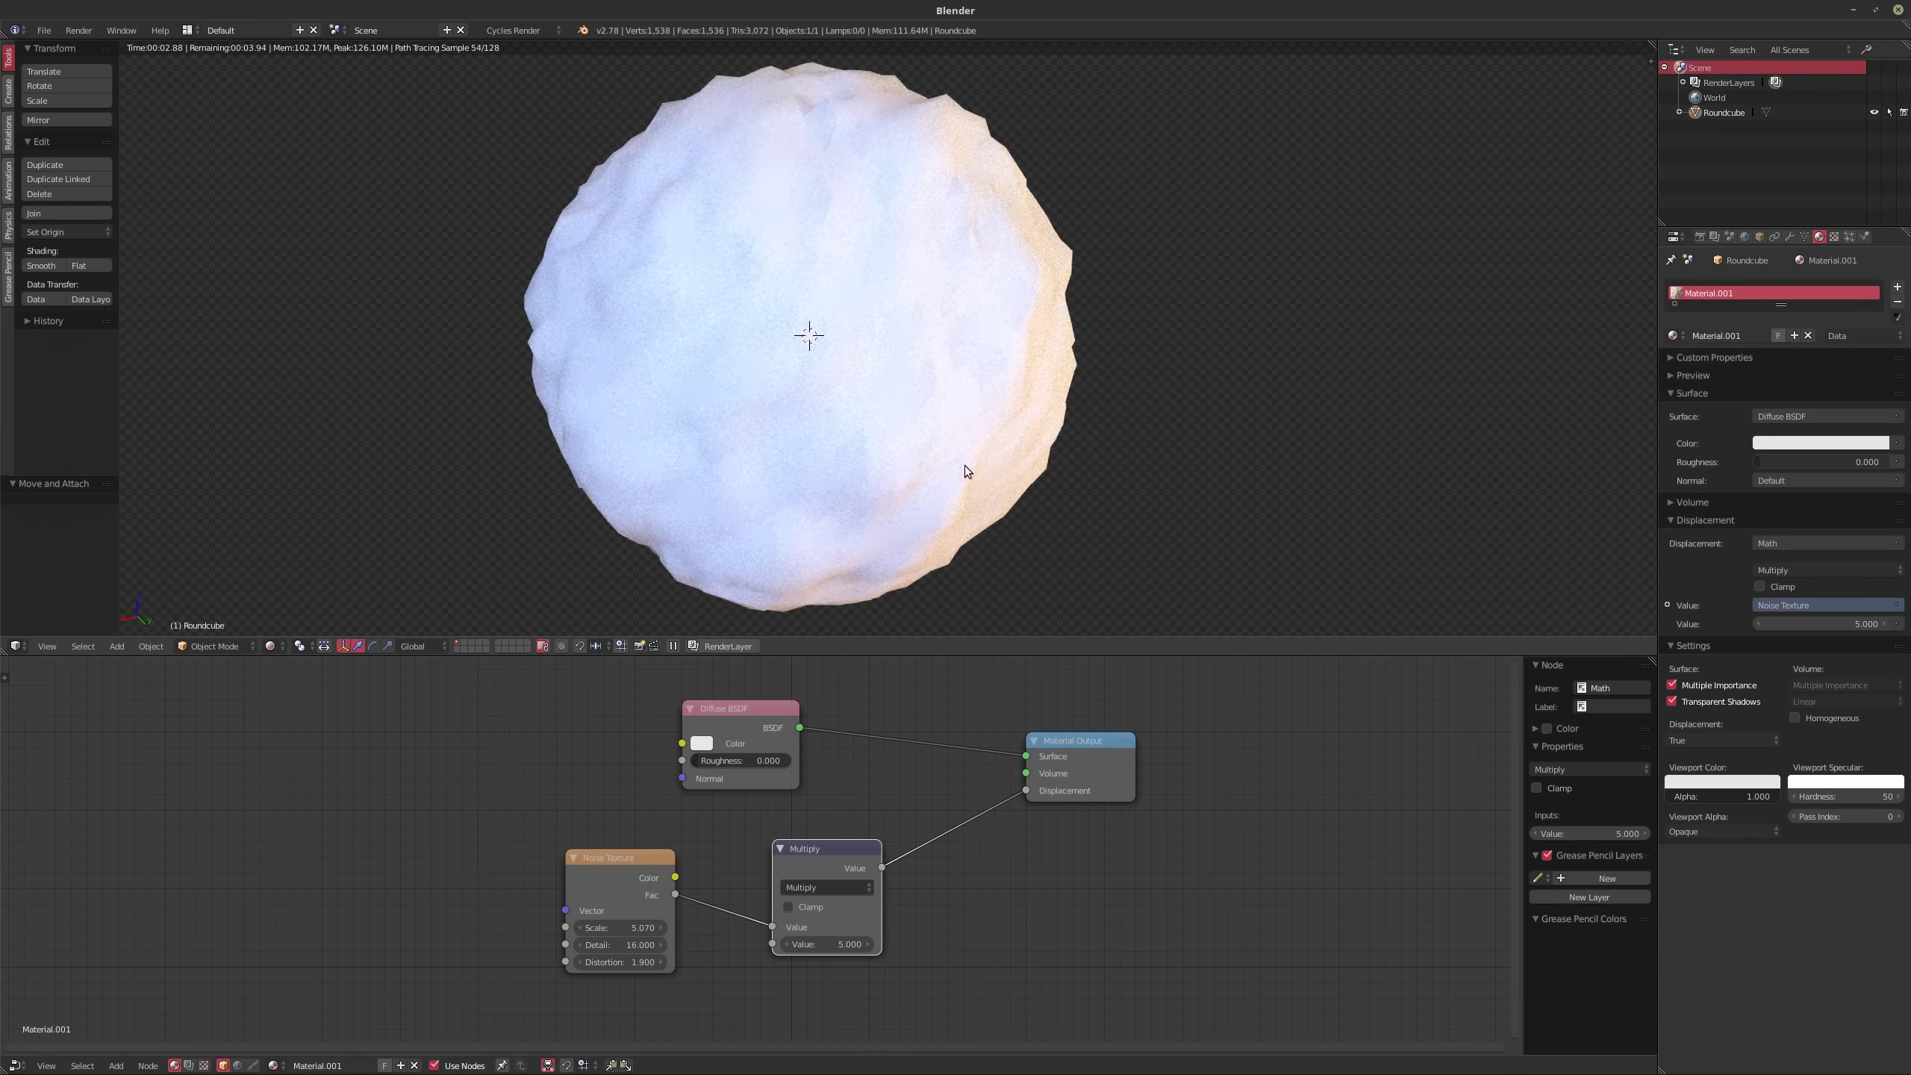
# Step: Preview the Noise Texture's color directly on the sphere, then reconnect the Diffuse BSDF to the surface and leave rendered shading
pyautogui.keyDown('ctrl'); pyautogui.keyDown('shift'); pyautogui.click(617, 882); pyautogui.keyUp('shift'); pyautogui.keyUp('ctrl')
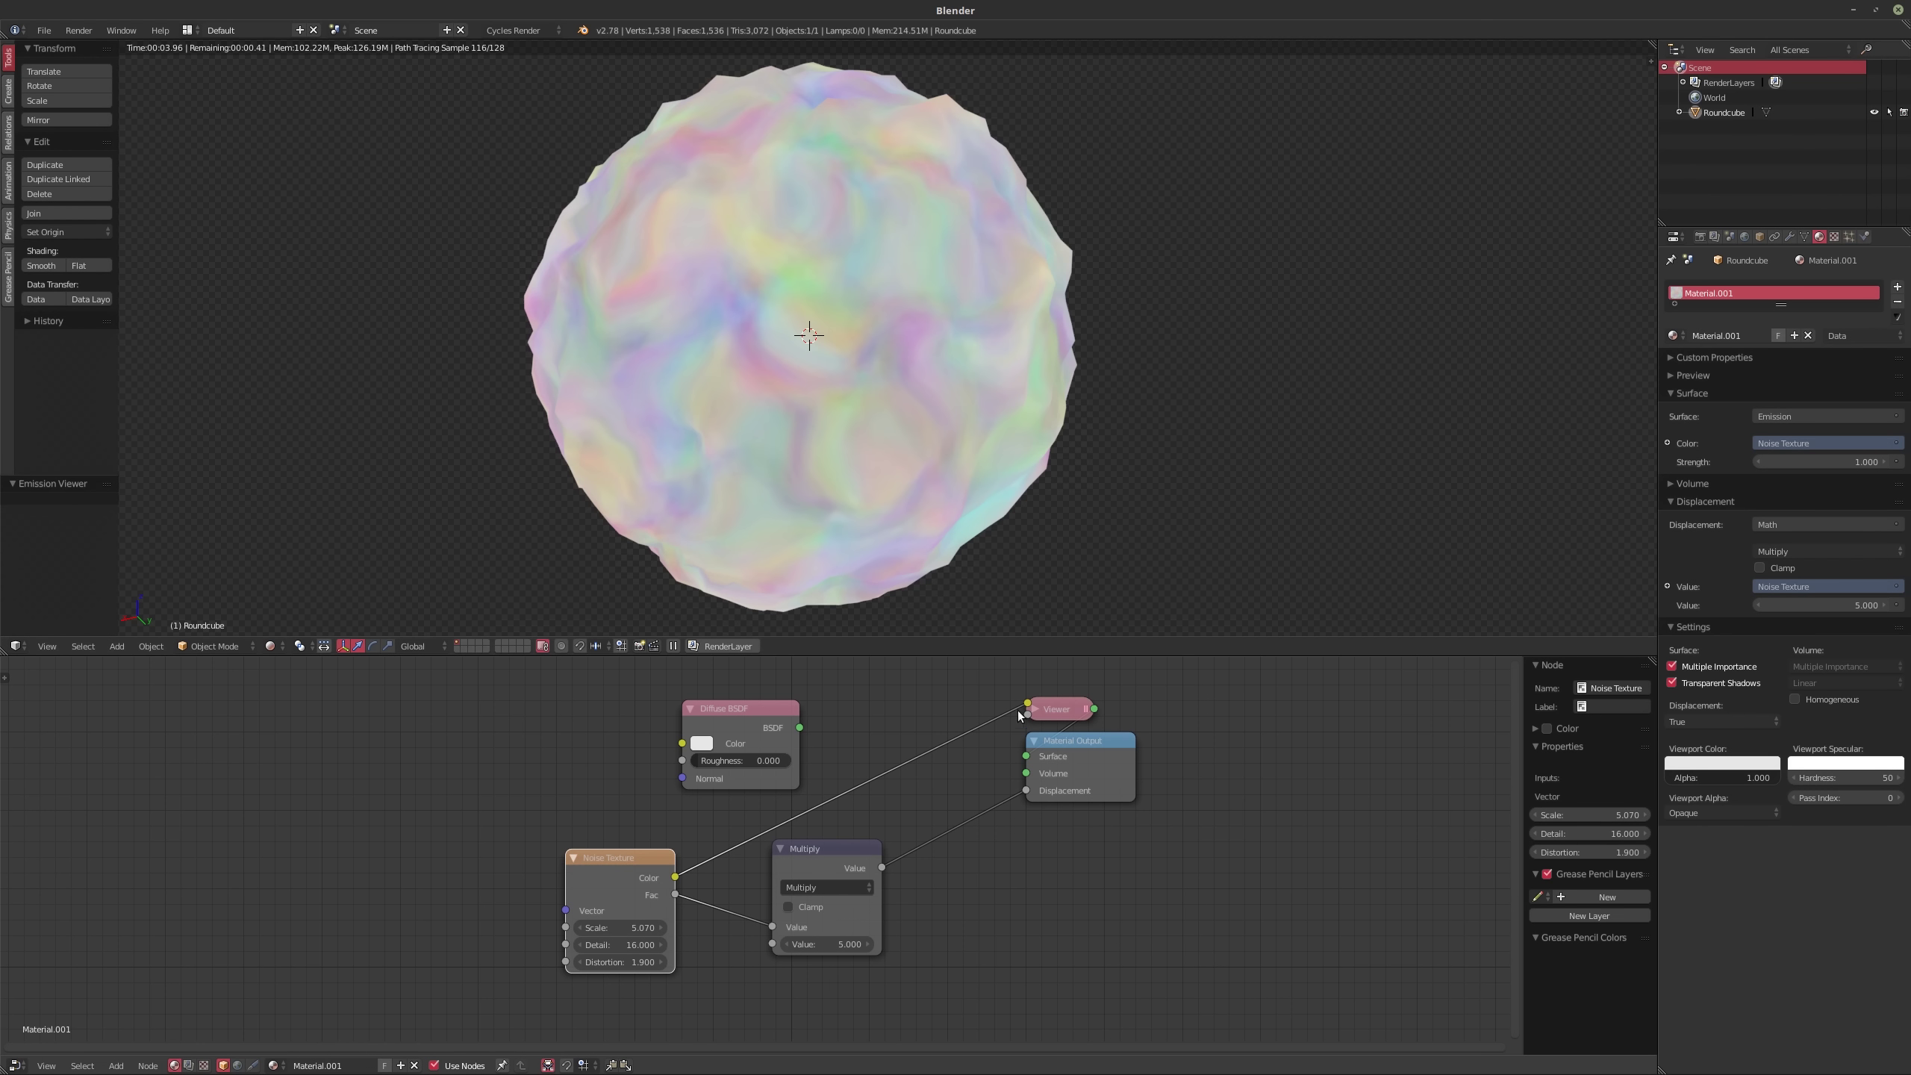
pyautogui.keyDown('ctrl'); pyautogui.keyDown('shift'); pyautogui.click(697, 713); pyautogui.keyUp('shift'); pyautogui.keyUp('ctrl')
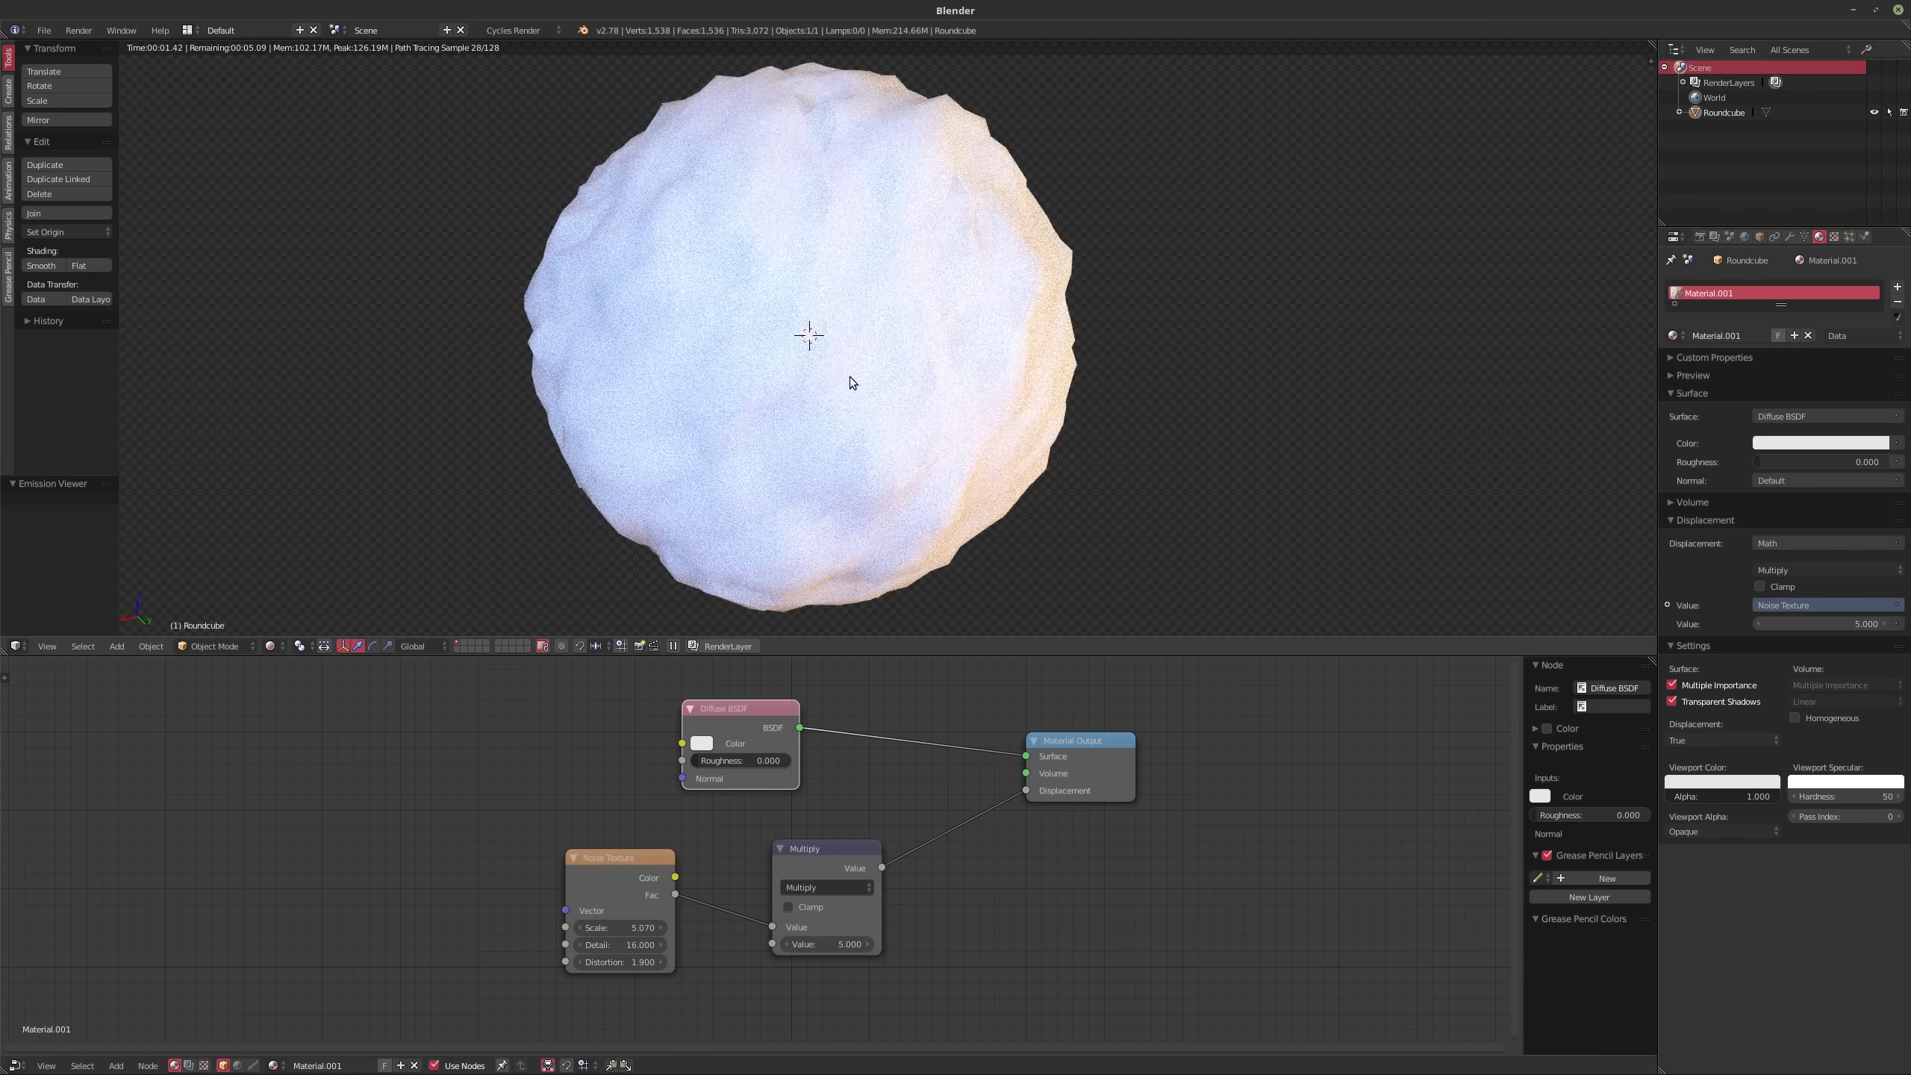
pyautogui.hotkey('shift', 'z')
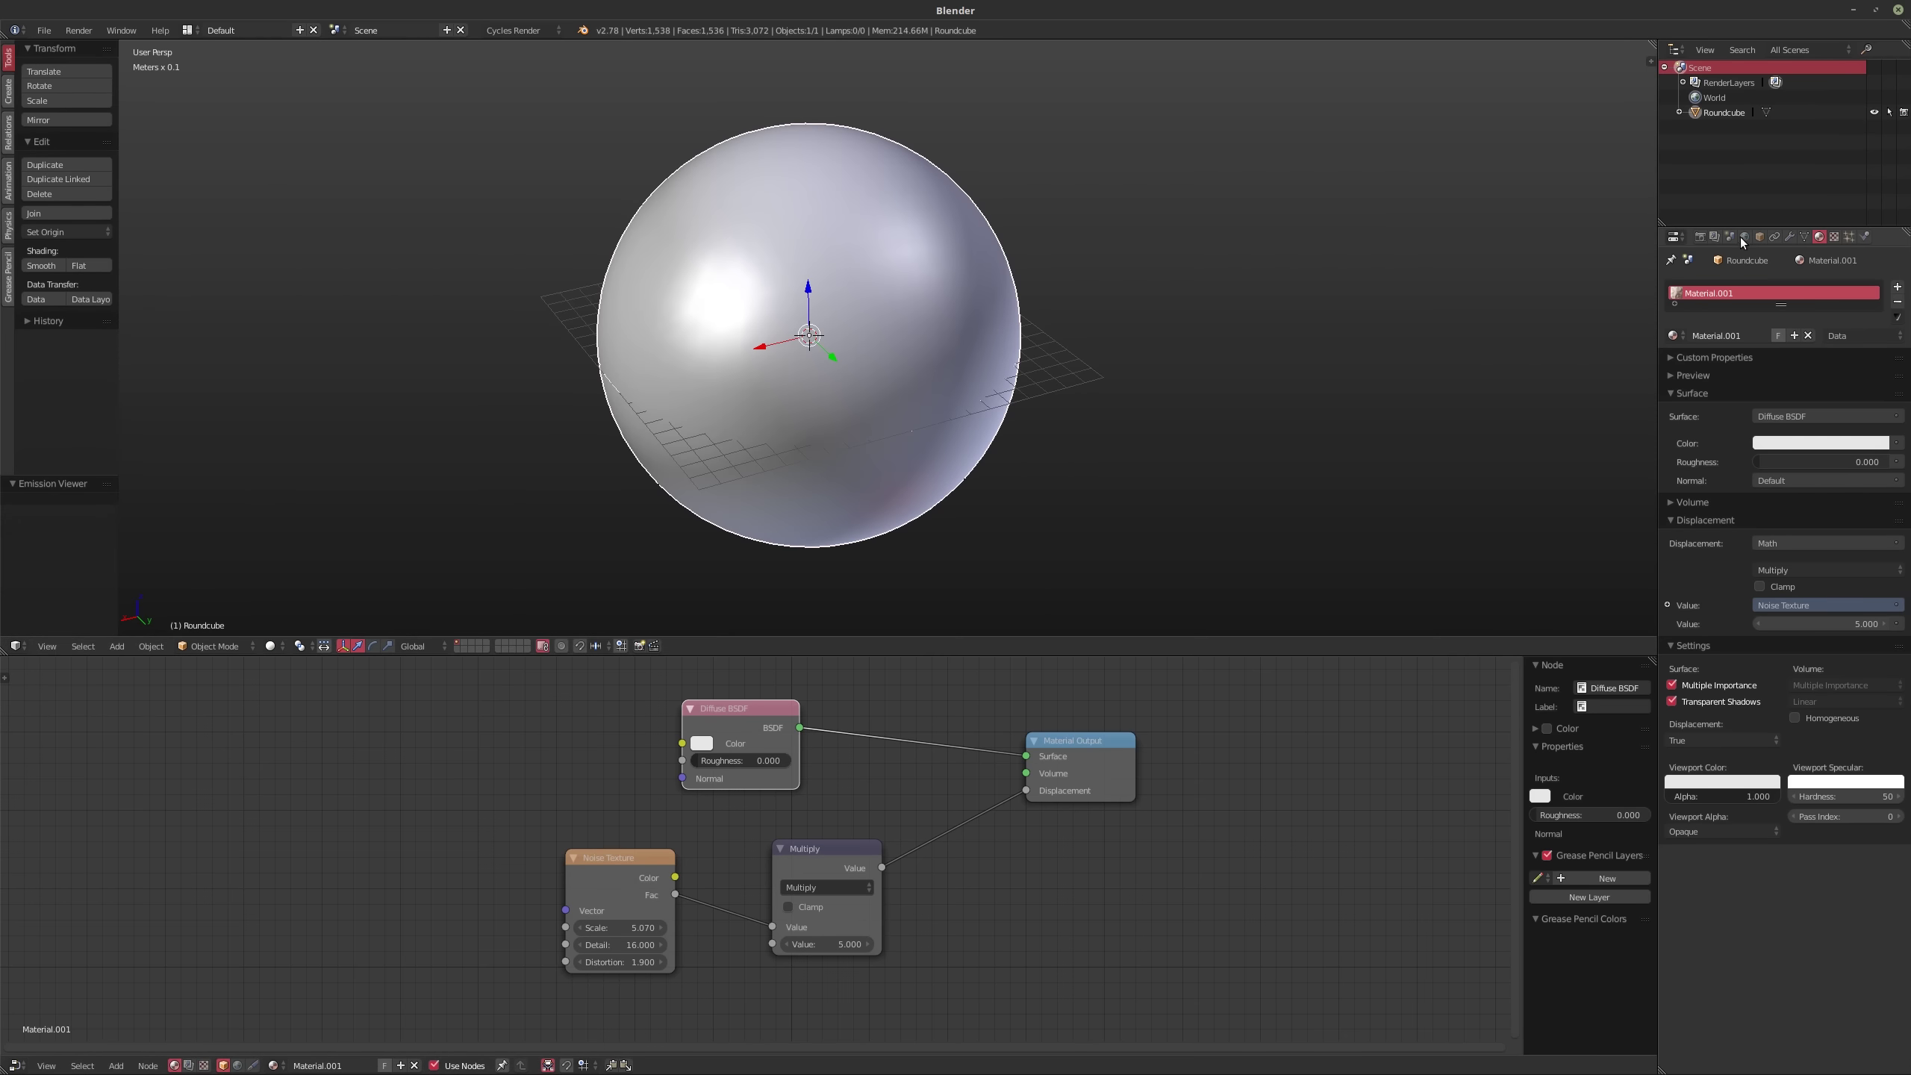
# Step: In the render geometry settings, set the preview subdivision rate to 8 px and max subdivisions to 12, and preview the render
pyautogui.click(1701, 236)
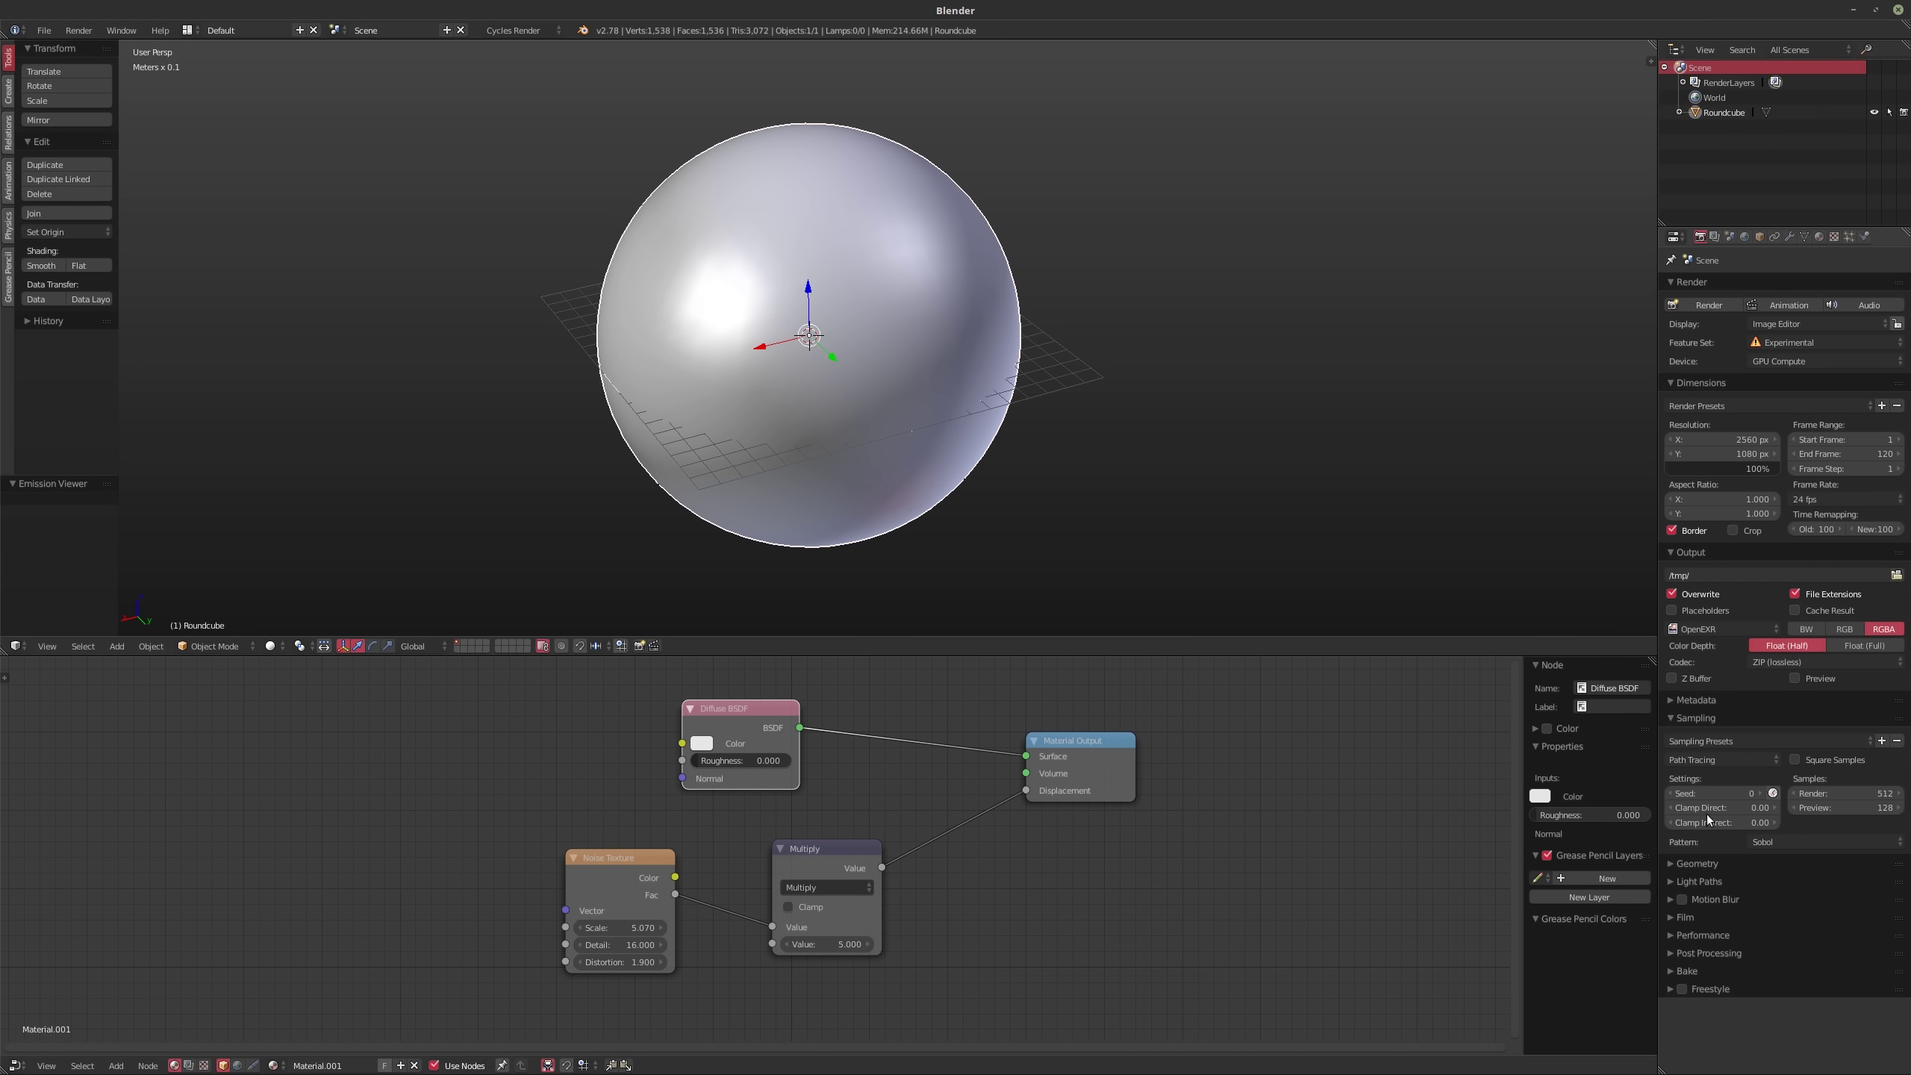
pyautogui.click(1672, 862)
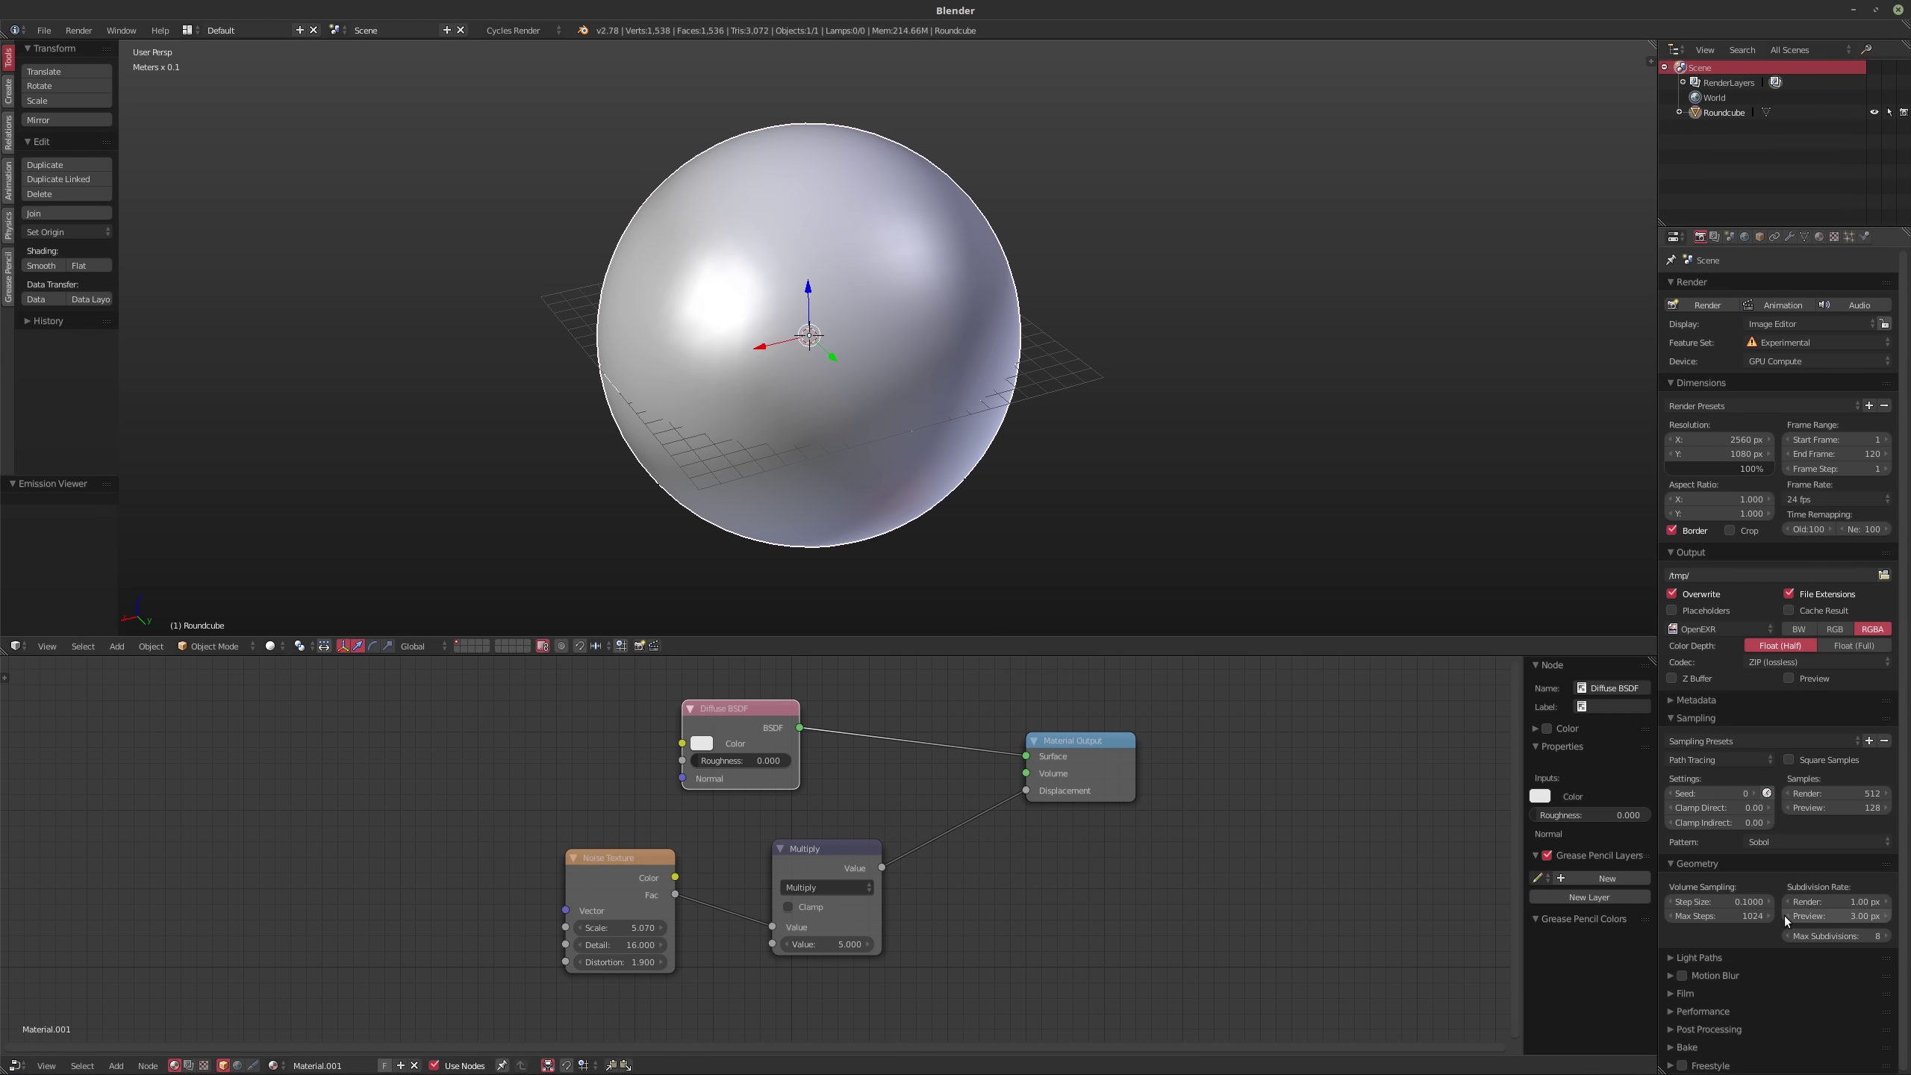
pyautogui.click(1825, 915)
pyautogui.write('8')
pyautogui.press('Tab')
pyautogui.write('12')
pyautogui.press('Return')
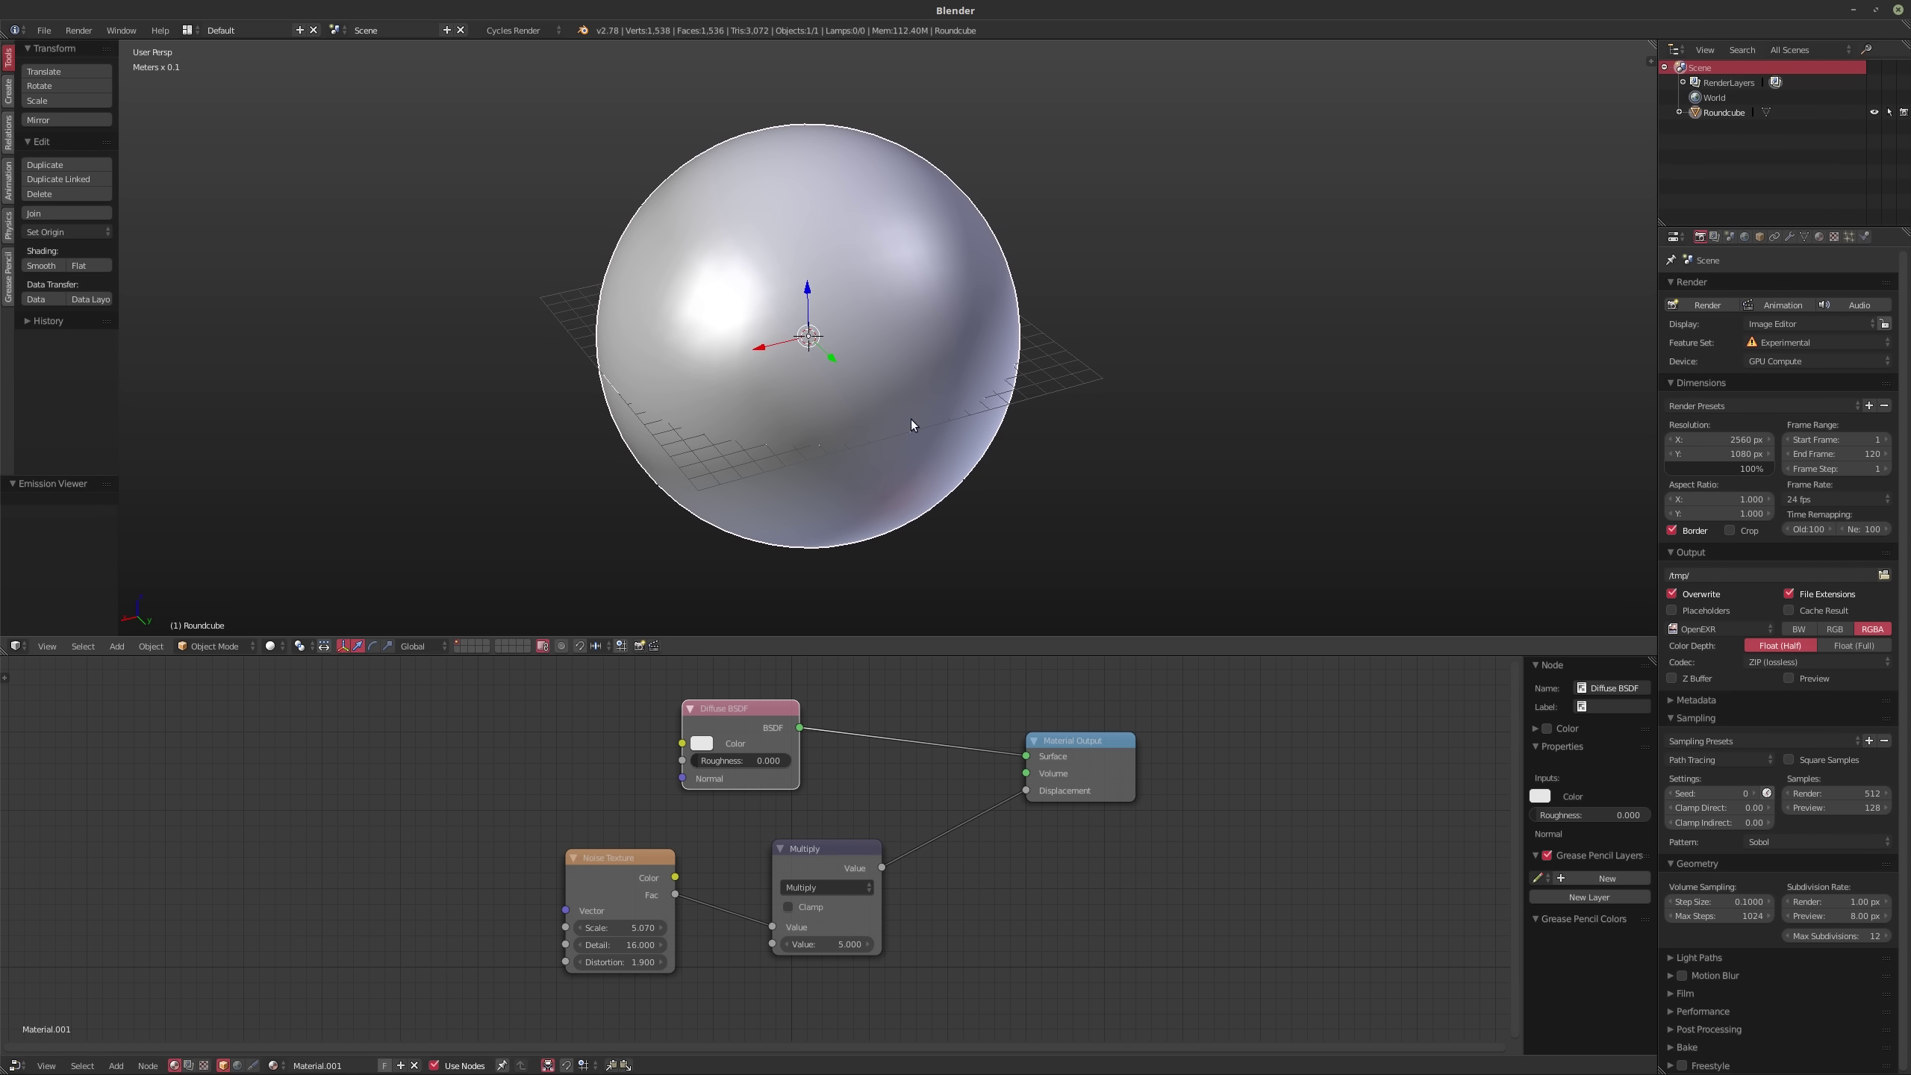
pyautogui.hotkey('shift', 'z')
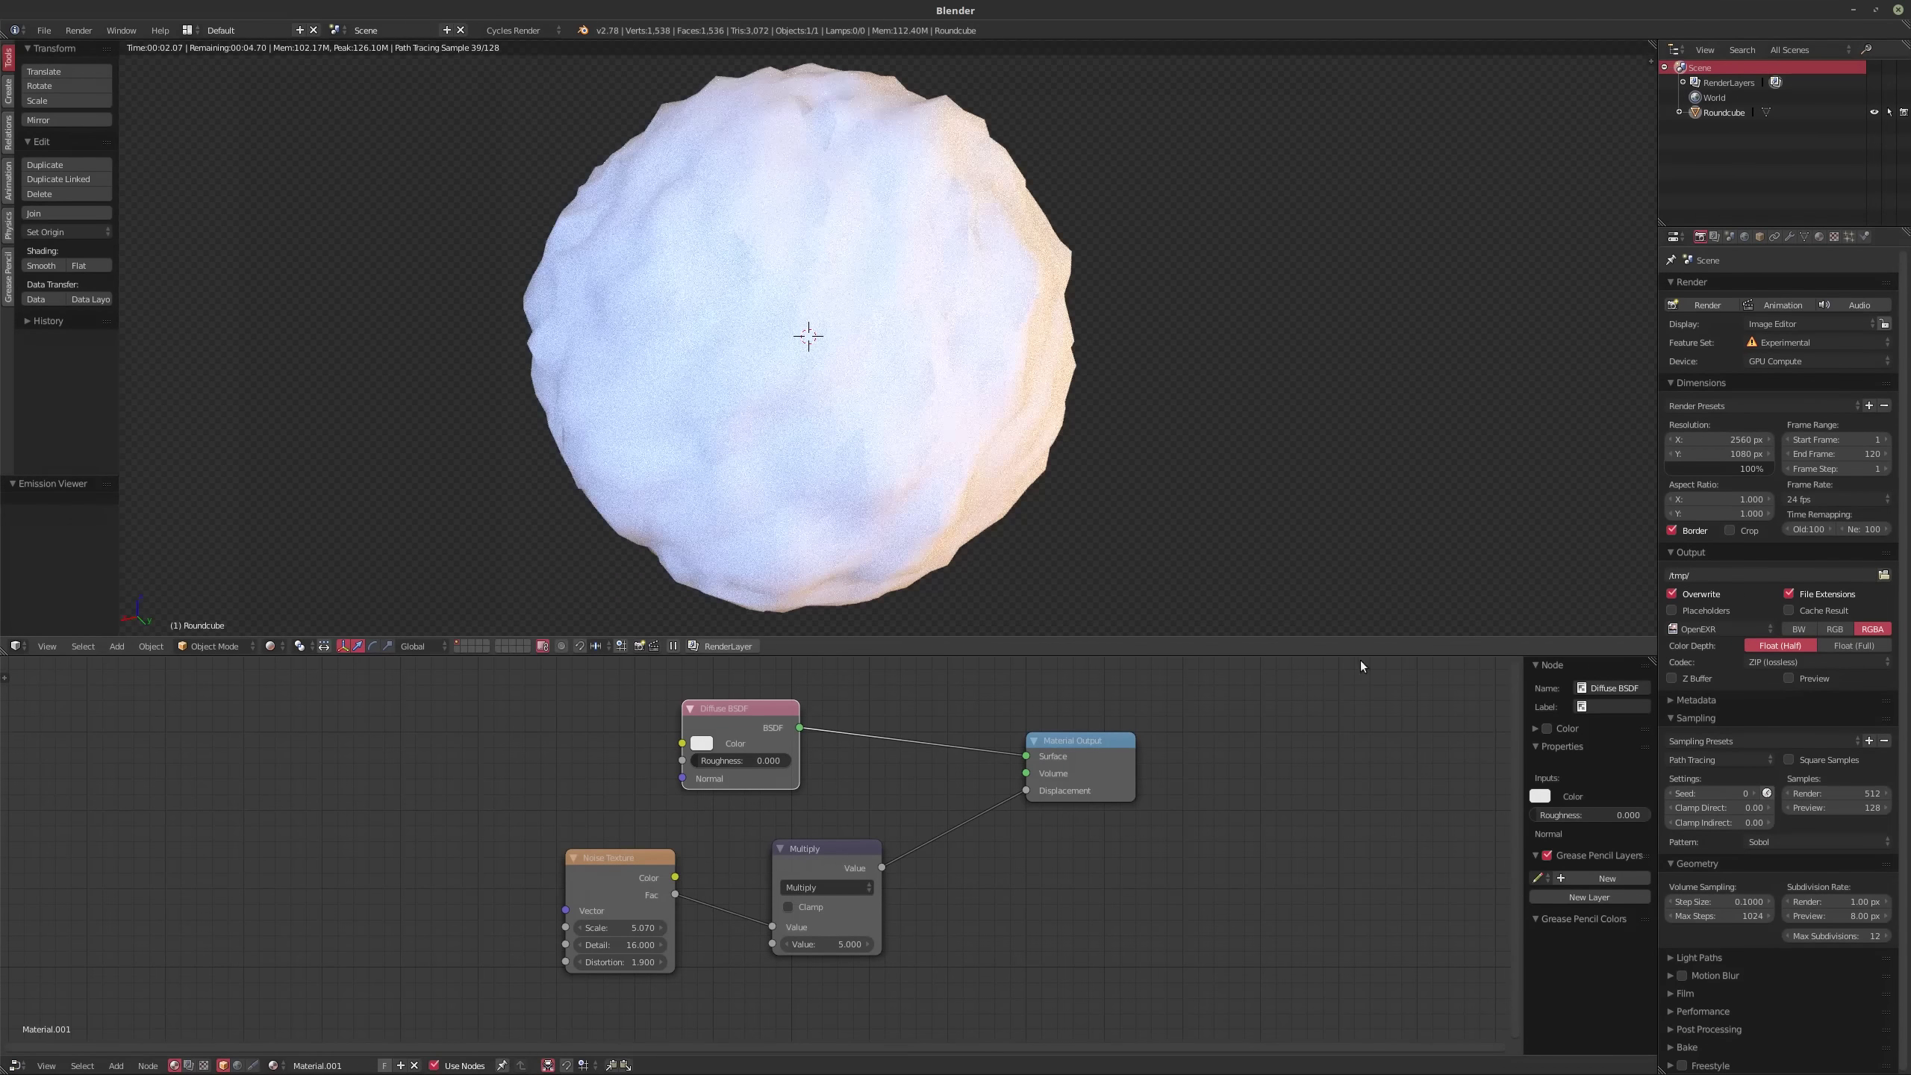
# Step: Set the preview subdivision rate to 1 px and preview the sphere in rendered shading again
pyautogui.hotkey('shift', 'z')
pyautogui.click(1847, 915)
pyautogui.write('1')
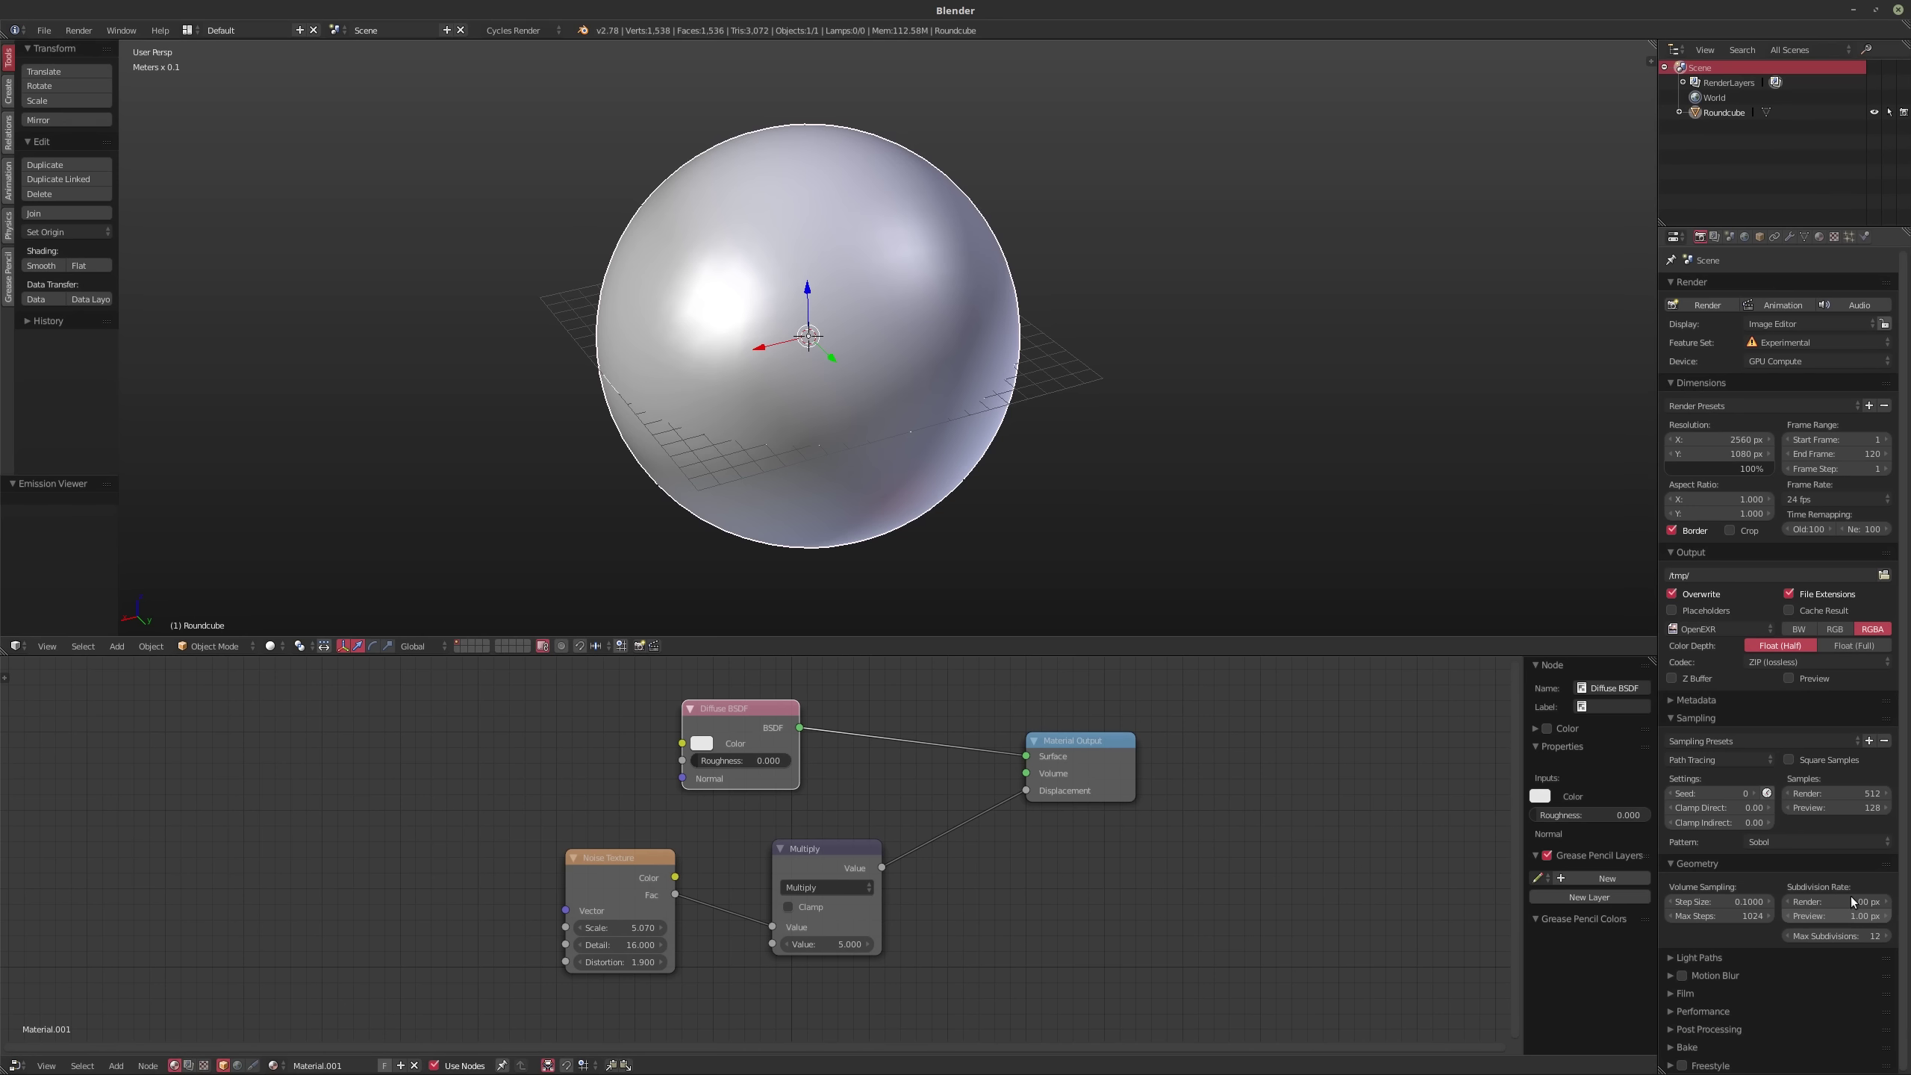
pyautogui.hotkey('shift', 'z')
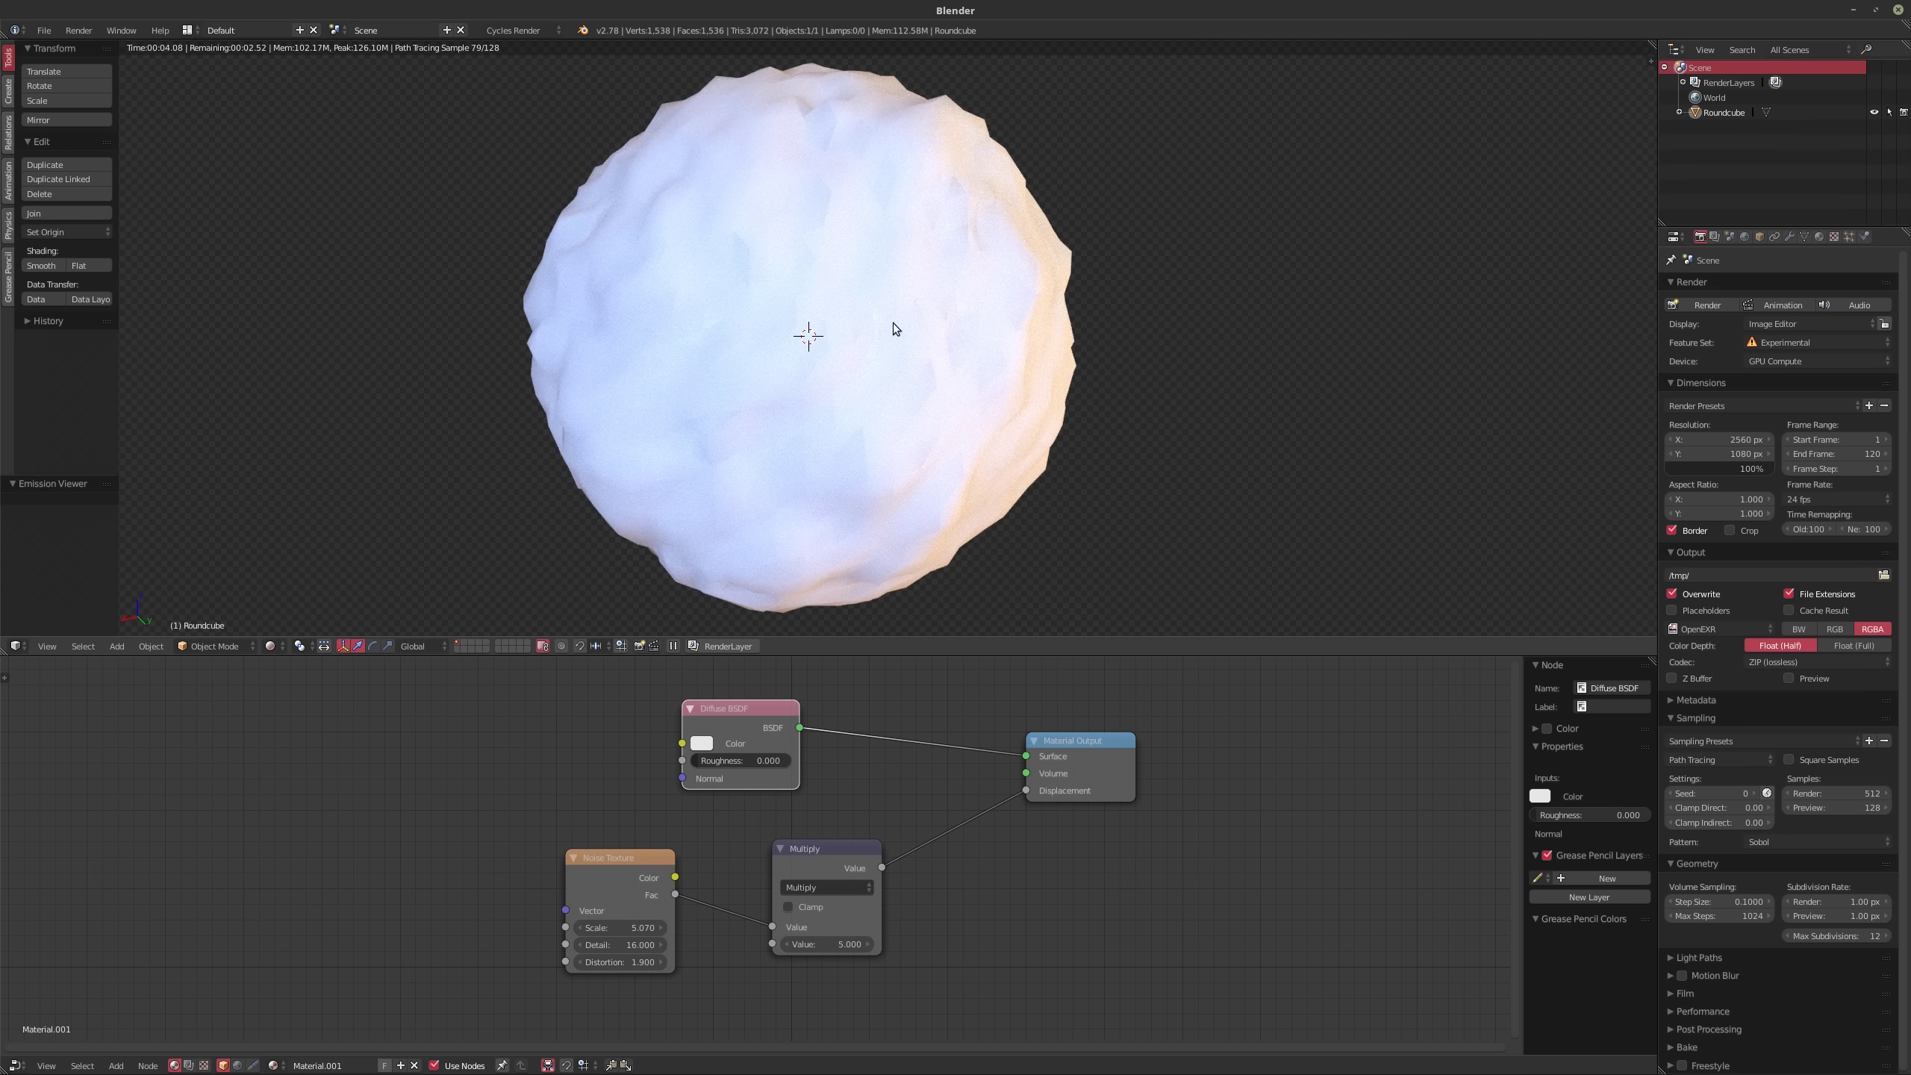
# Step: Leave rendered shading and set the preview subdivision rate to 3 px
pyautogui.hotkey('shift', 'z')
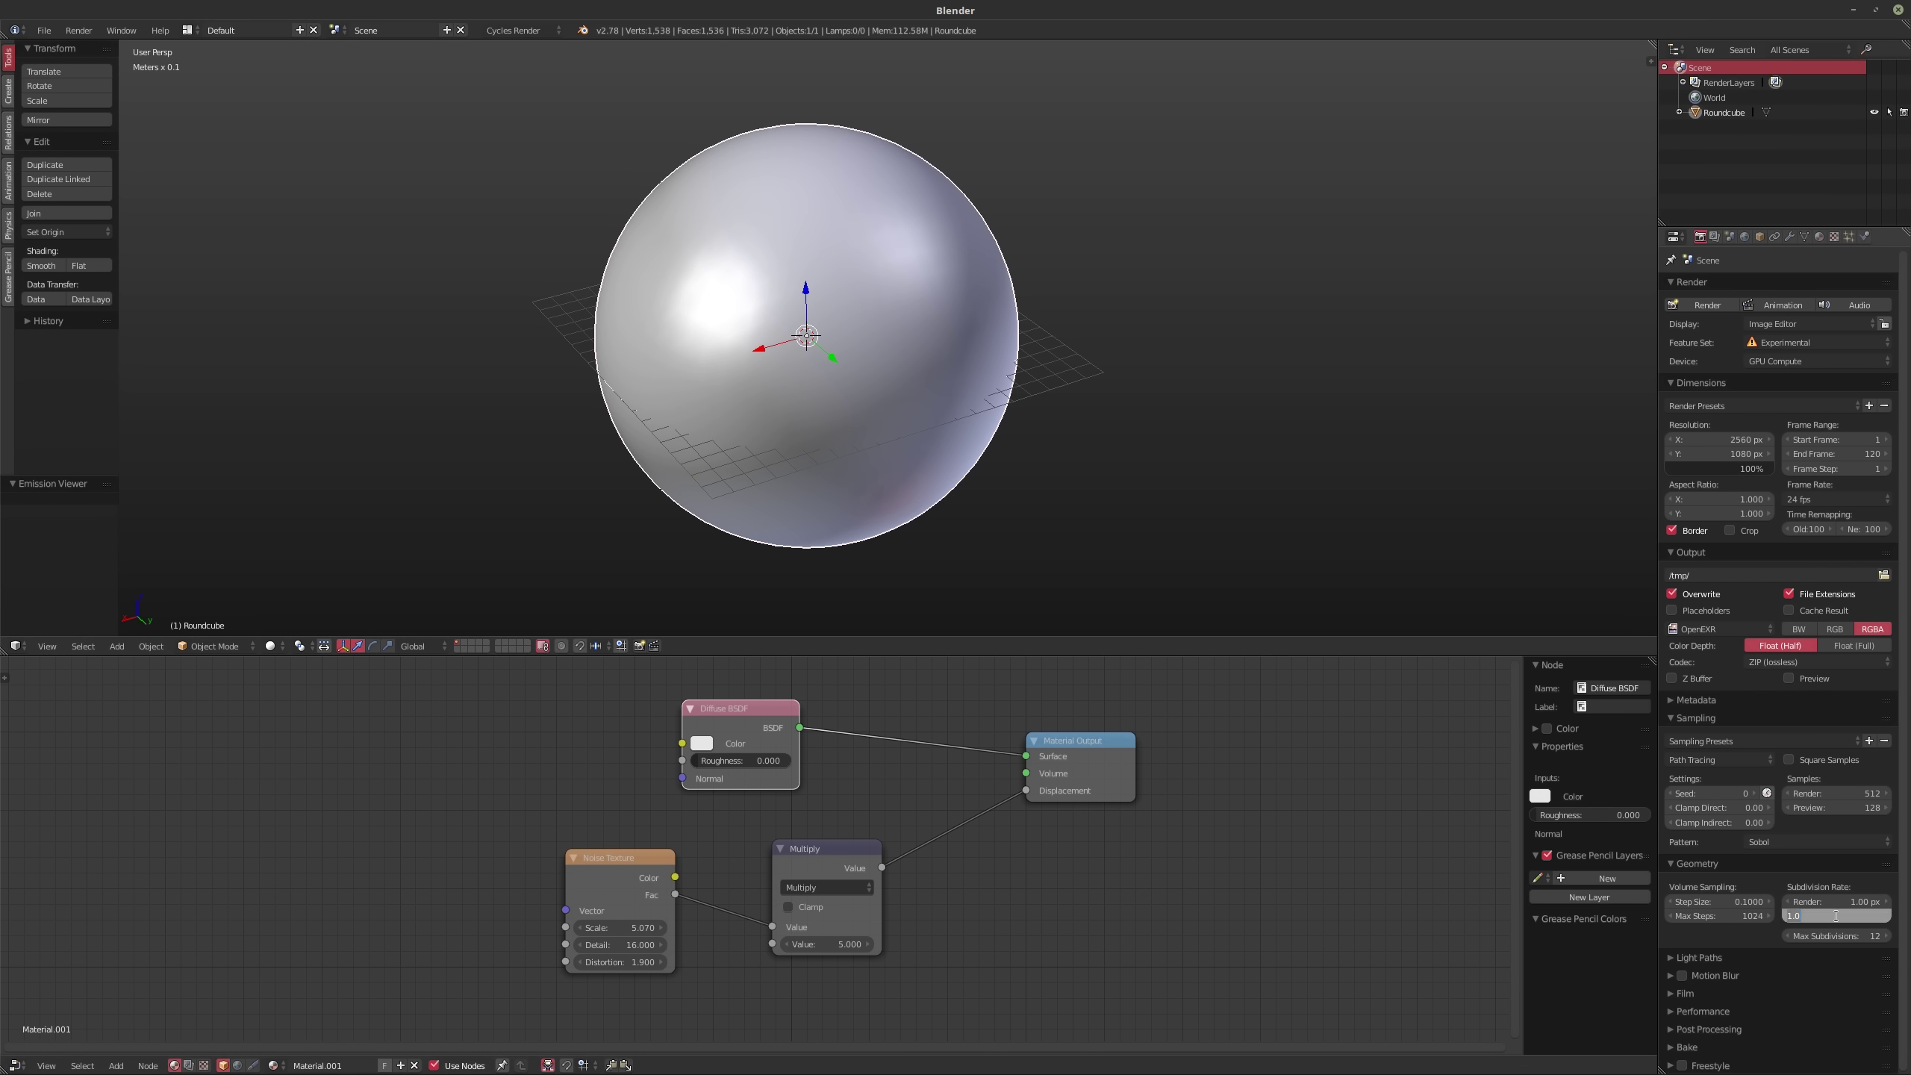
pyautogui.write('3')
pyautogui.press('Return')
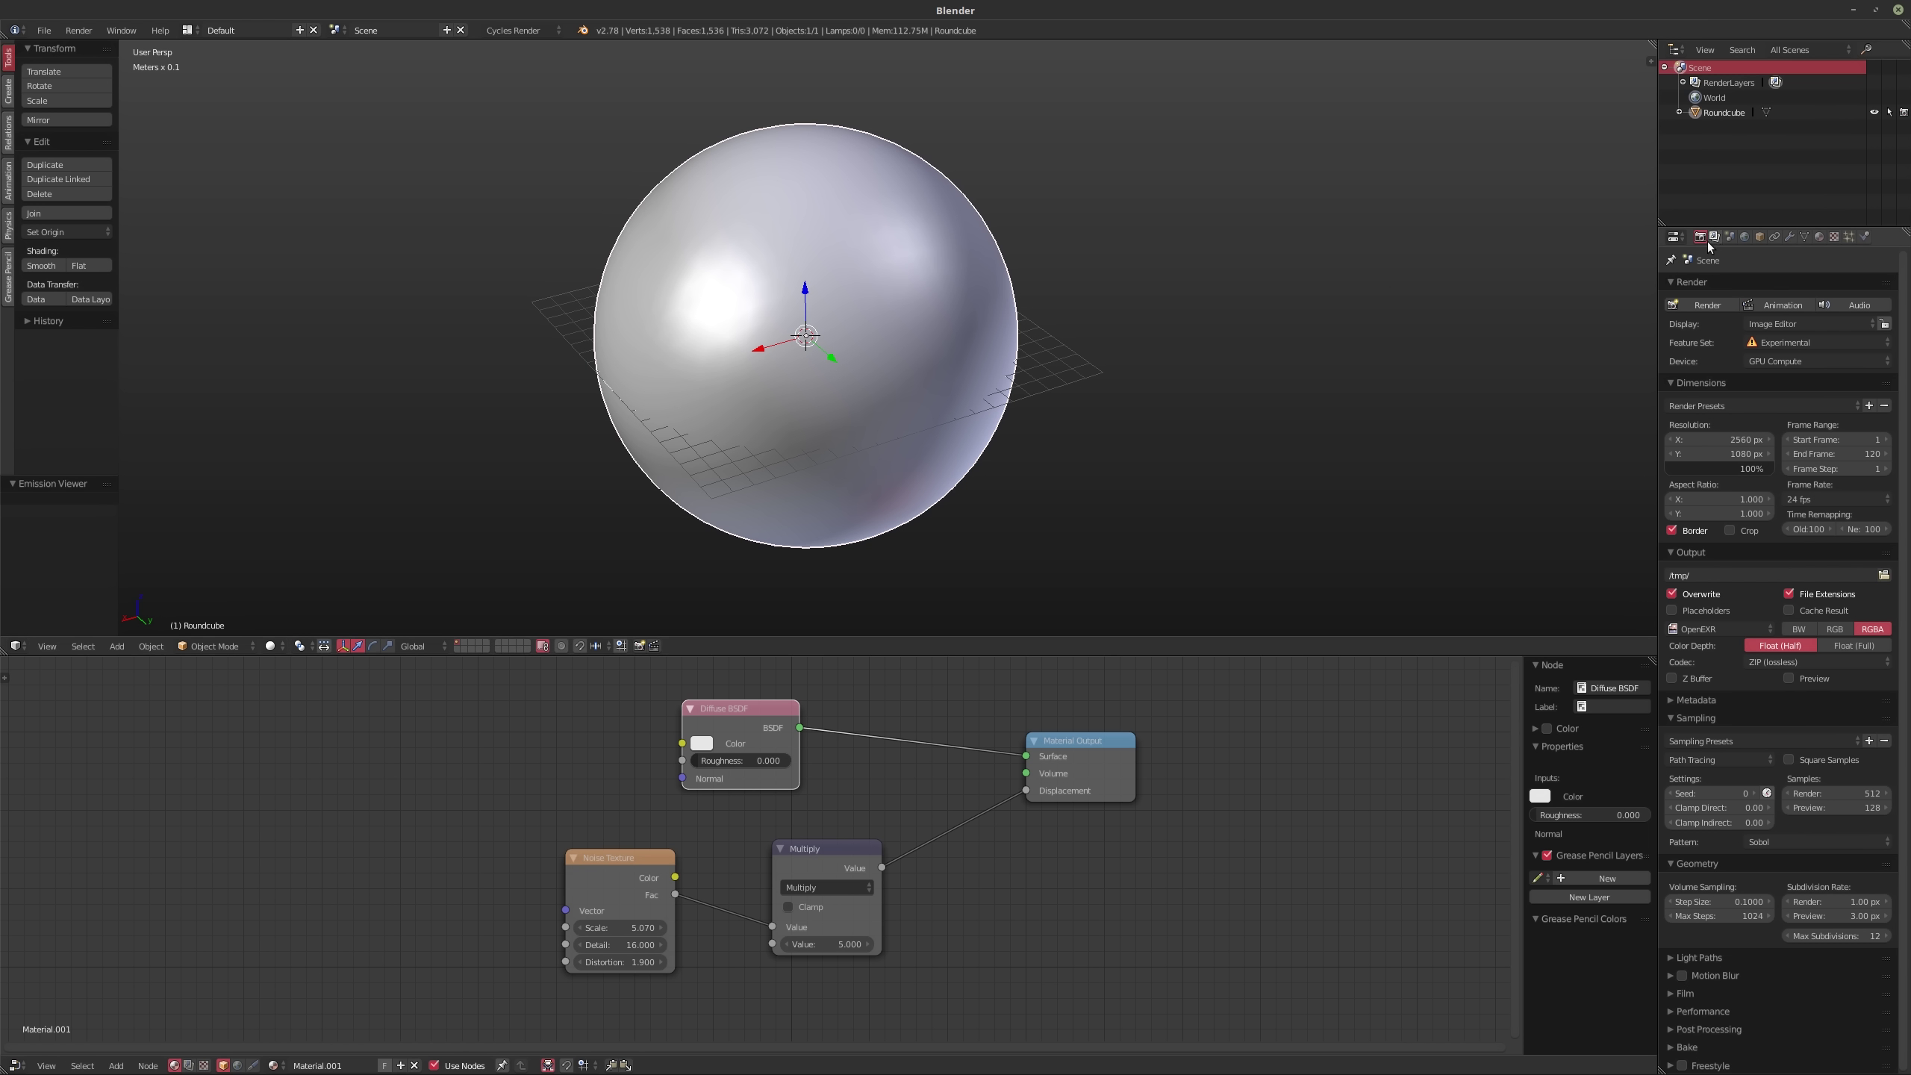
# Step: Add a Subdivision Surface modifier to the sphere and enable its Adaptive option
pyautogui.click(1791, 237)
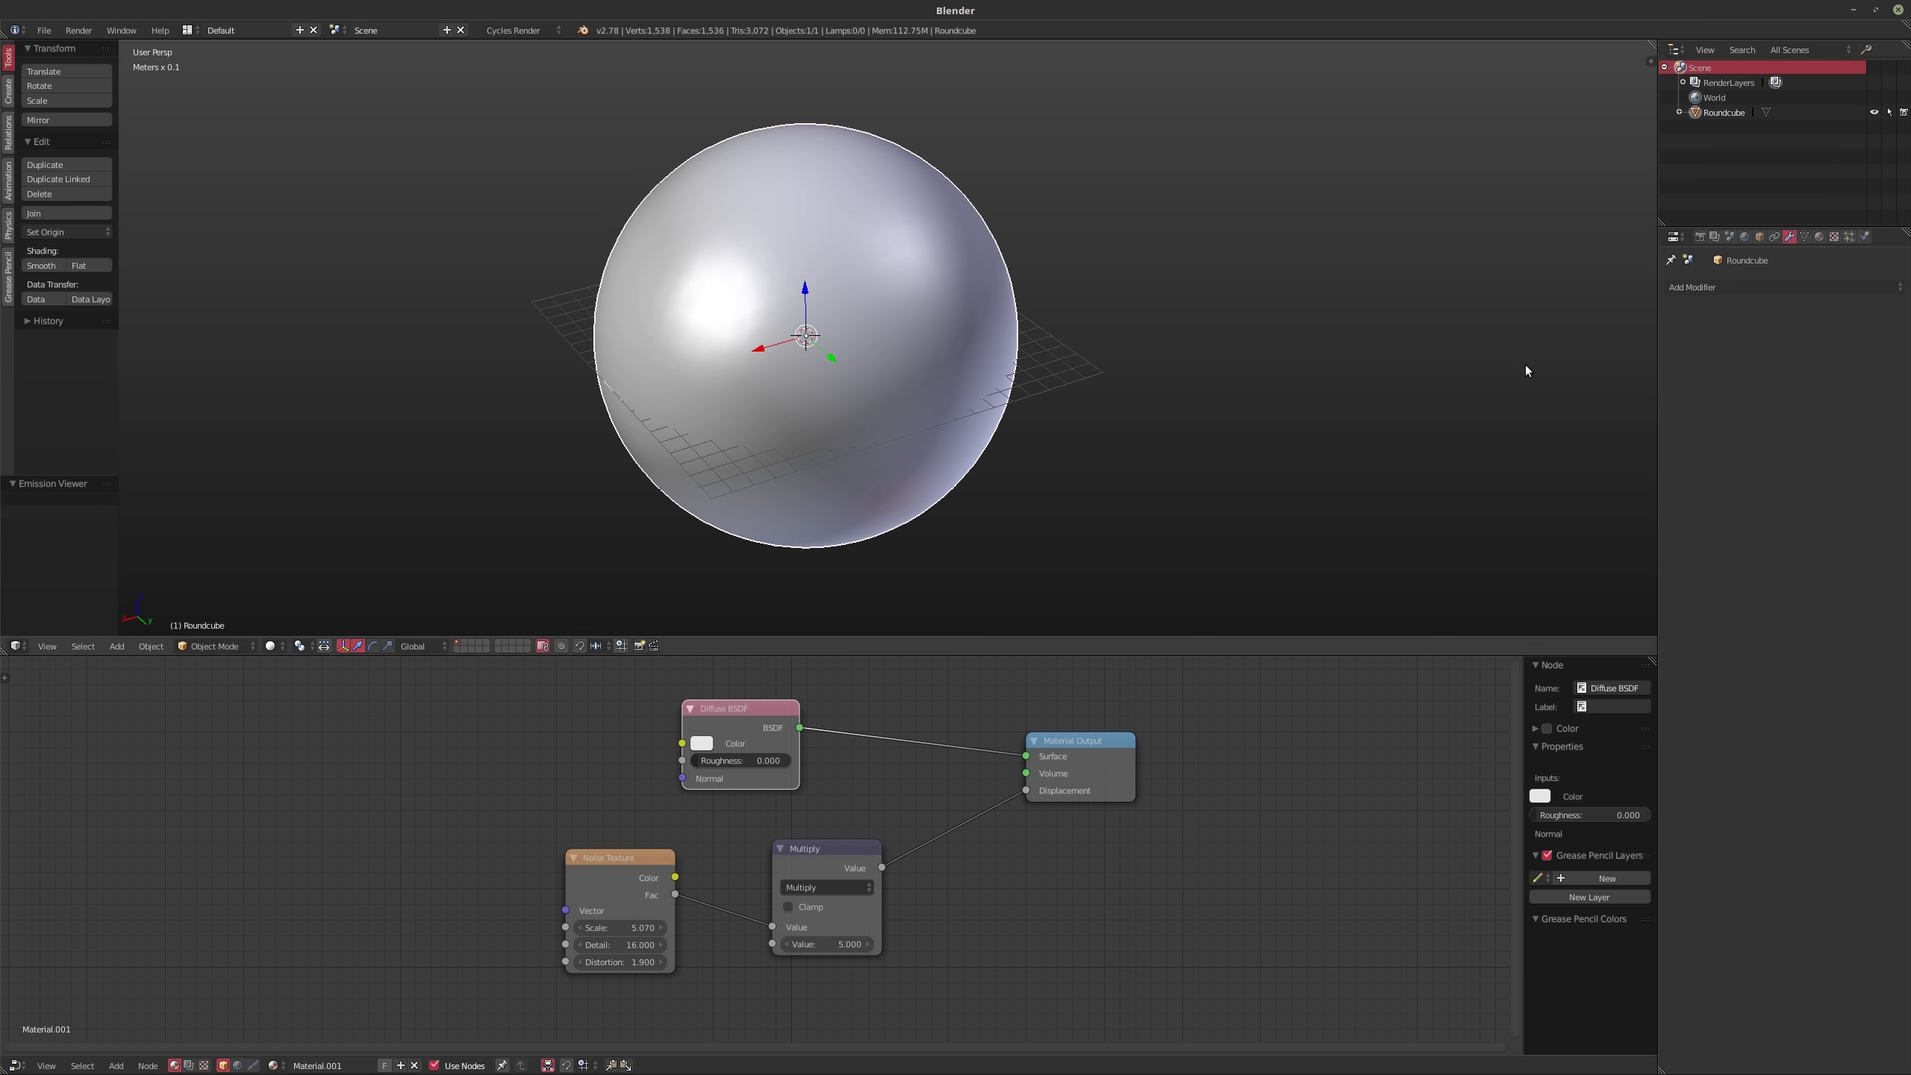
pyautogui.click(1807, 286)
pyautogui.click(1672, 535)
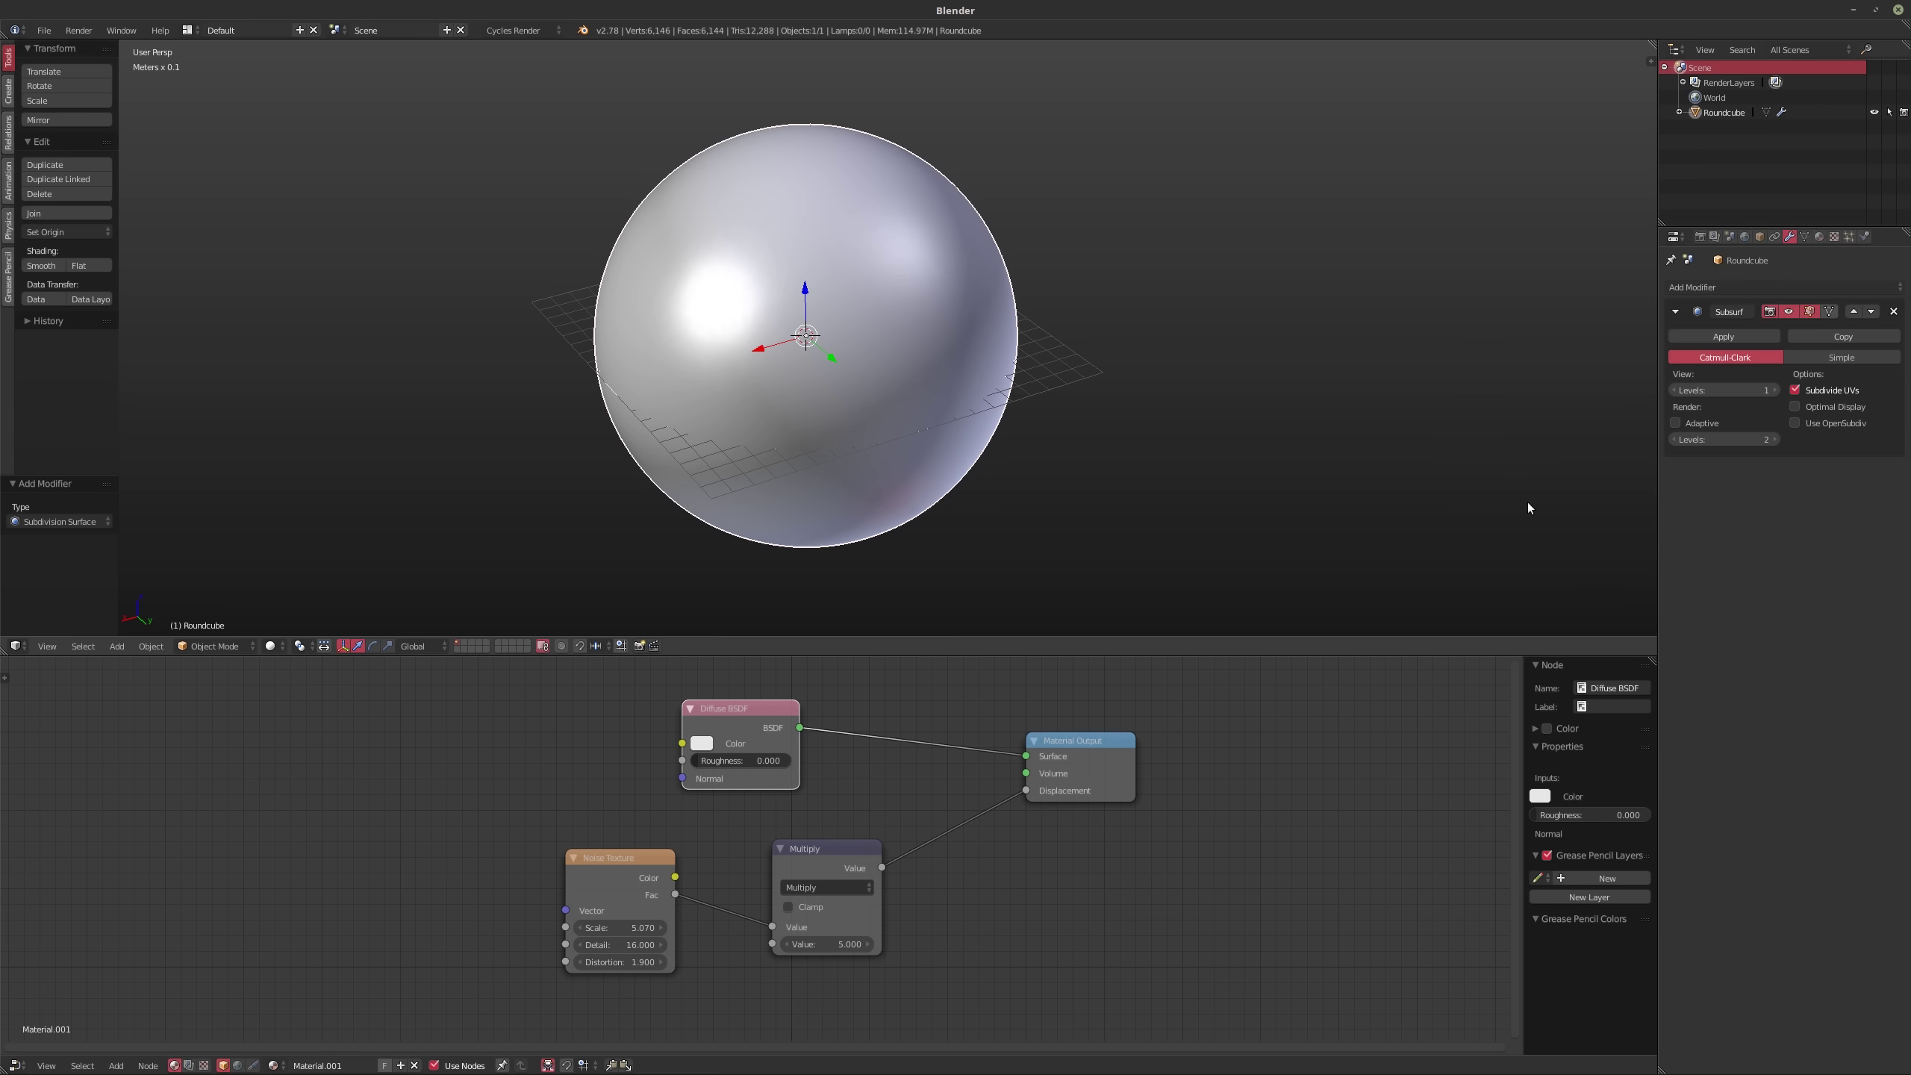
pyautogui.click(1693, 424)
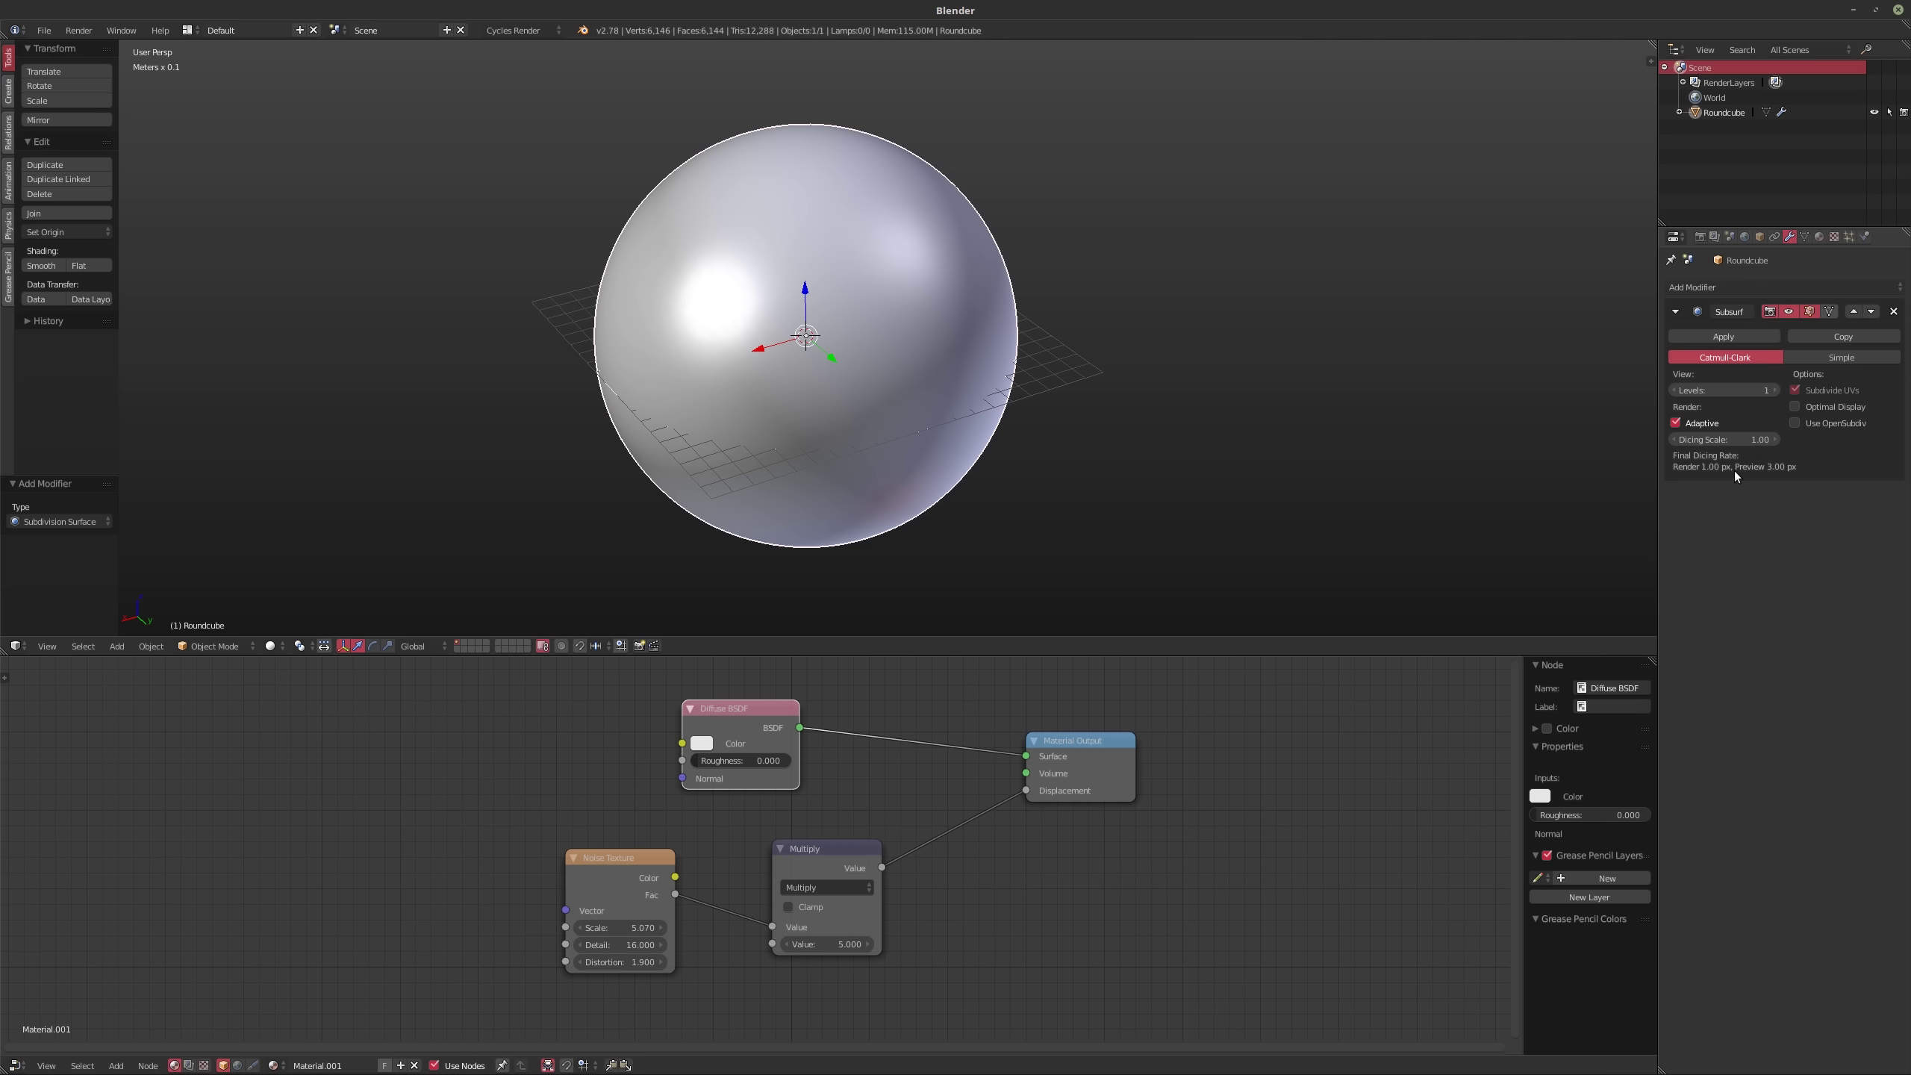
# Step: Check the scene's subdivision rates, try a dicing scale of 0.5 on the Subdivision Surface modifier, and restore it to 1
pyautogui.click(1699, 237)
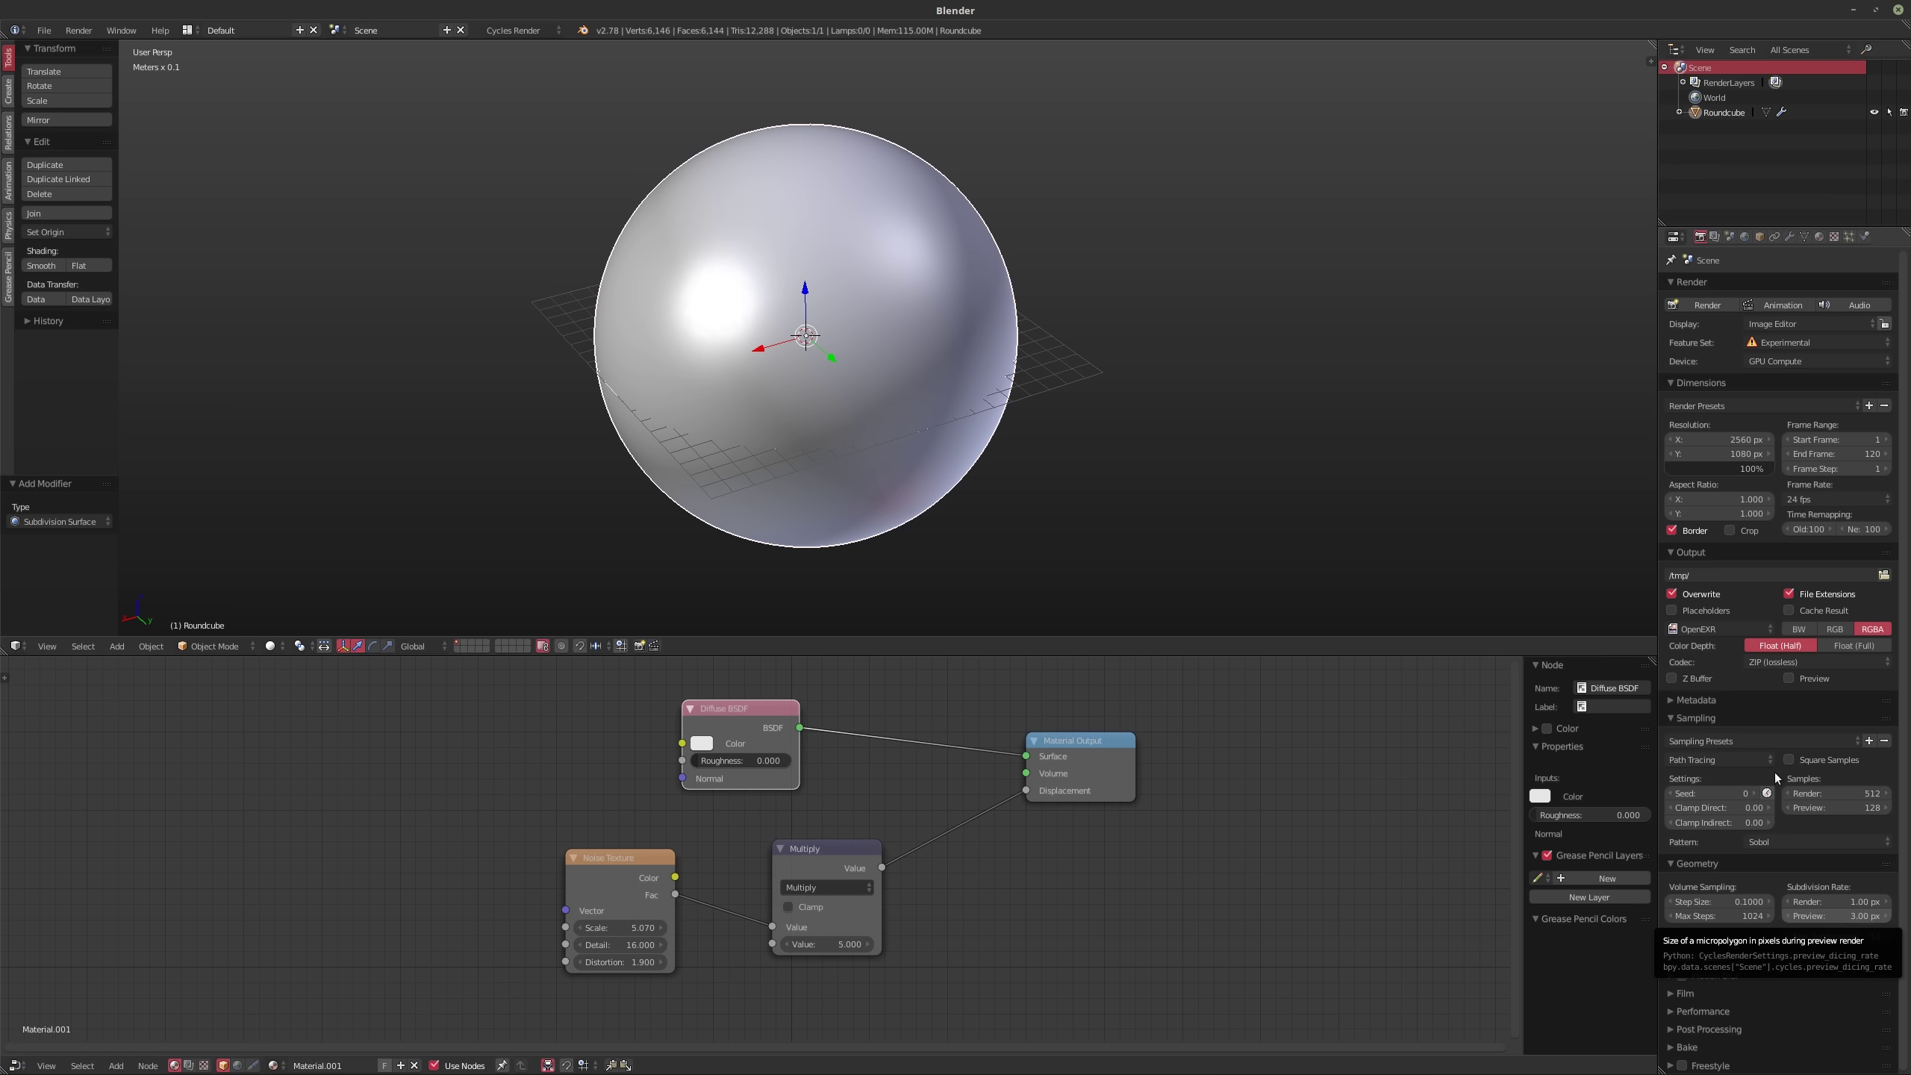
pyautogui.click(1790, 239)
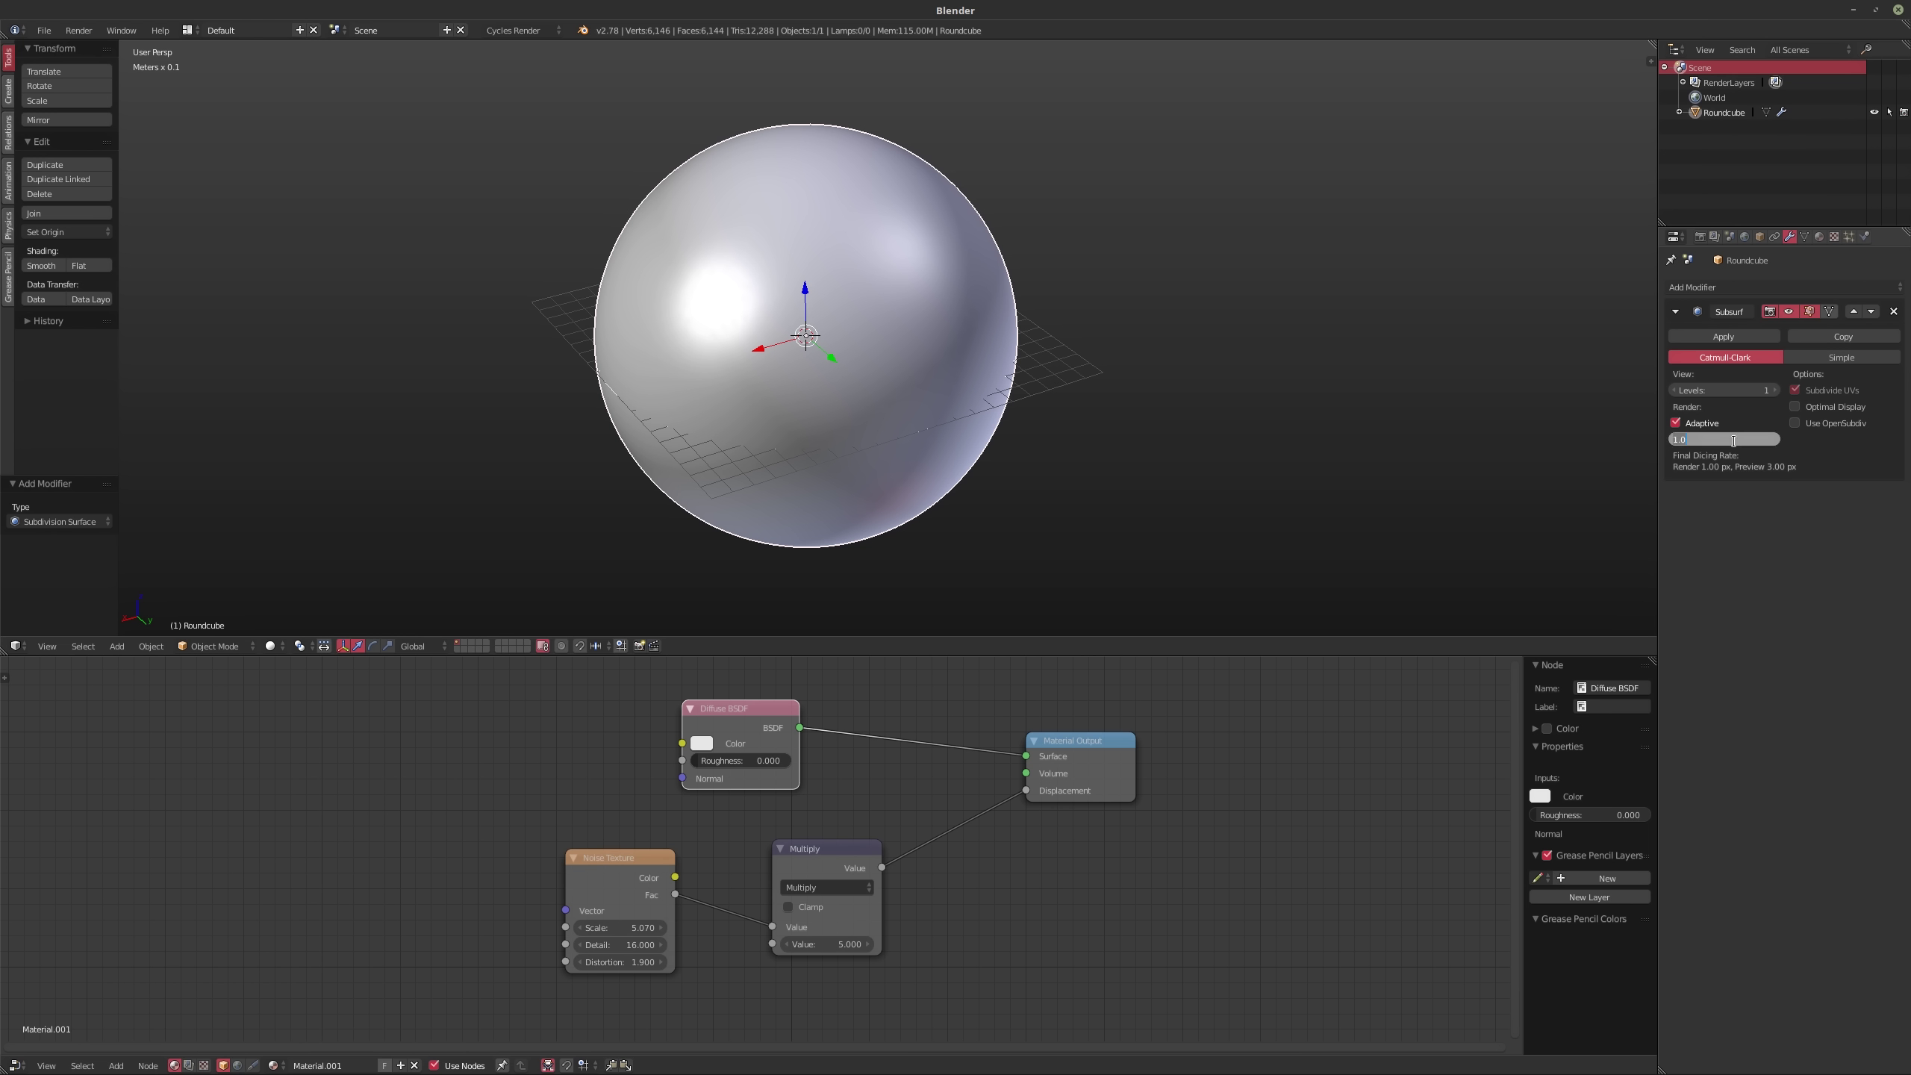
pyautogui.write('0.5')
pyautogui.press('Return')
pyautogui.click(1704, 439)
pyautogui.press('Return')
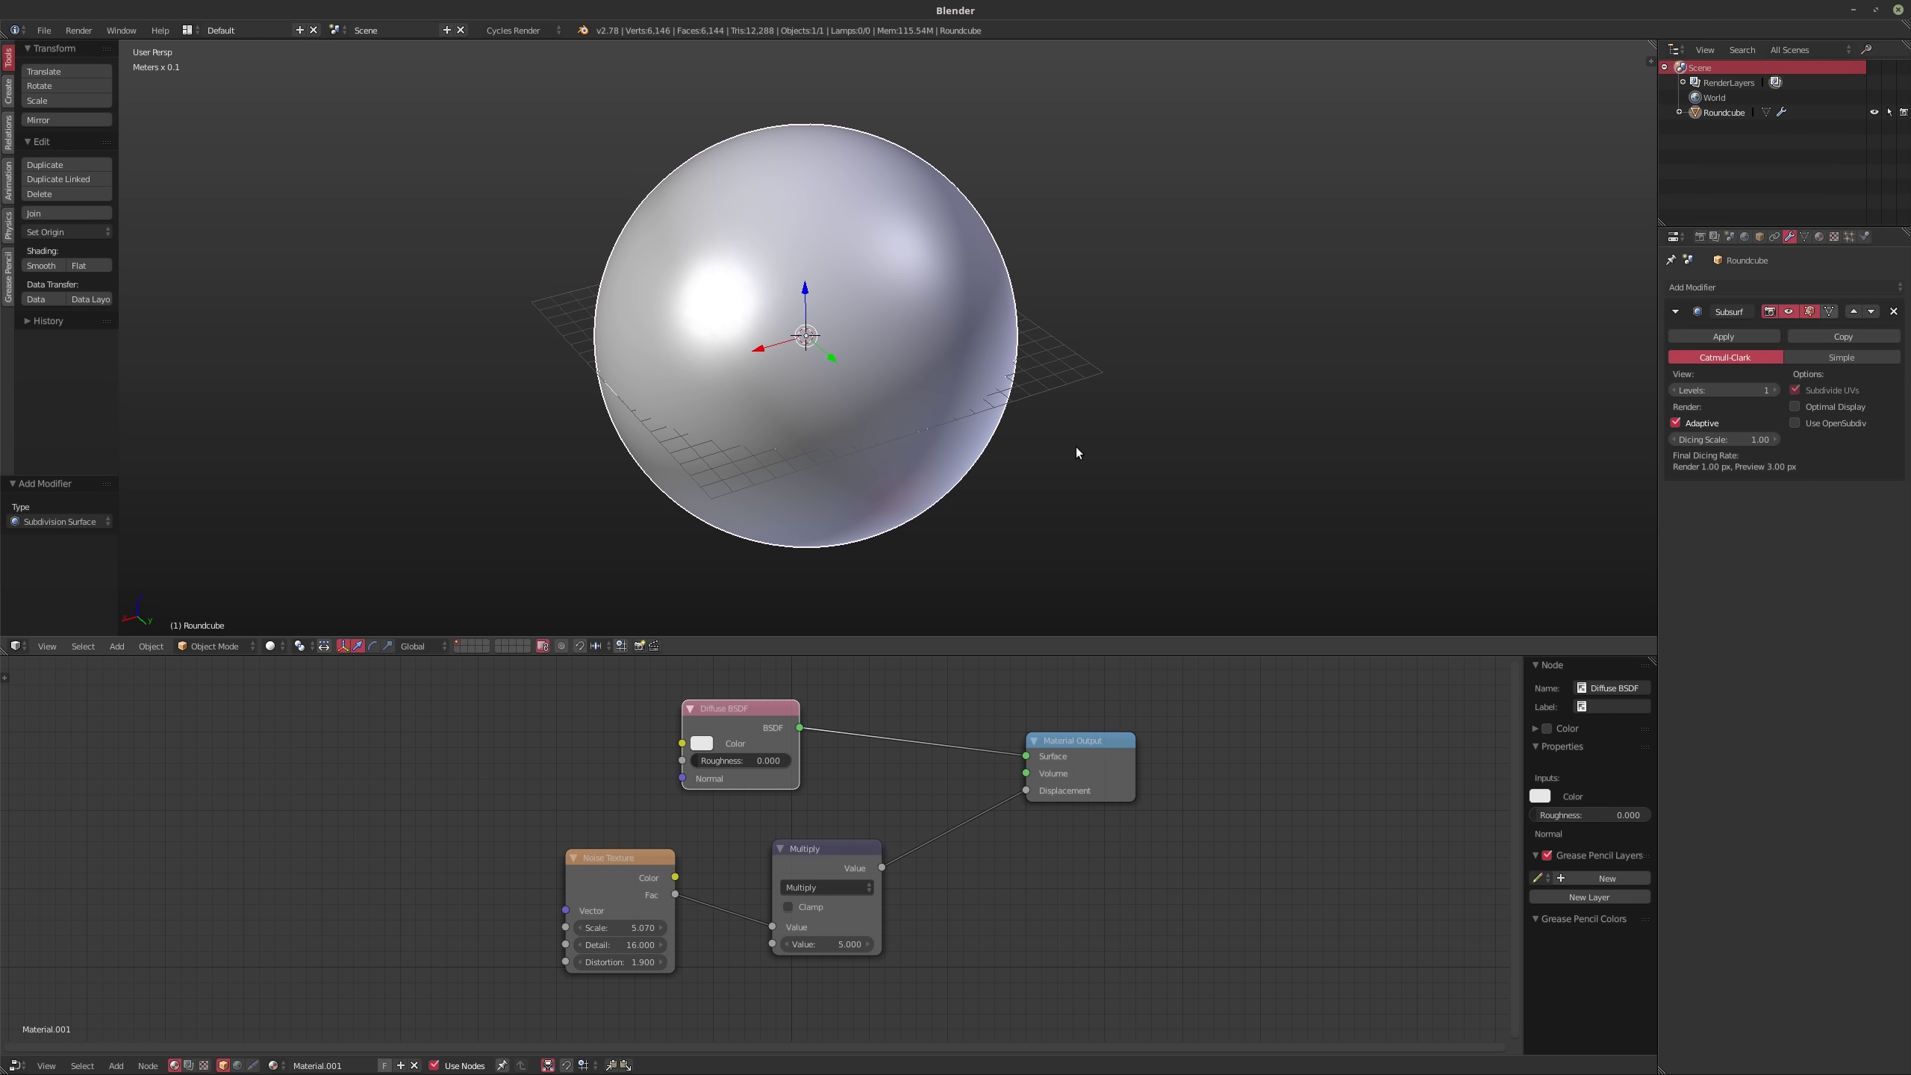
# Step: Examine the adaptively displaced sphere in rendered shading and compare the scene's subdivision rate settings with the modifier's dicing settings
pyautogui.scroll(-1, 1007, 432)
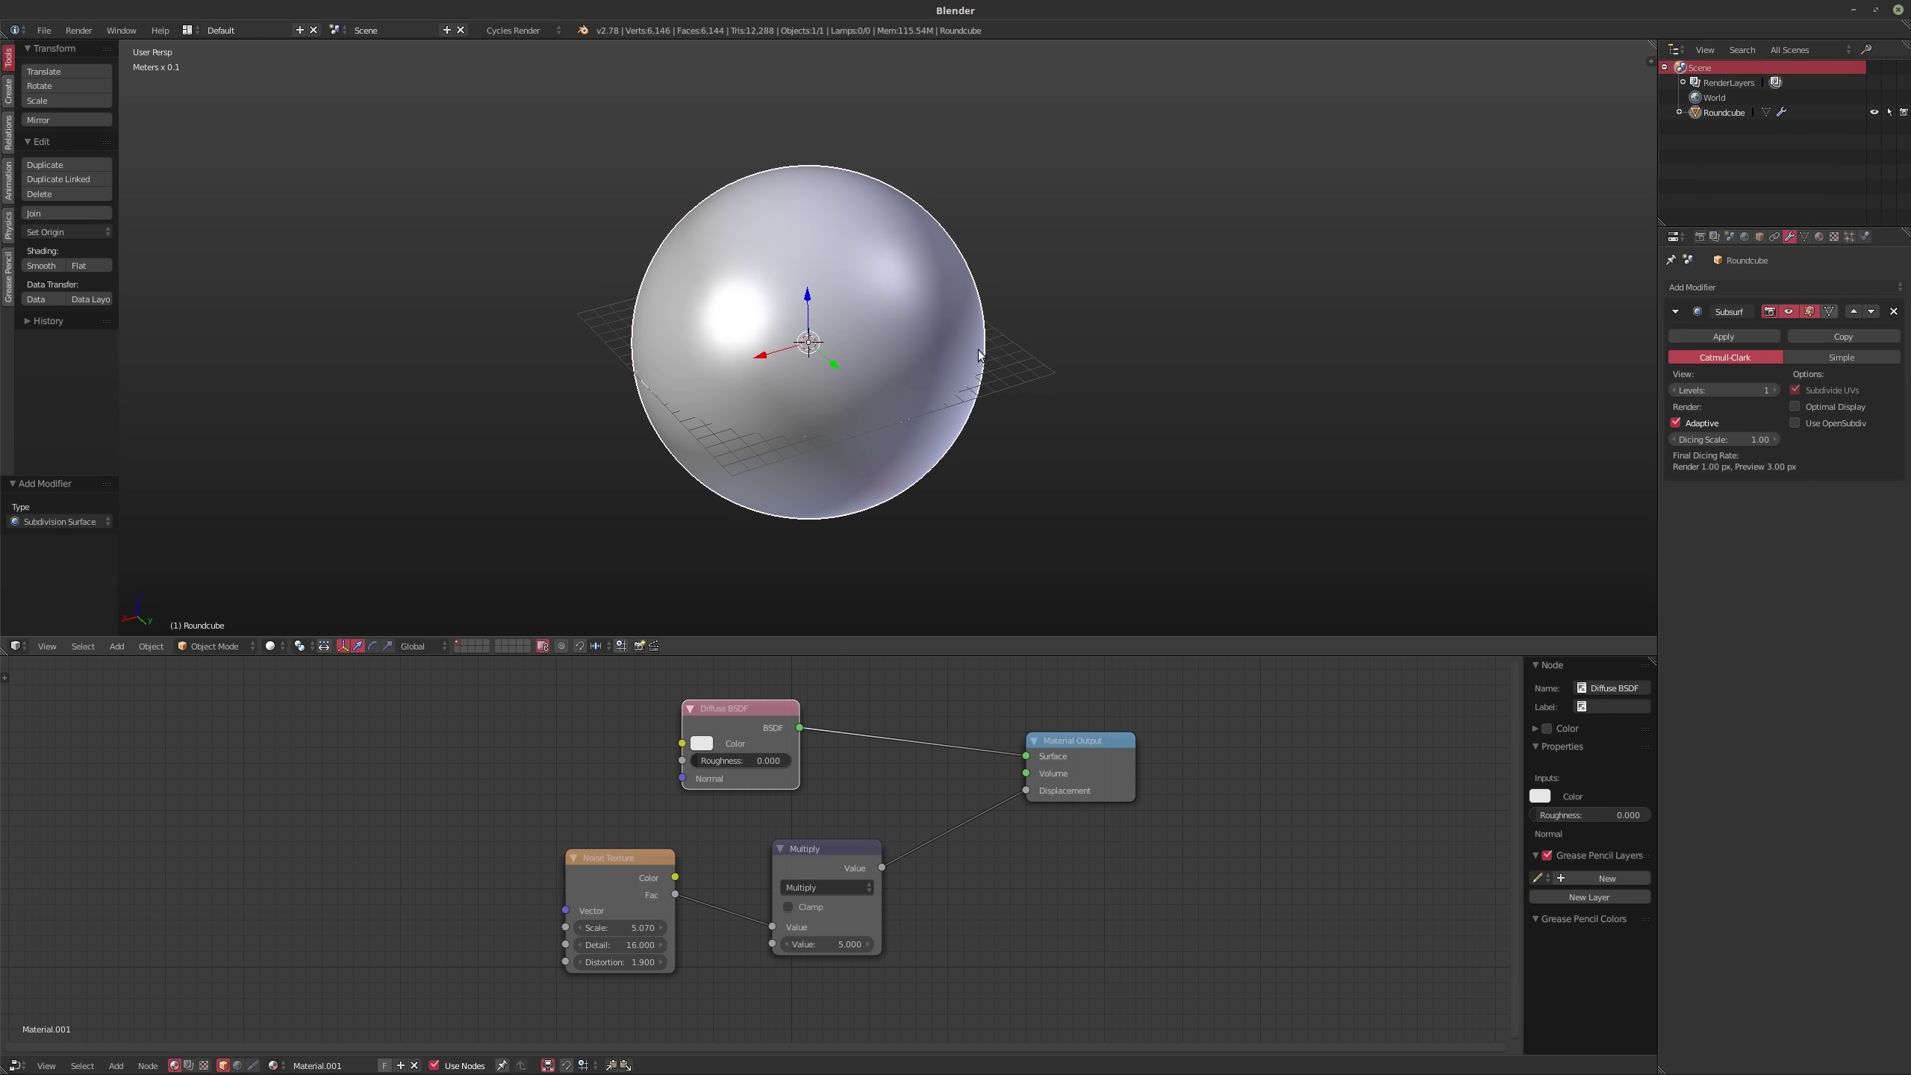
pyautogui.hotkey('shift', 'z')
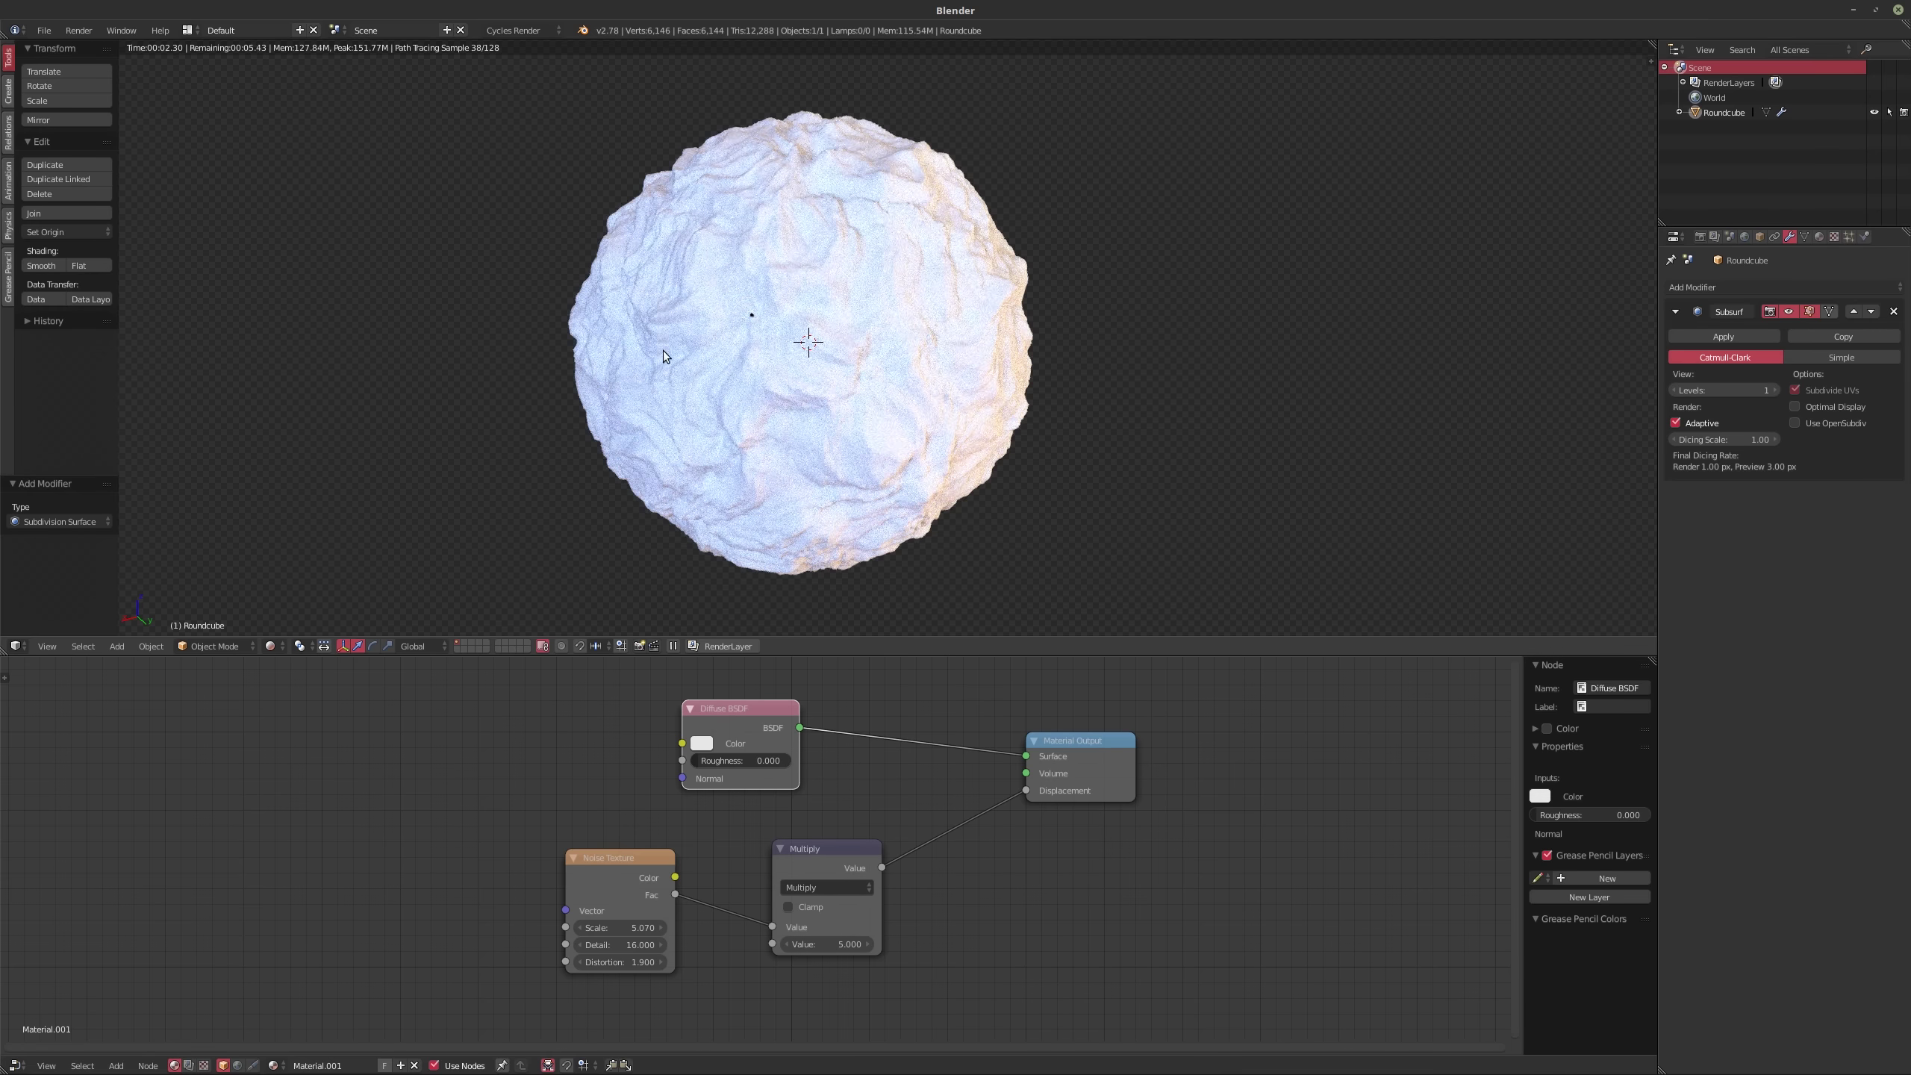
pyautogui.click(1700, 237)
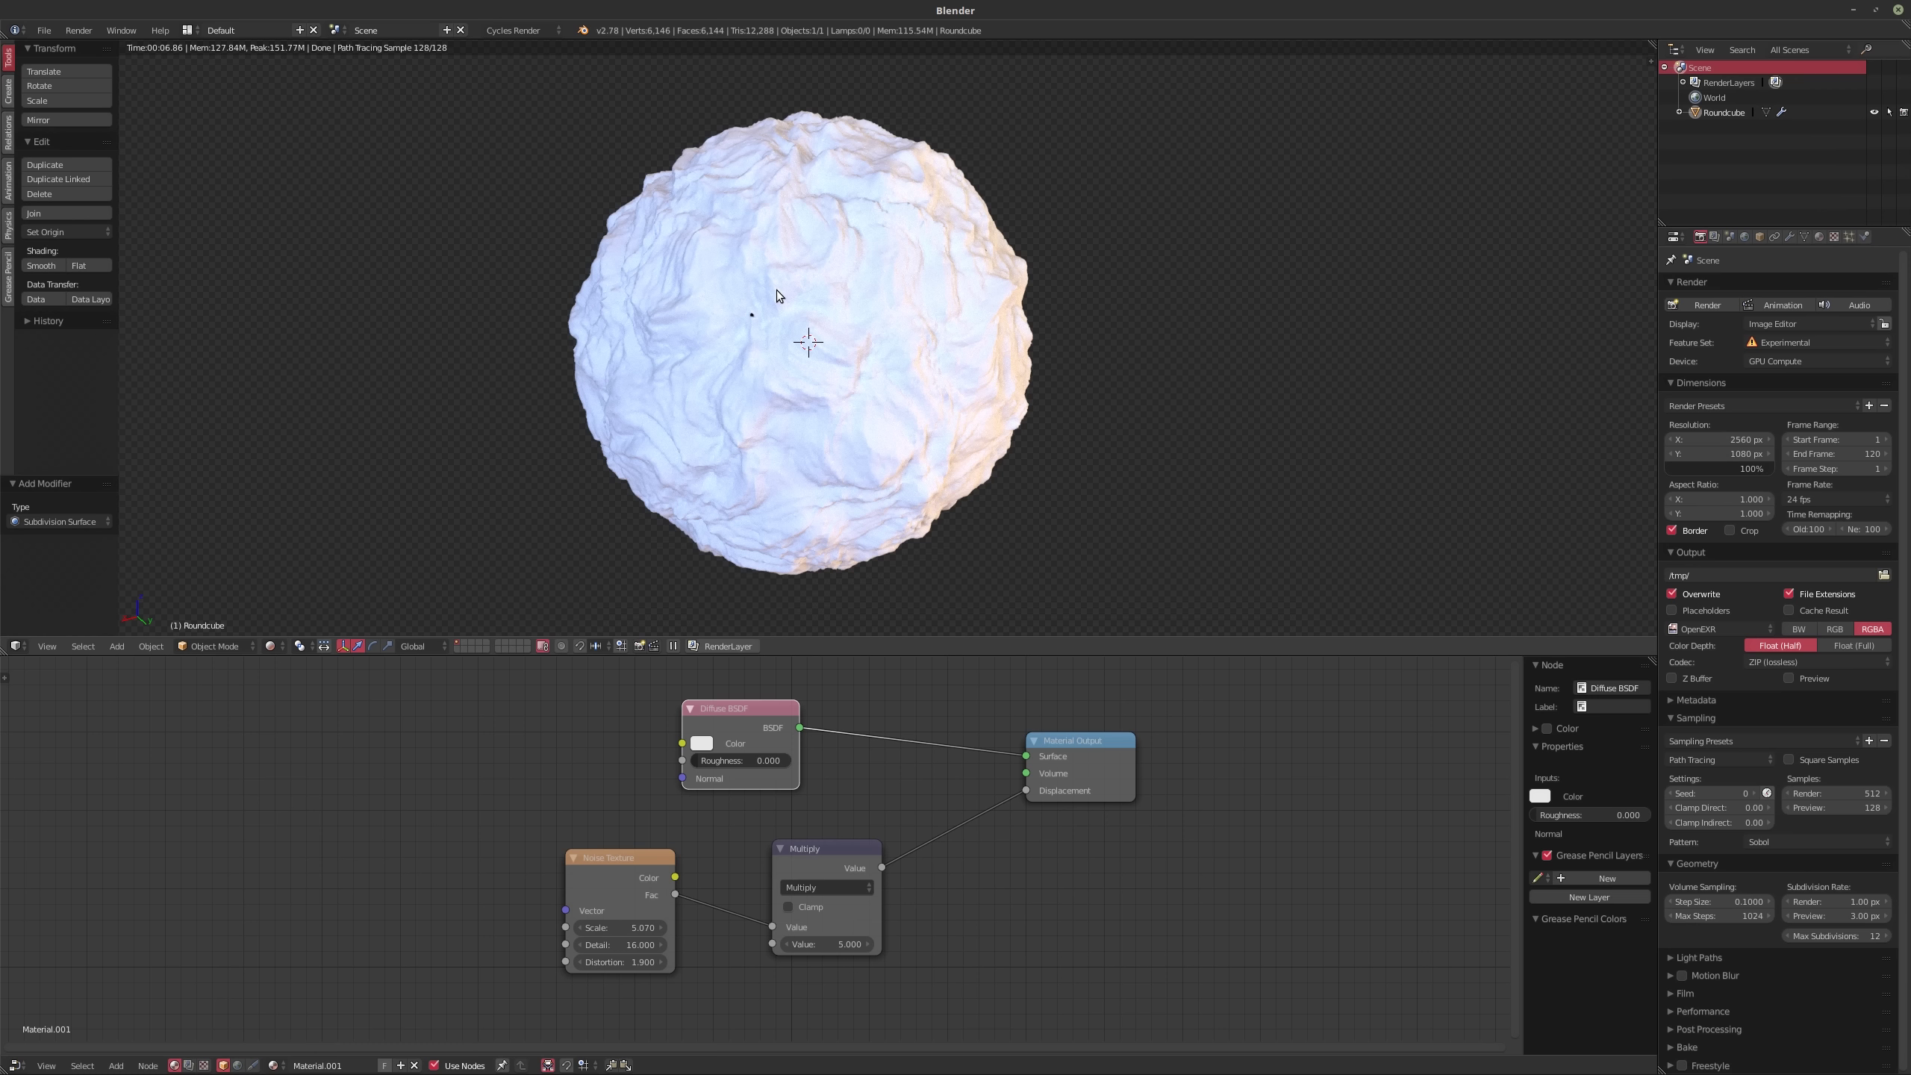
pyautogui.hotkey('shift', 'z')
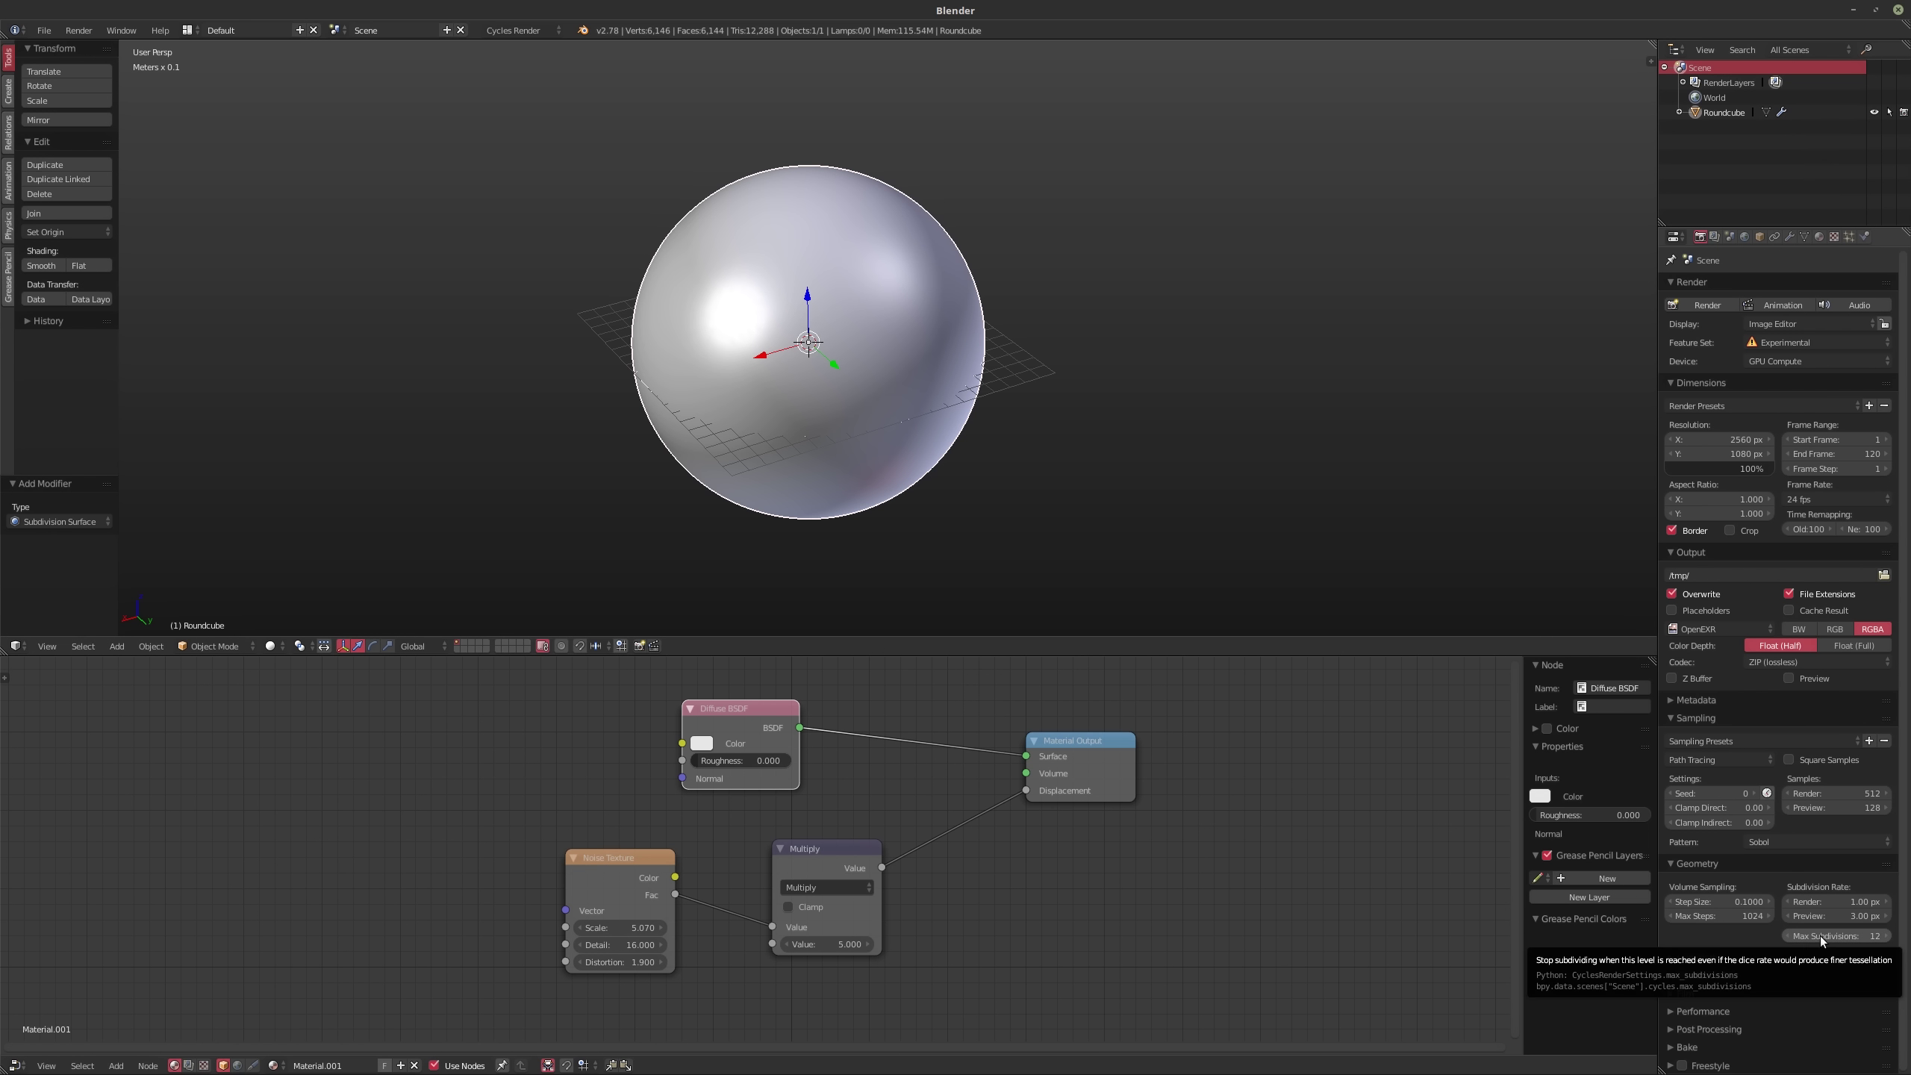
pyautogui.click(1790, 237)
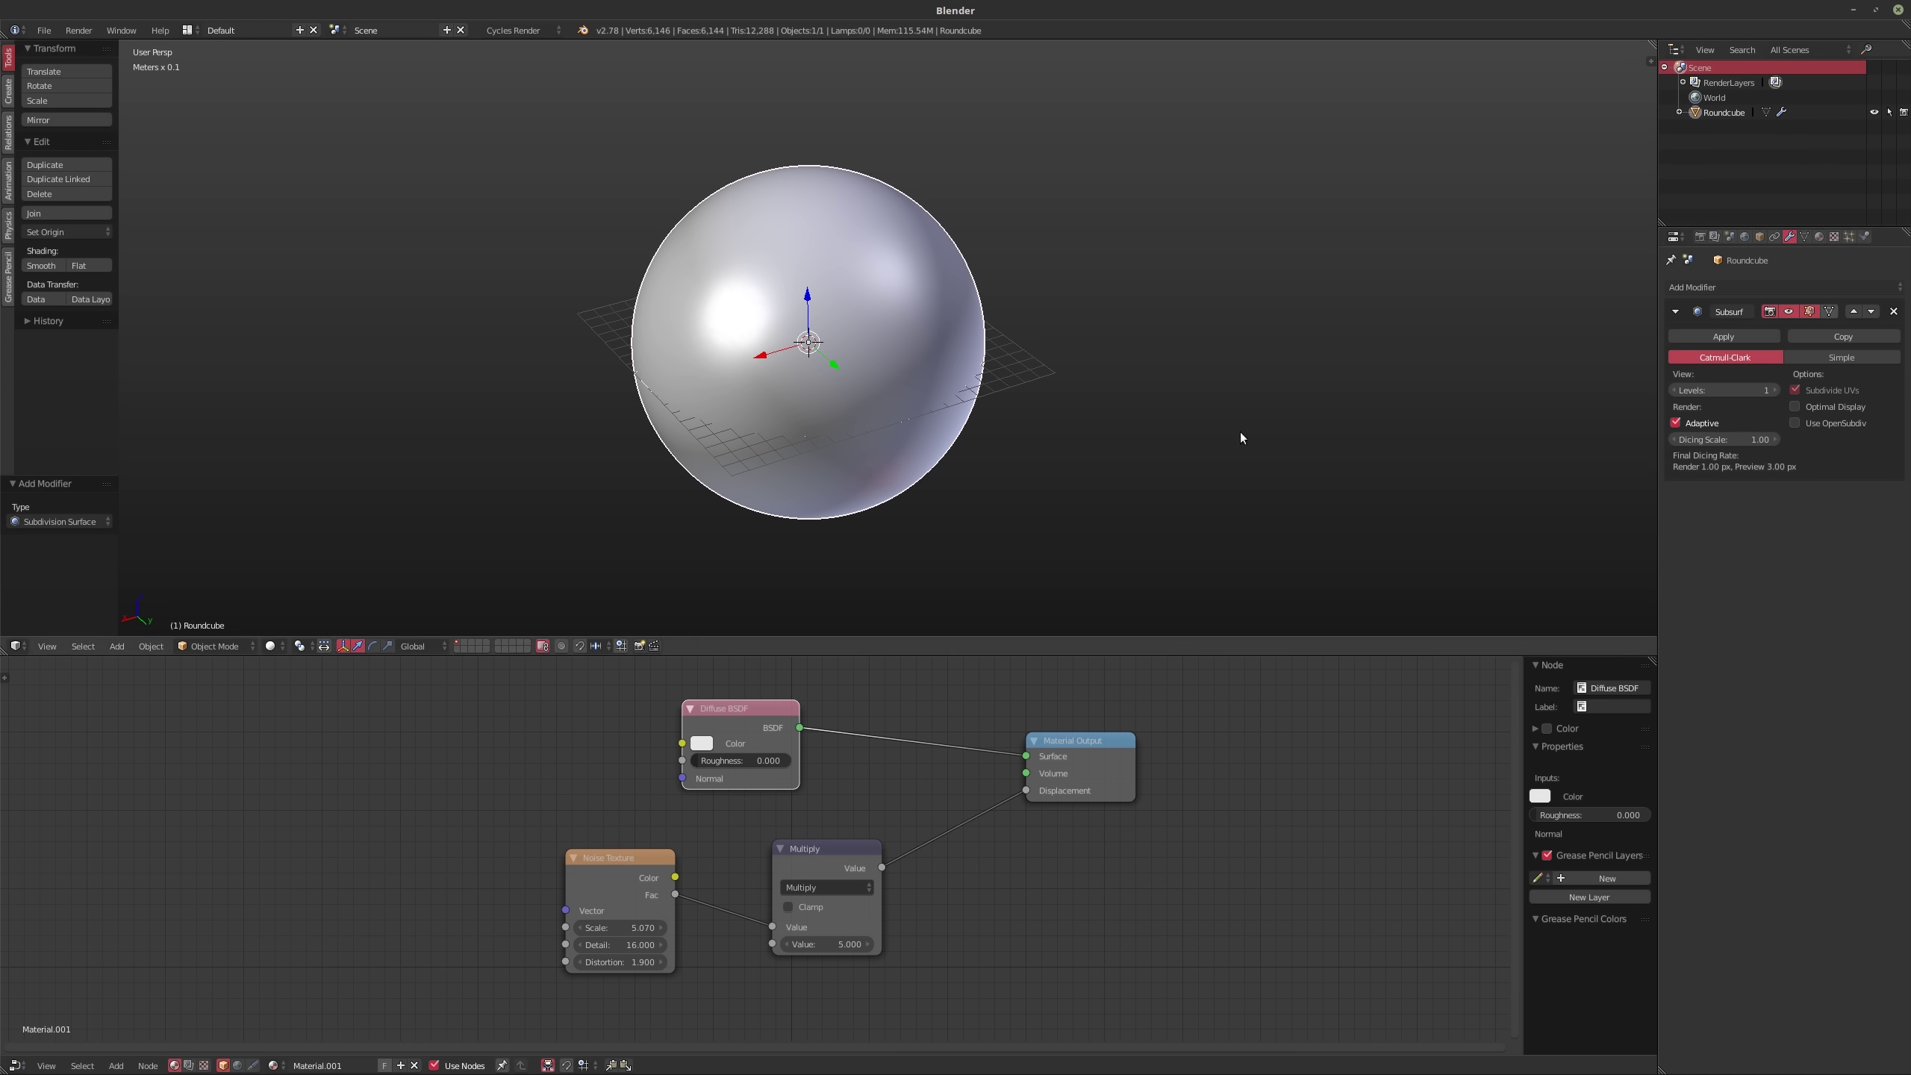
pyautogui.click(1702, 237)
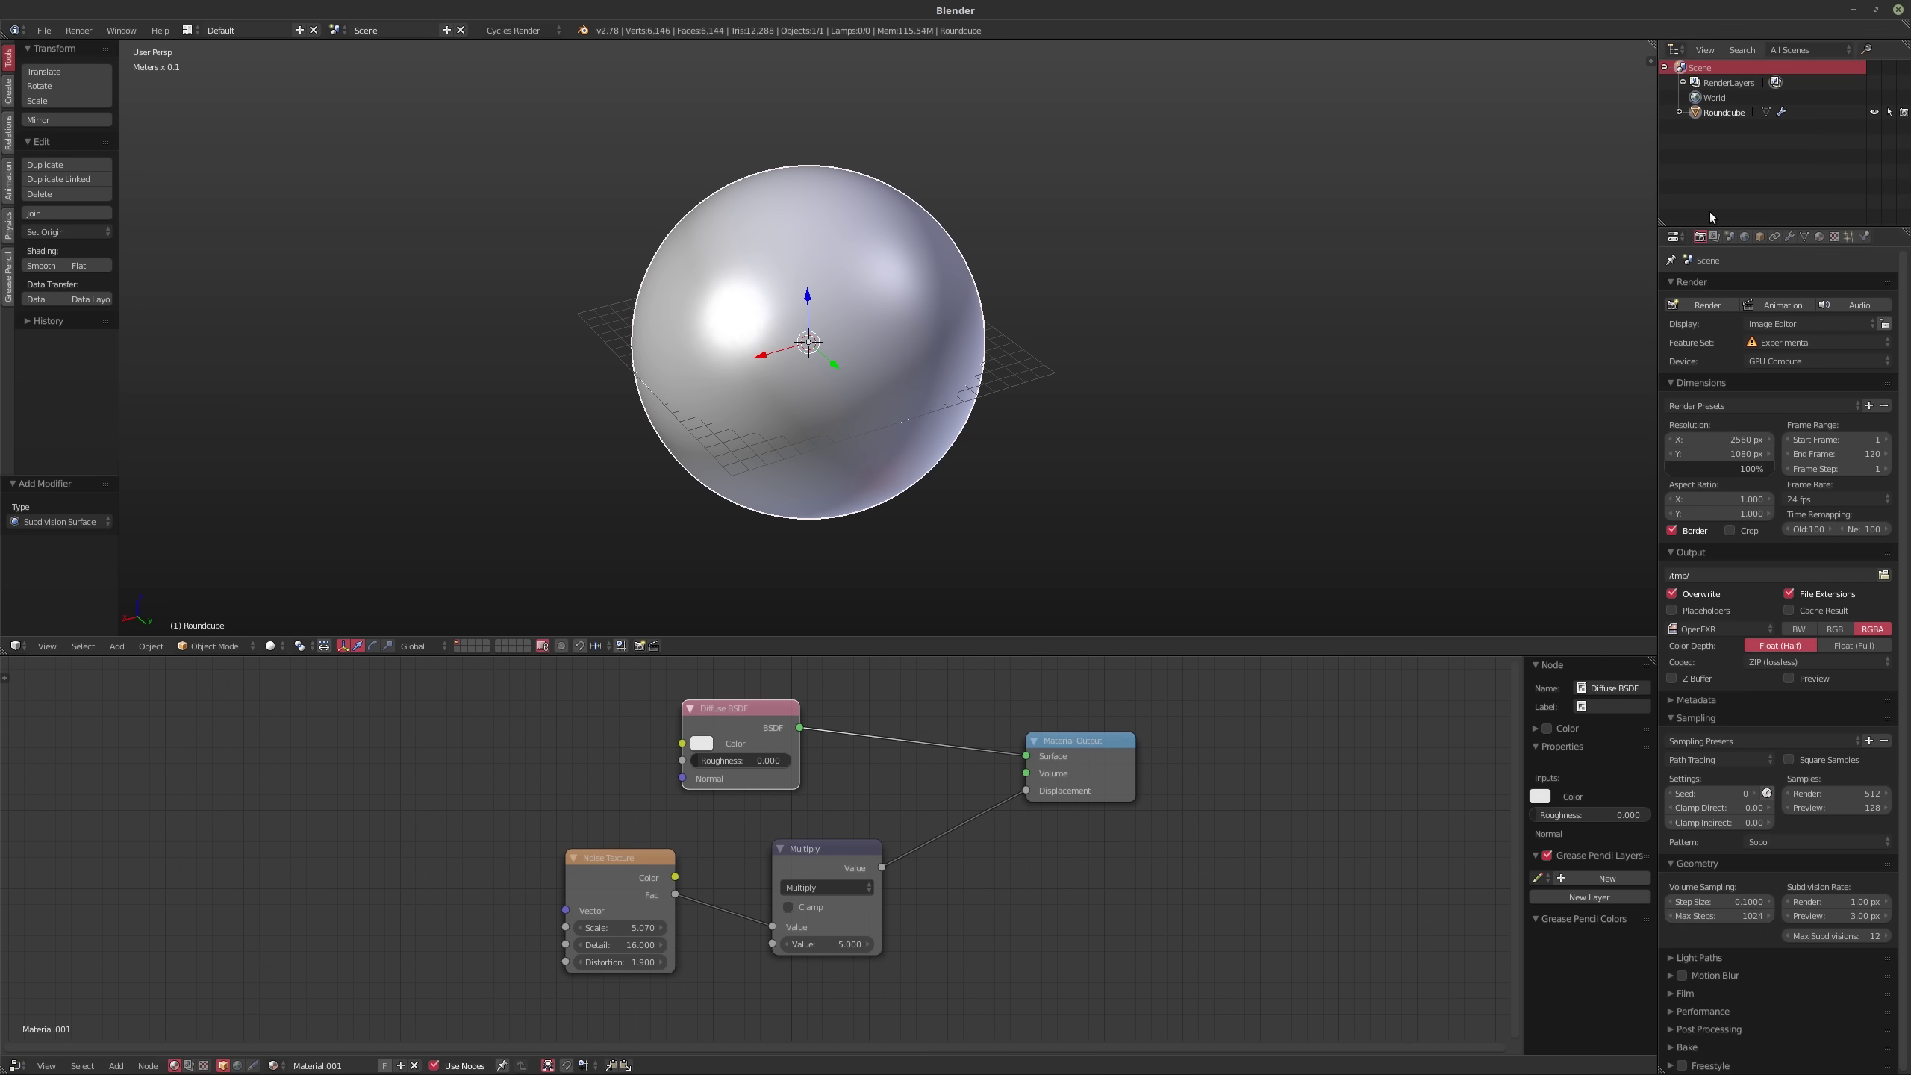
pyautogui.click(1790, 237)
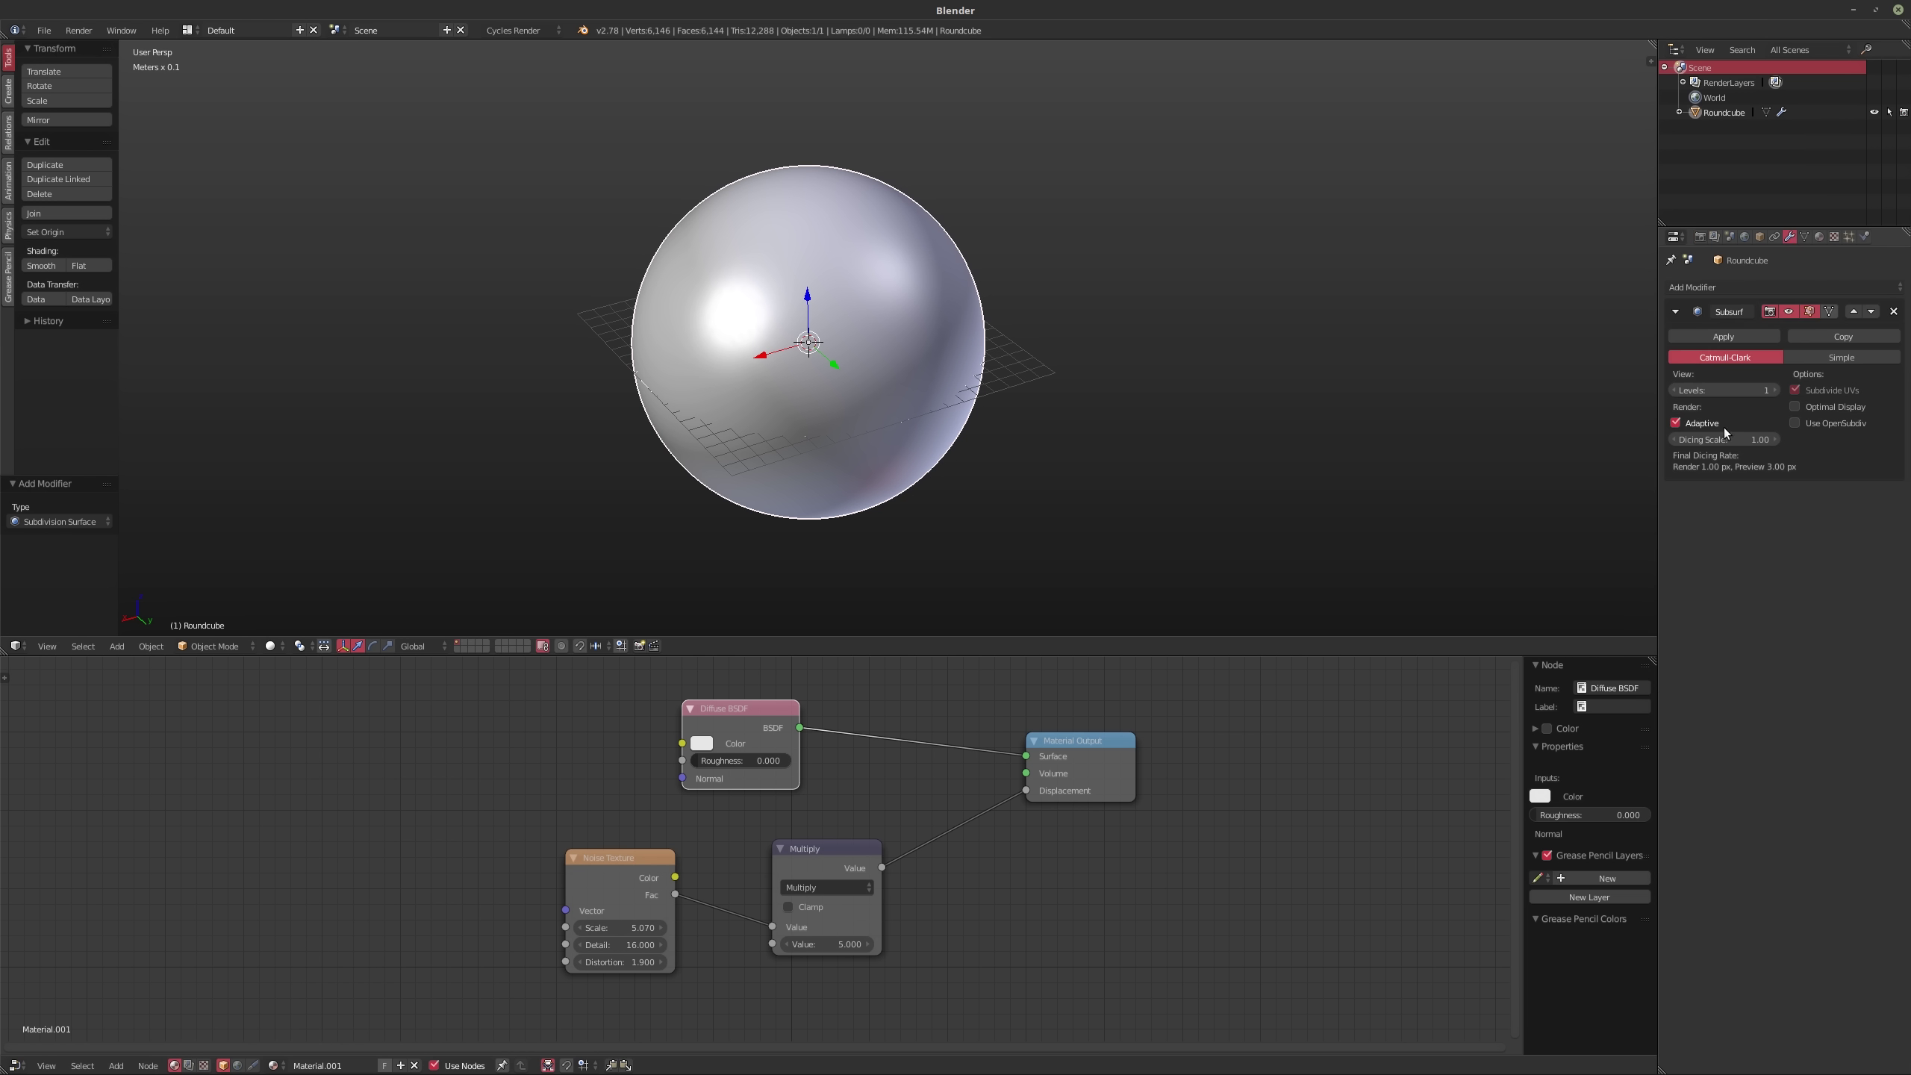
# Step: Add a camera to the scene
pyautogui.moveTo(1039, 436); pyautogui.dragTo(889, 435, button='middle')
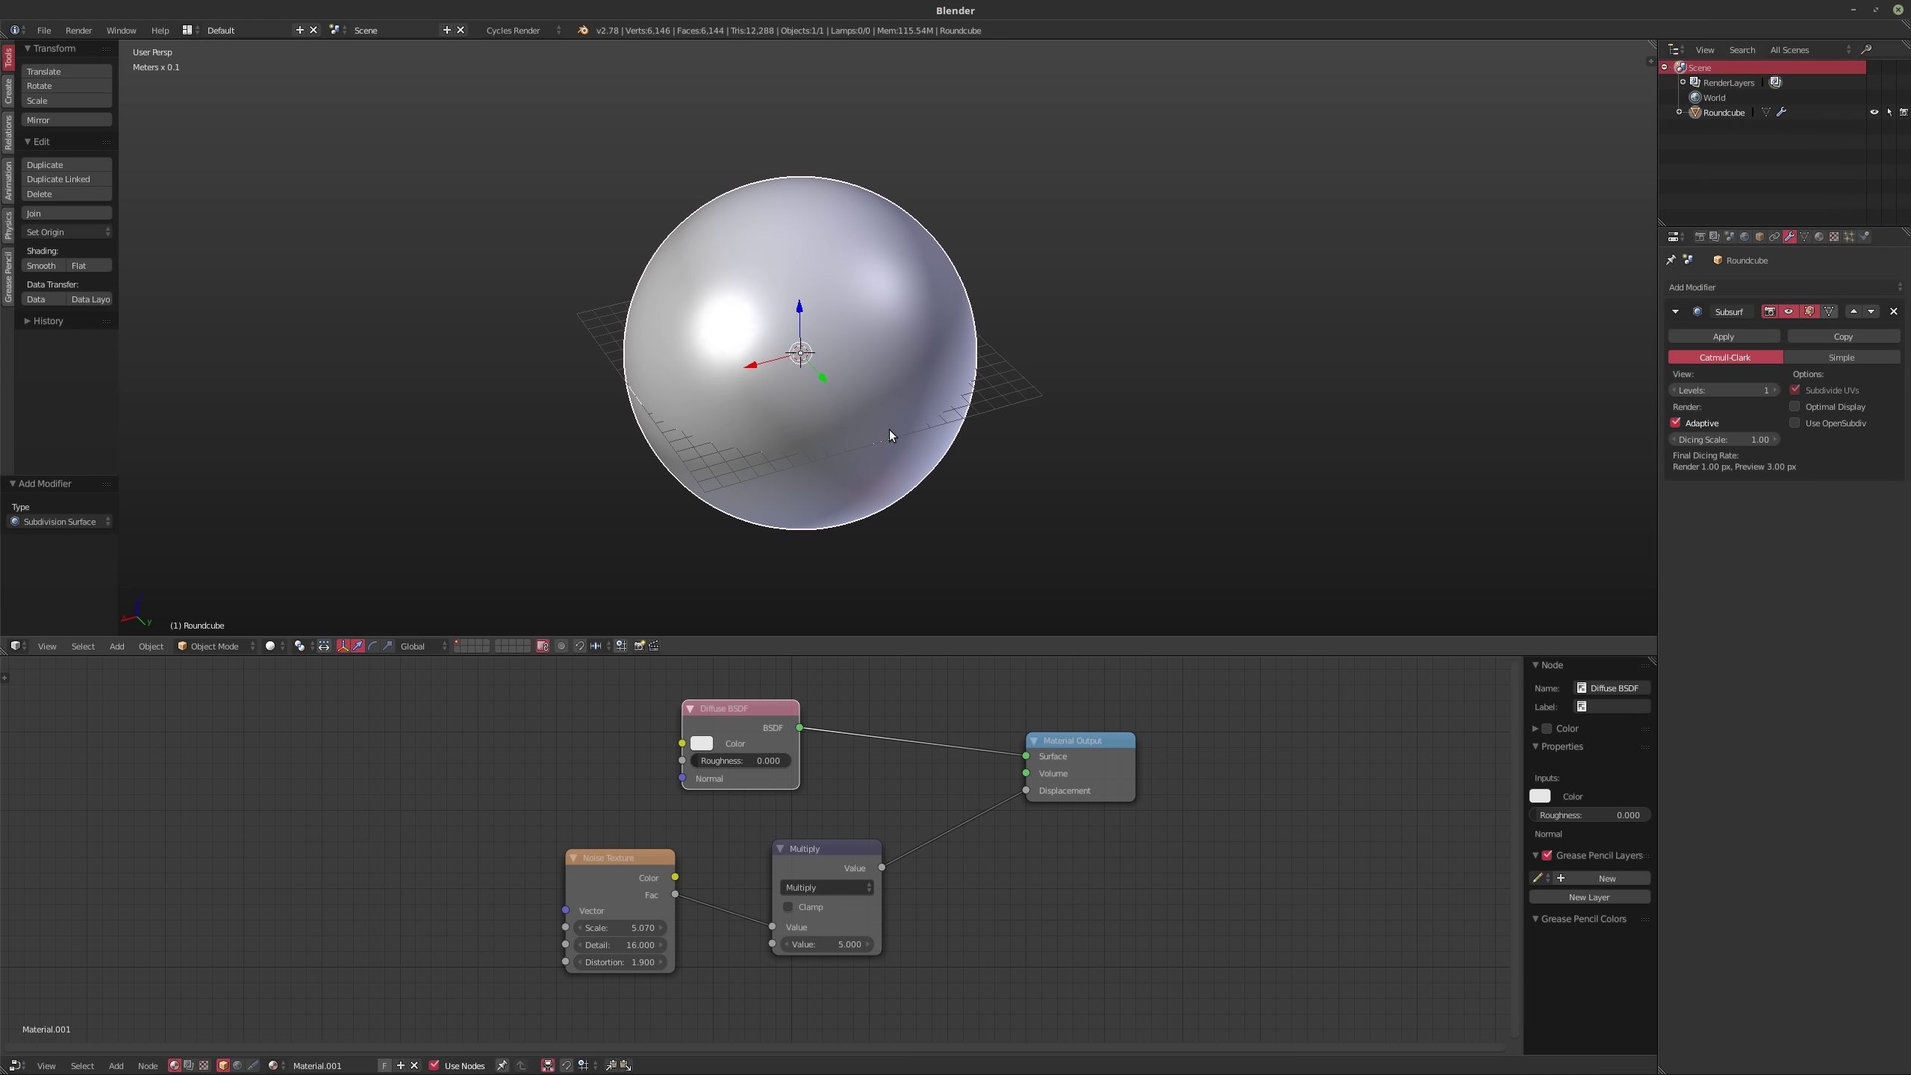
pyautogui.hotkey('shift', 'a')
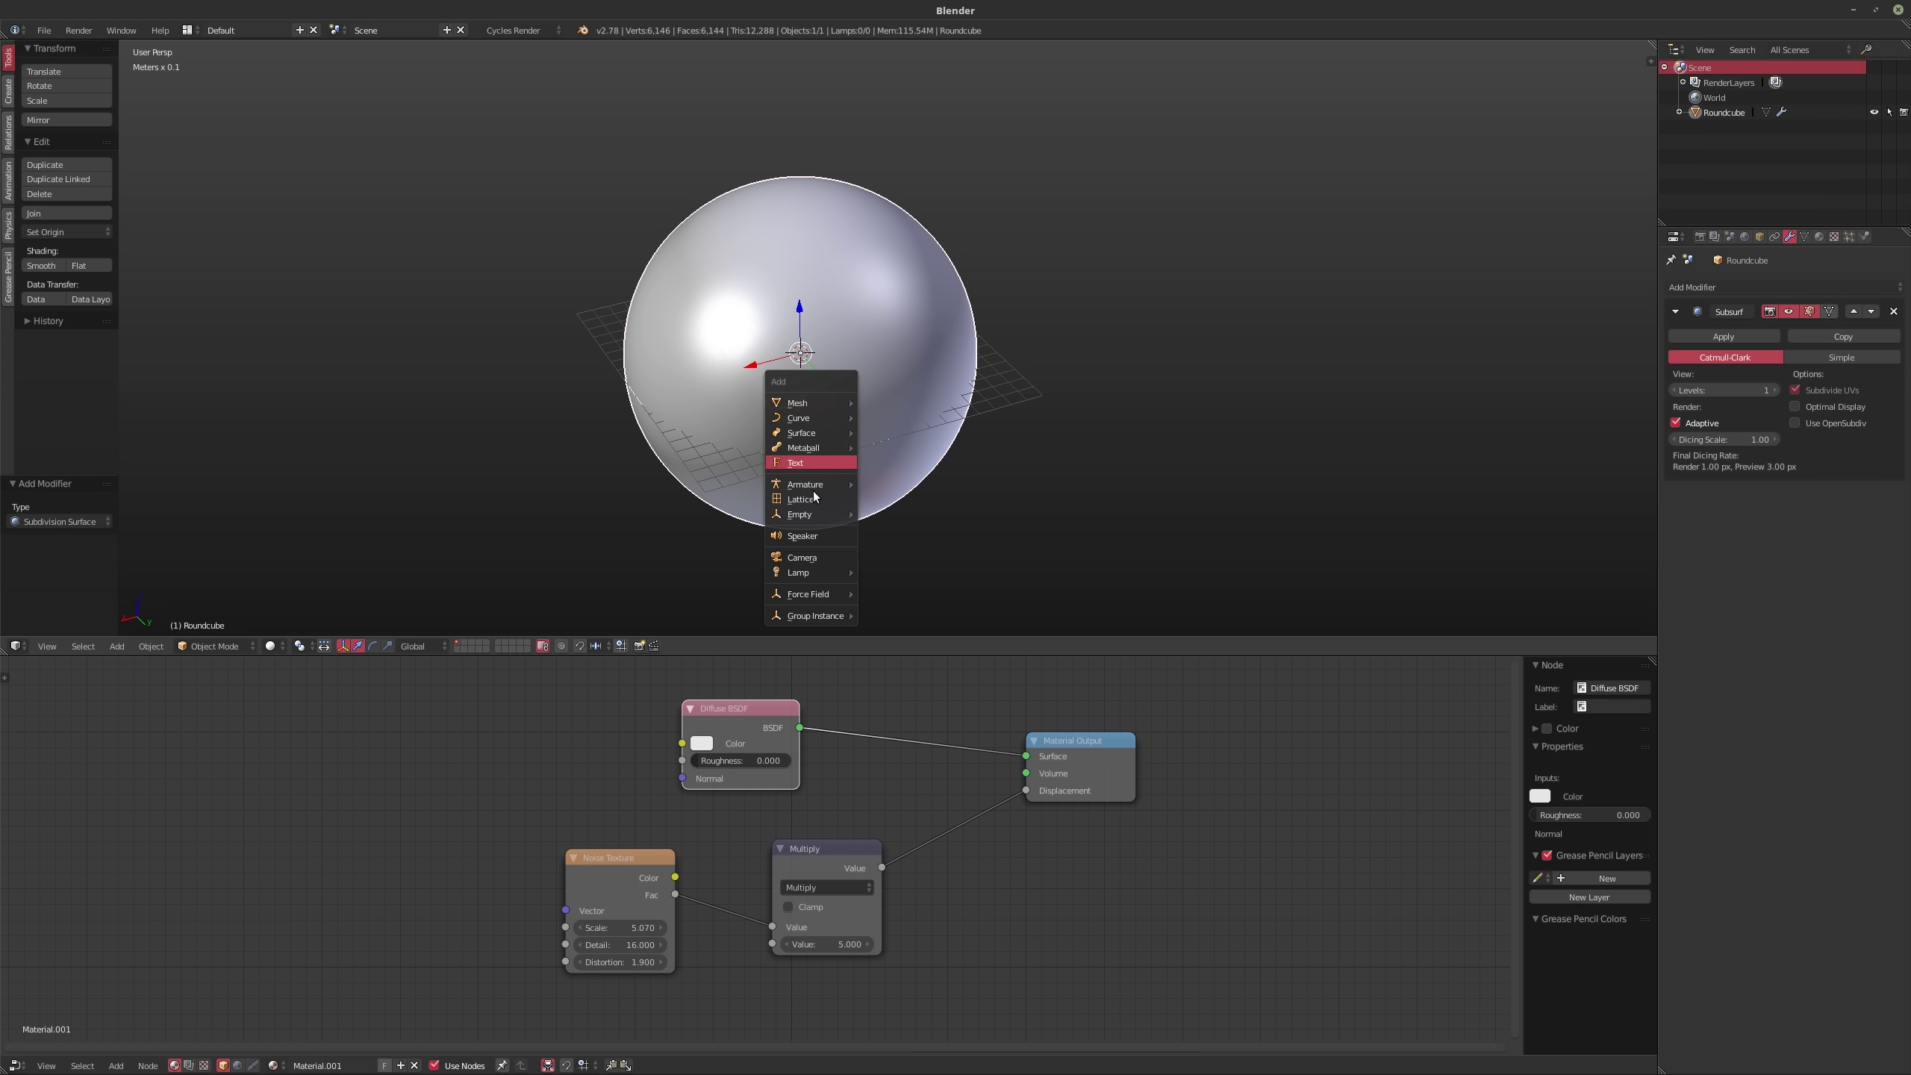
pyautogui.click(802, 557)
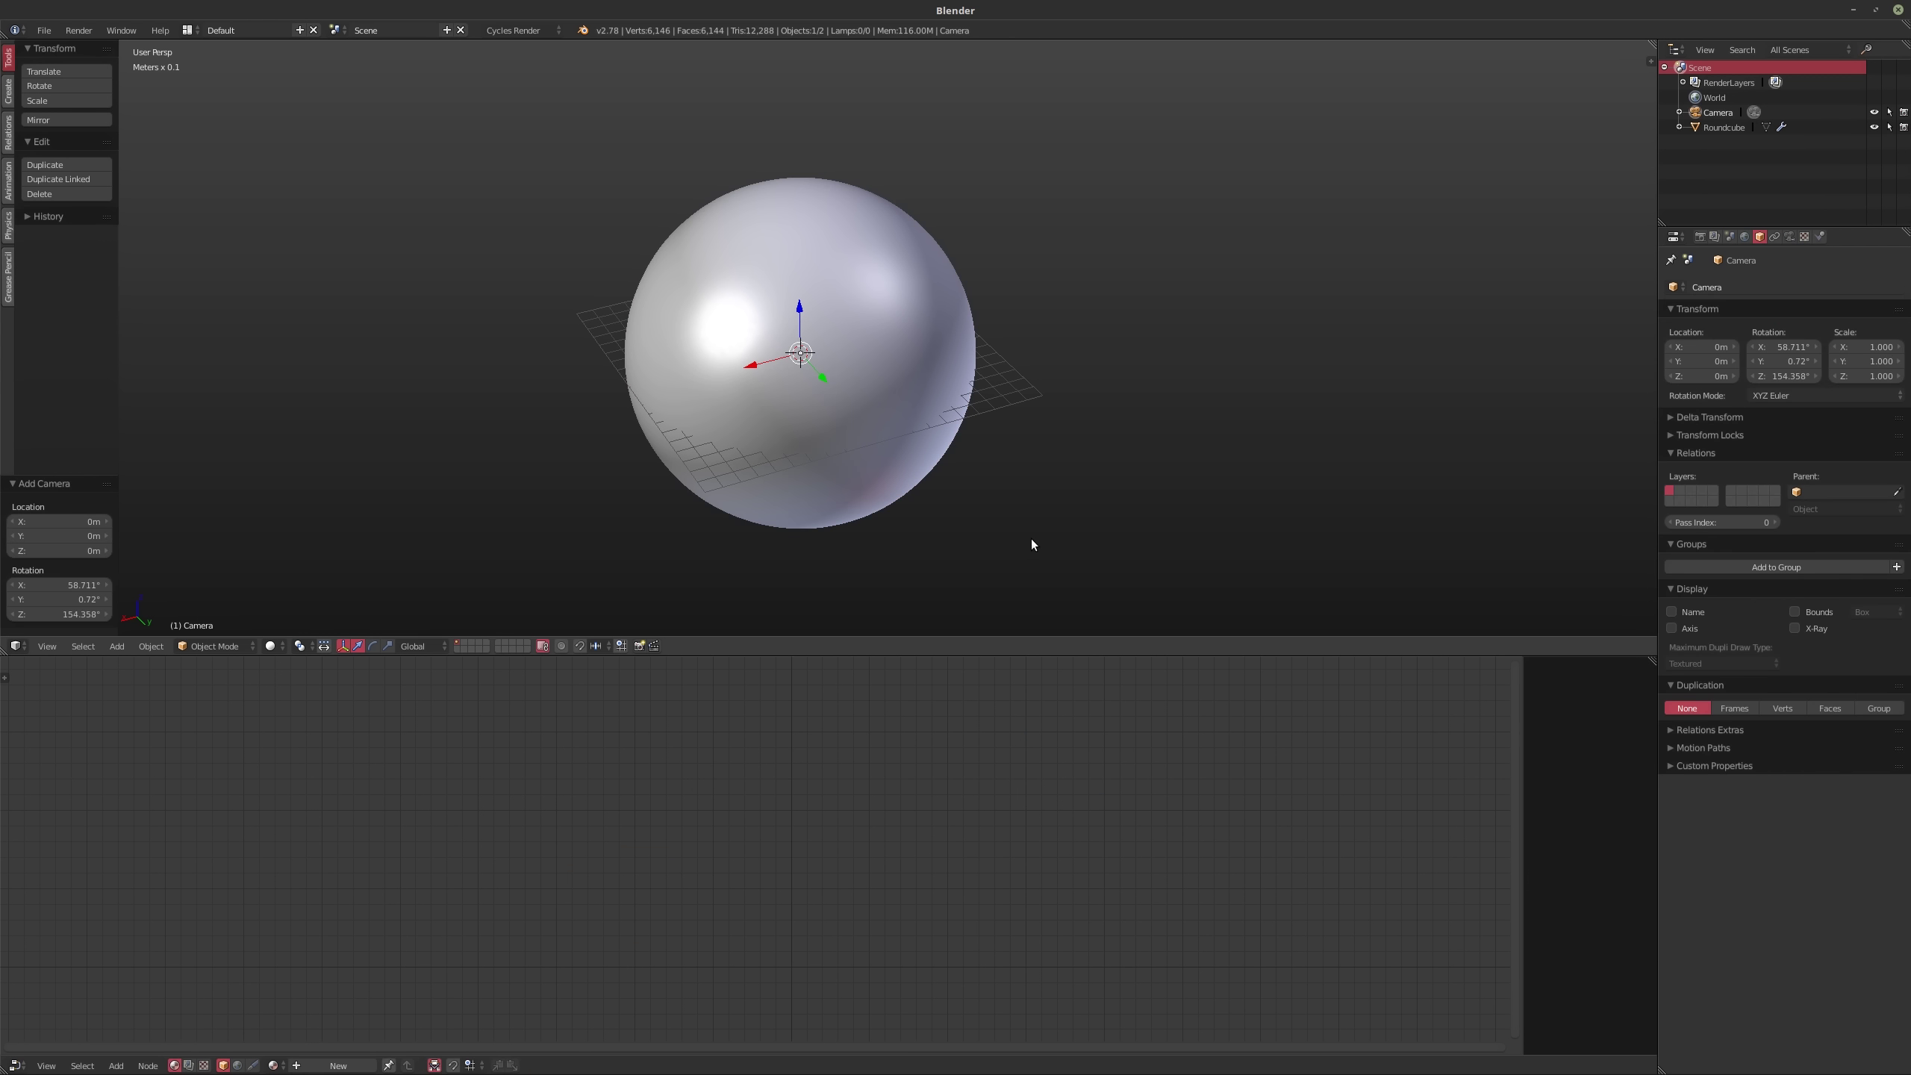
# Step: Align the camera to the current view, move it about 3.6 m closer along its local Z axis, and shift it to centre the sphere
pyautogui.press('ctrl+alt+KP_0')
pyautogui.press('g')
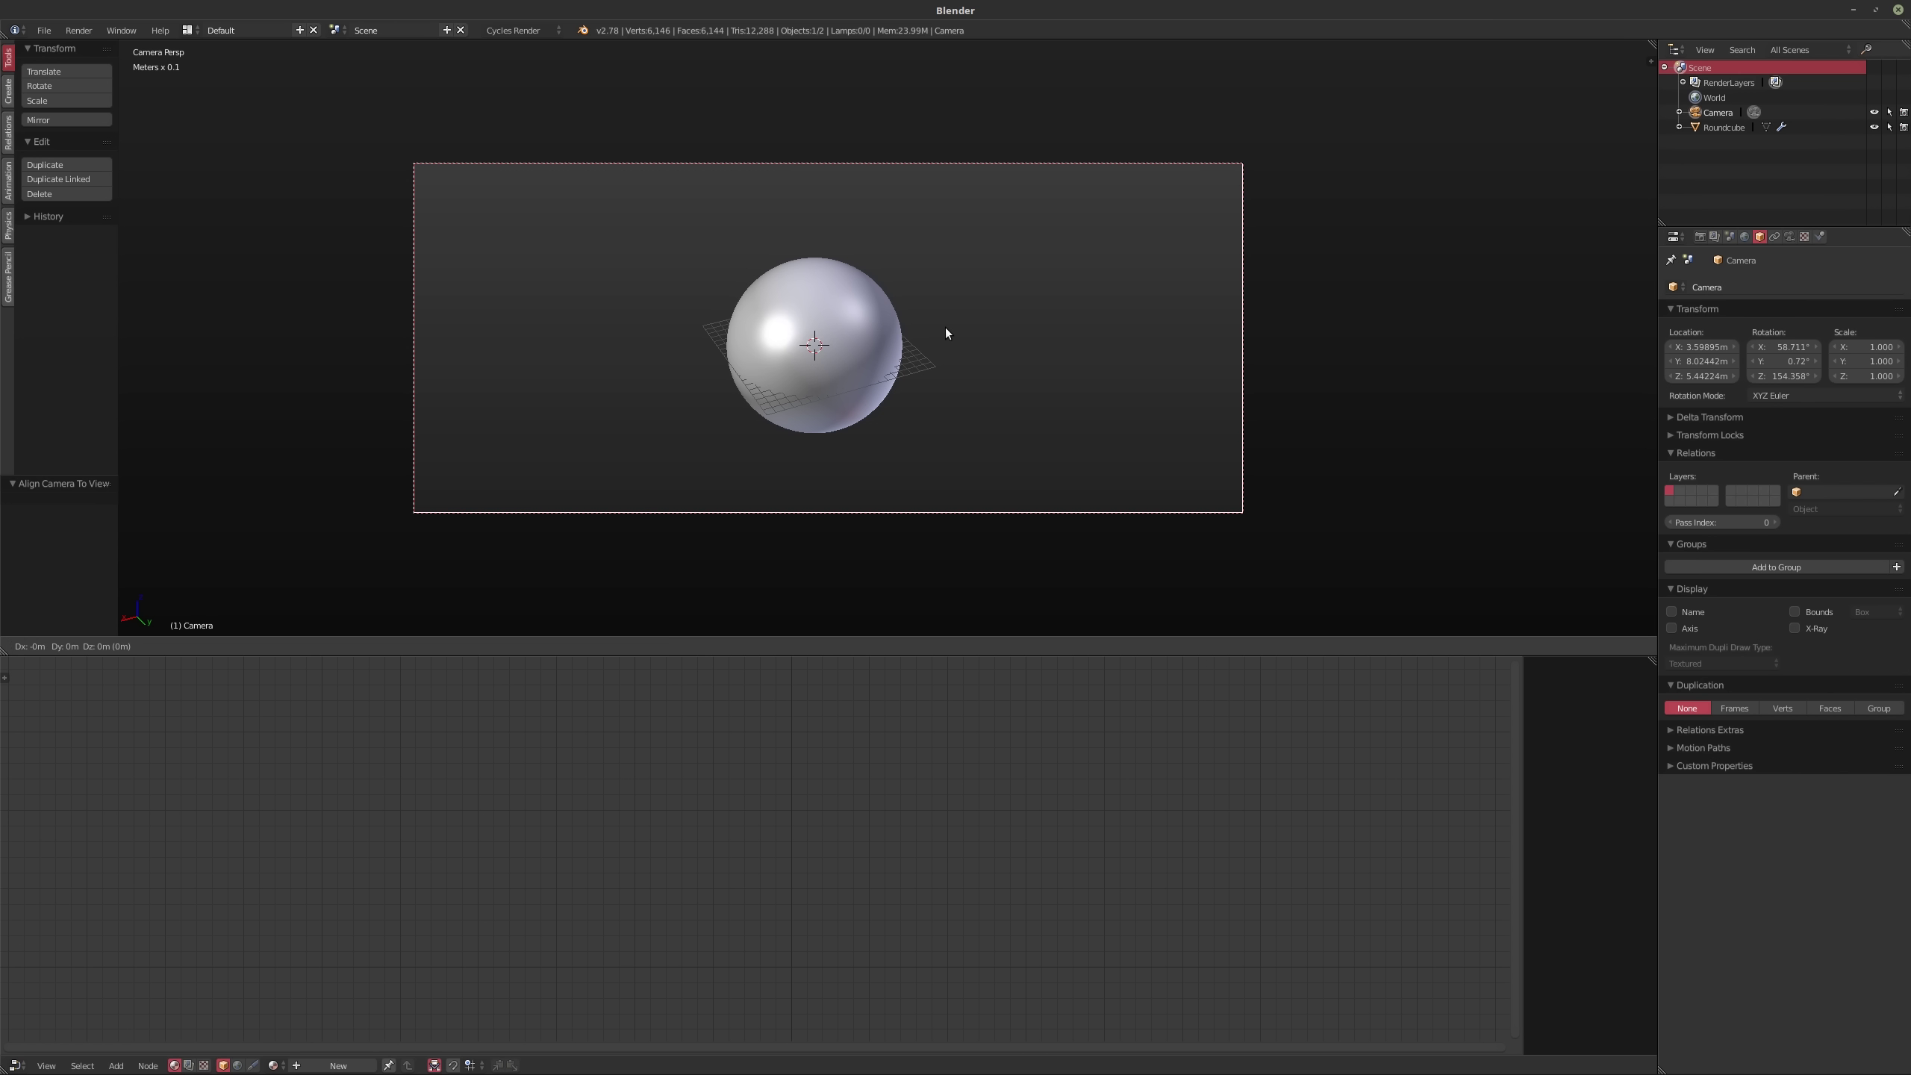
pyautogui.press('z')
pyautogui.press('z')
pyautogui.click(906, 337)
pyautogui.press('g')
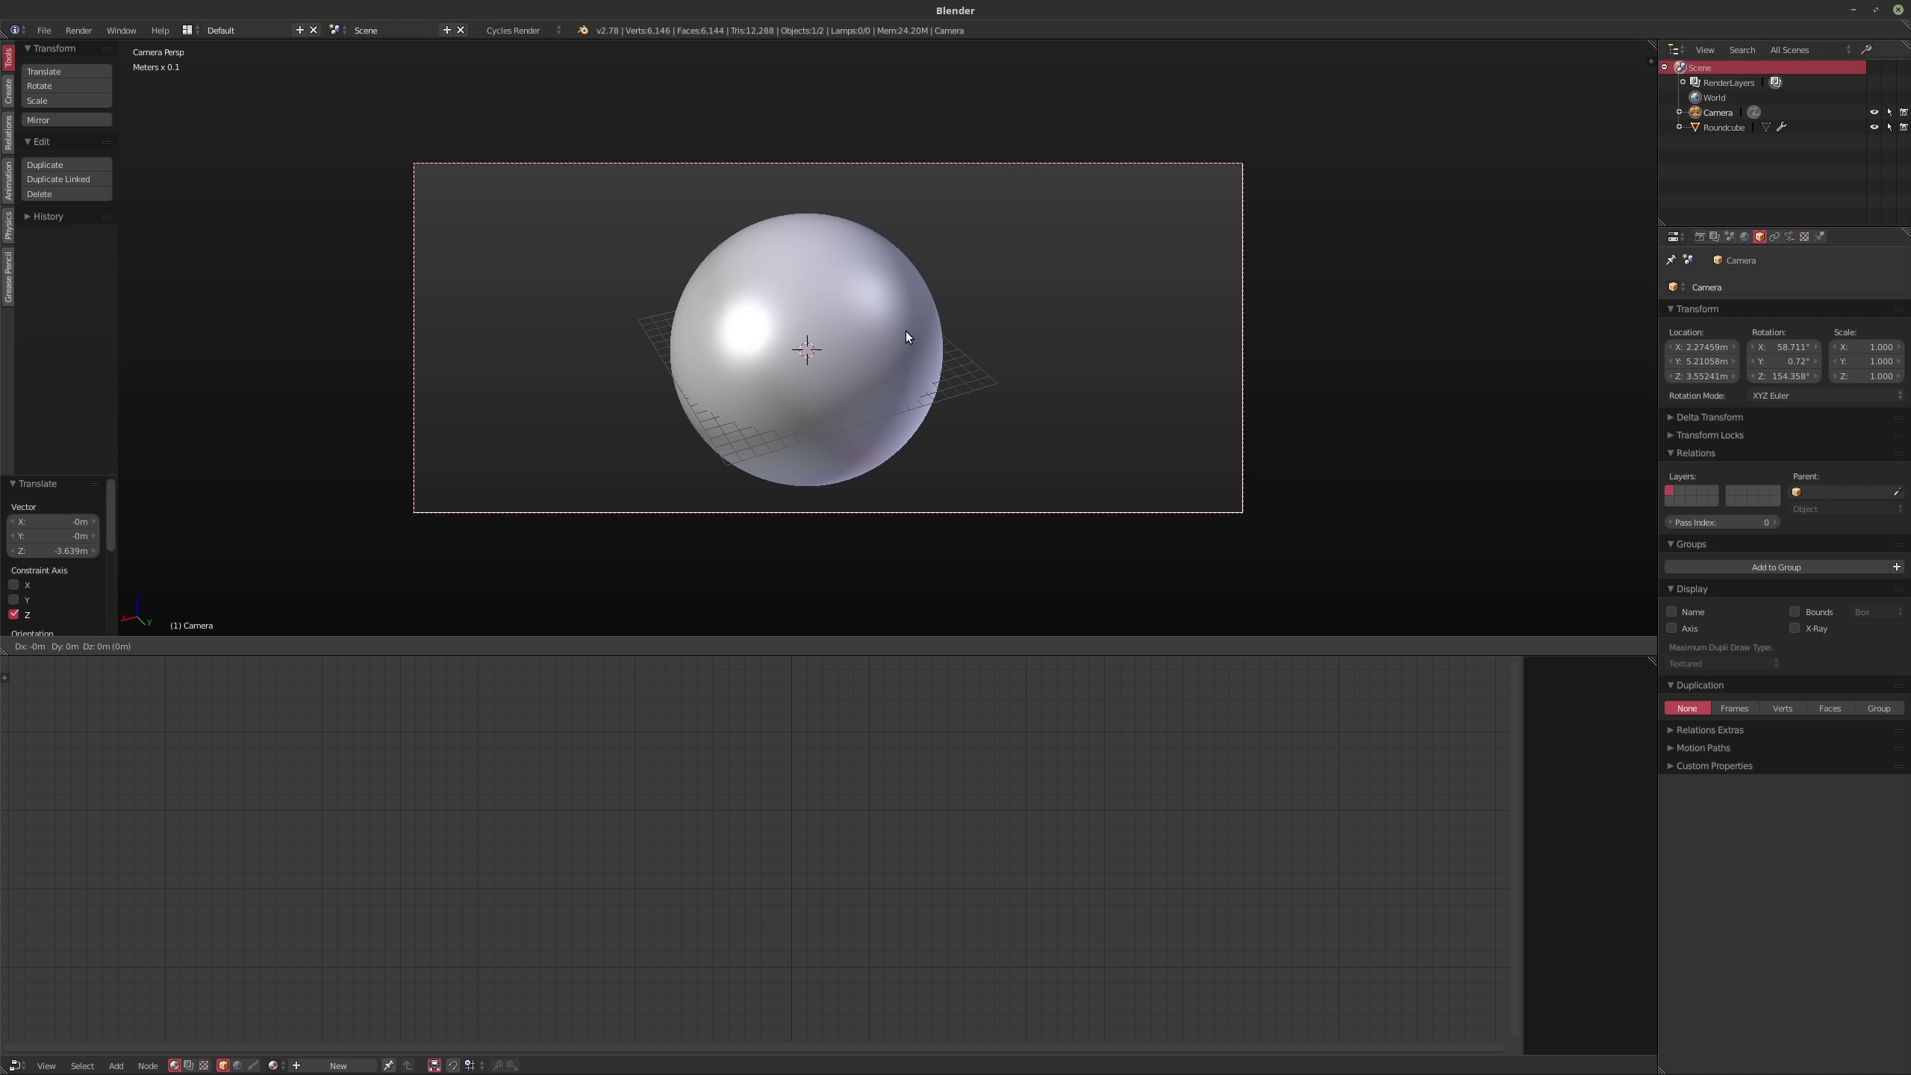
pyautogui.hotkey('shift', 'z')
pyautogui.hotkey('shift', 'z')
pyautogui.click(890, 343)
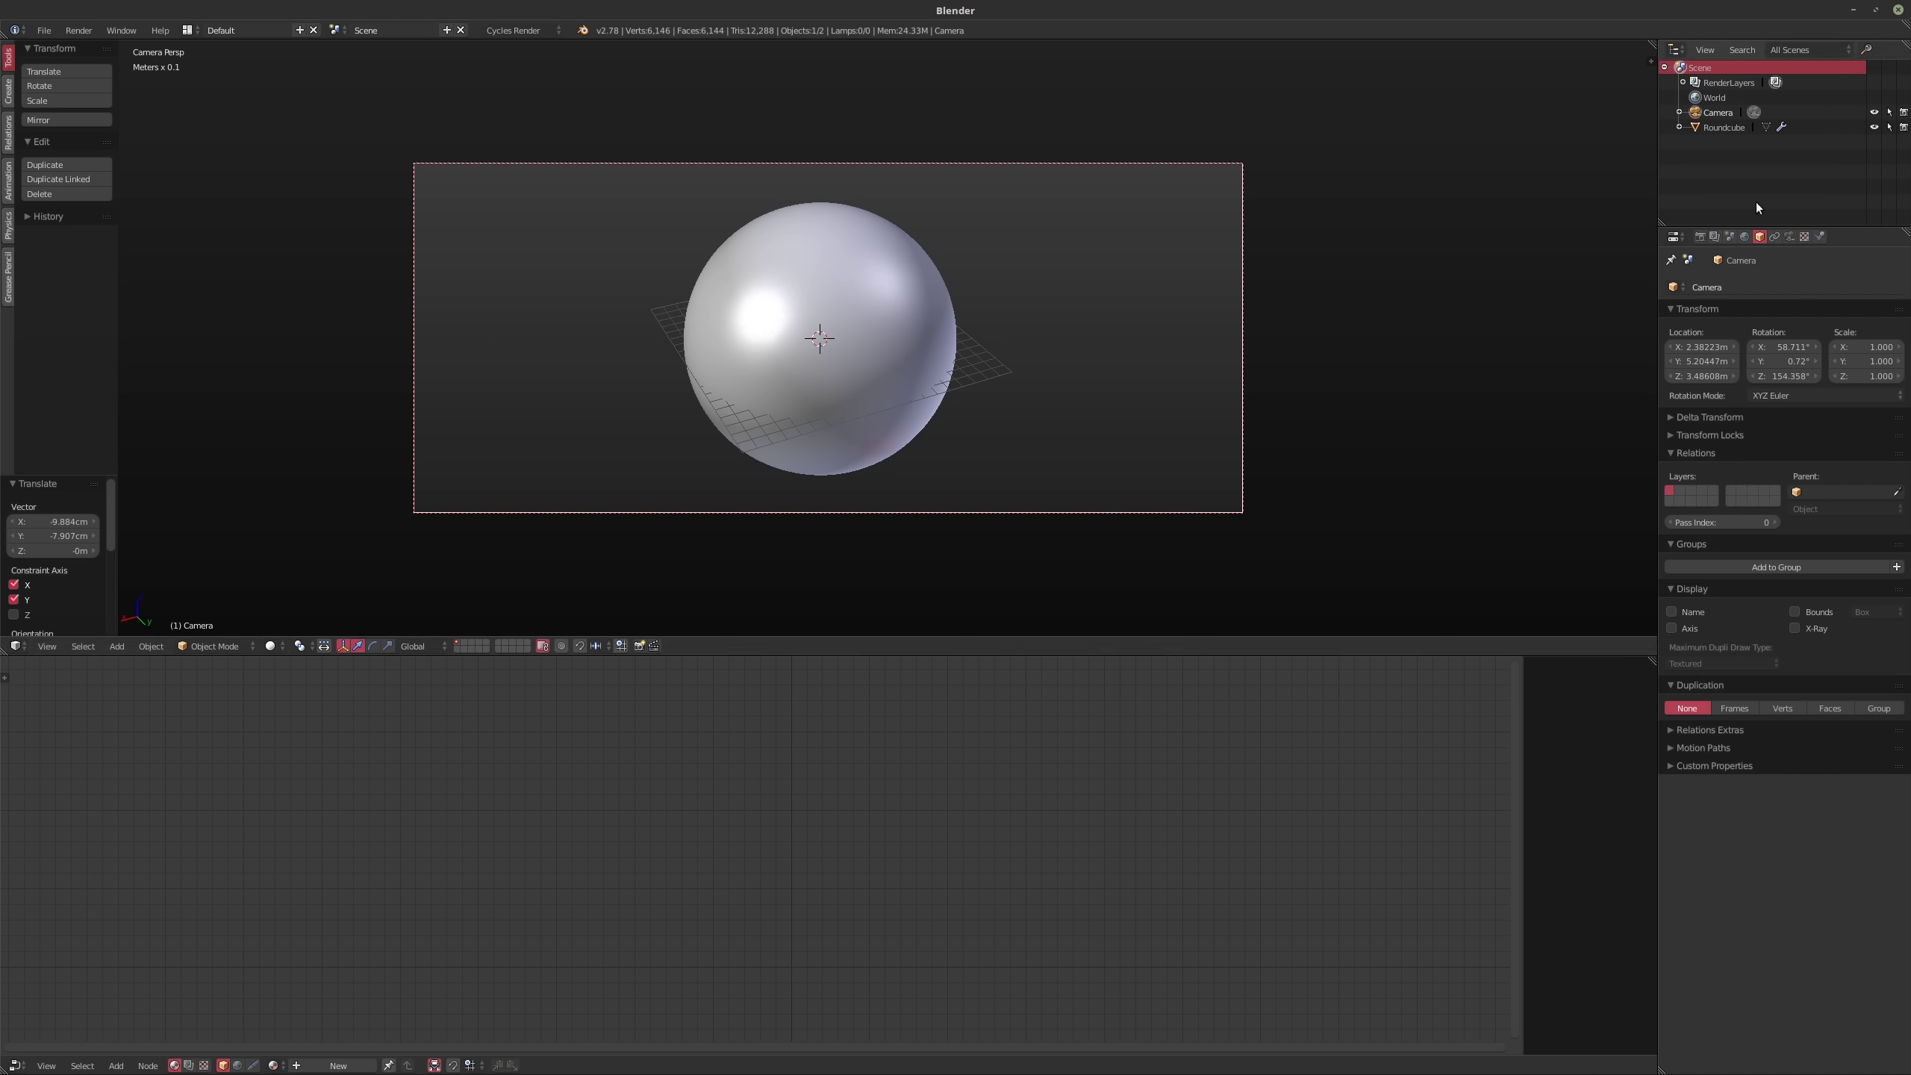
# Step: Set the render resolution to 640 × 640 px and fit the camera frame in the viewport
pyautogui.click(1700, 237)
pyautogui.doubleClick(1718, 438)
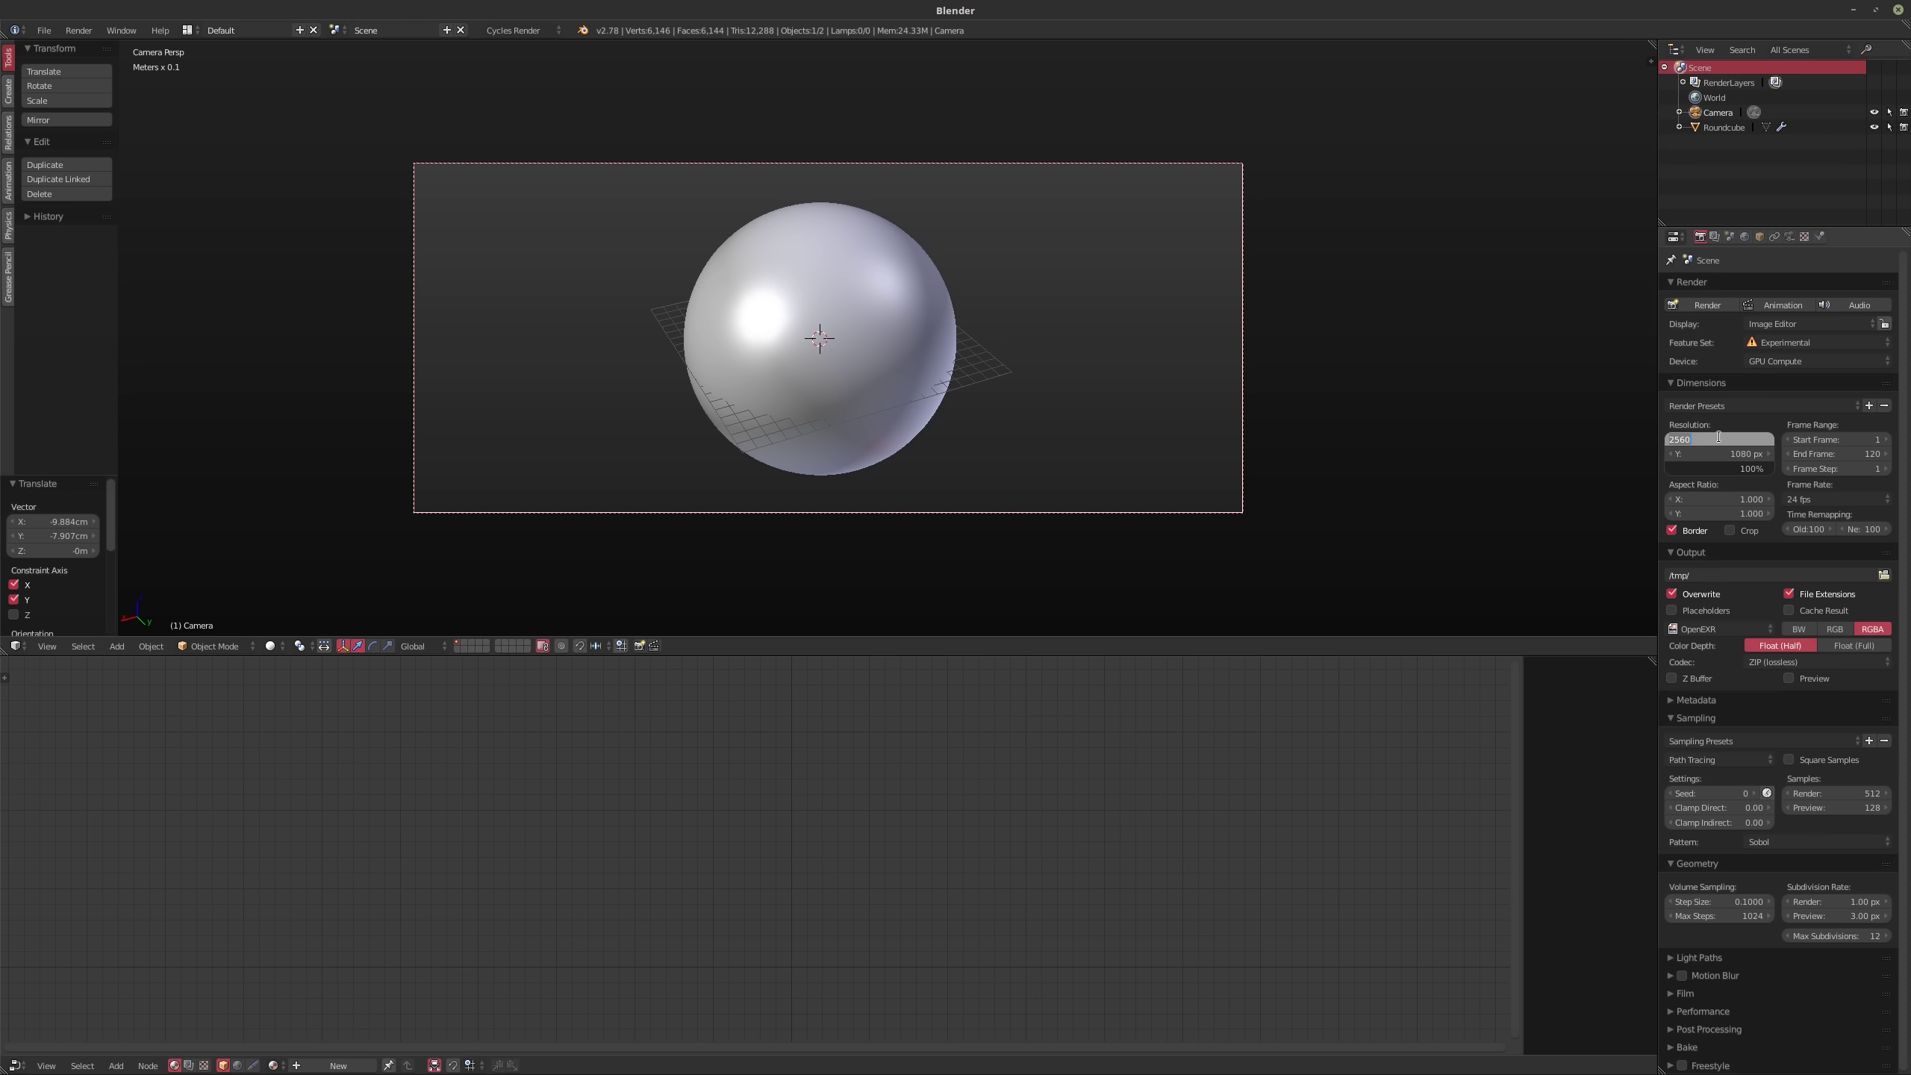
pyautogui.write('640')
pyautogui.press('Tab')
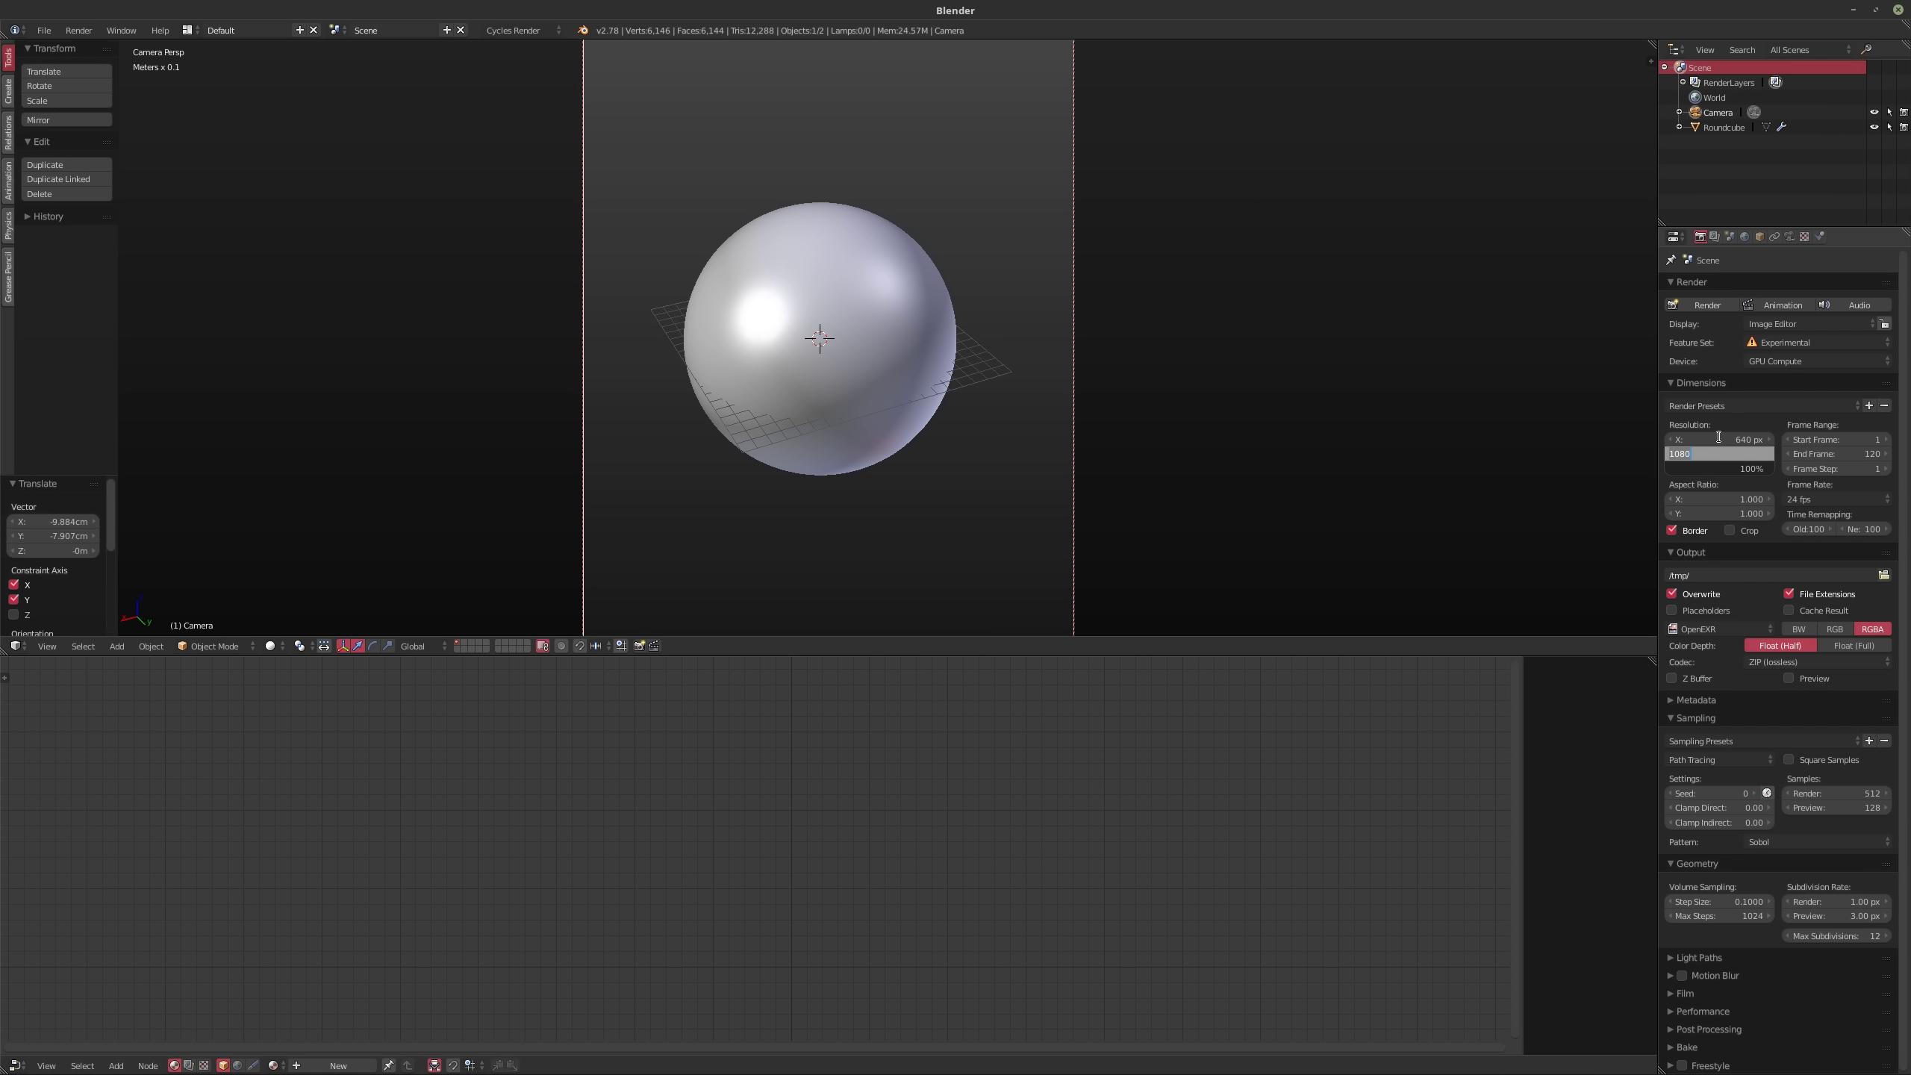
pyautogui.write('640')
pyautogui.press('Return')
pyautogui.press('Home')
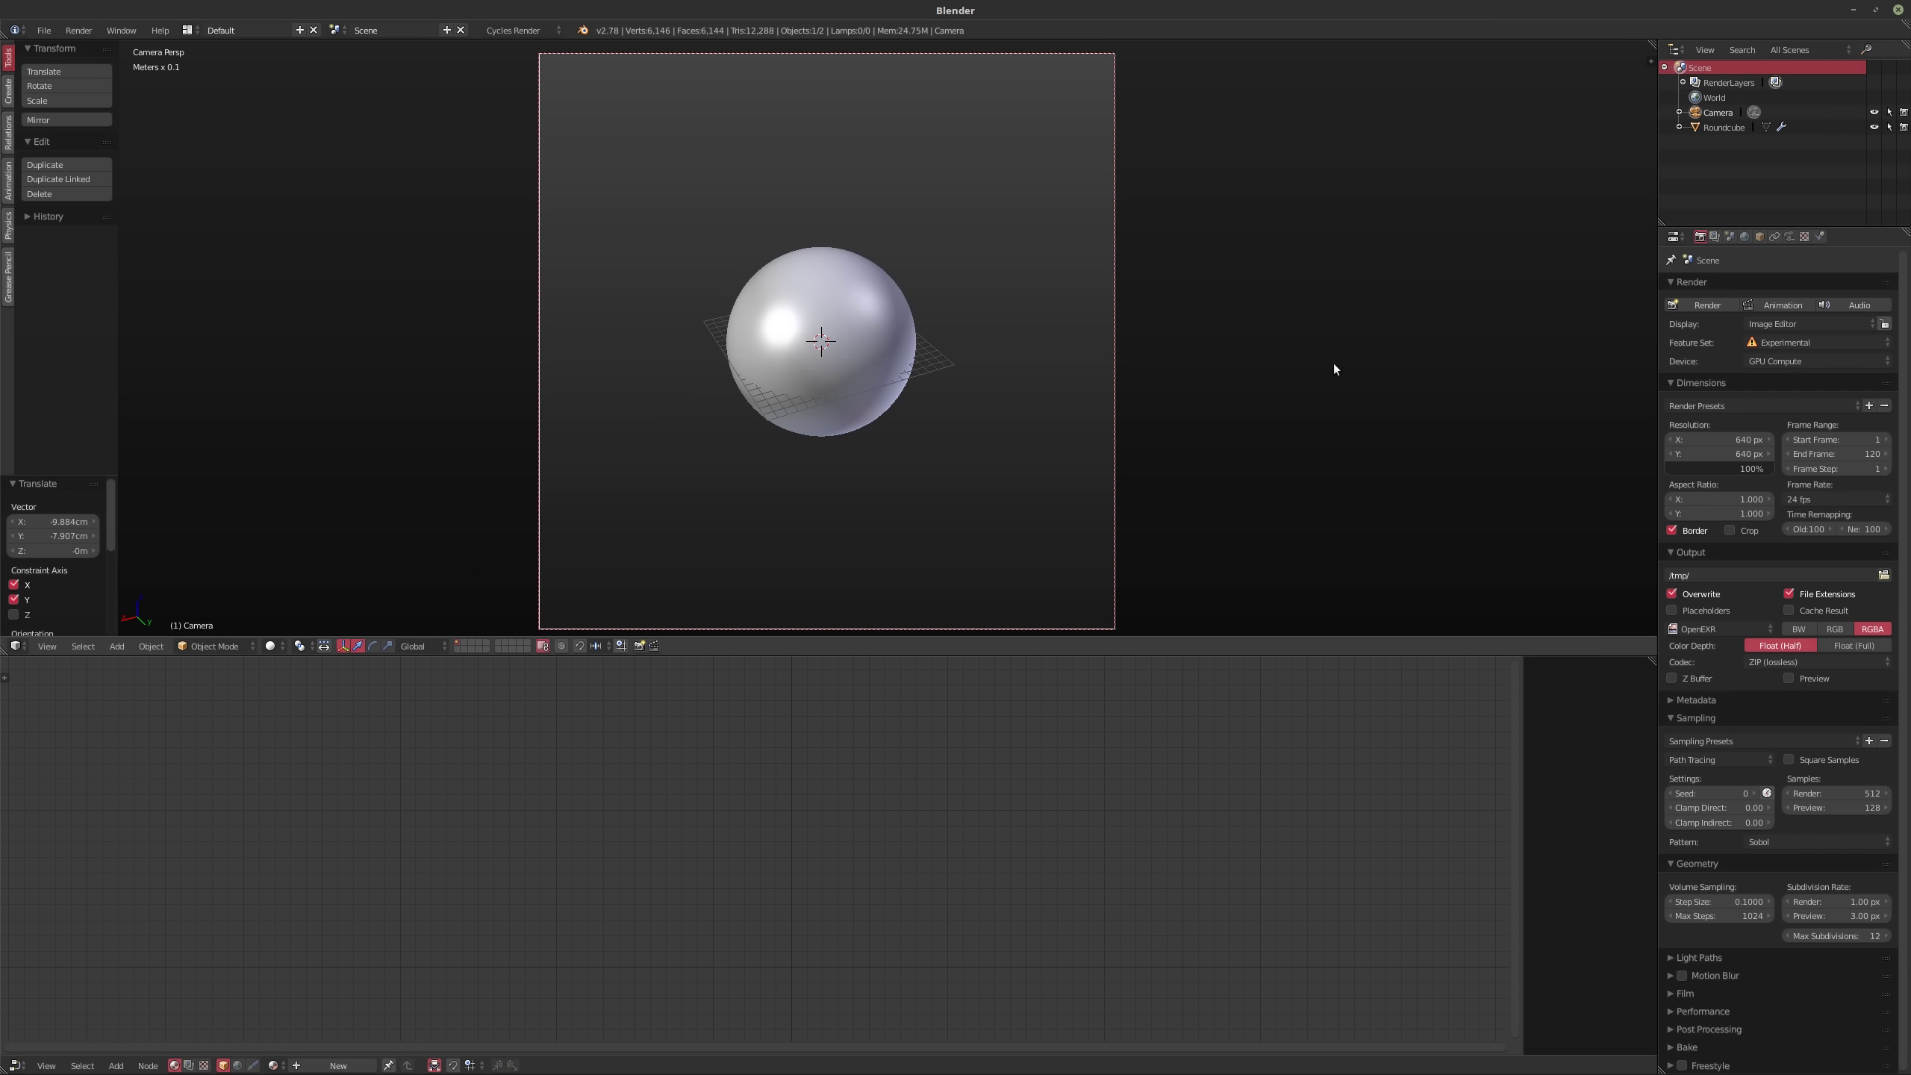
# Step: Set the camera's focal length to 50 mm
pyautogui.click(1788, 237)
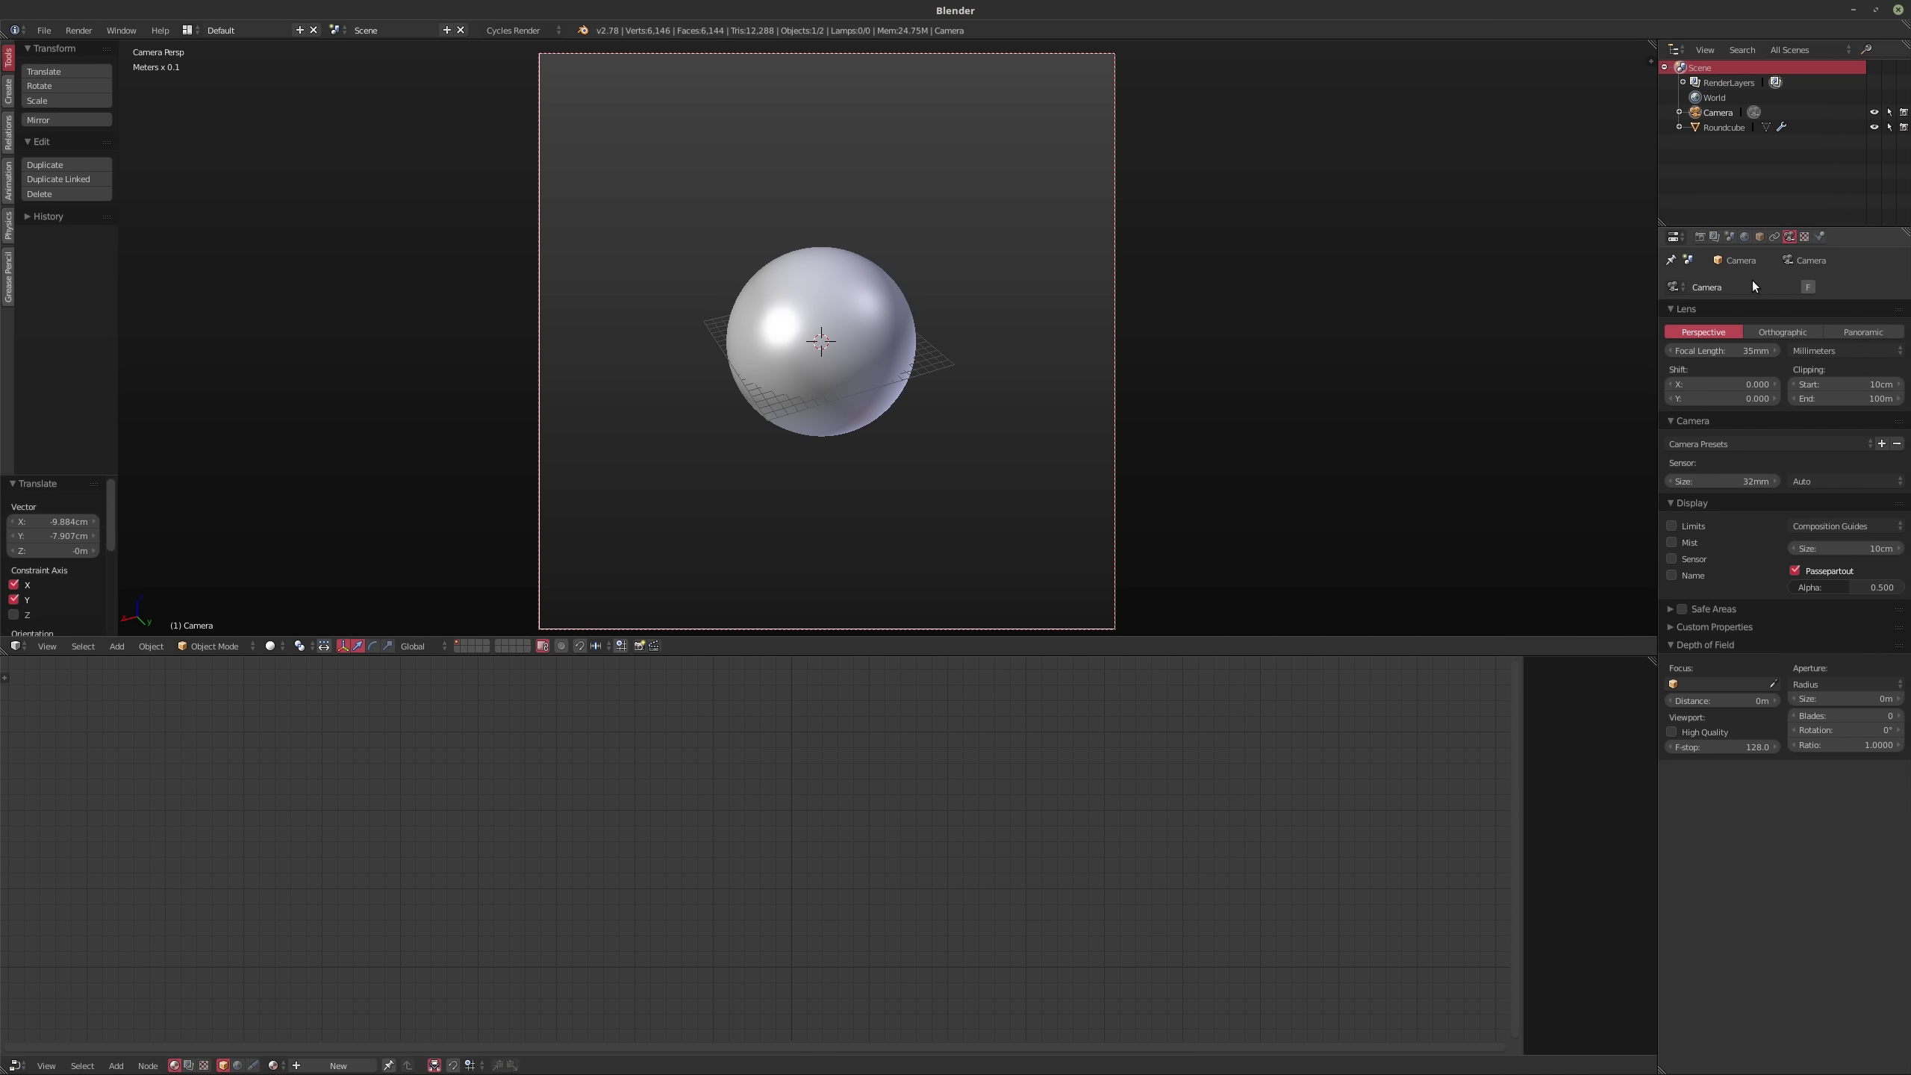
pyautogui.doubleClick(1710, 353)
pyautogui.write('50')
pyautogui.press('Return')
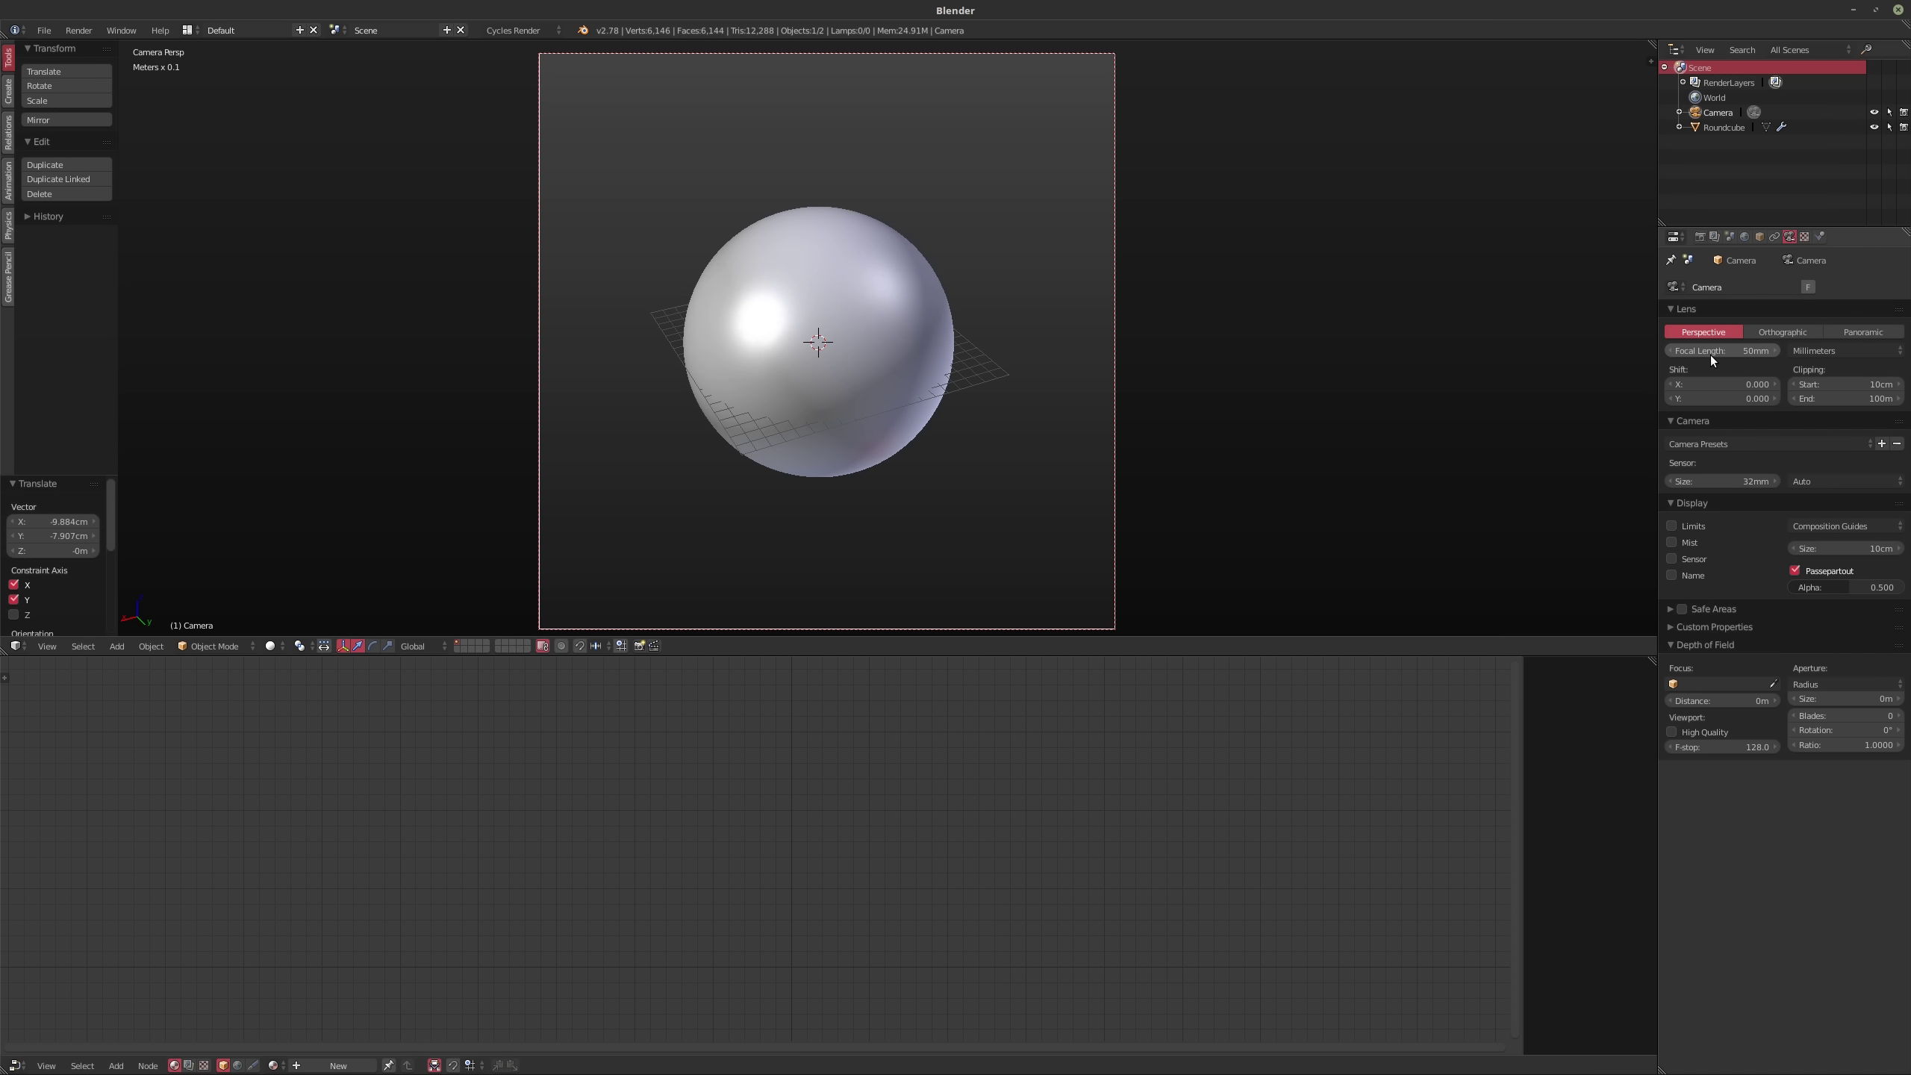
# Step: Move the camera about 1.9 m closer along its local Z axis and recentre the displaced sphere using rendered shading
pyautogui.press('g')
pyautogui.press('z')
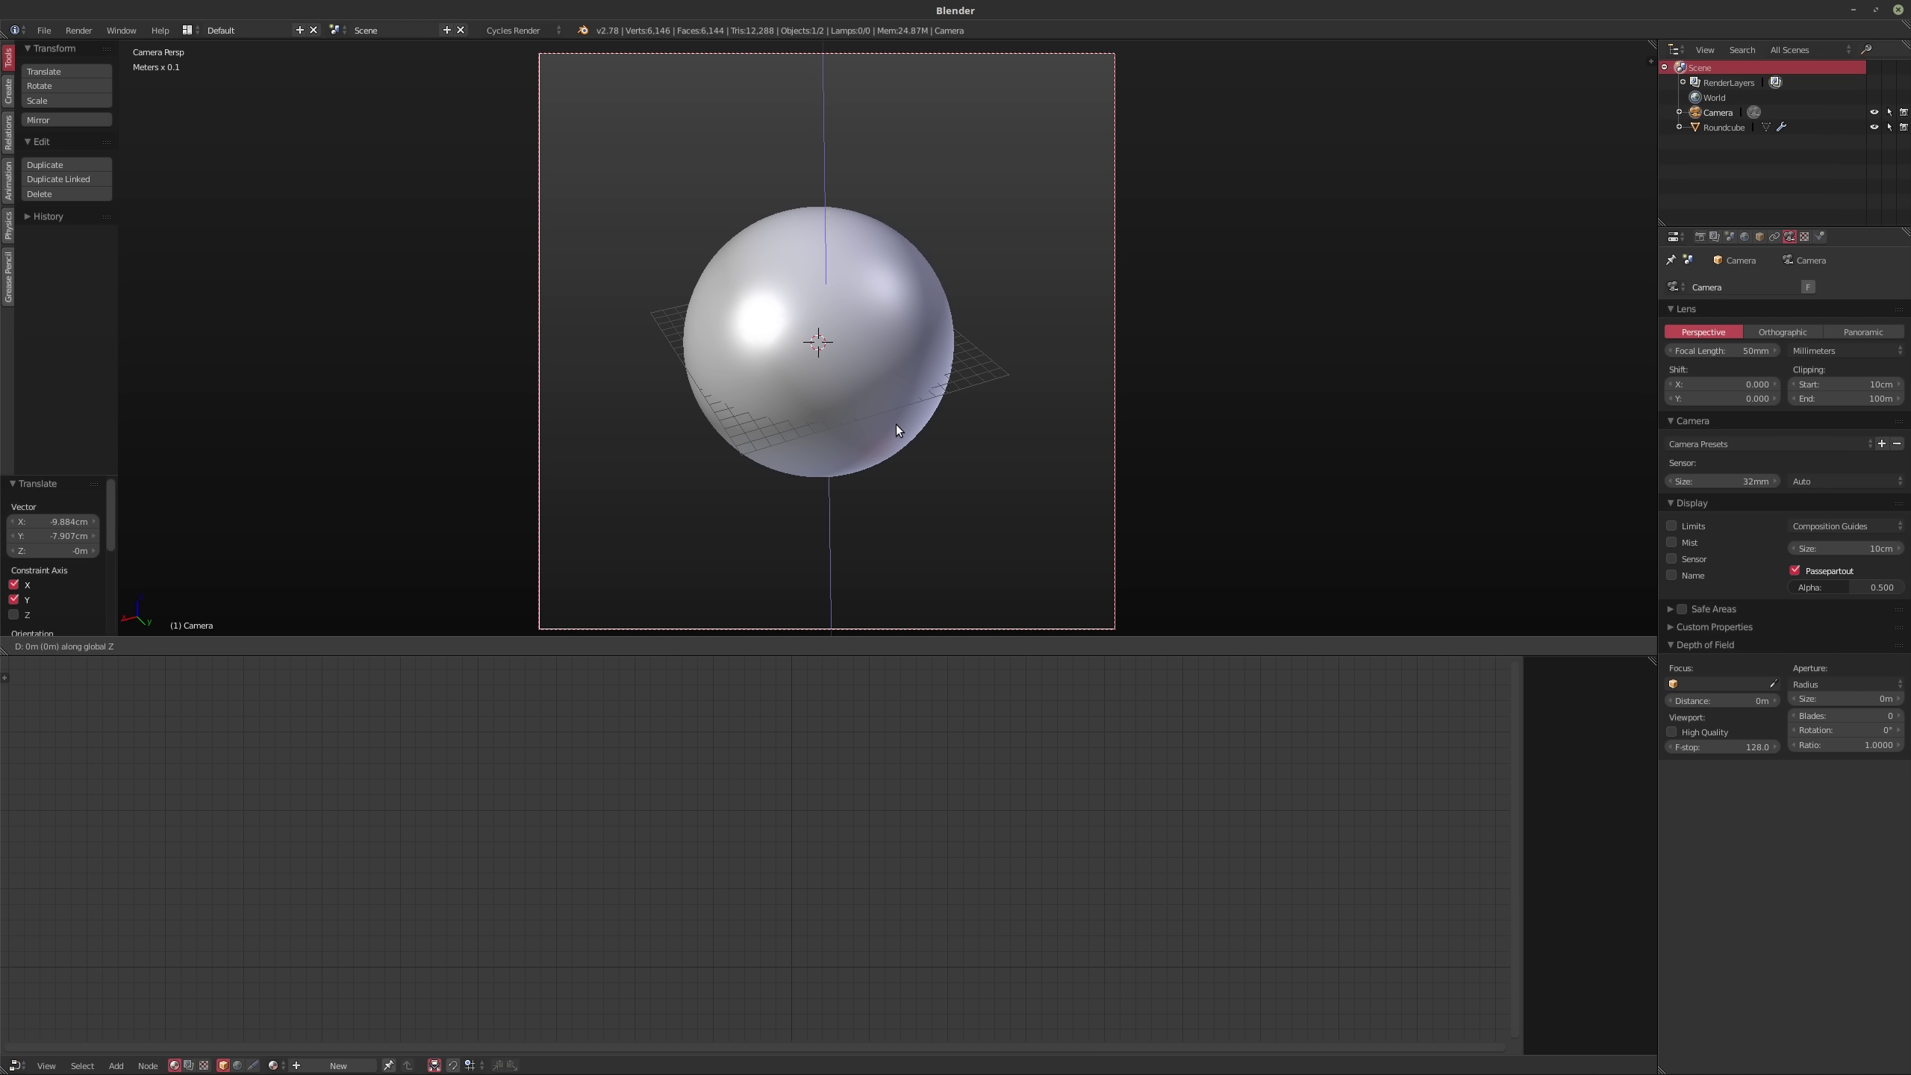
pyautogui.click(925, 378)
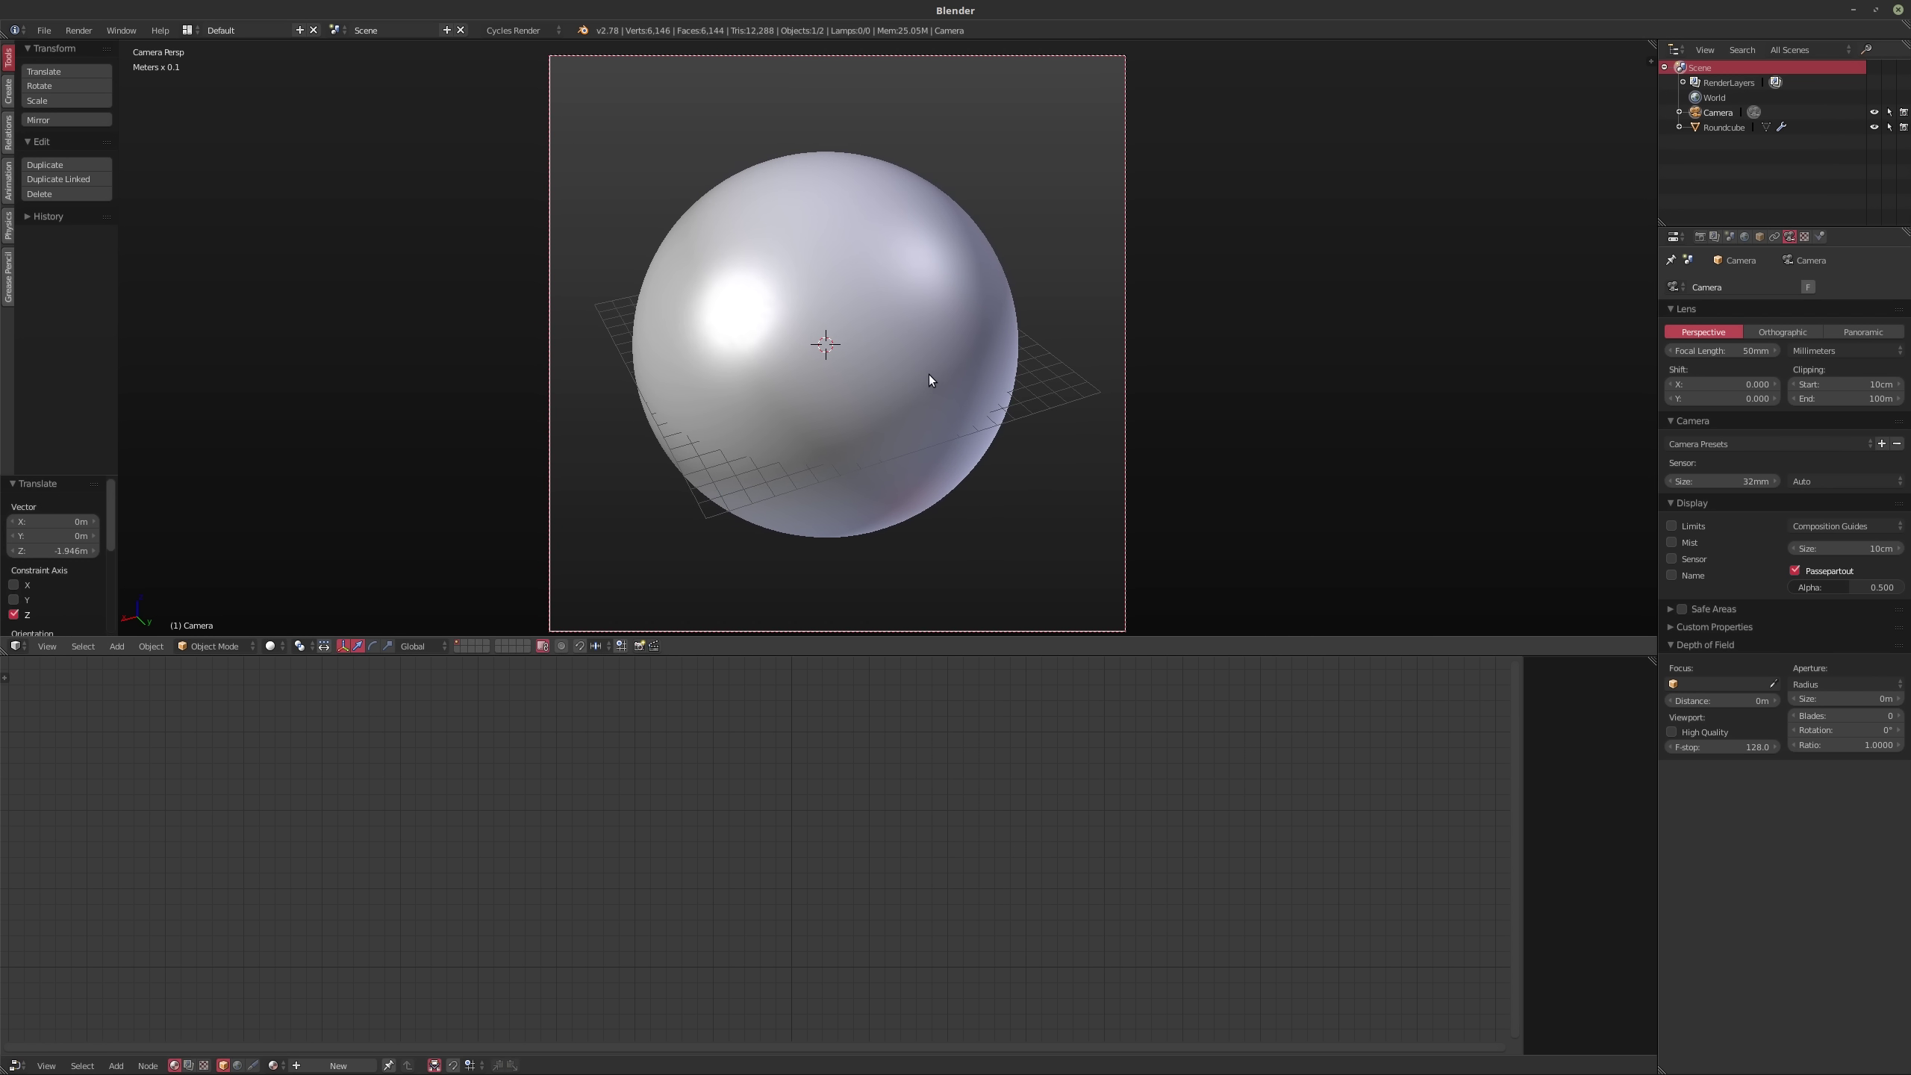
pyautogui.hotkey('shift', 'z')
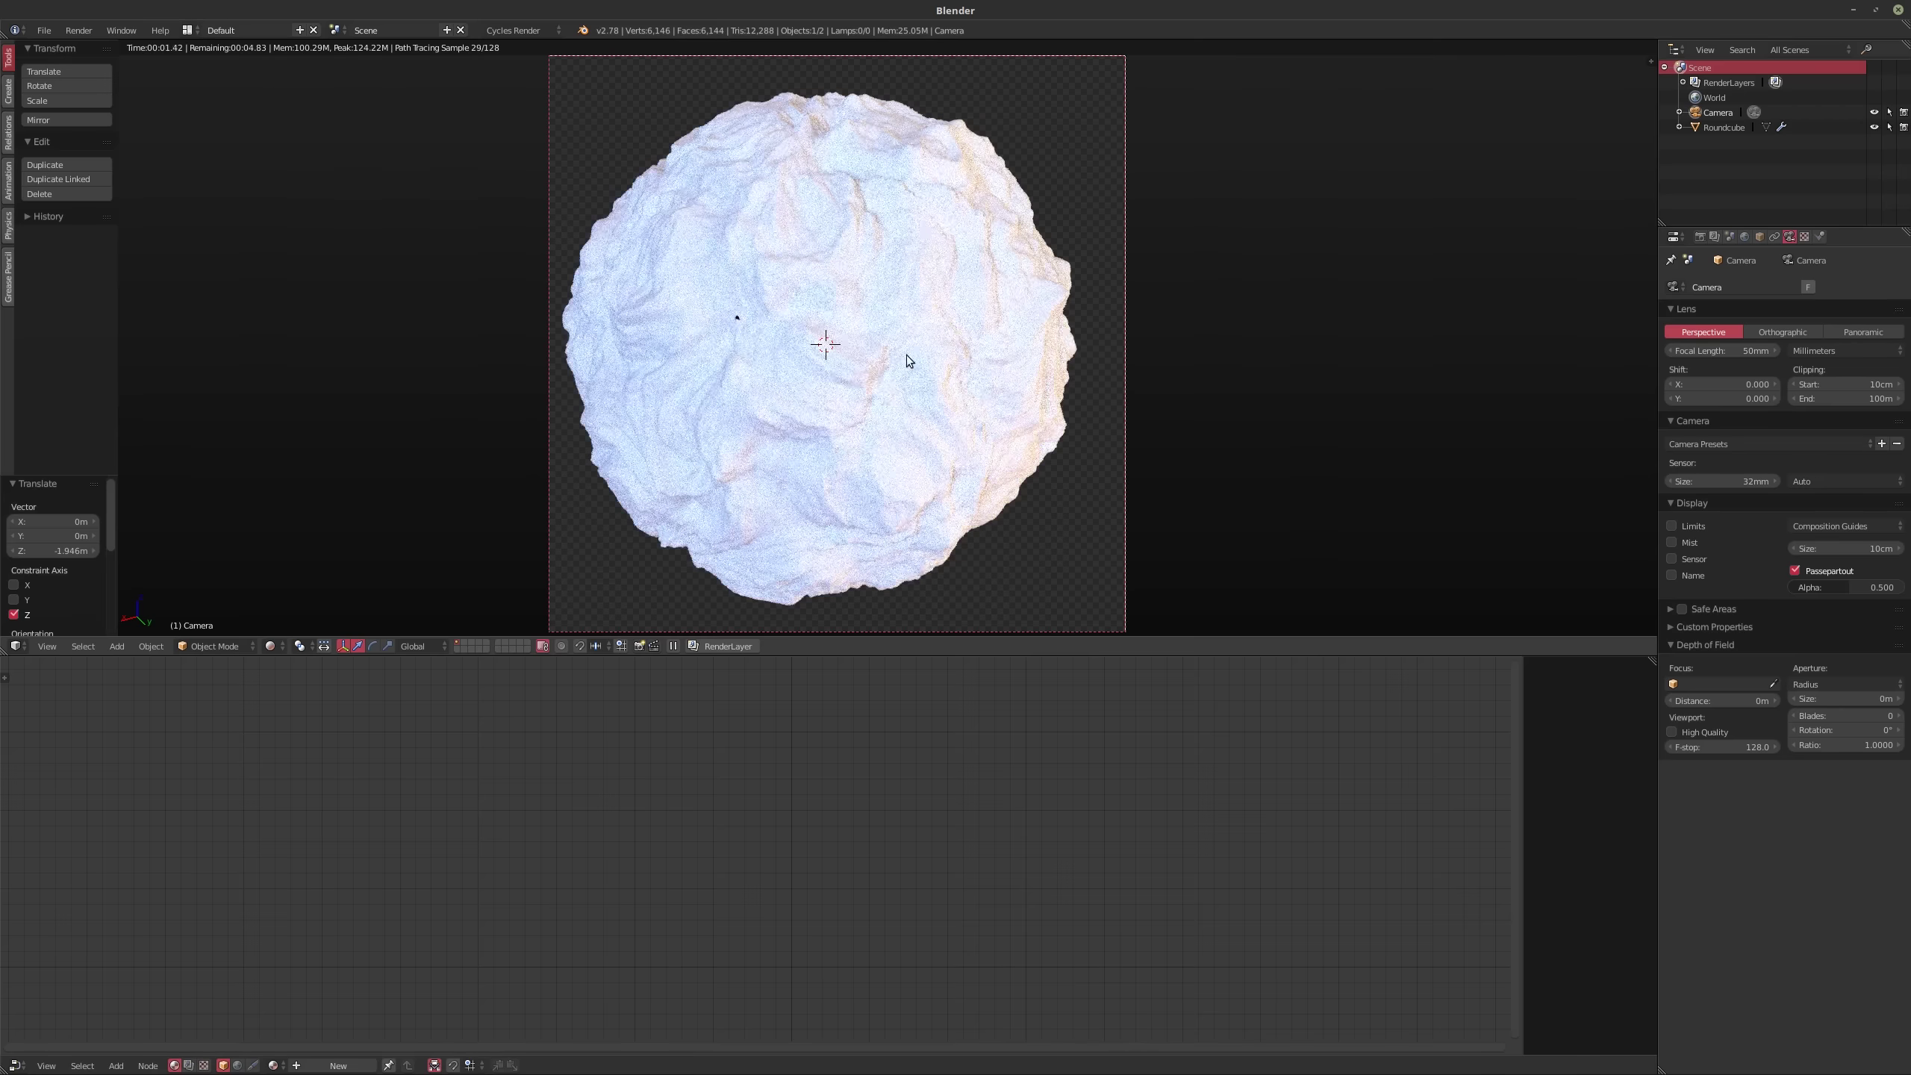
pyautogui.press('g')
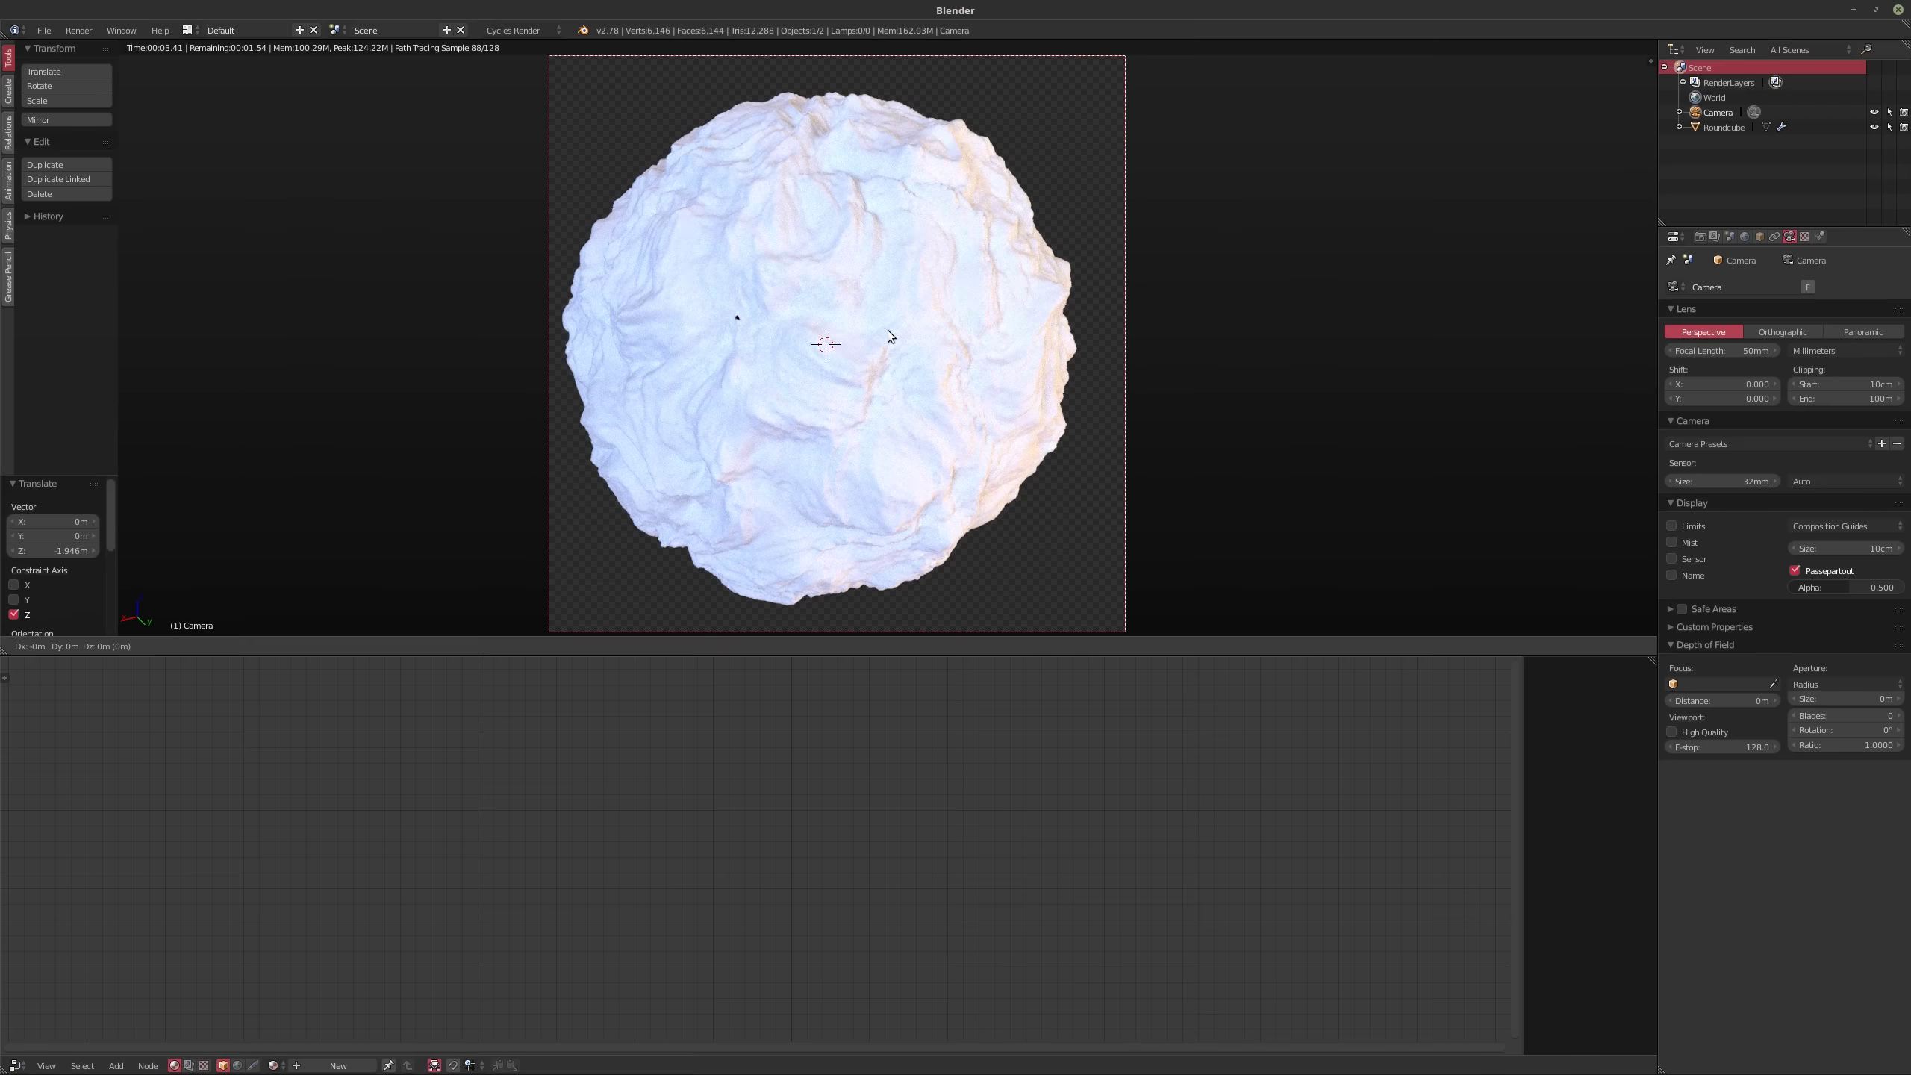
pyautogui.hotkey('shift', 'z')
pyautogui.hotkey('shift', 'z')
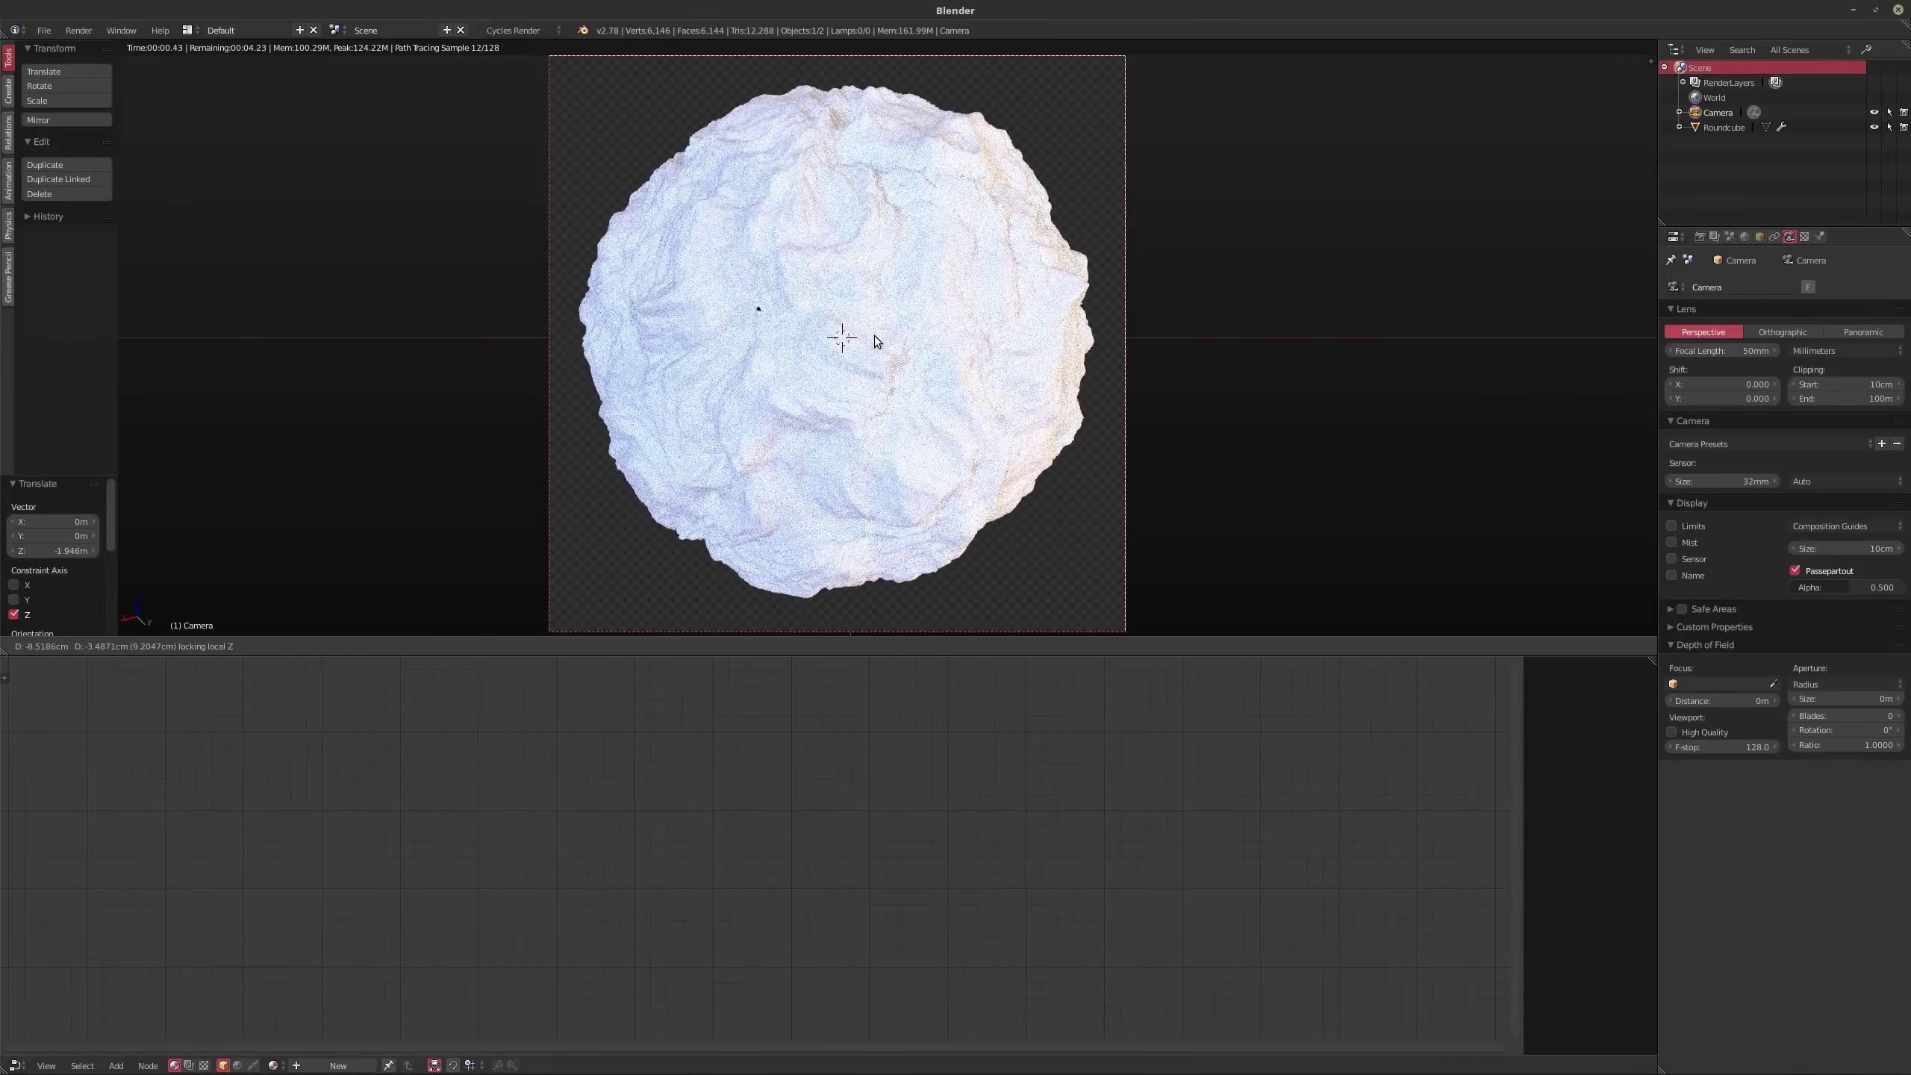
pyautogui.click(875, 339)
pyautogui.hotkey('shift', 'z')
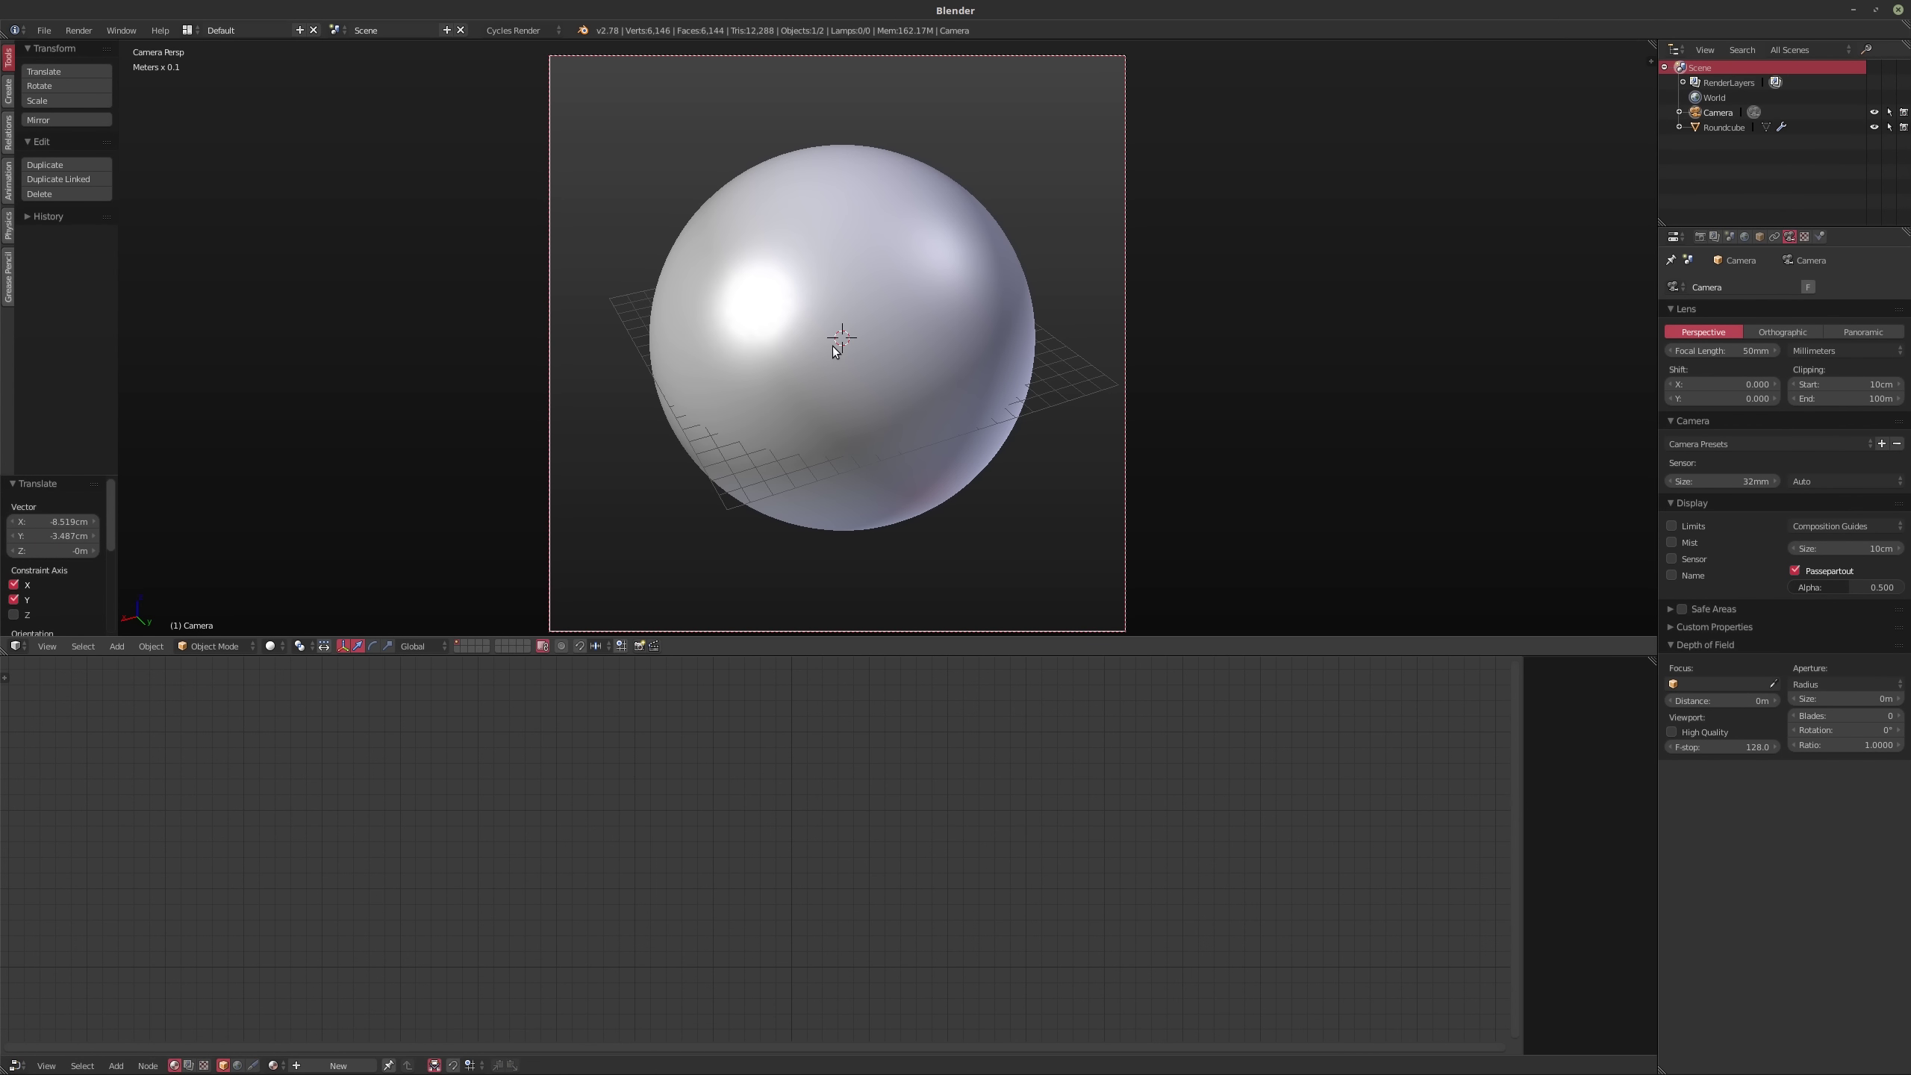
# Step: Save the scene as DISP.blend in the Projects folder
pyautogui.hotkey('ctrl', 's')
pyautogui.click(83, 186)
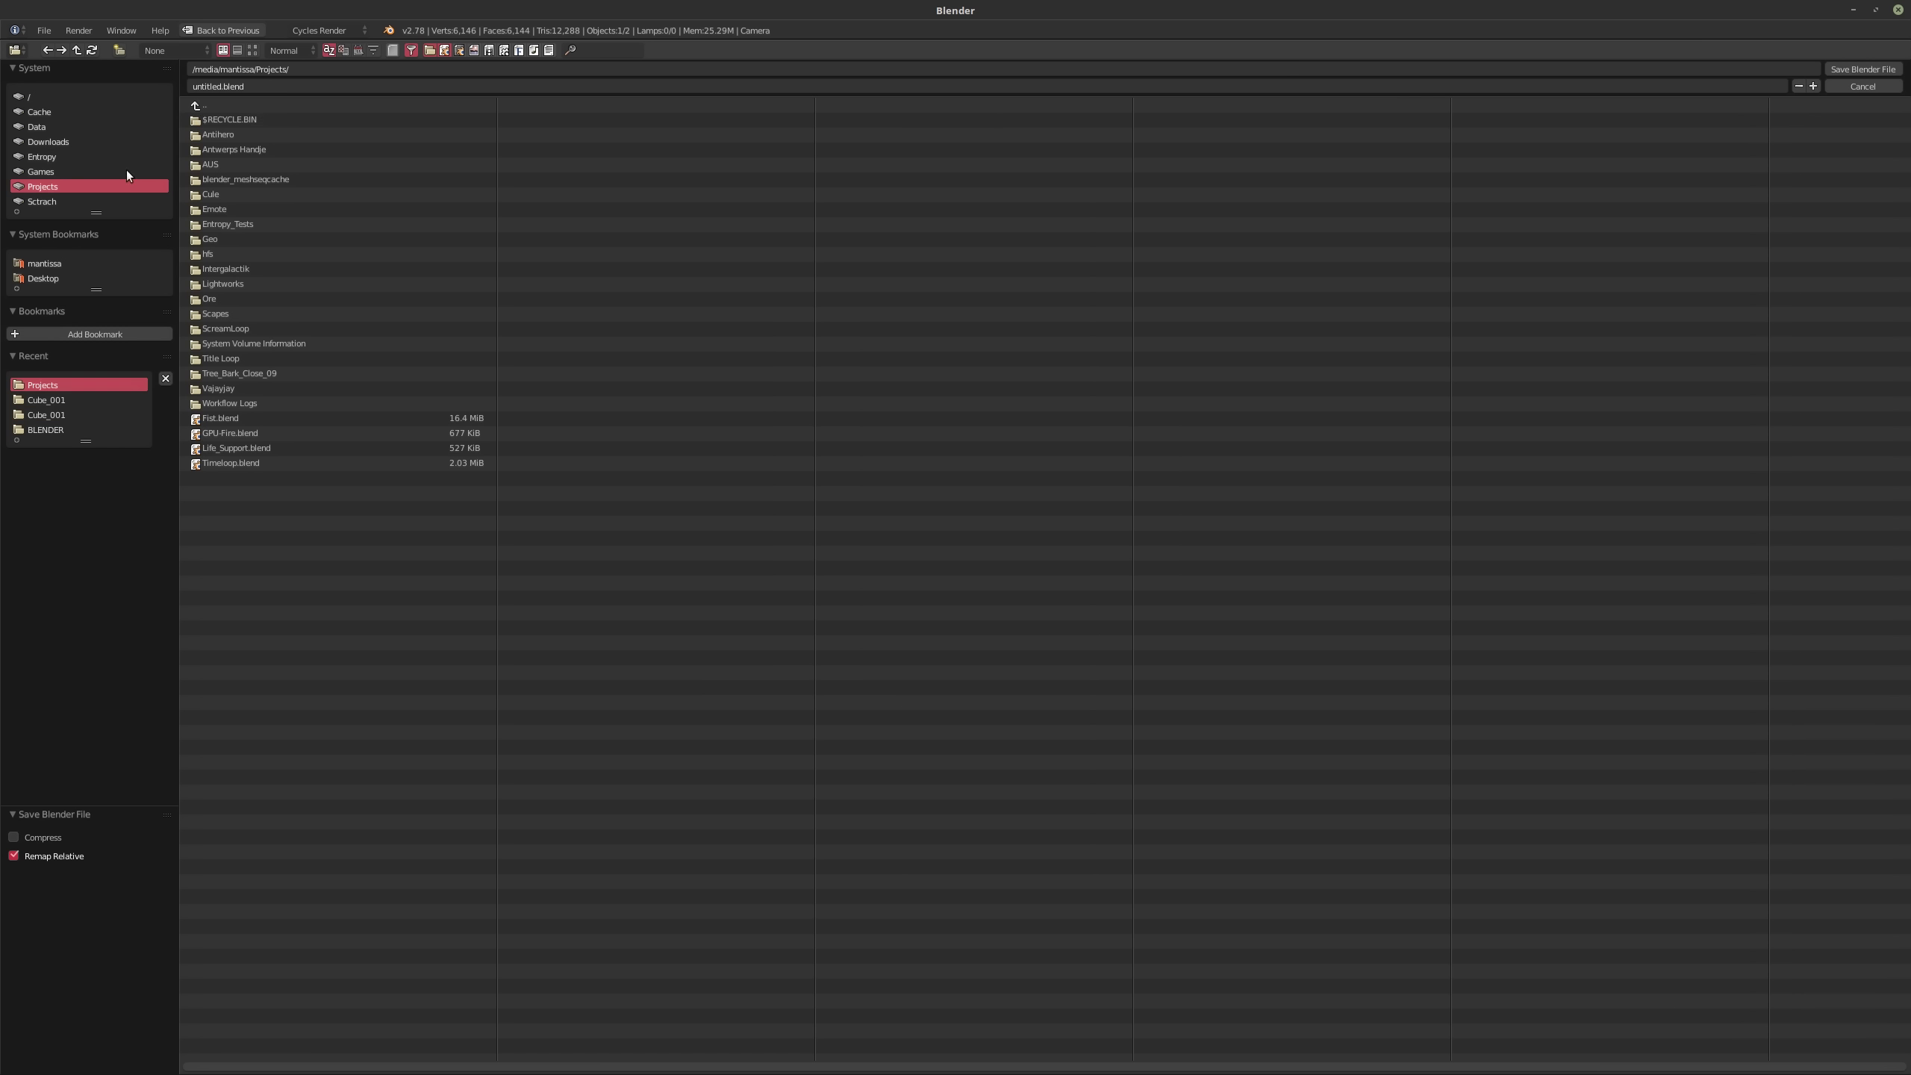
pyautogui.doubleClick(214, 86)
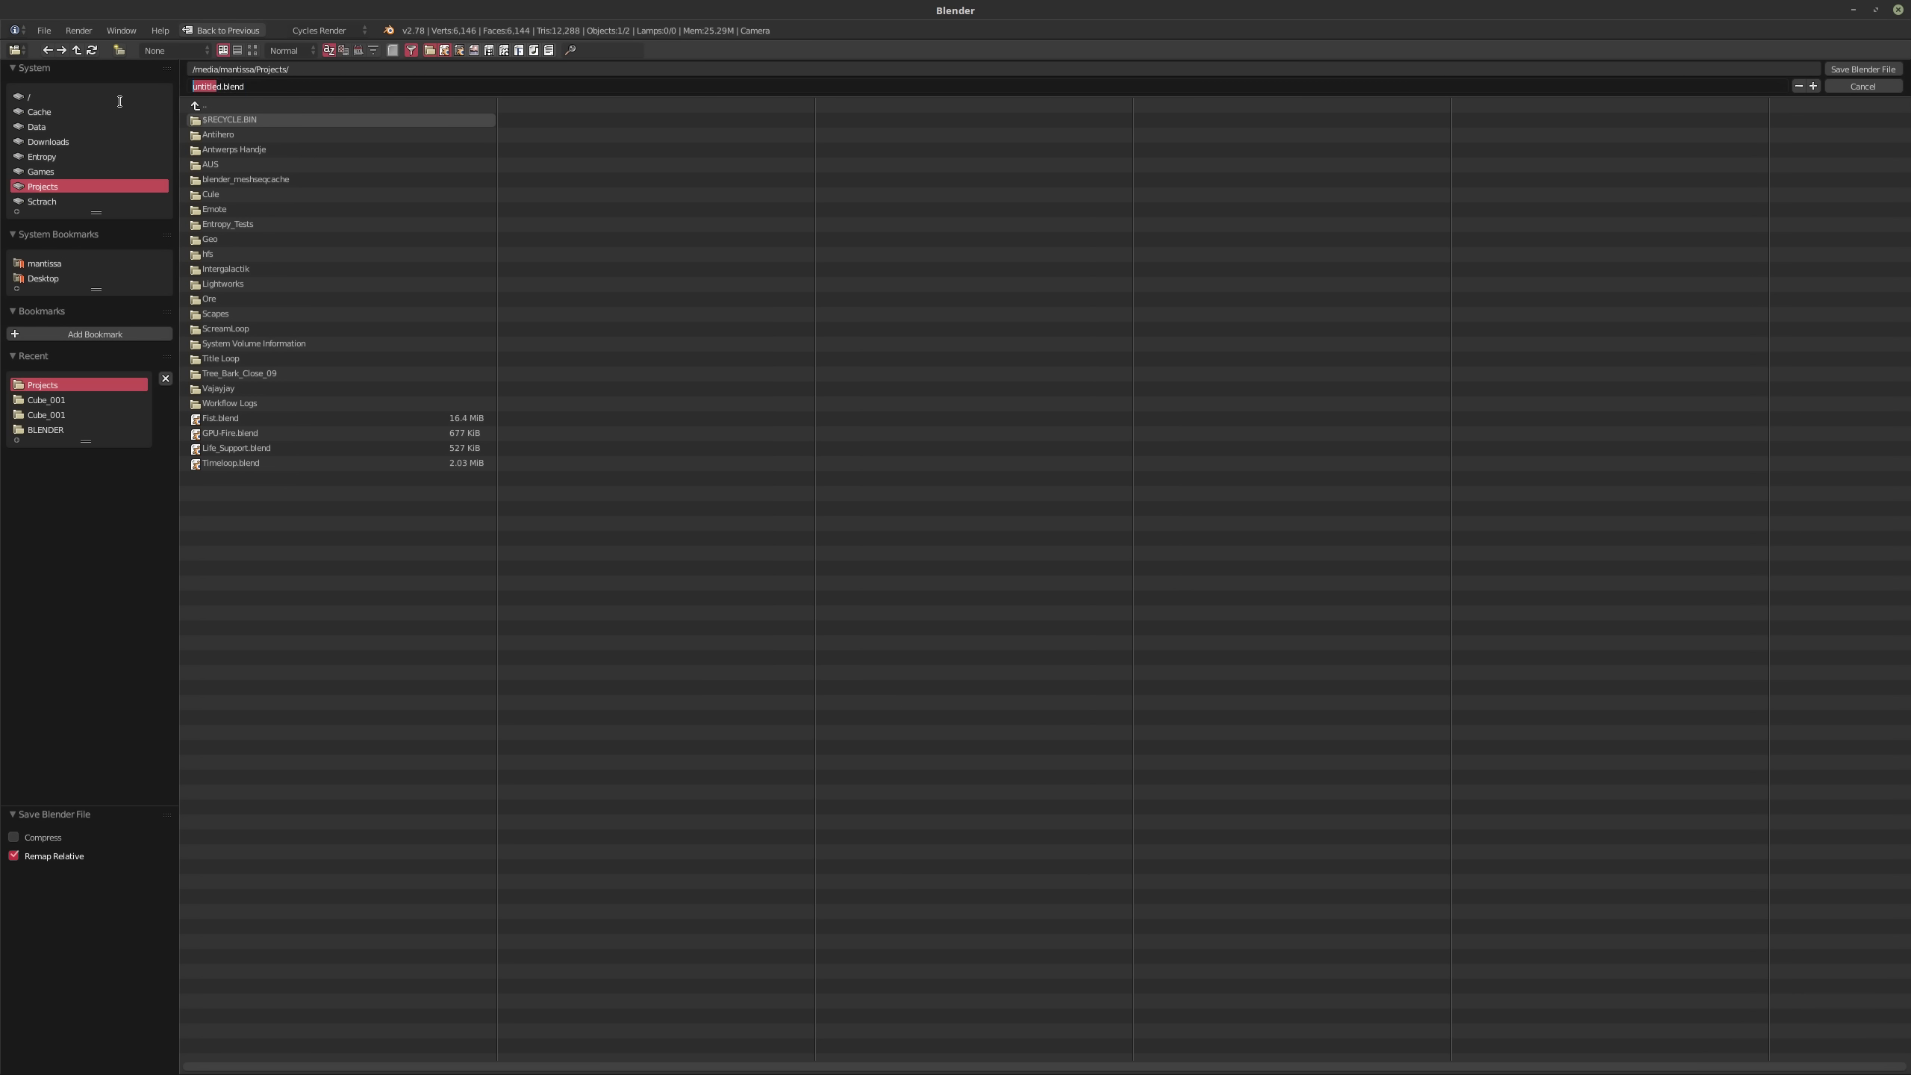
pyautogui.press('BackSpace')
pyautogui.write('DISP')
pyautogui.press('Return')
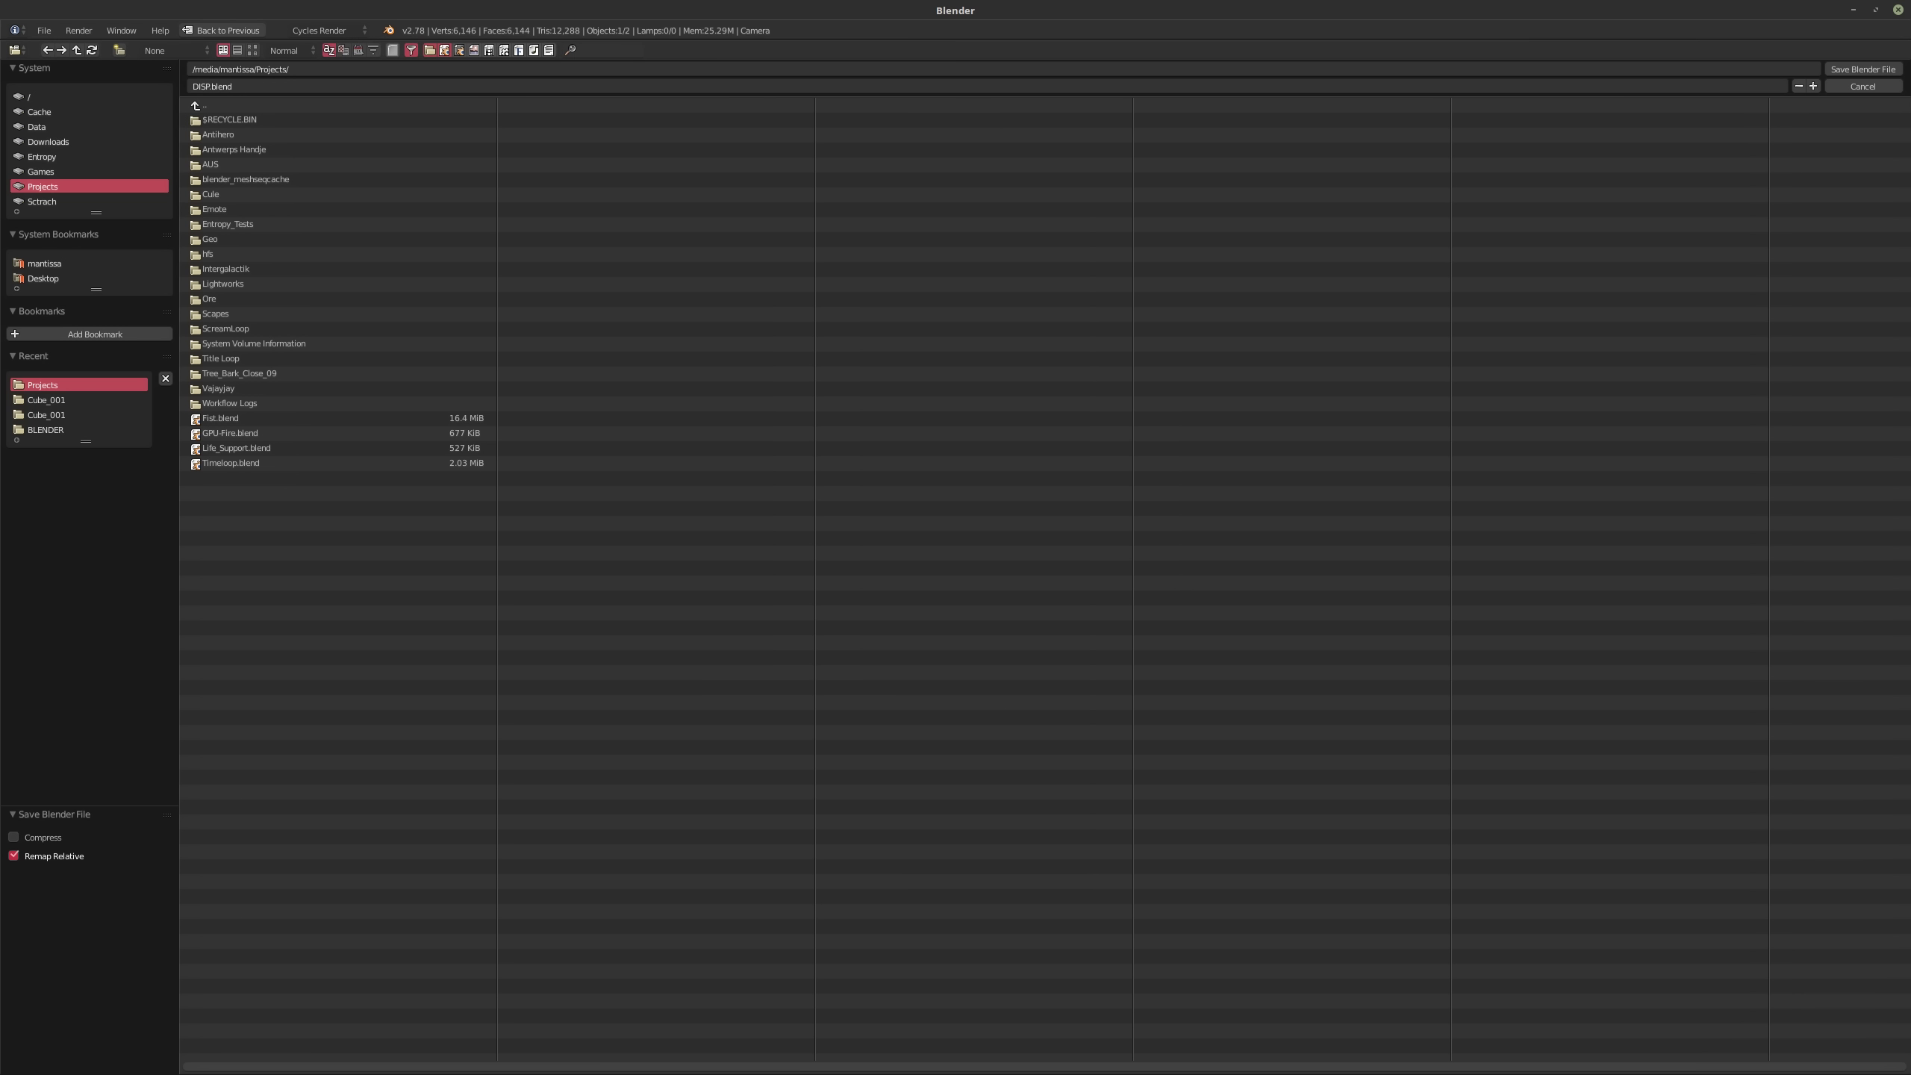
pyautogui.click(1862, 69)
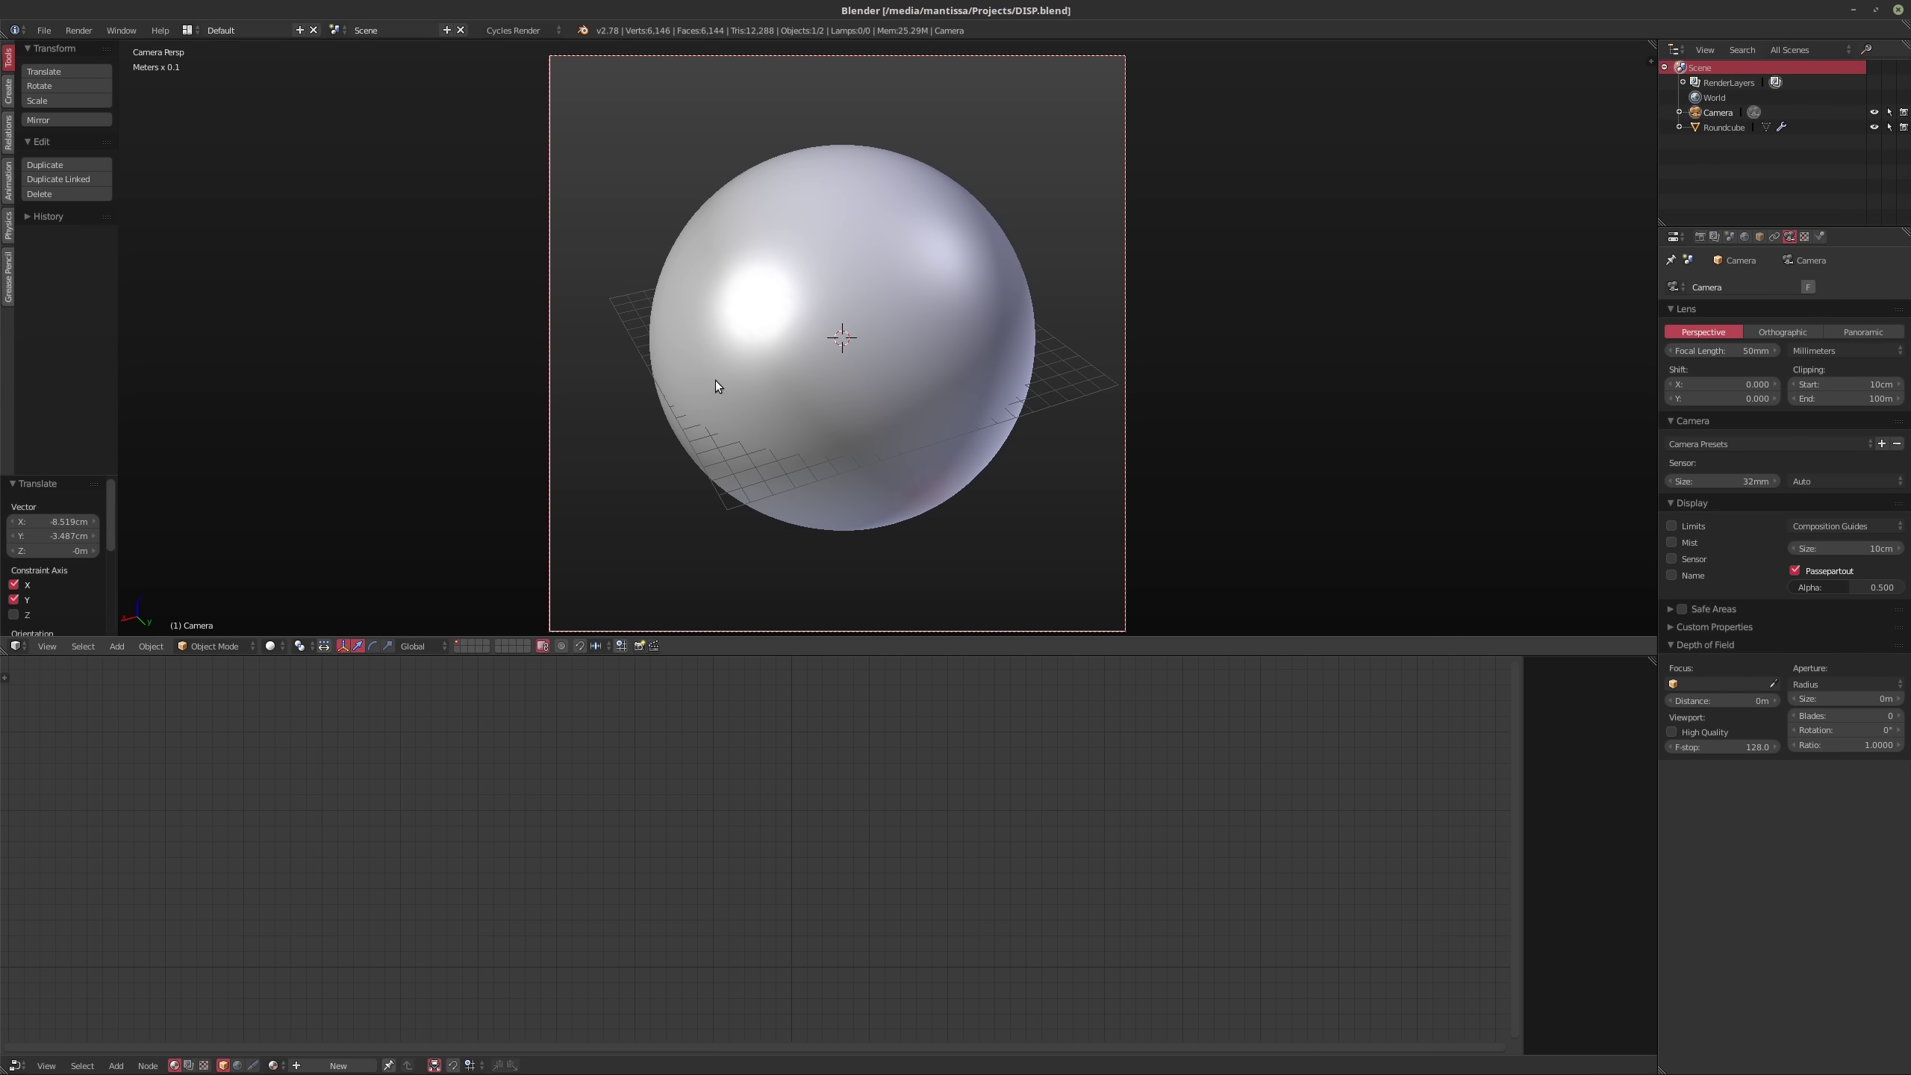
# Step: Render the camera view to inspect the sphere's displacement detail, and close the render result
pyautogui.press('F12')
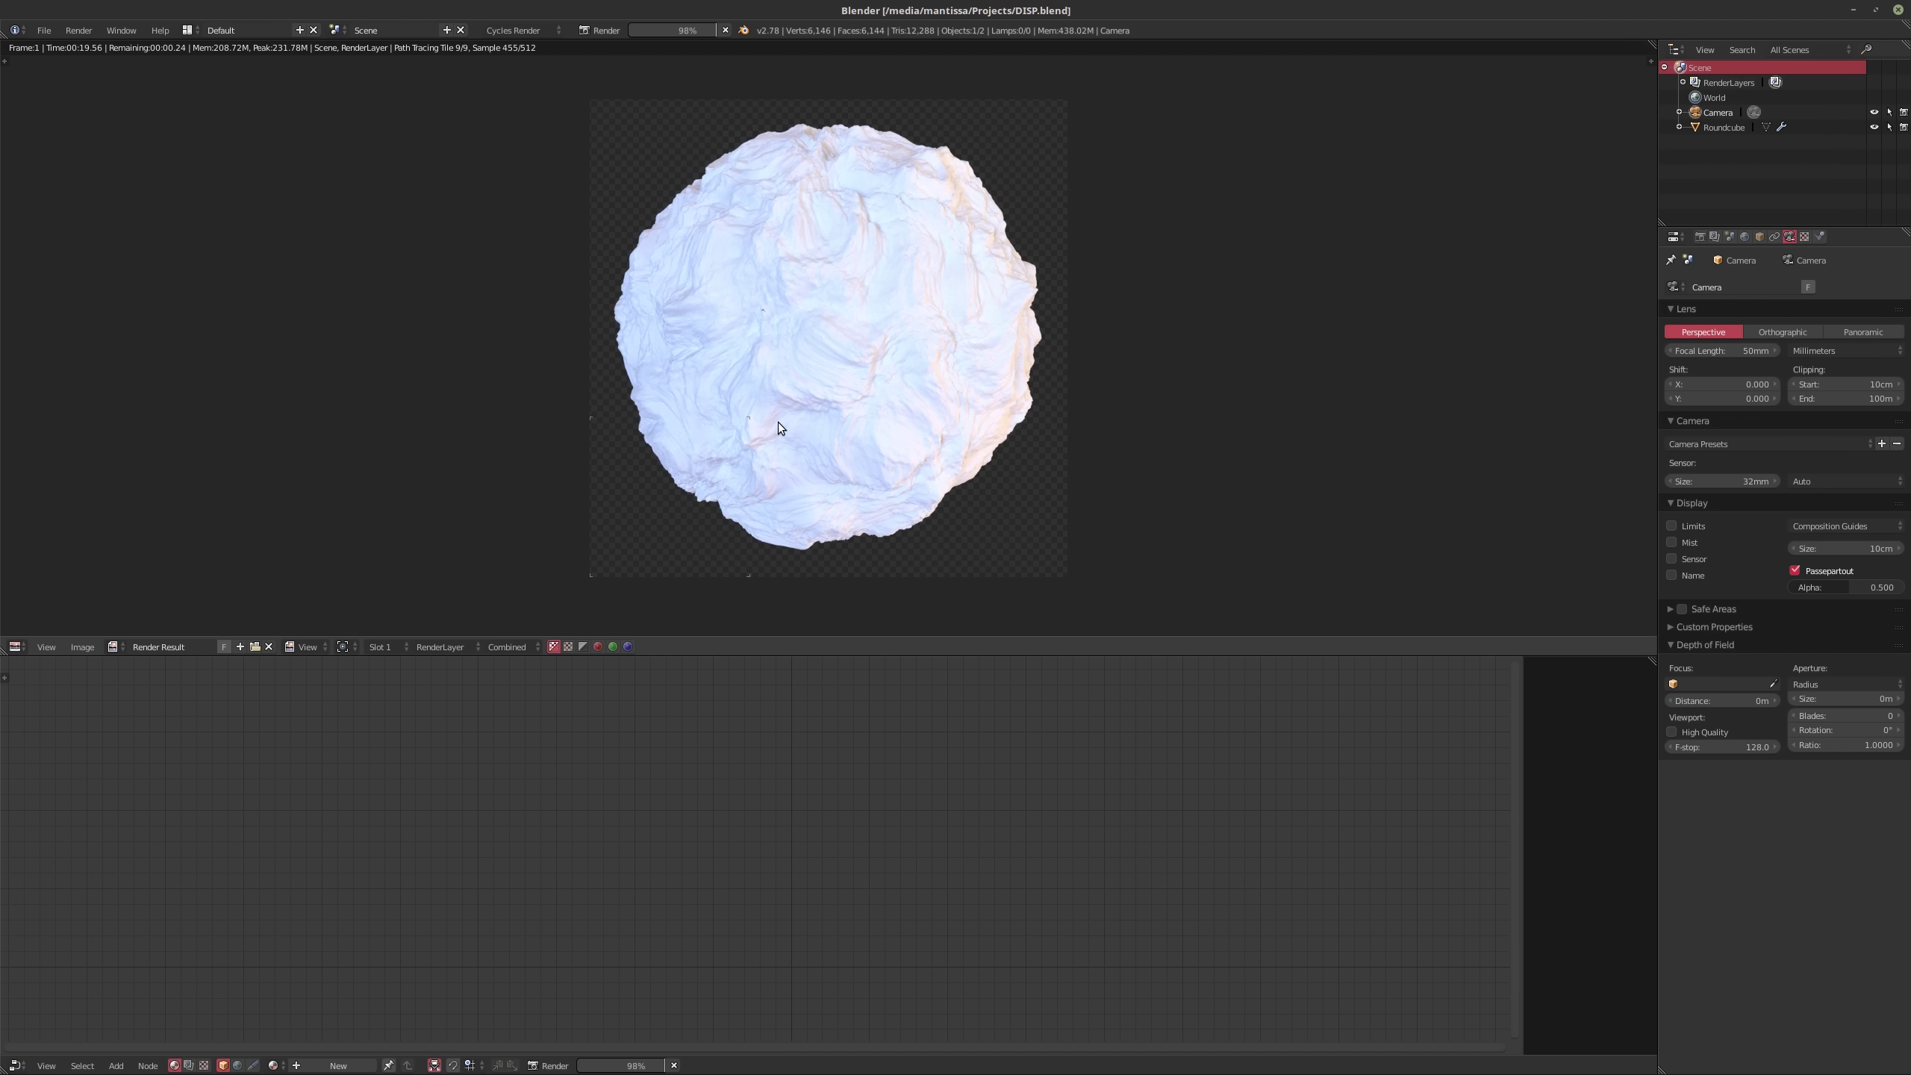
pyautogui.press('Escape')
pyautogui.press('Escape')
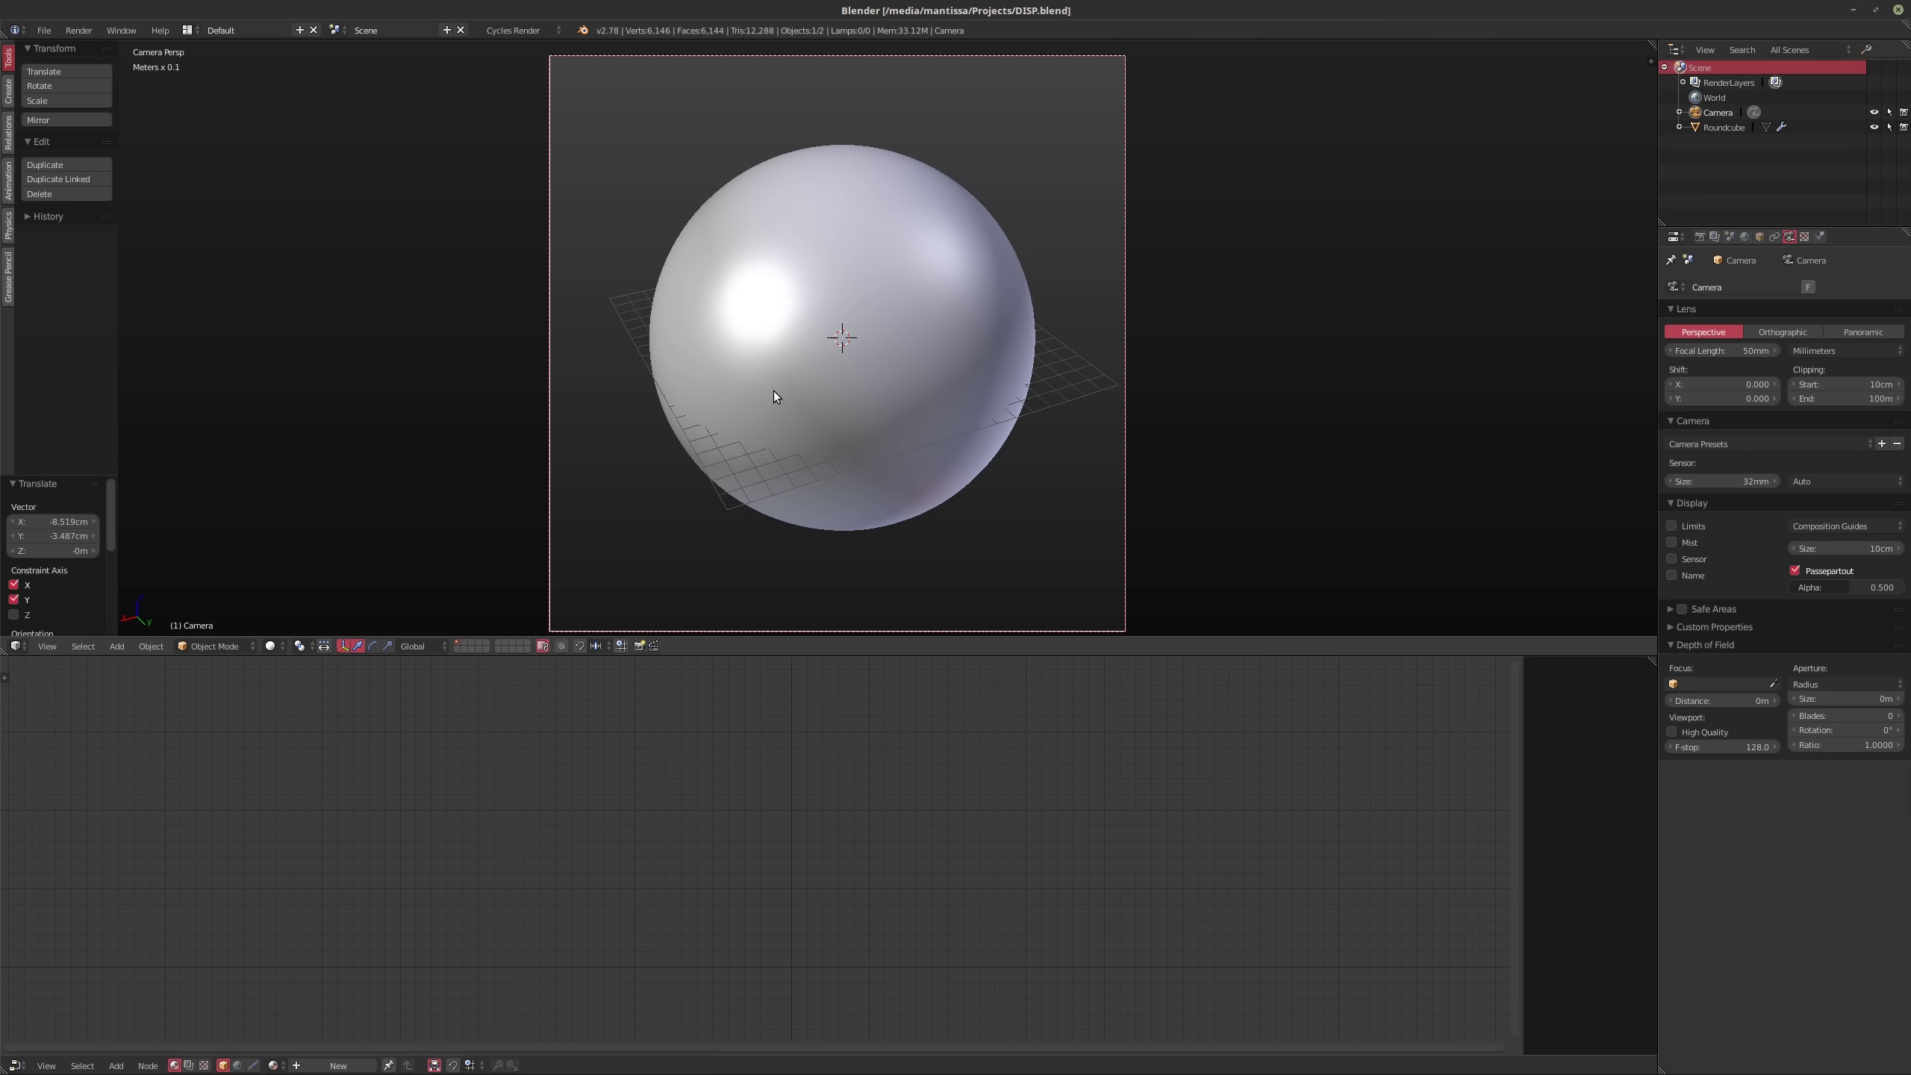
# Step: Try a render subdivision rate of 0.75 px for the scene and inspect the sphere in rendered shading
pyautogui.click(1701, 237)
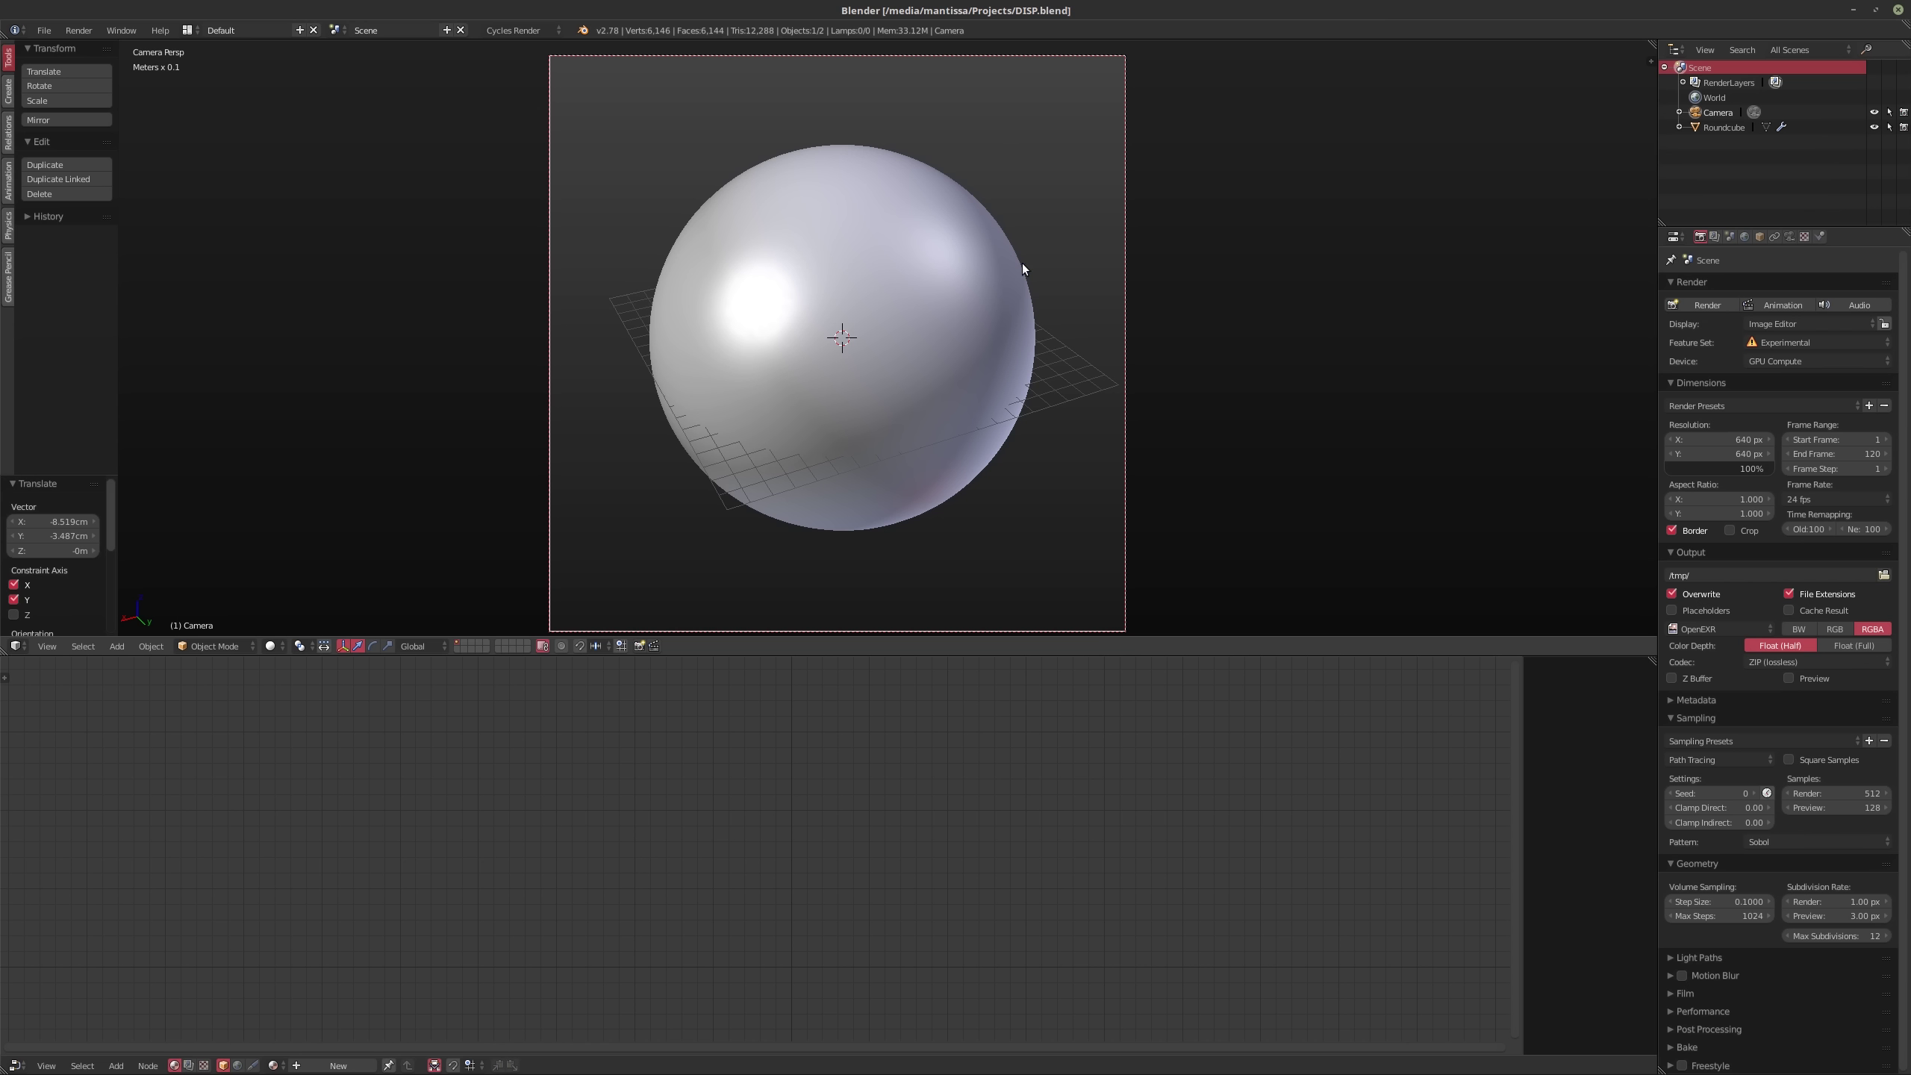
pyautogui.click(1817, 900)
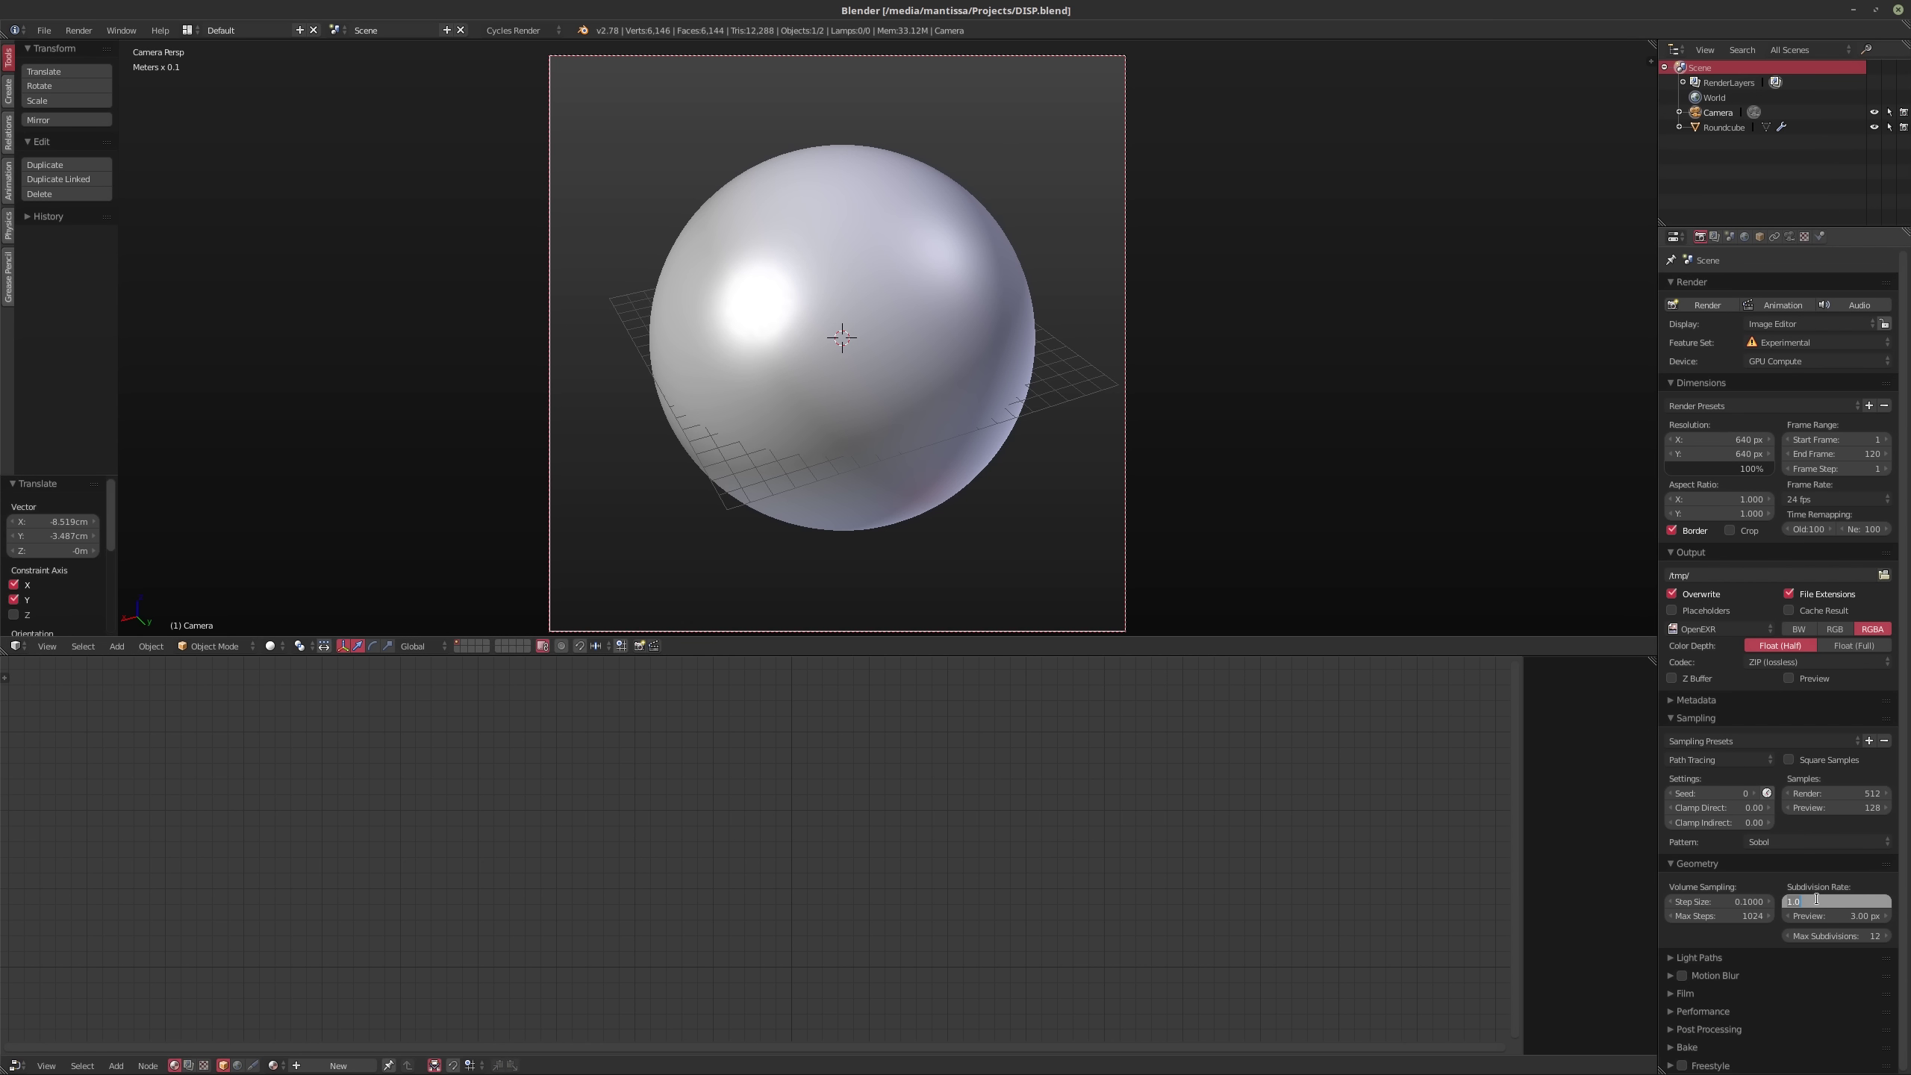
pyautogui.press('BackSpace')
pyautogui.press('Return')
pyautogui.keyDown('shift'); pyautogui.moveTo(909, 342); pyautogui.dragTo(896, 342, button='middle'); pyautogui.keyUp('shift')
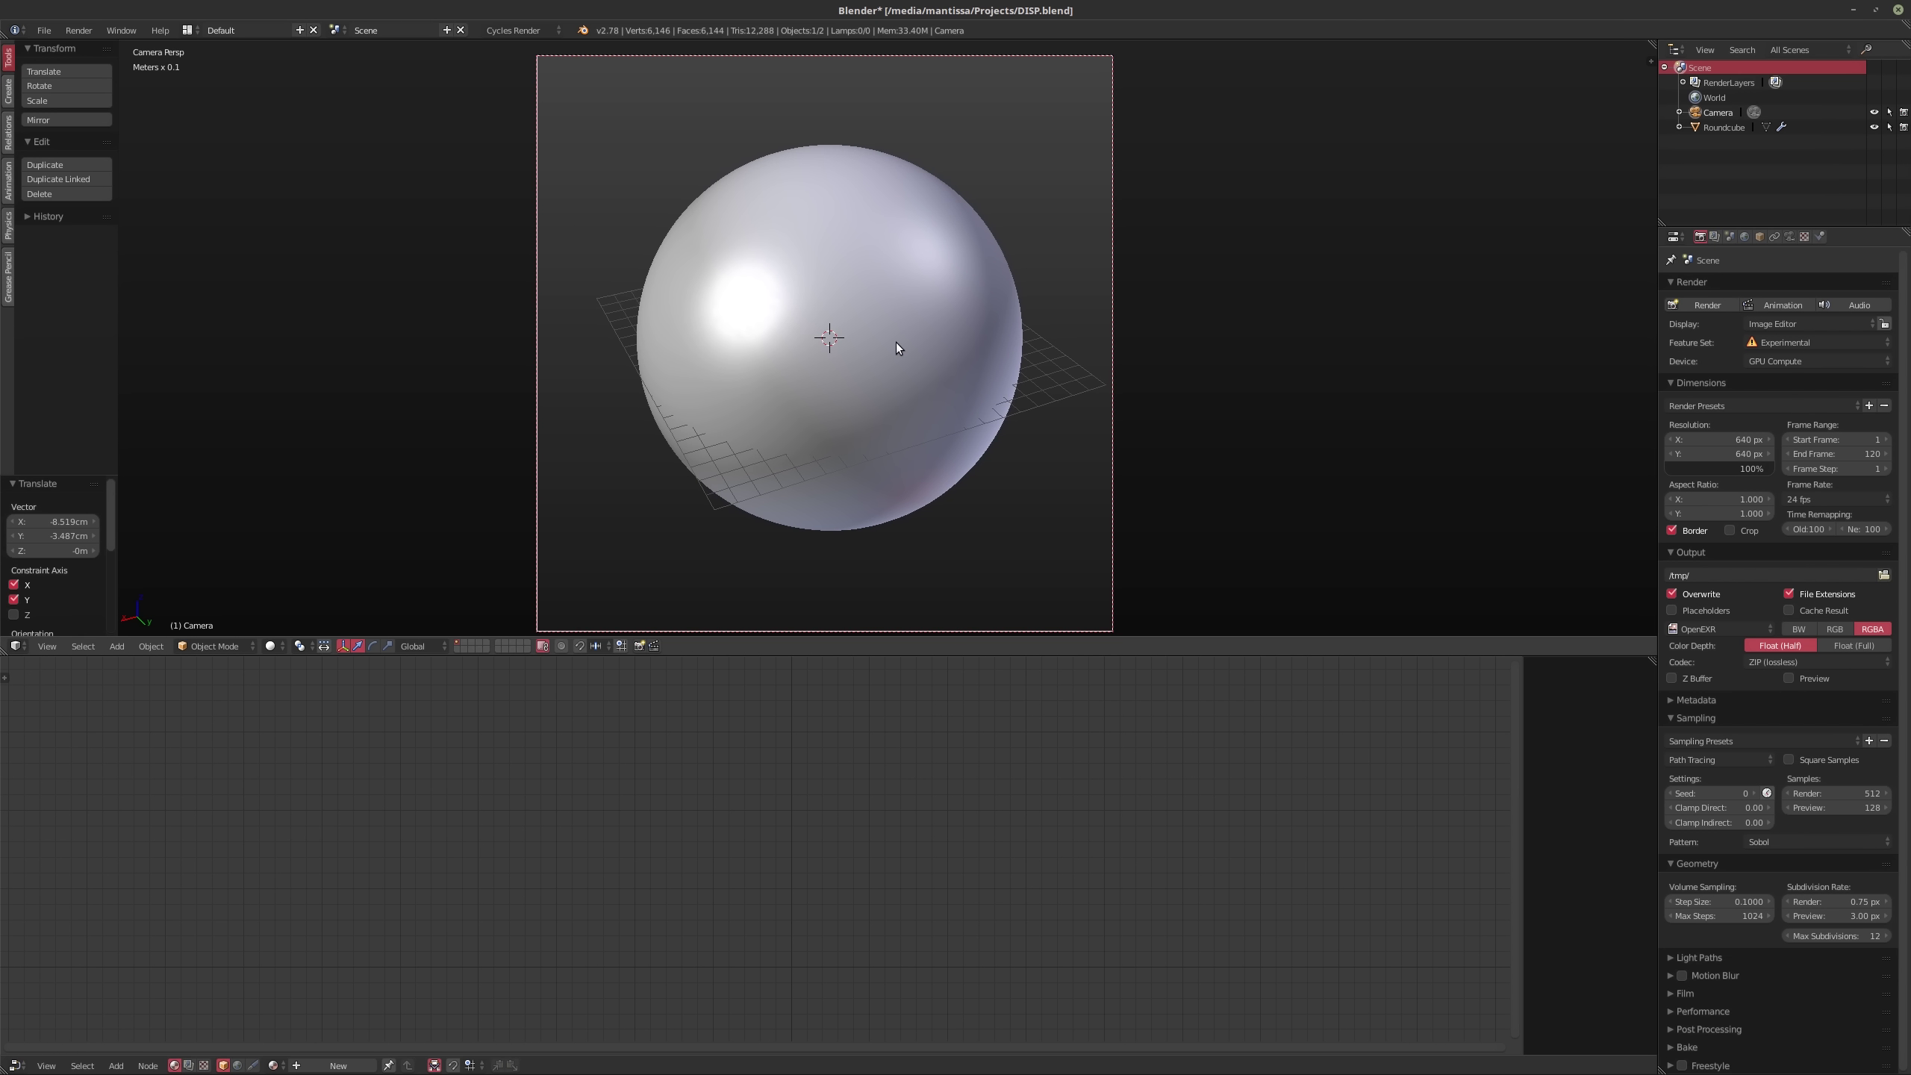
pyautogui.hotkey('shift', 'z')
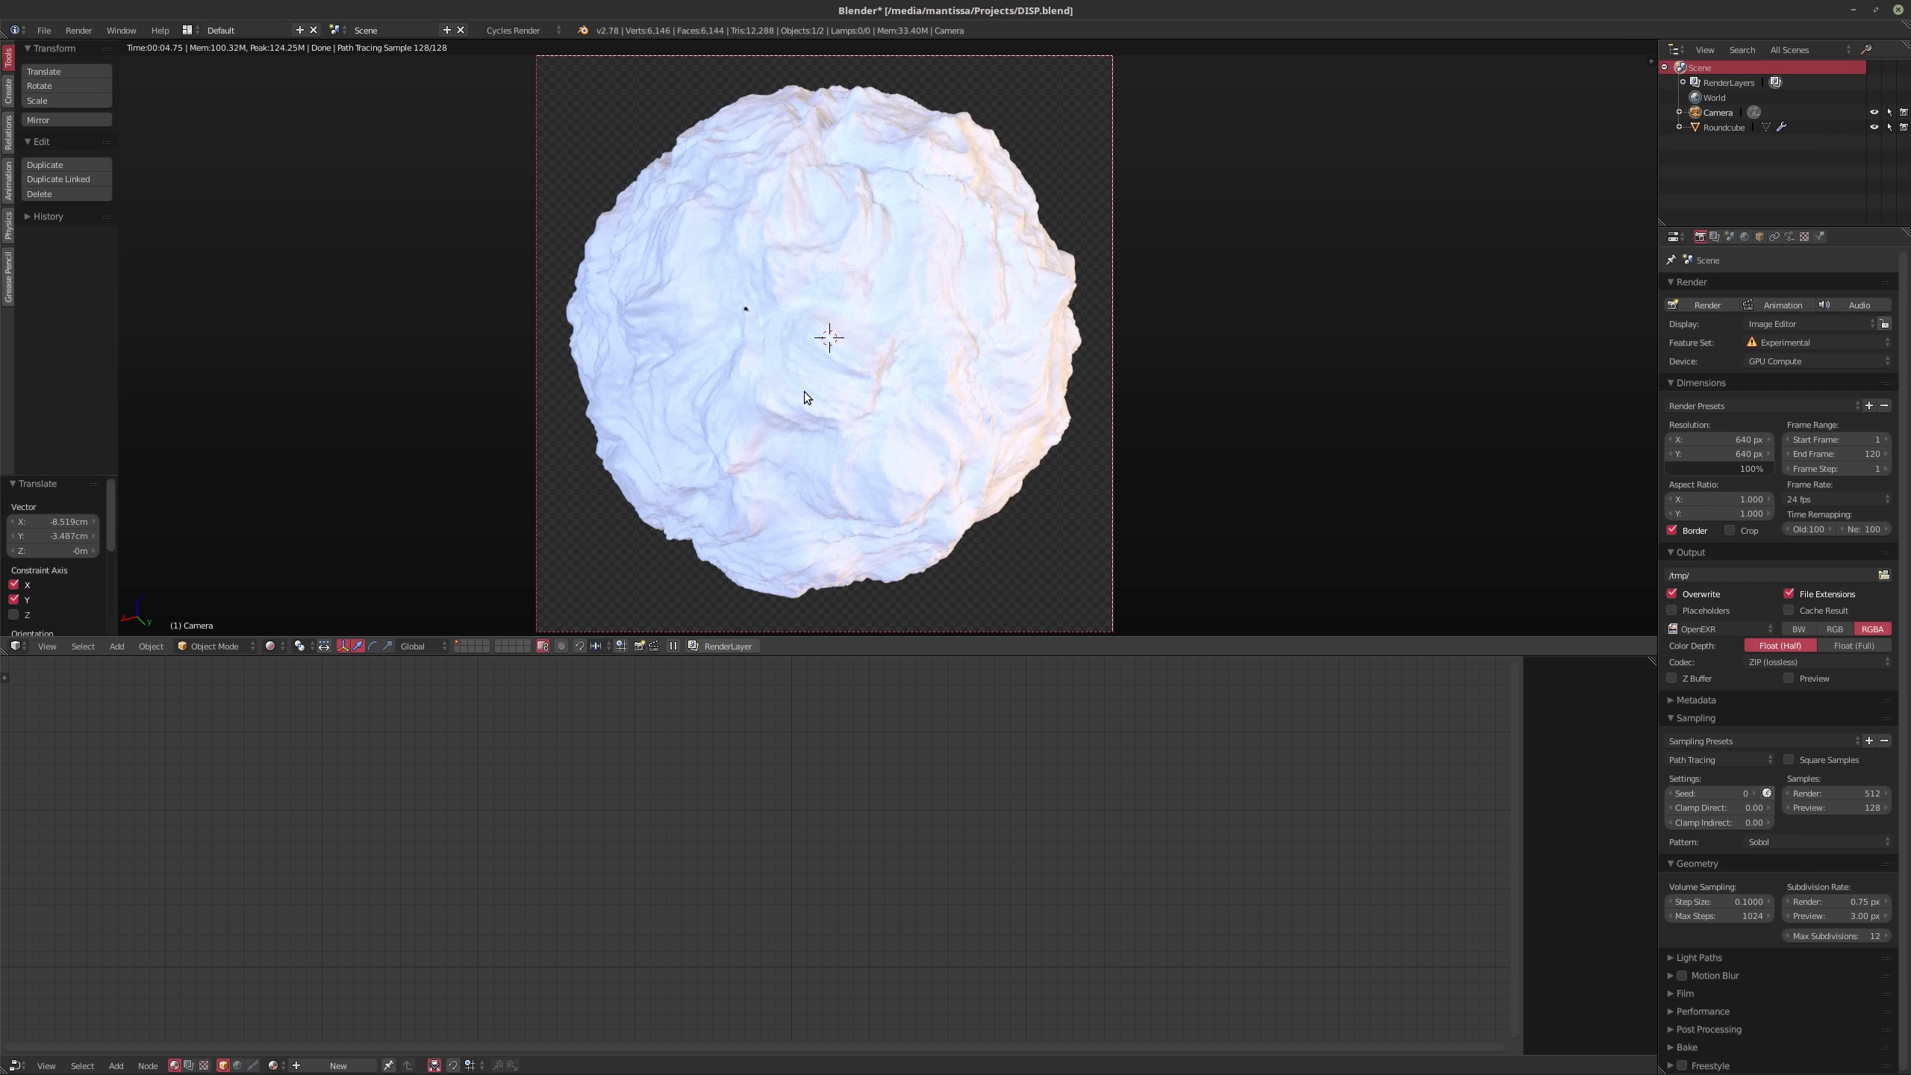
pyautogui.hotkey('shift', 'z')
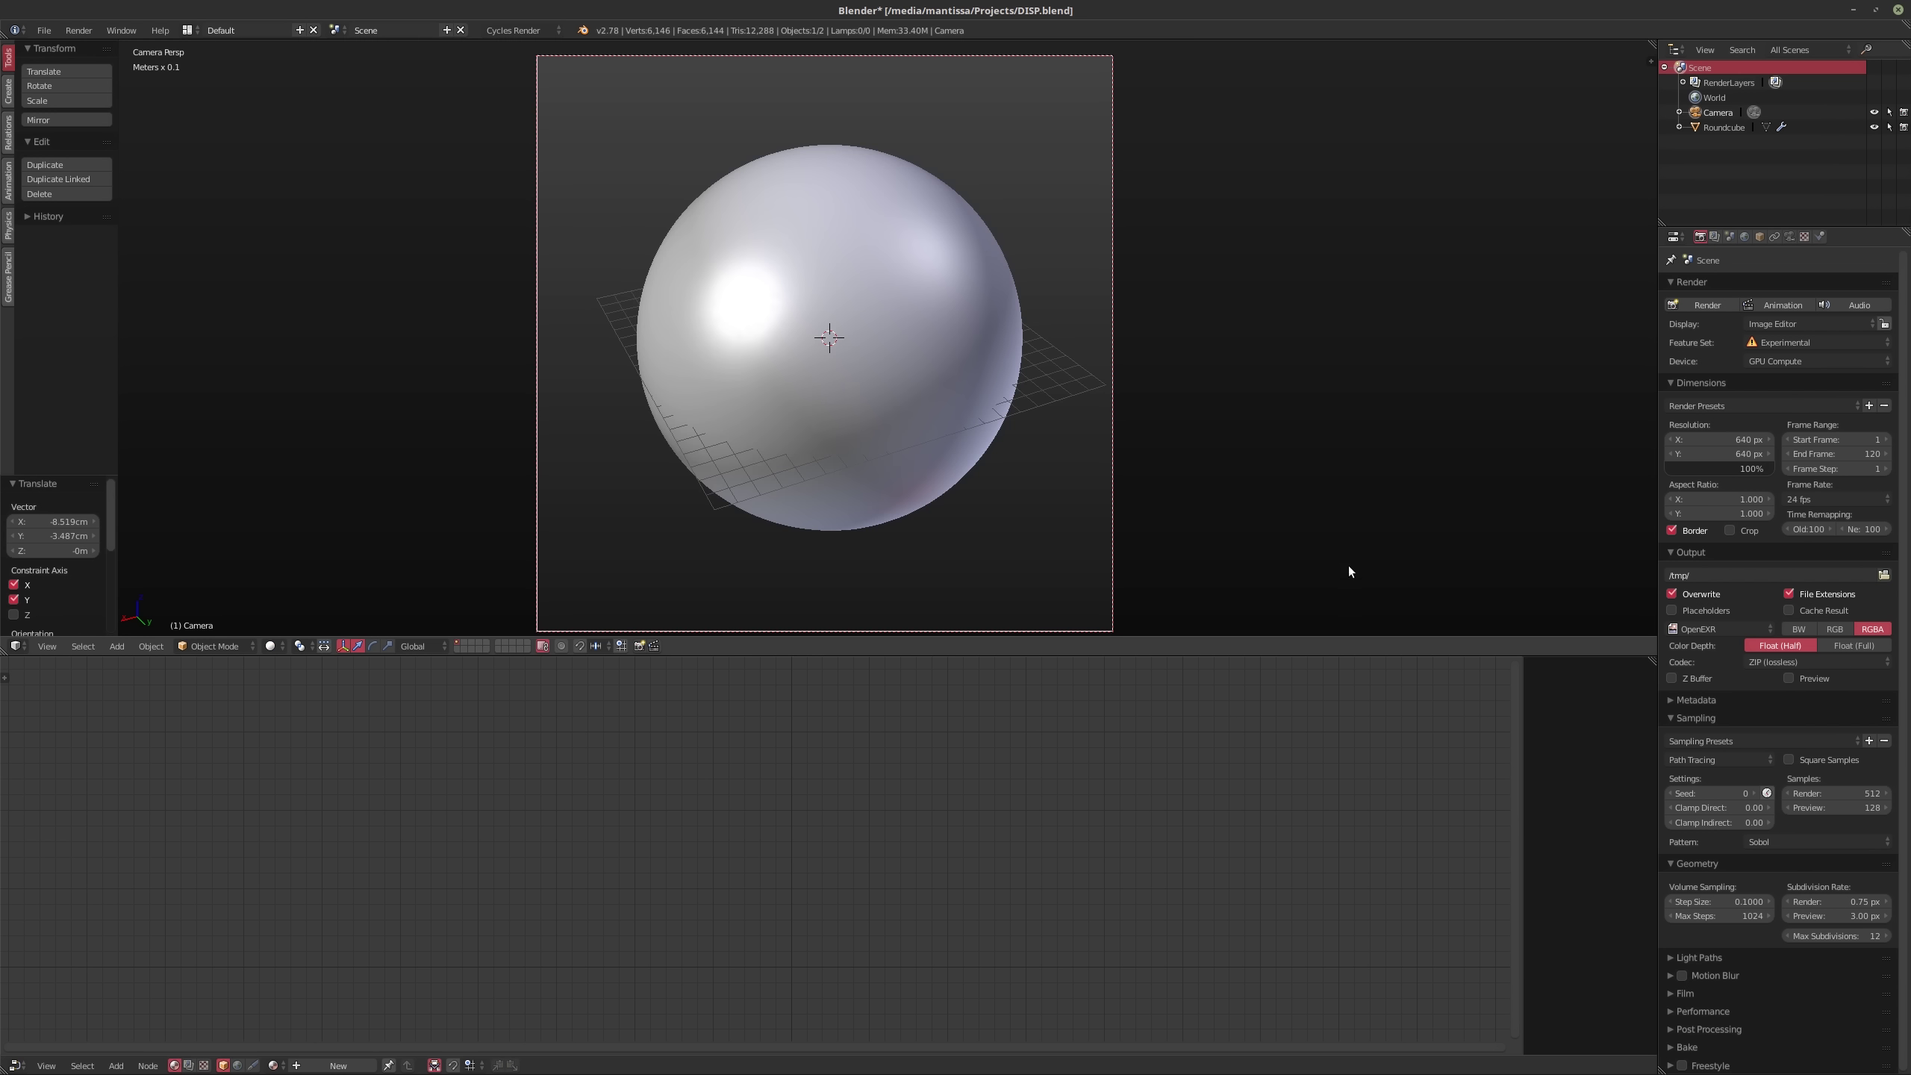
# Step: Try a render subdivision rate of 0.35 px for the scene and preview the sphere in rendered shading
pyautogui.click(1819, 901)
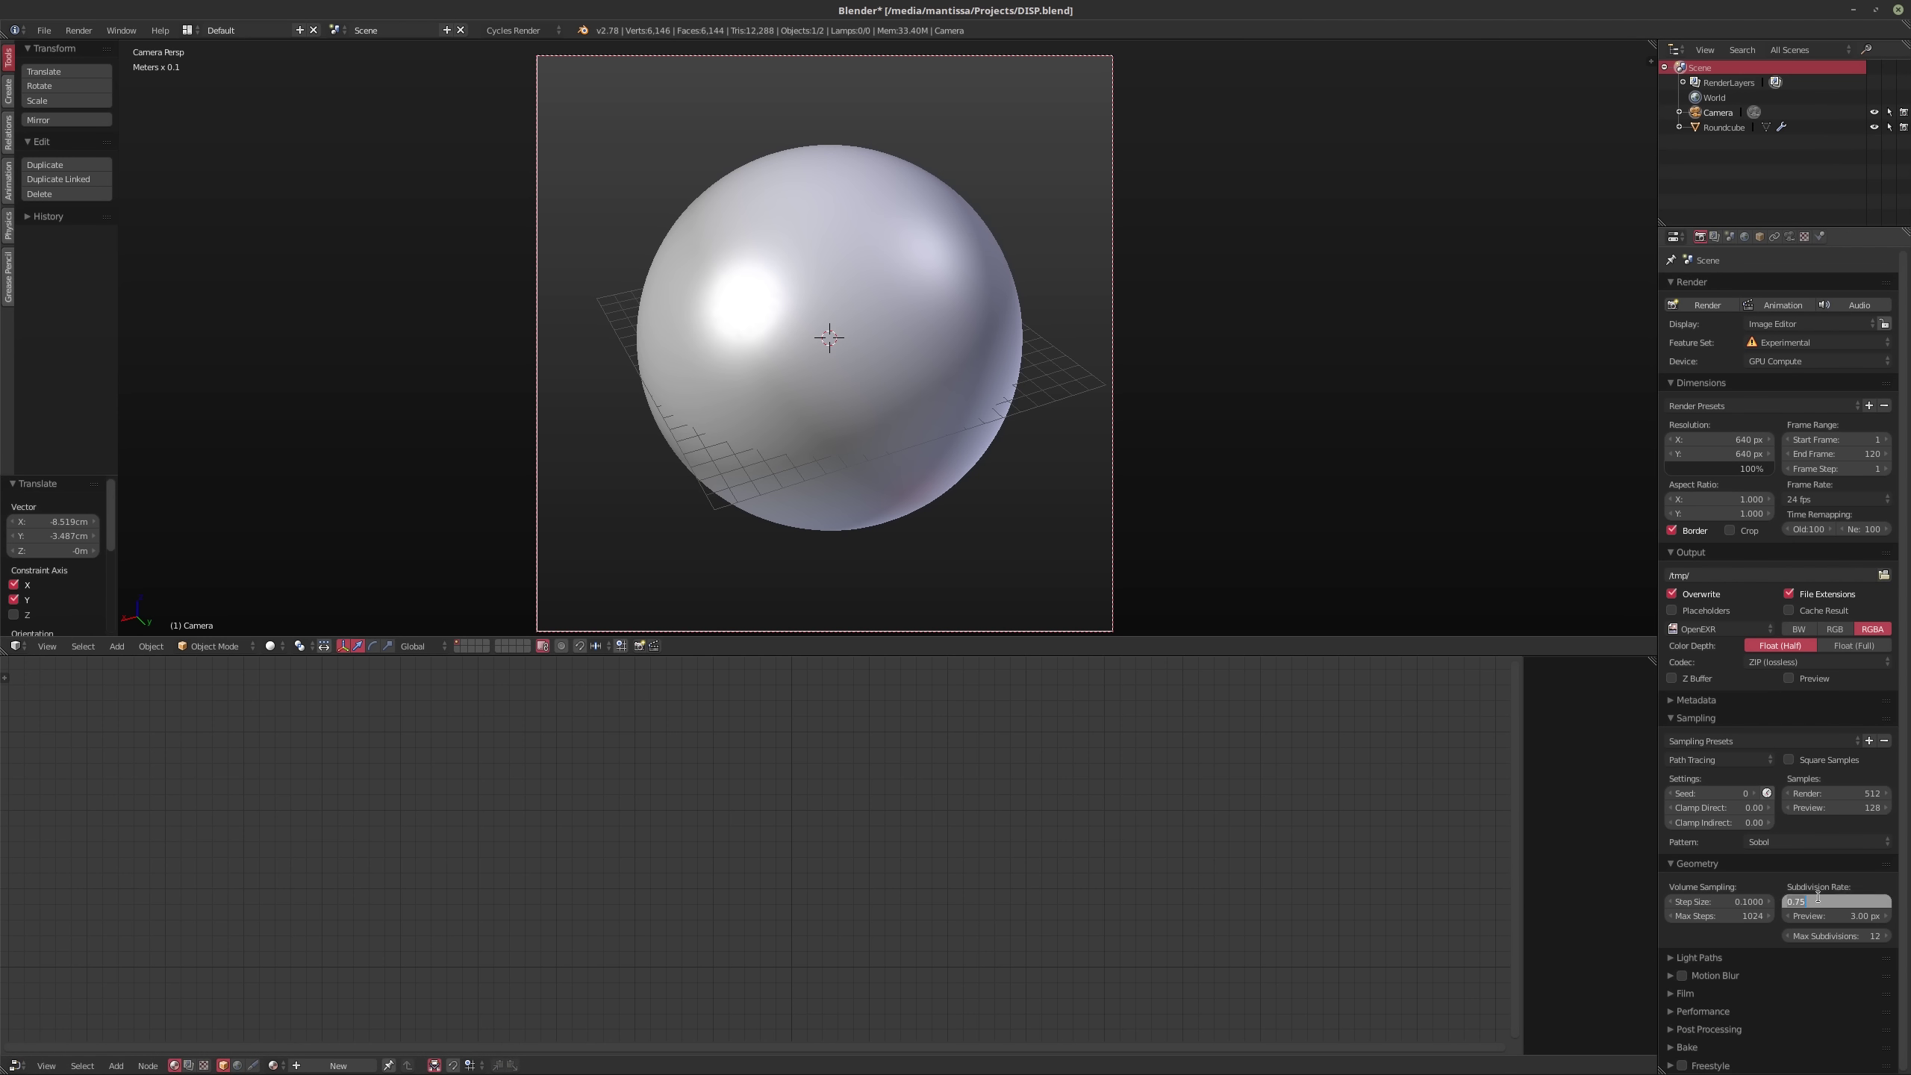
pyautogui.write('0.35')
pyautogui.press('Return')
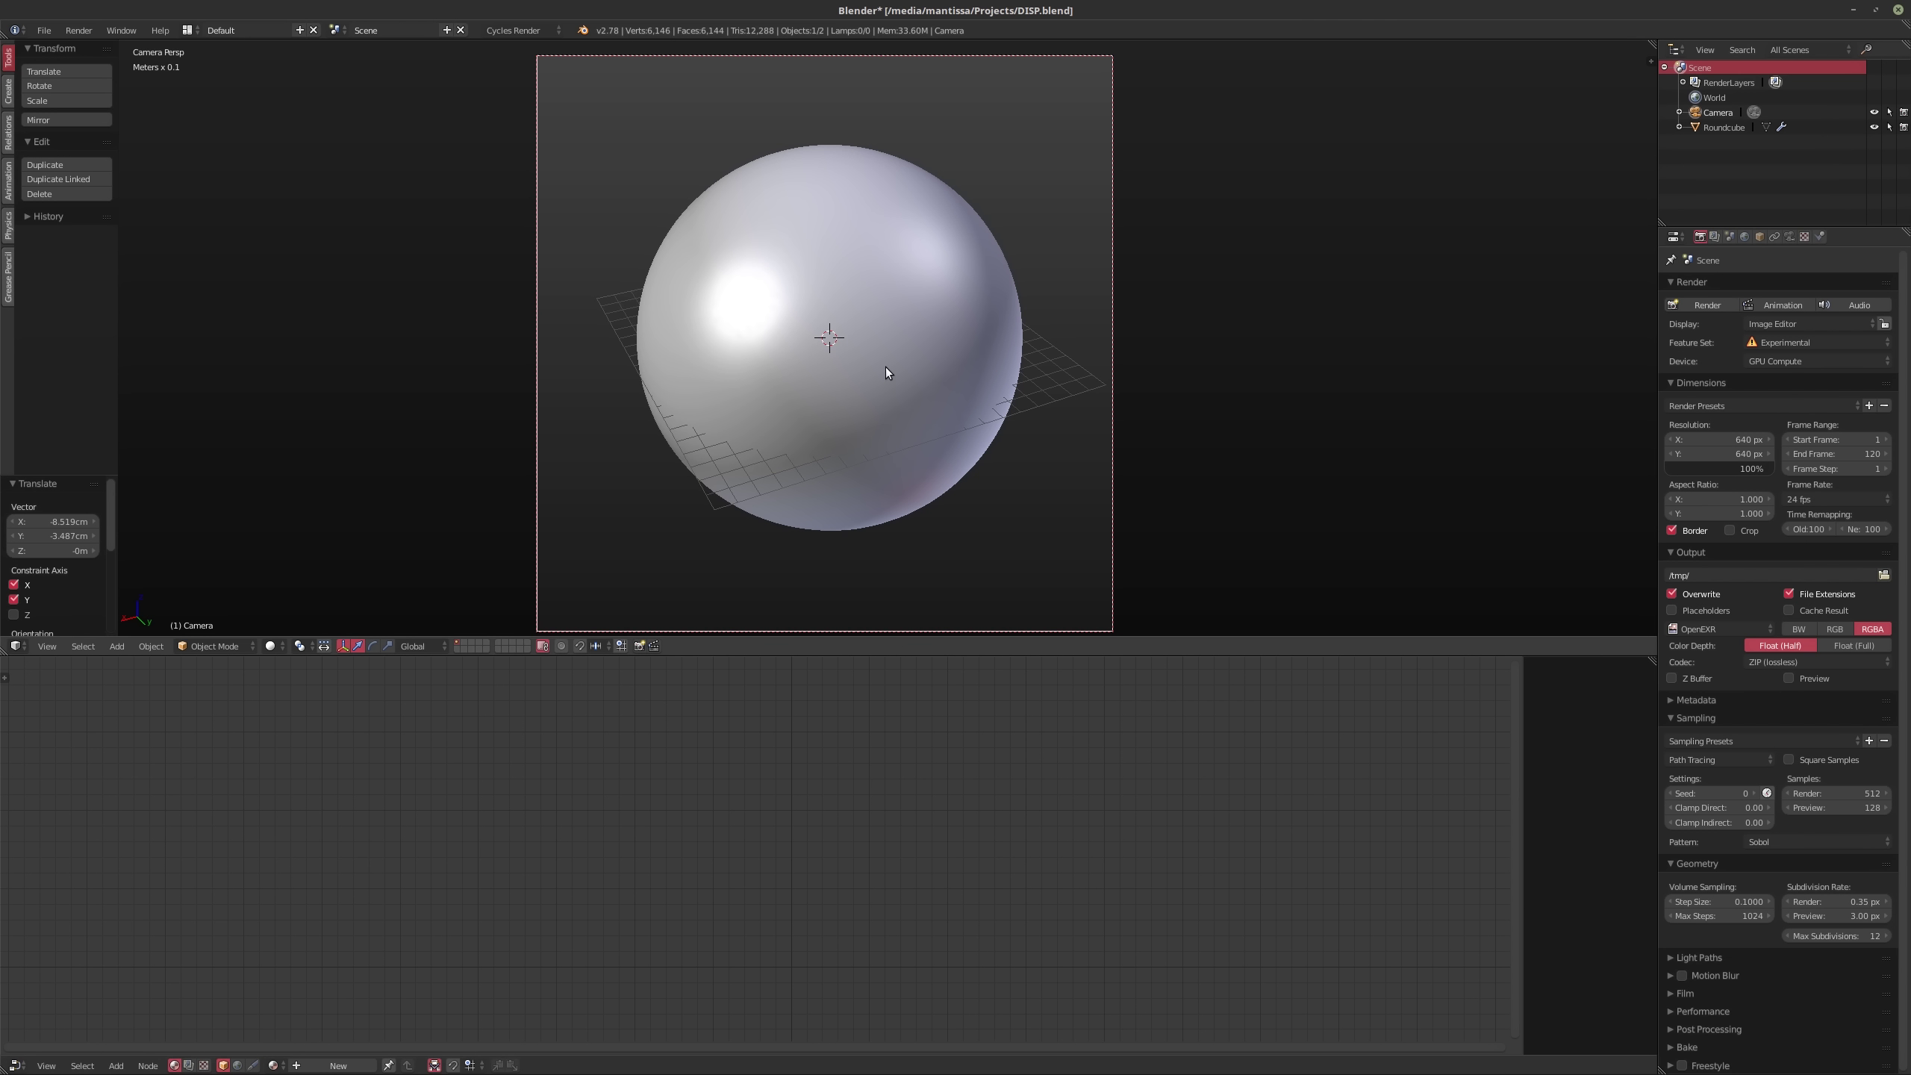
pyautogui.hotkey('shift', 'z')
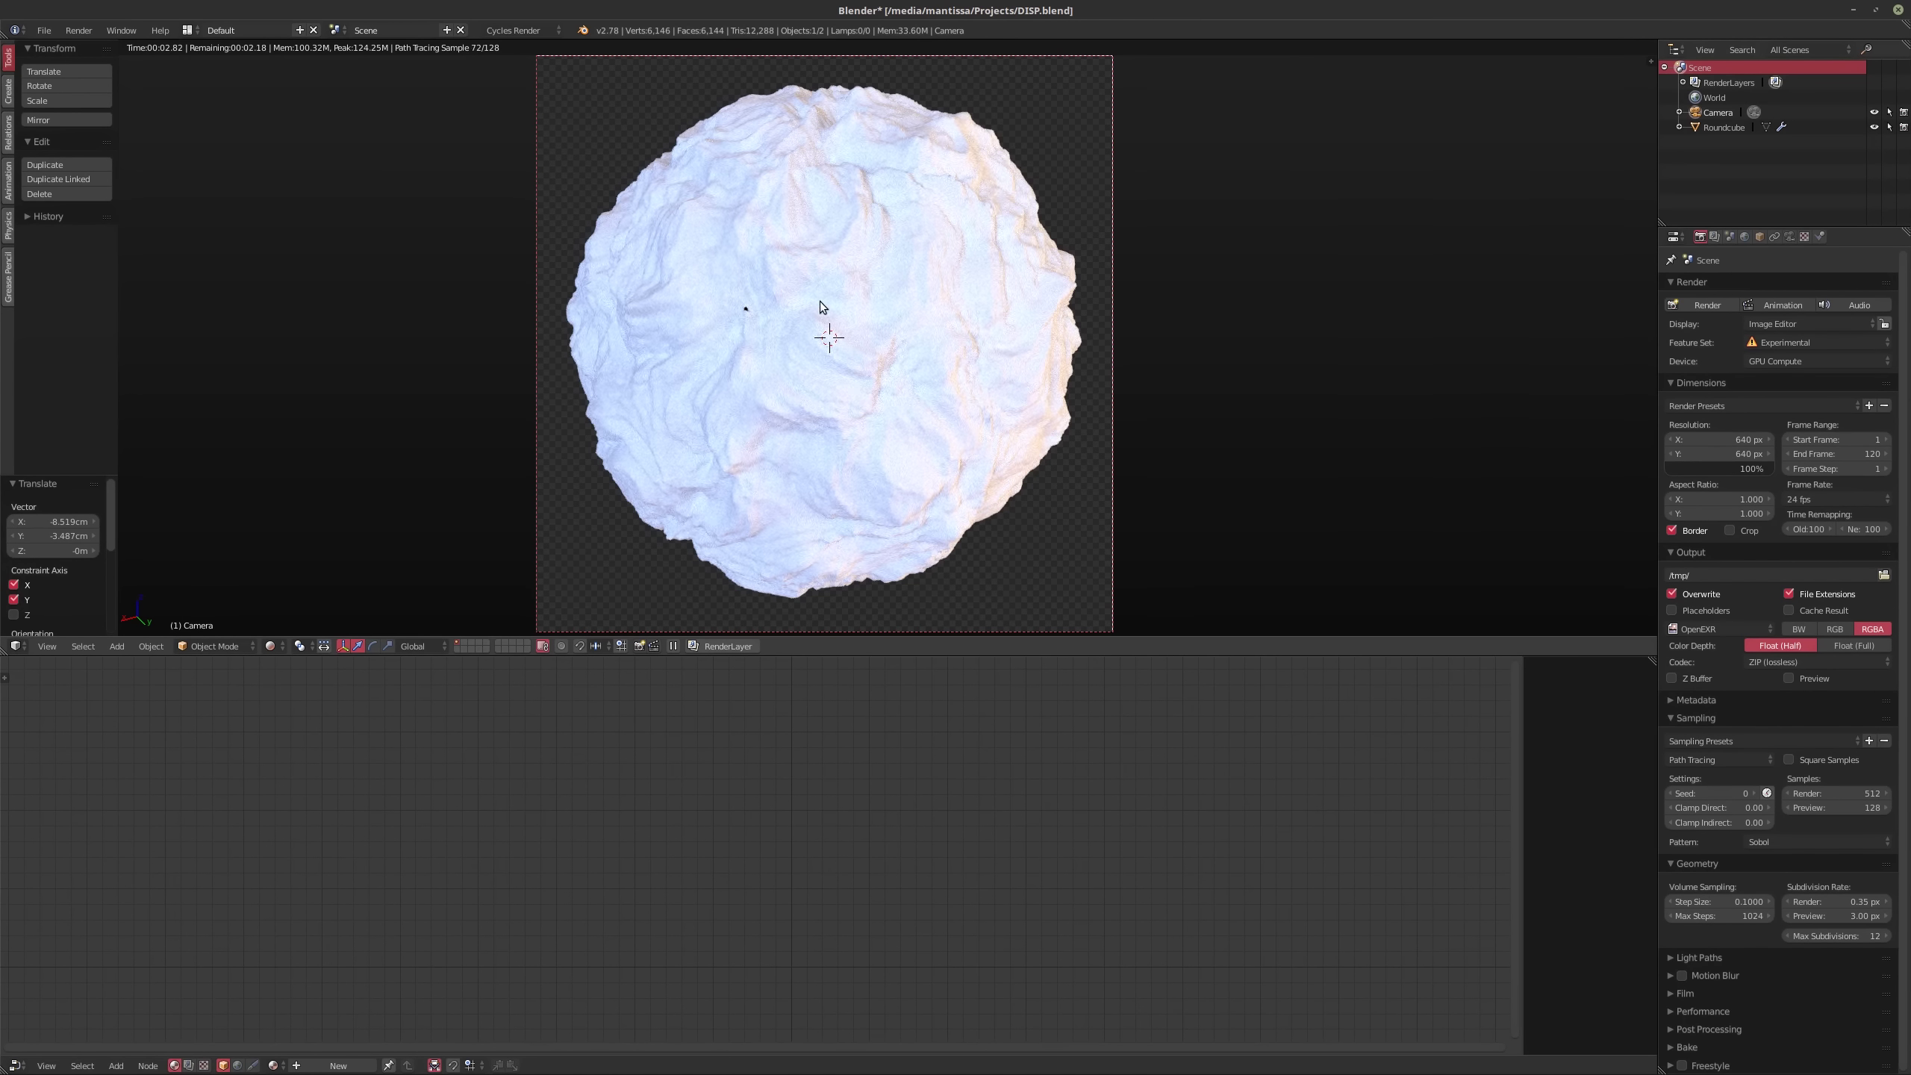
pyautogui.hotkey('shift', 'z')
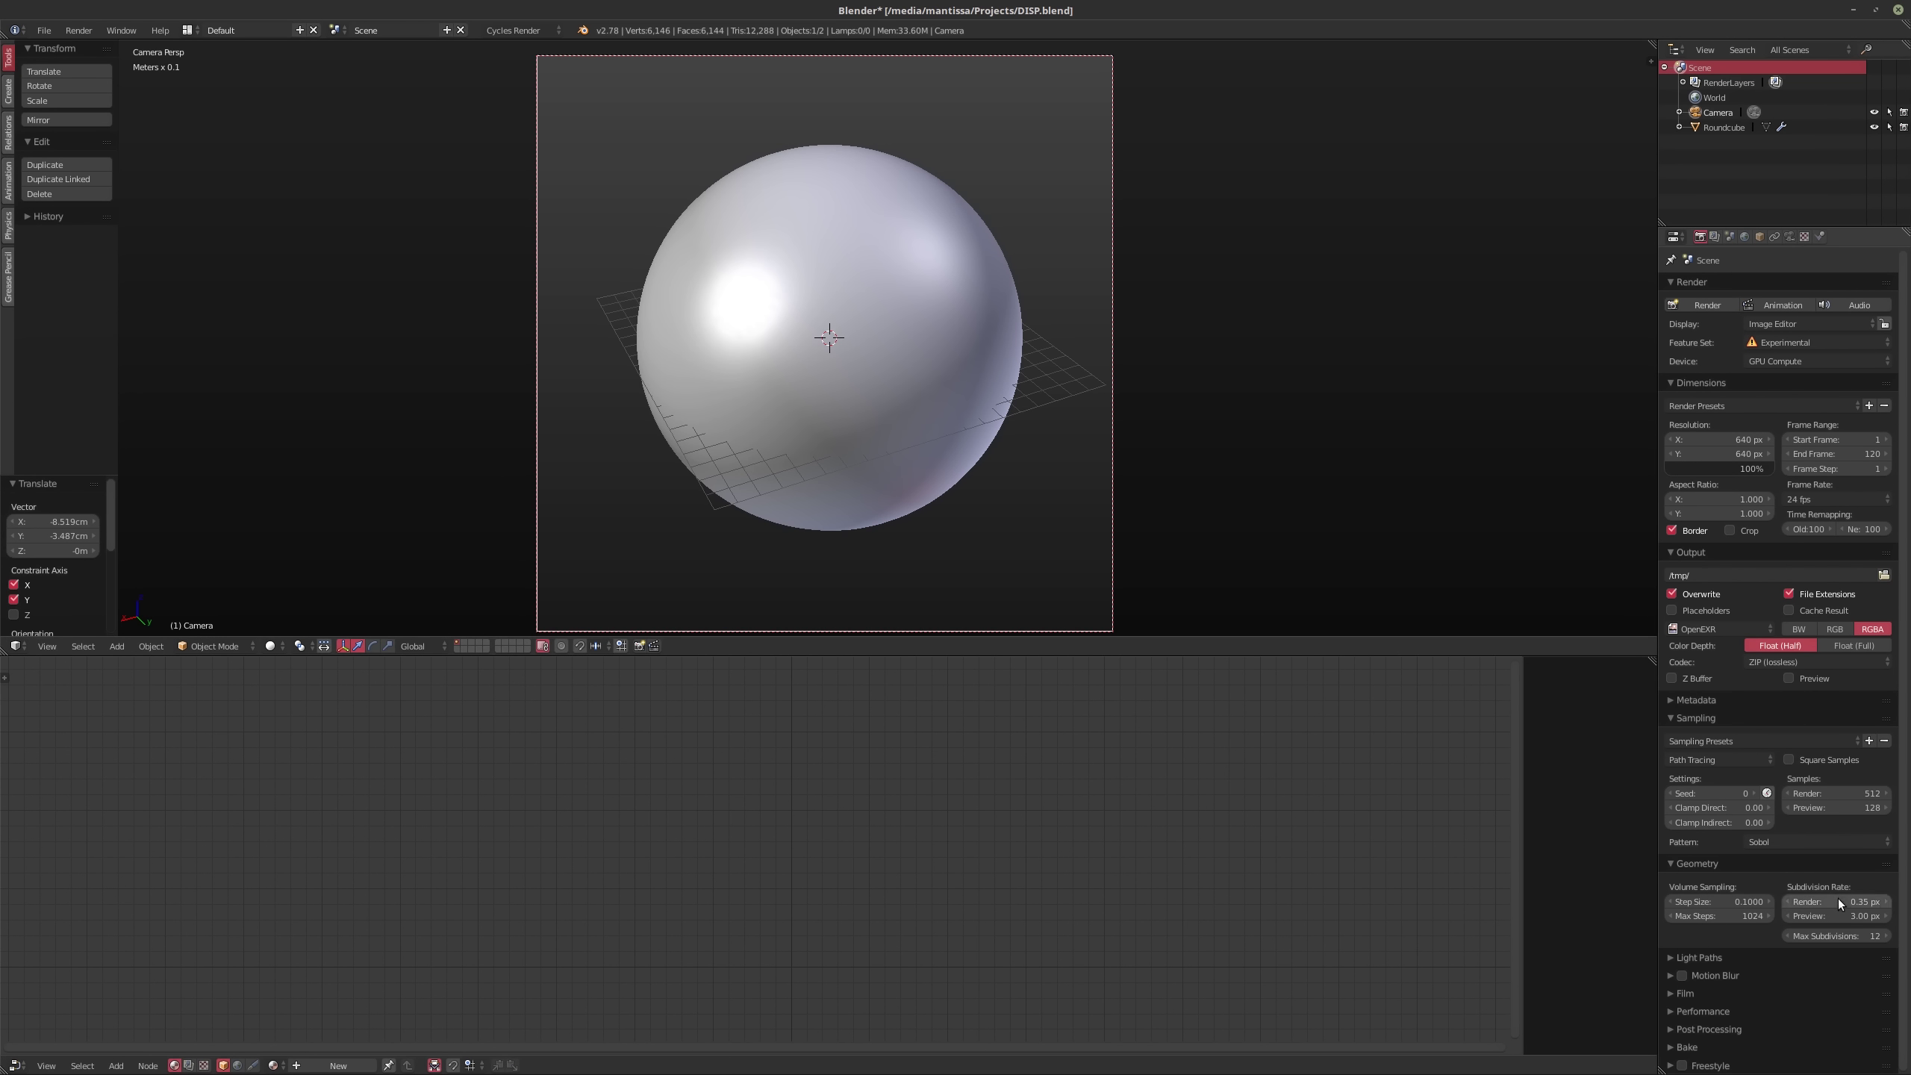
# Step: Set the scene's render subdivision rate to 0.5 px and render the image to check the finer displacement
pyautogui.write('0.5')
pyautogui.press('Return')
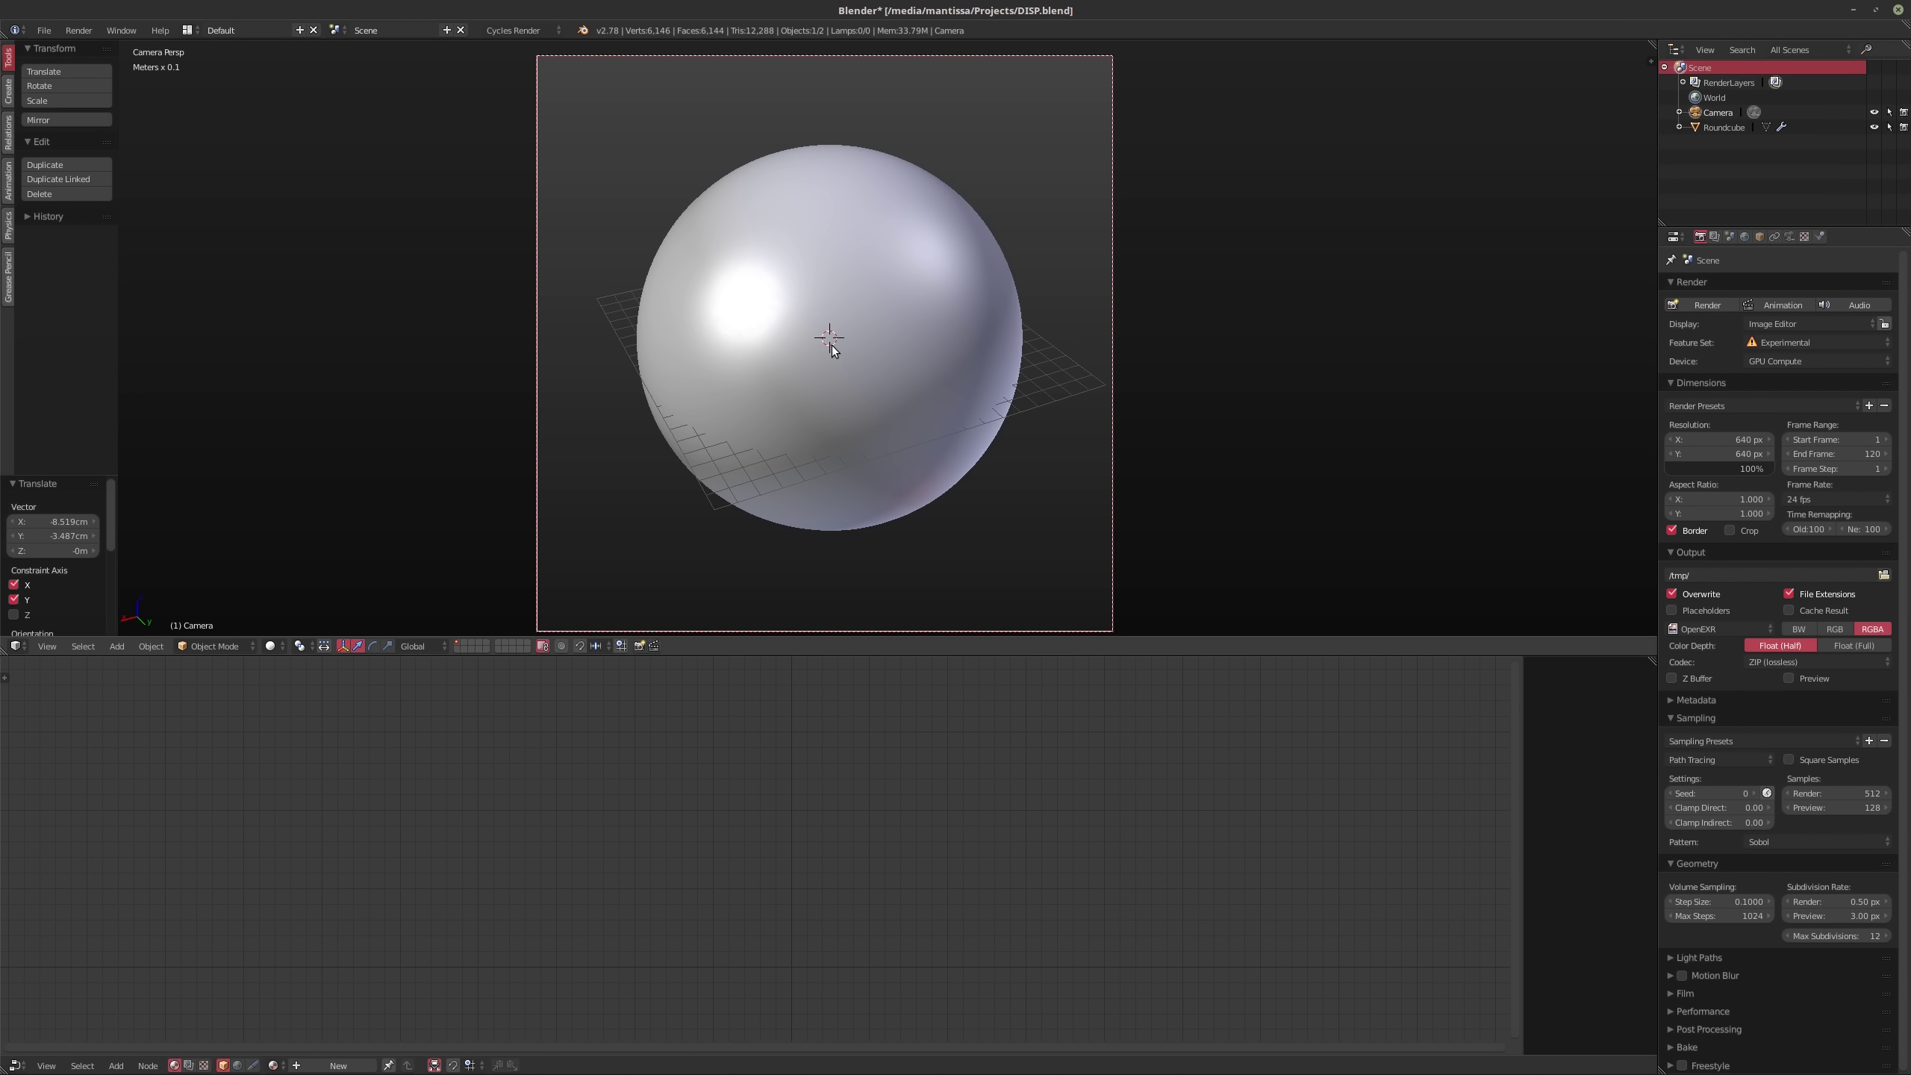
pyautogui.press('F12')
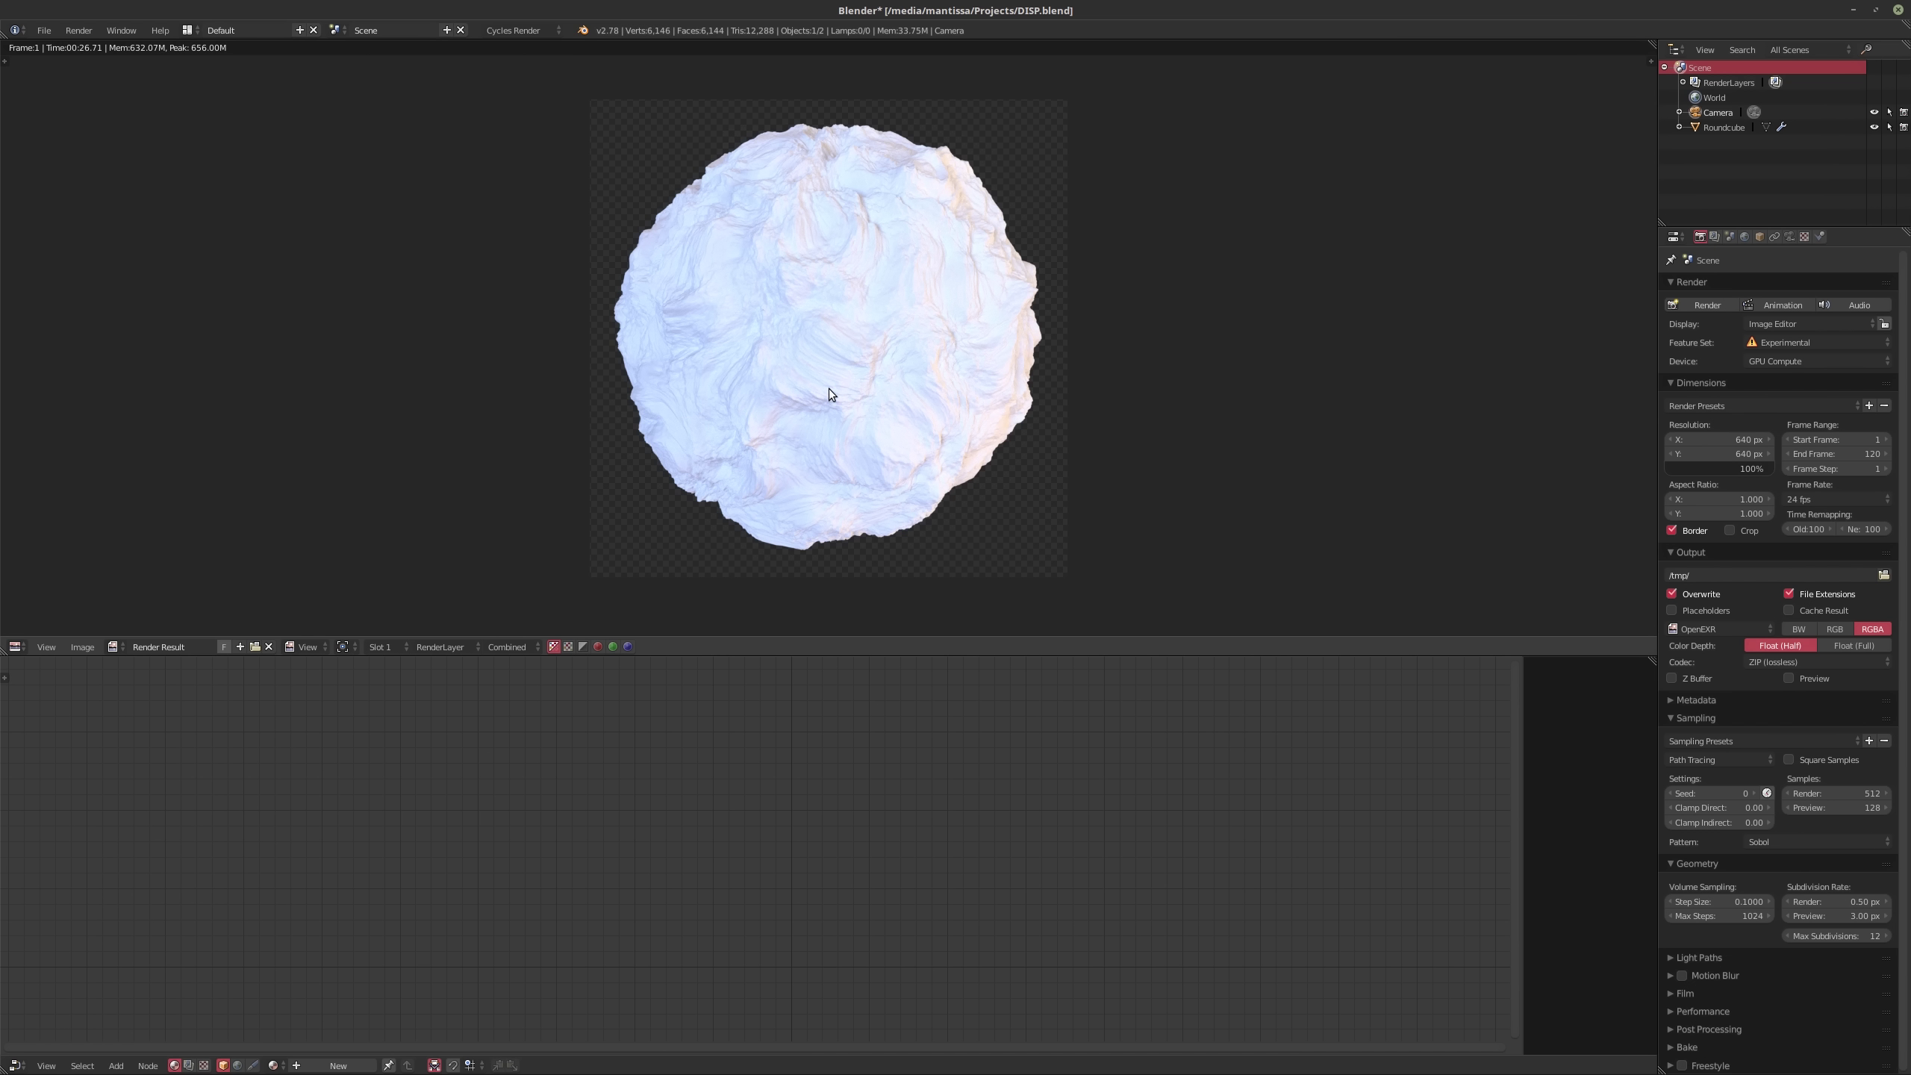
pyautogui.press('Escape')
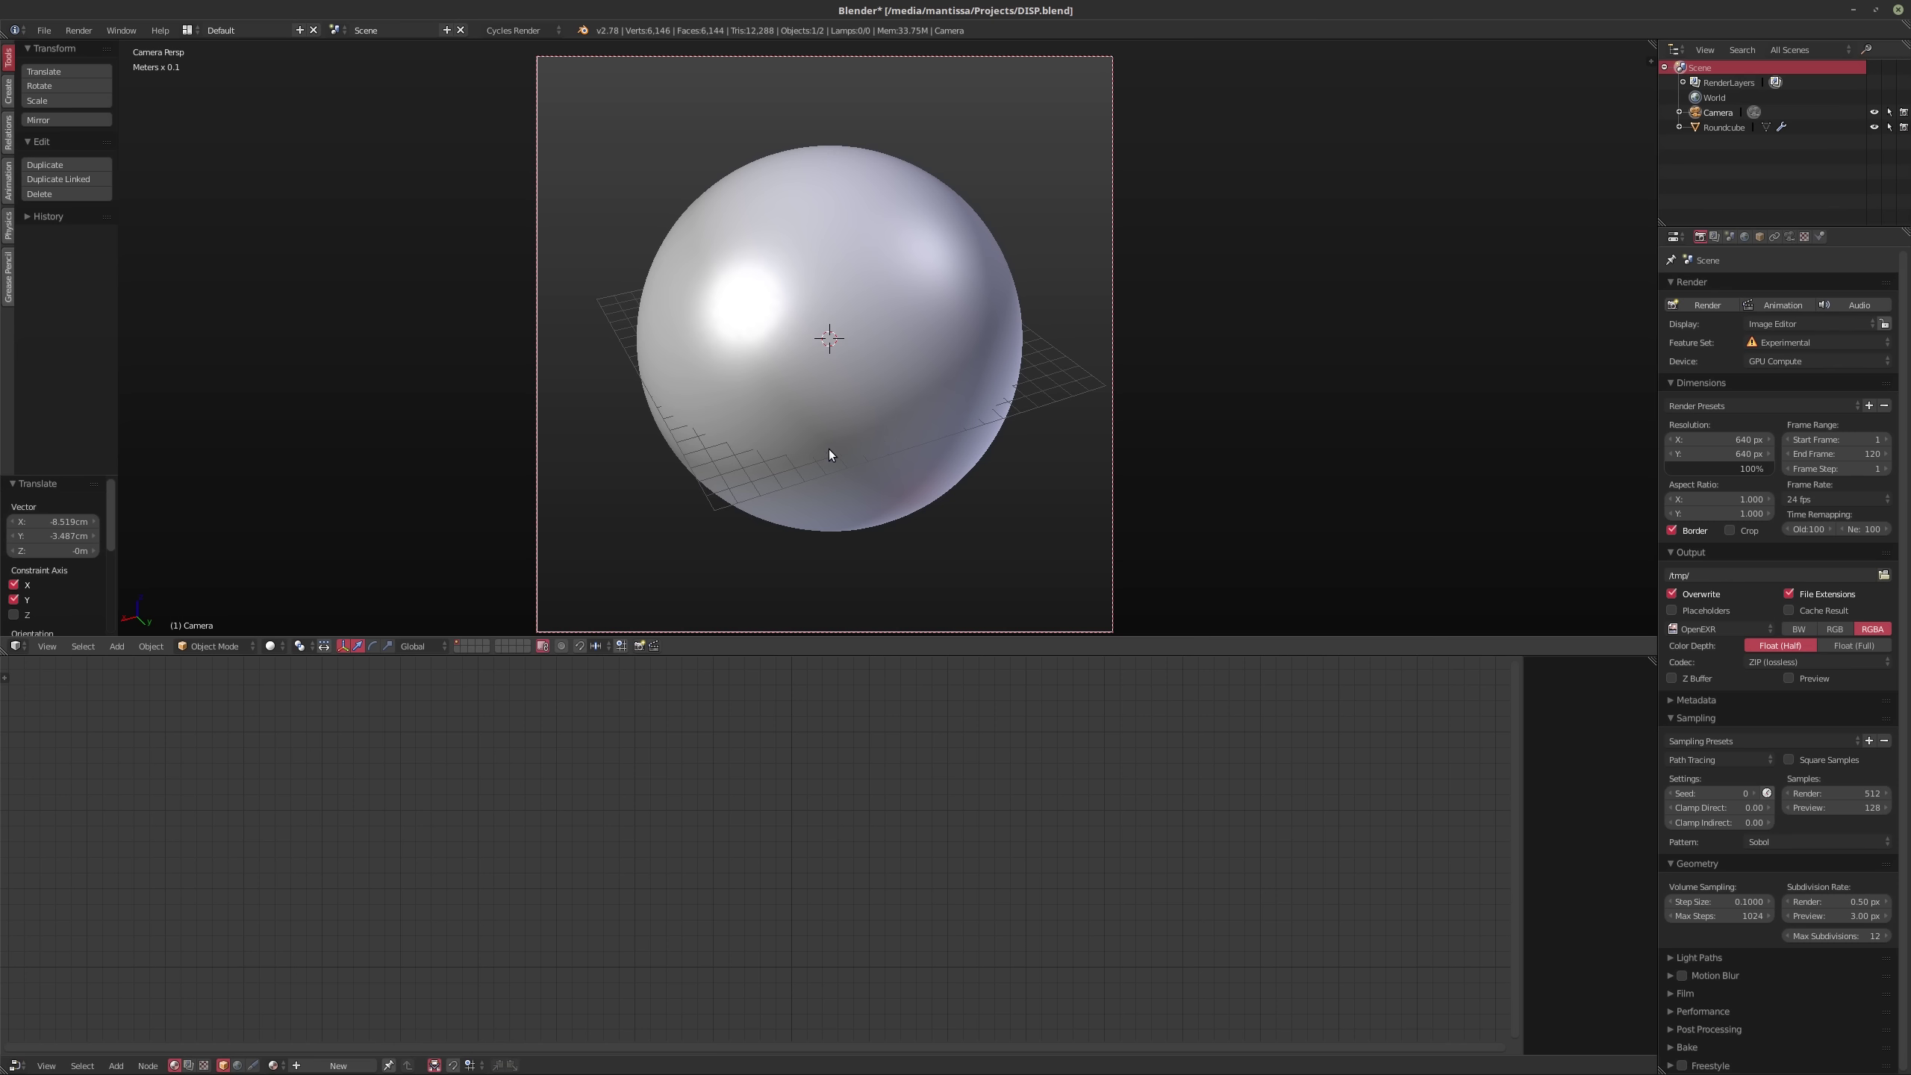
# Step: Move the camera about 1.4 m back from the sphere along its local Z axis
pyautogui.press('g')
pyautogui.press('z')
pyautogui.press('z')
pyautogui.click(848, 537)
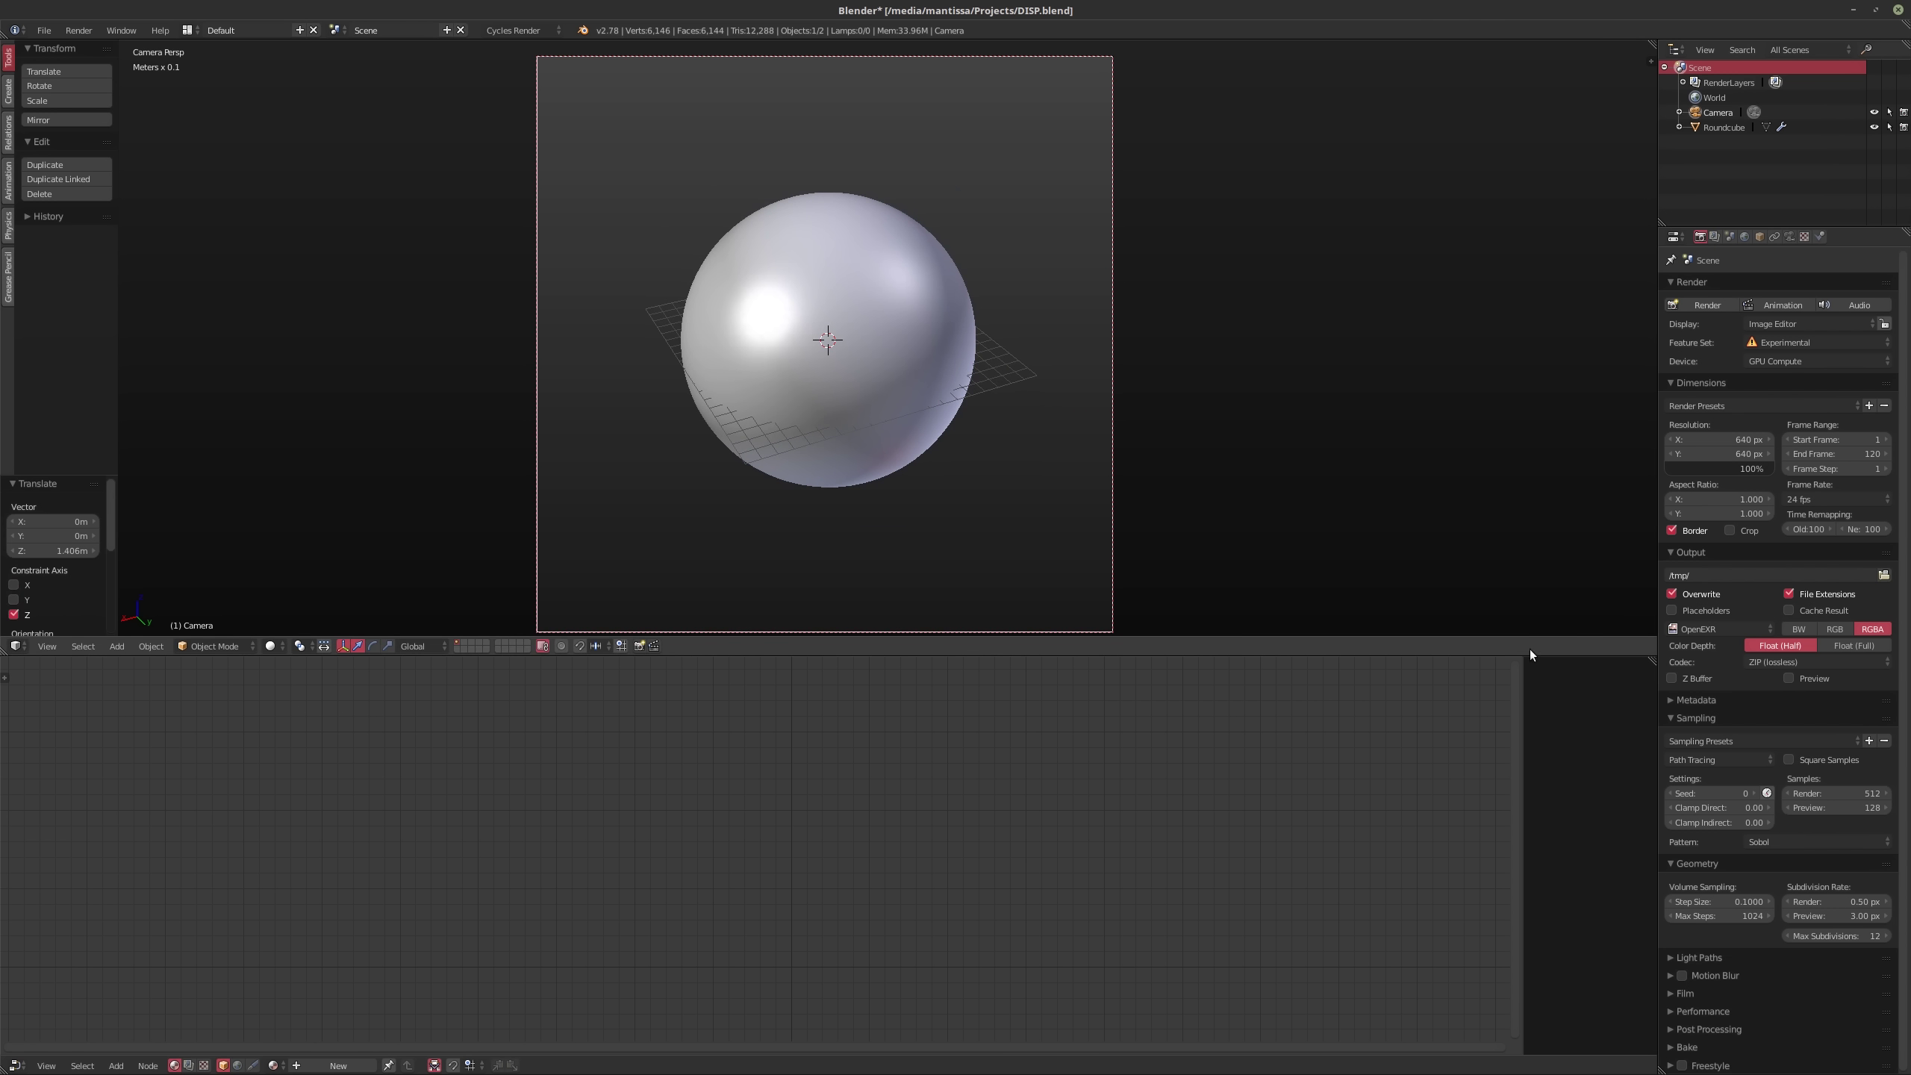
# Step: Set the Multiply node's value to 15 in the sphere's material to strengthen the displacement
pyautogui.rightClick(761, 294)
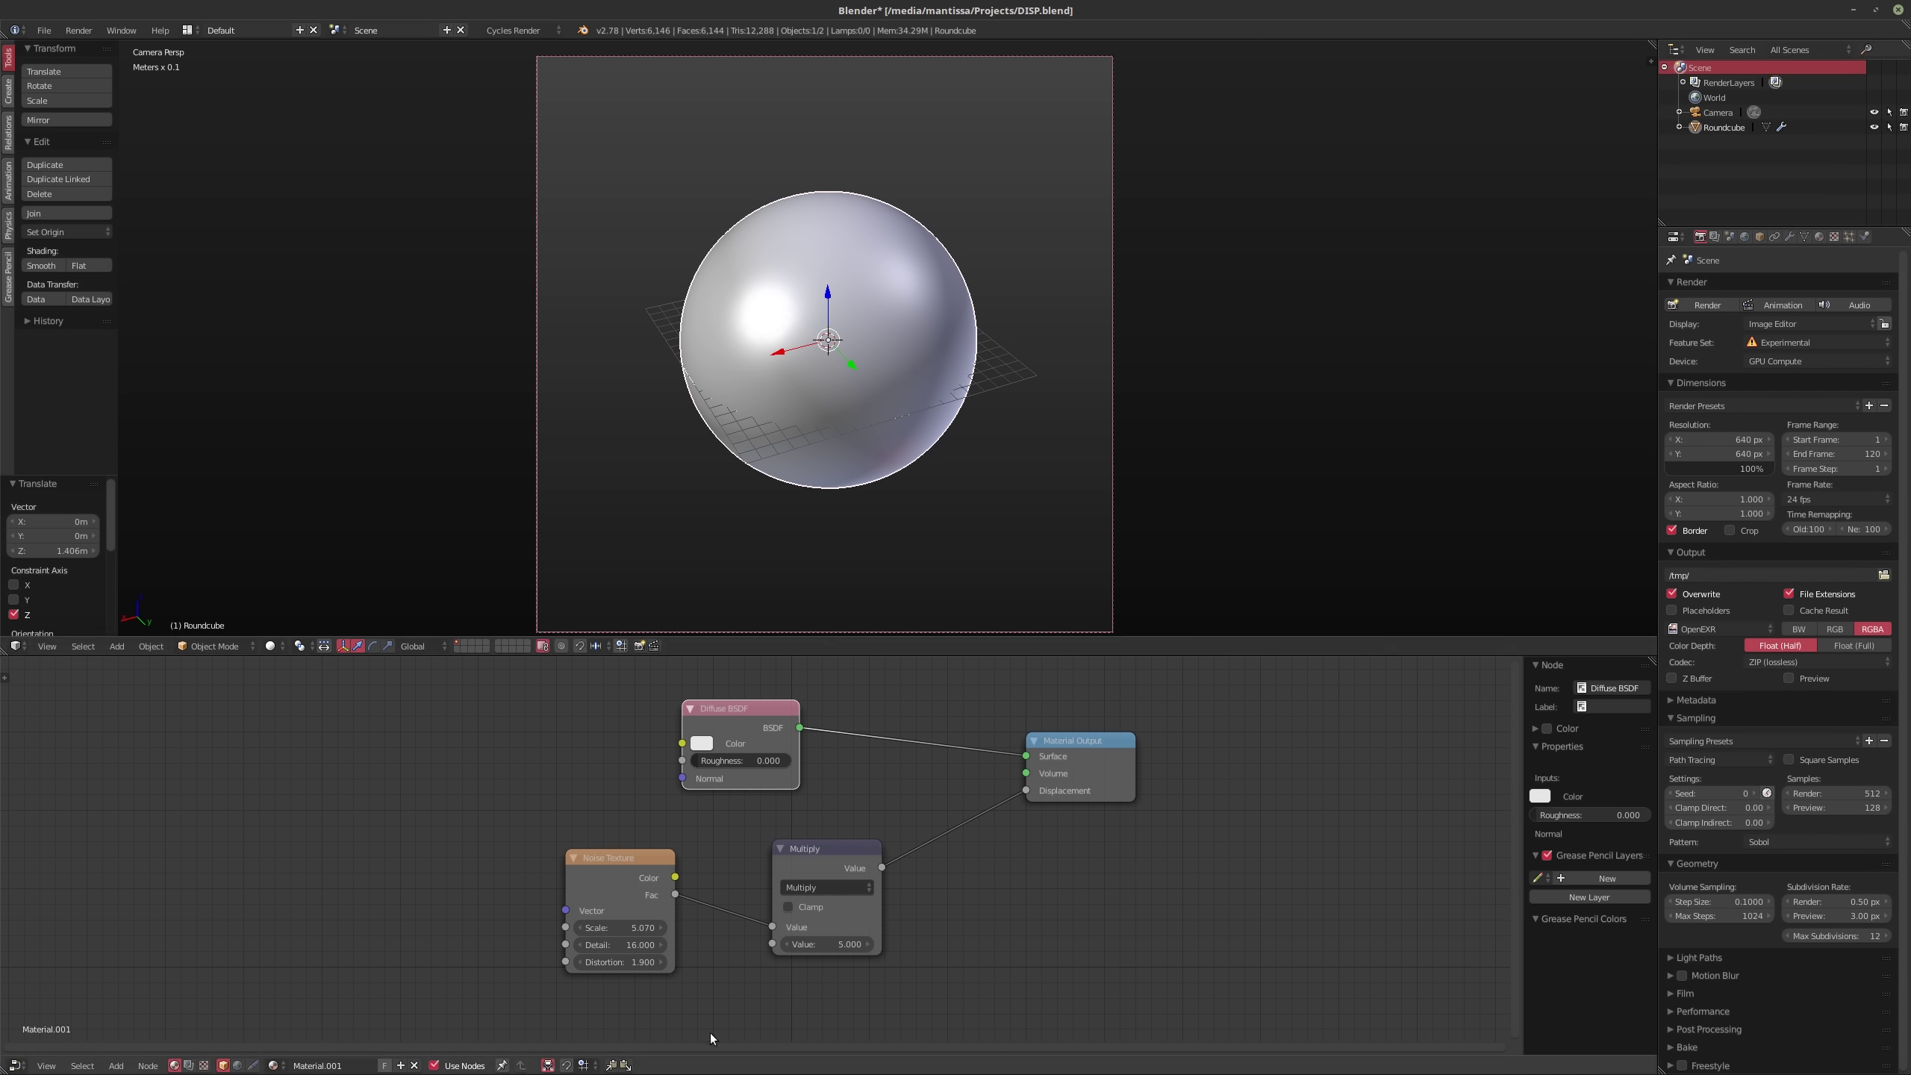
pyautogui.click(831, 945)
pyautogui.write('15')
pyautogui.press('Return')
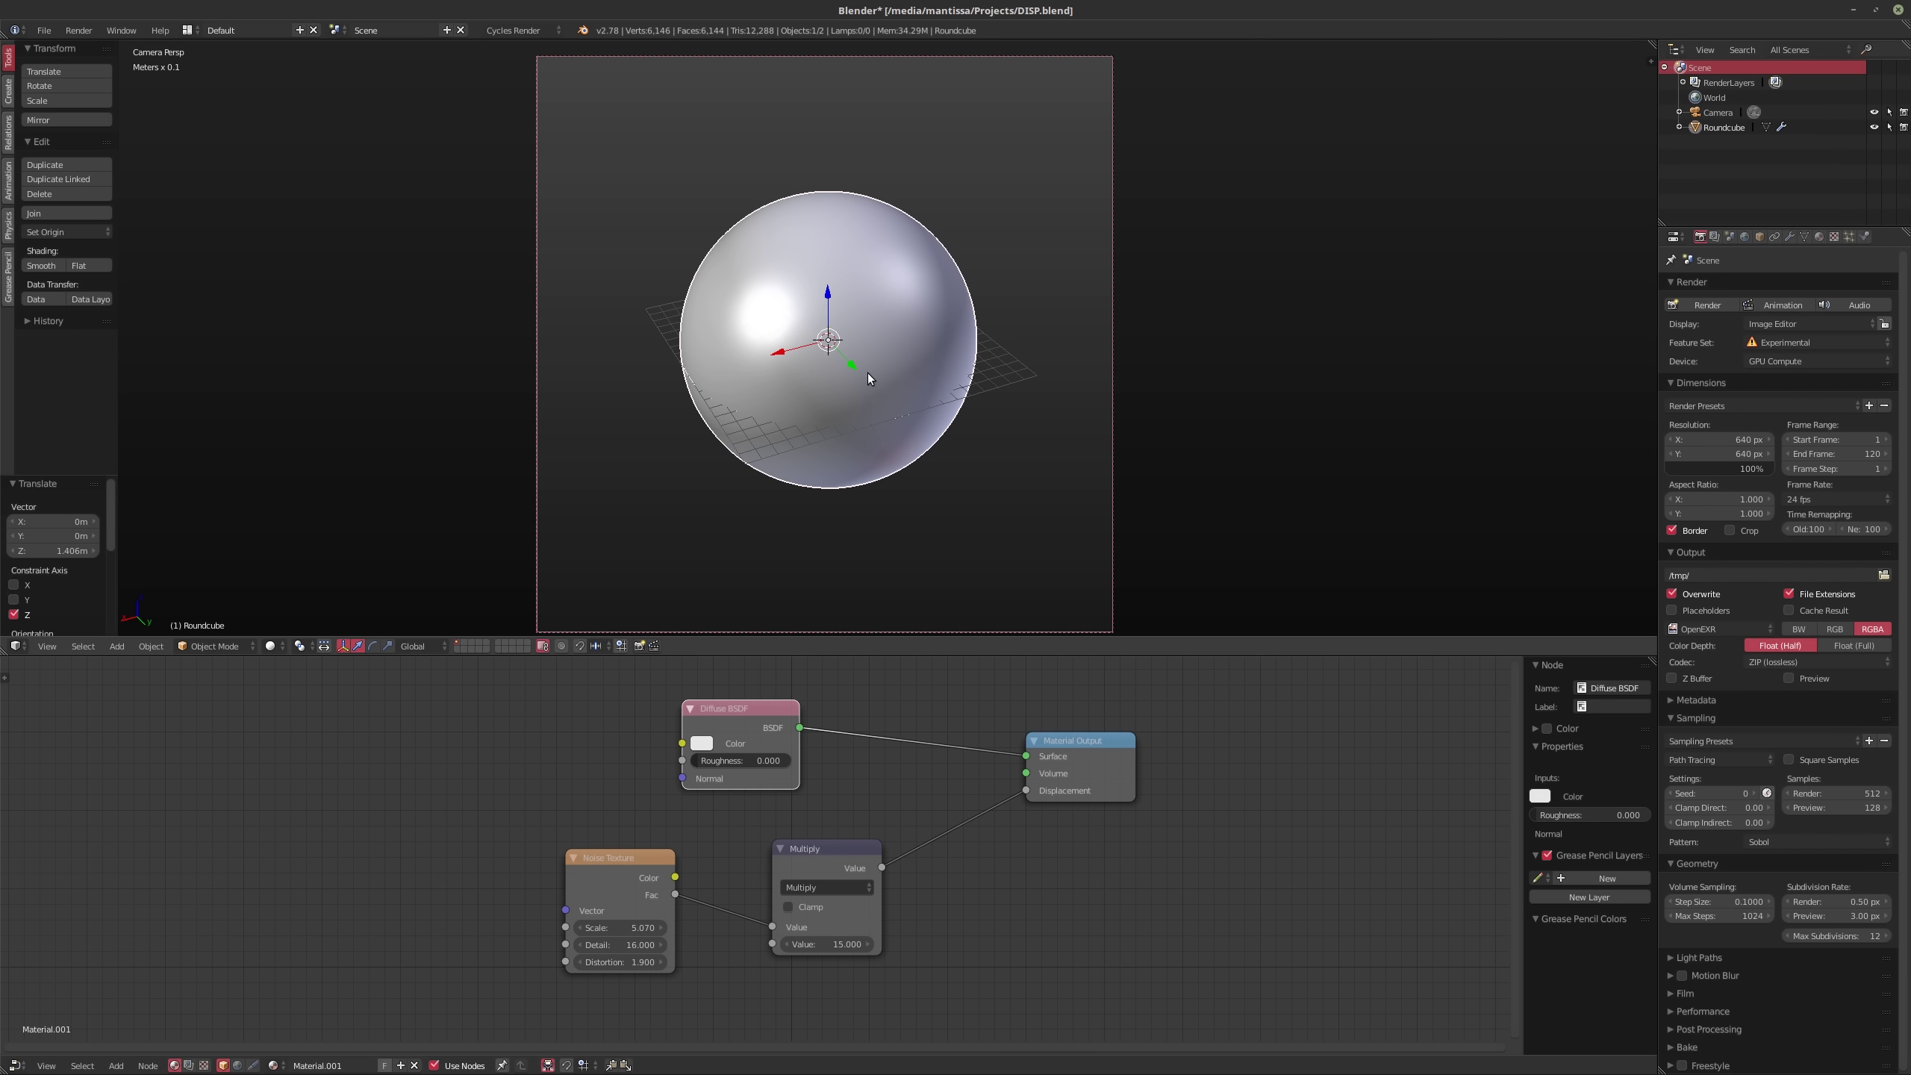
# Step: Preview the strengthened displacement on the sphere in rendered shading, and return to solid shading
pyautogui.hotkey('shift', 'z')
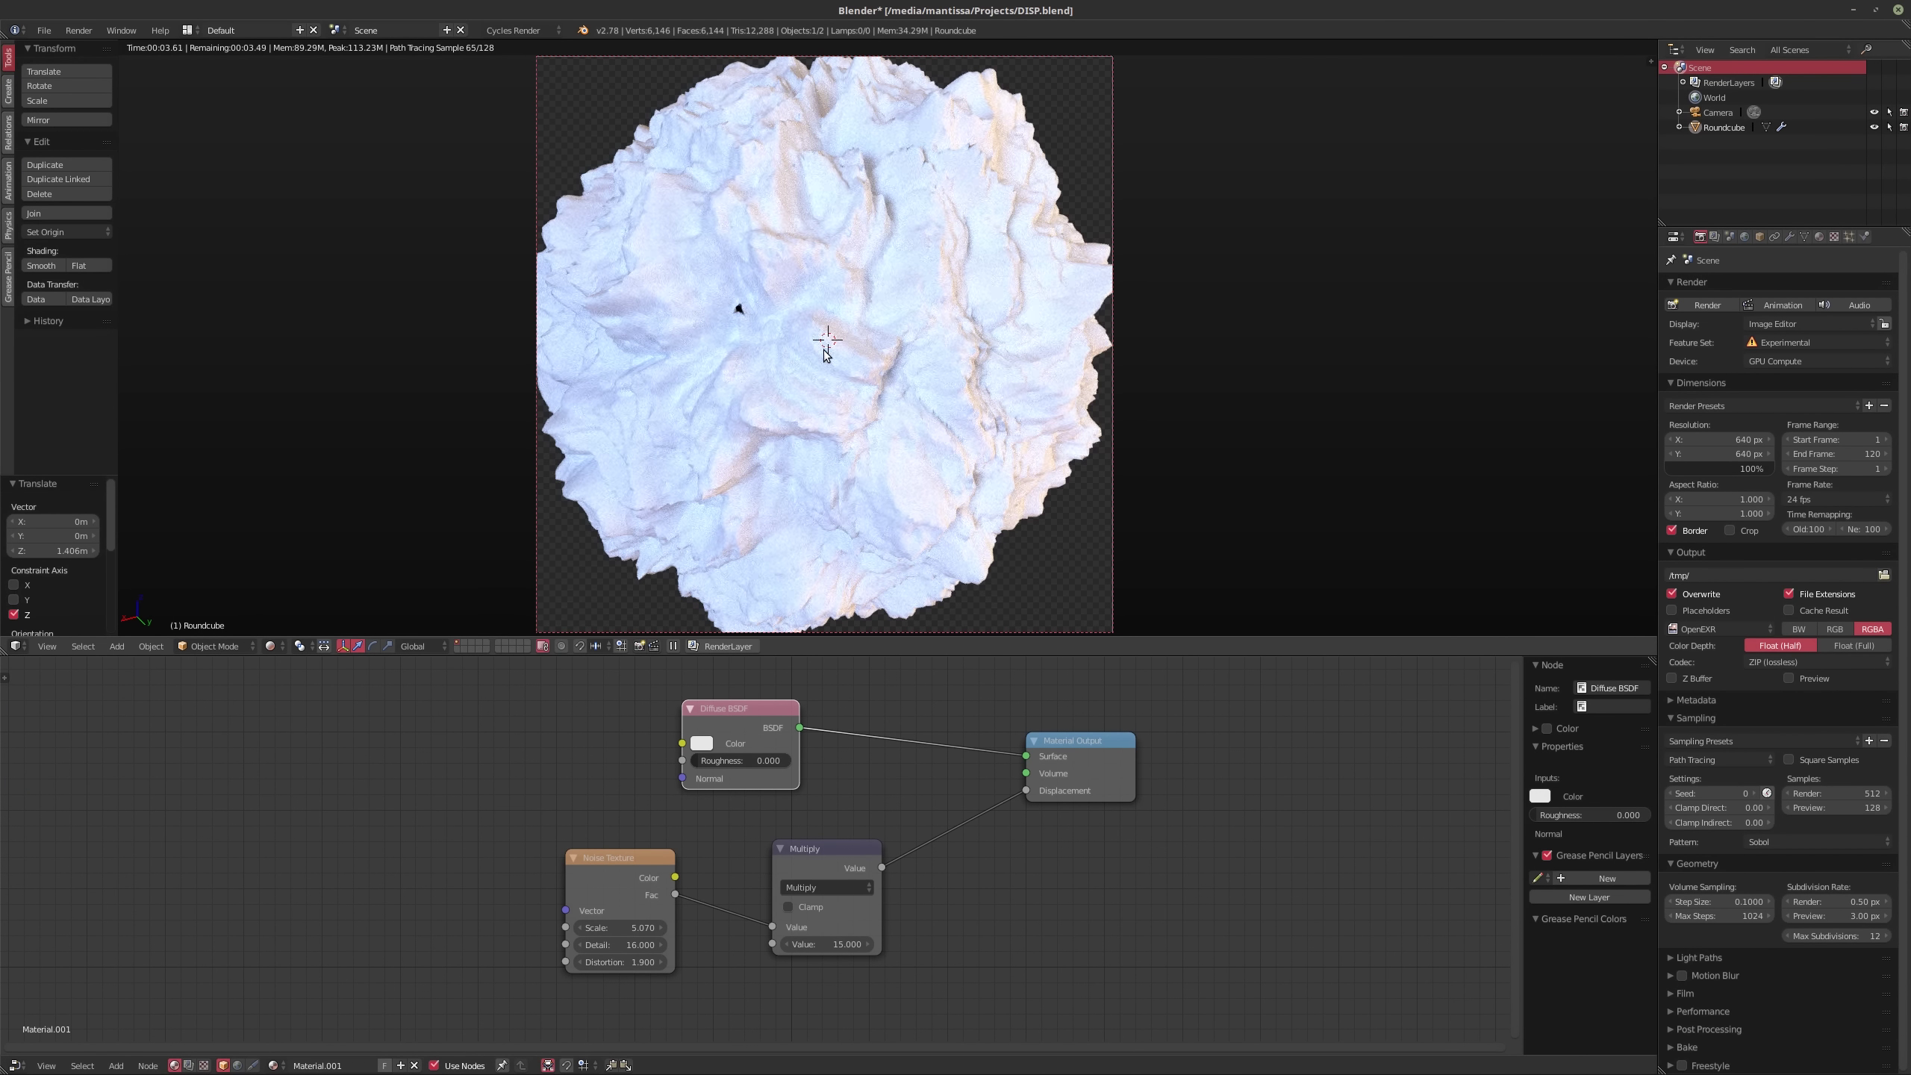
pyautogui.hotkey('shift', 'z')
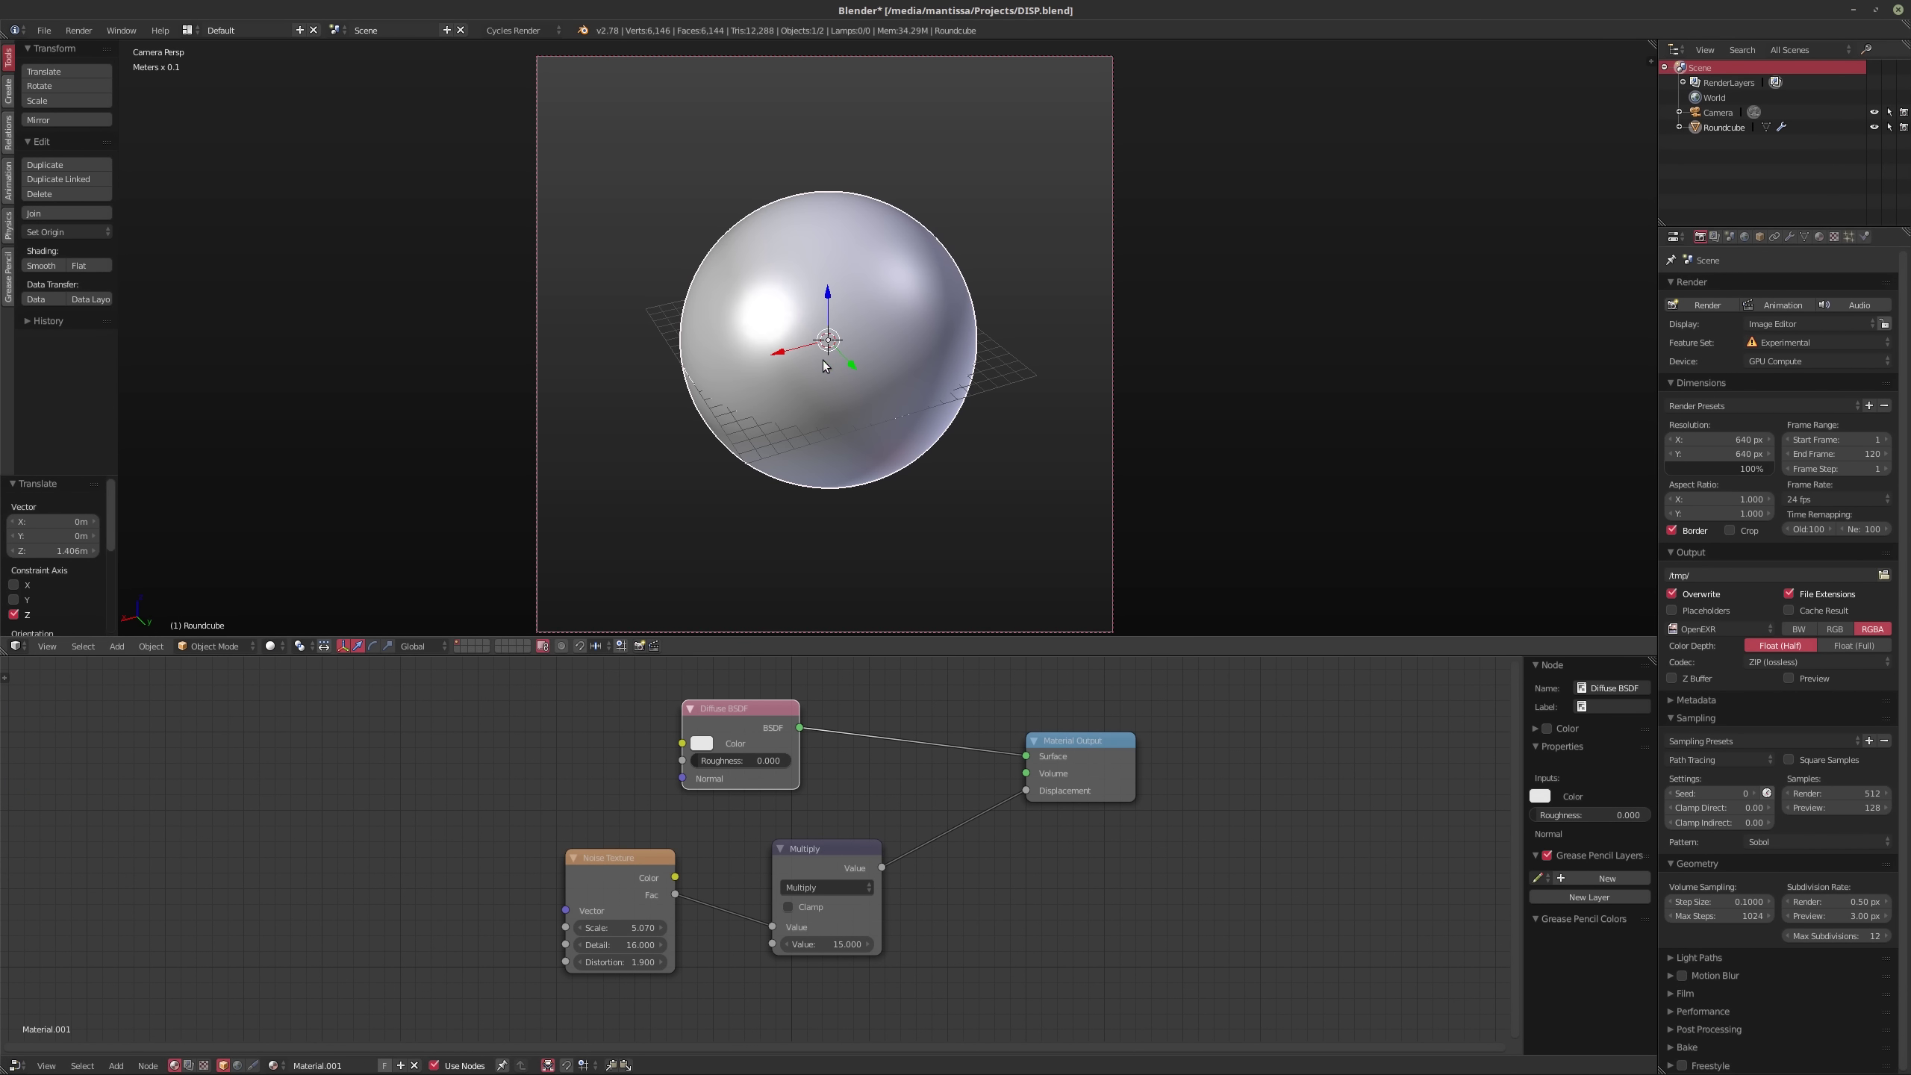
pyautogui.press('g')
pyautogui.press('z')
pyautogui.press('z')
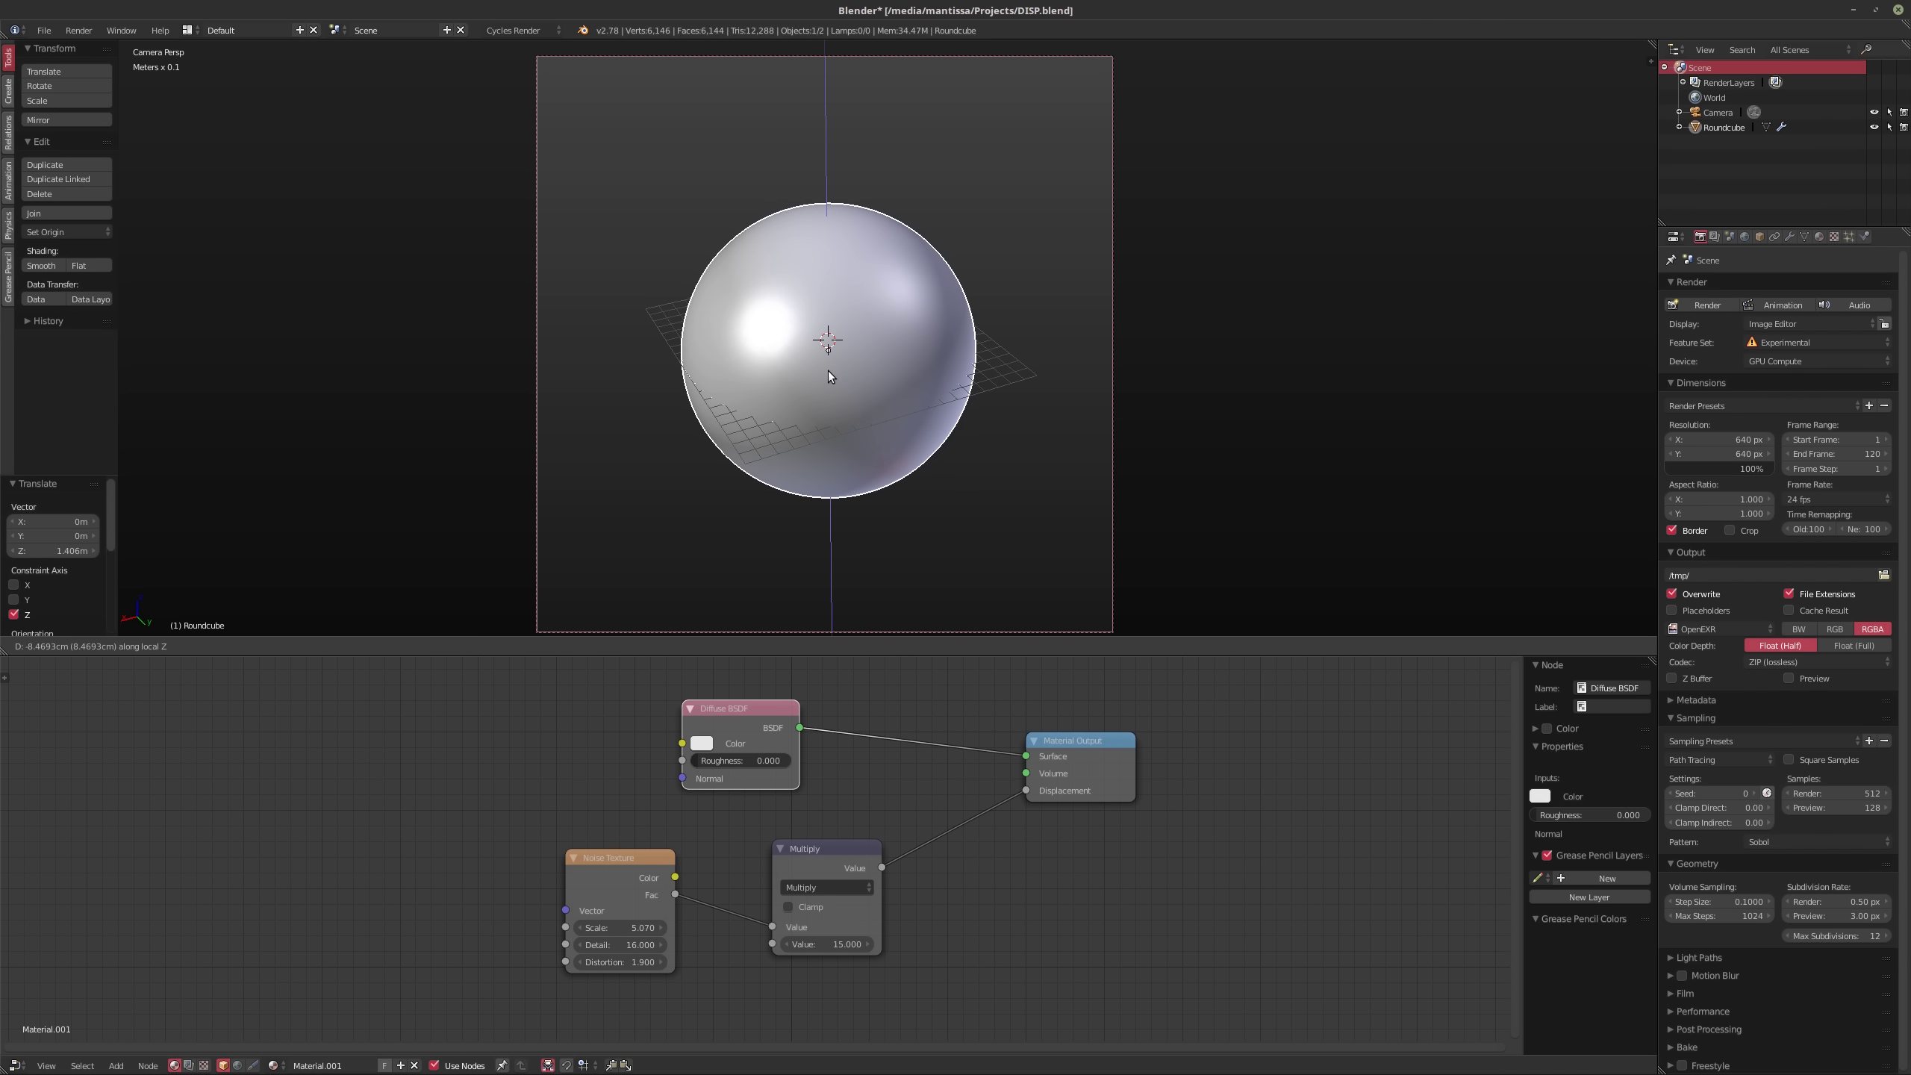
pyautogui.rightClick(828, 369)
# Step: Move the camera about 54 cm back from the sphere along its local Z axis
pyautogui.click(1716, 114)
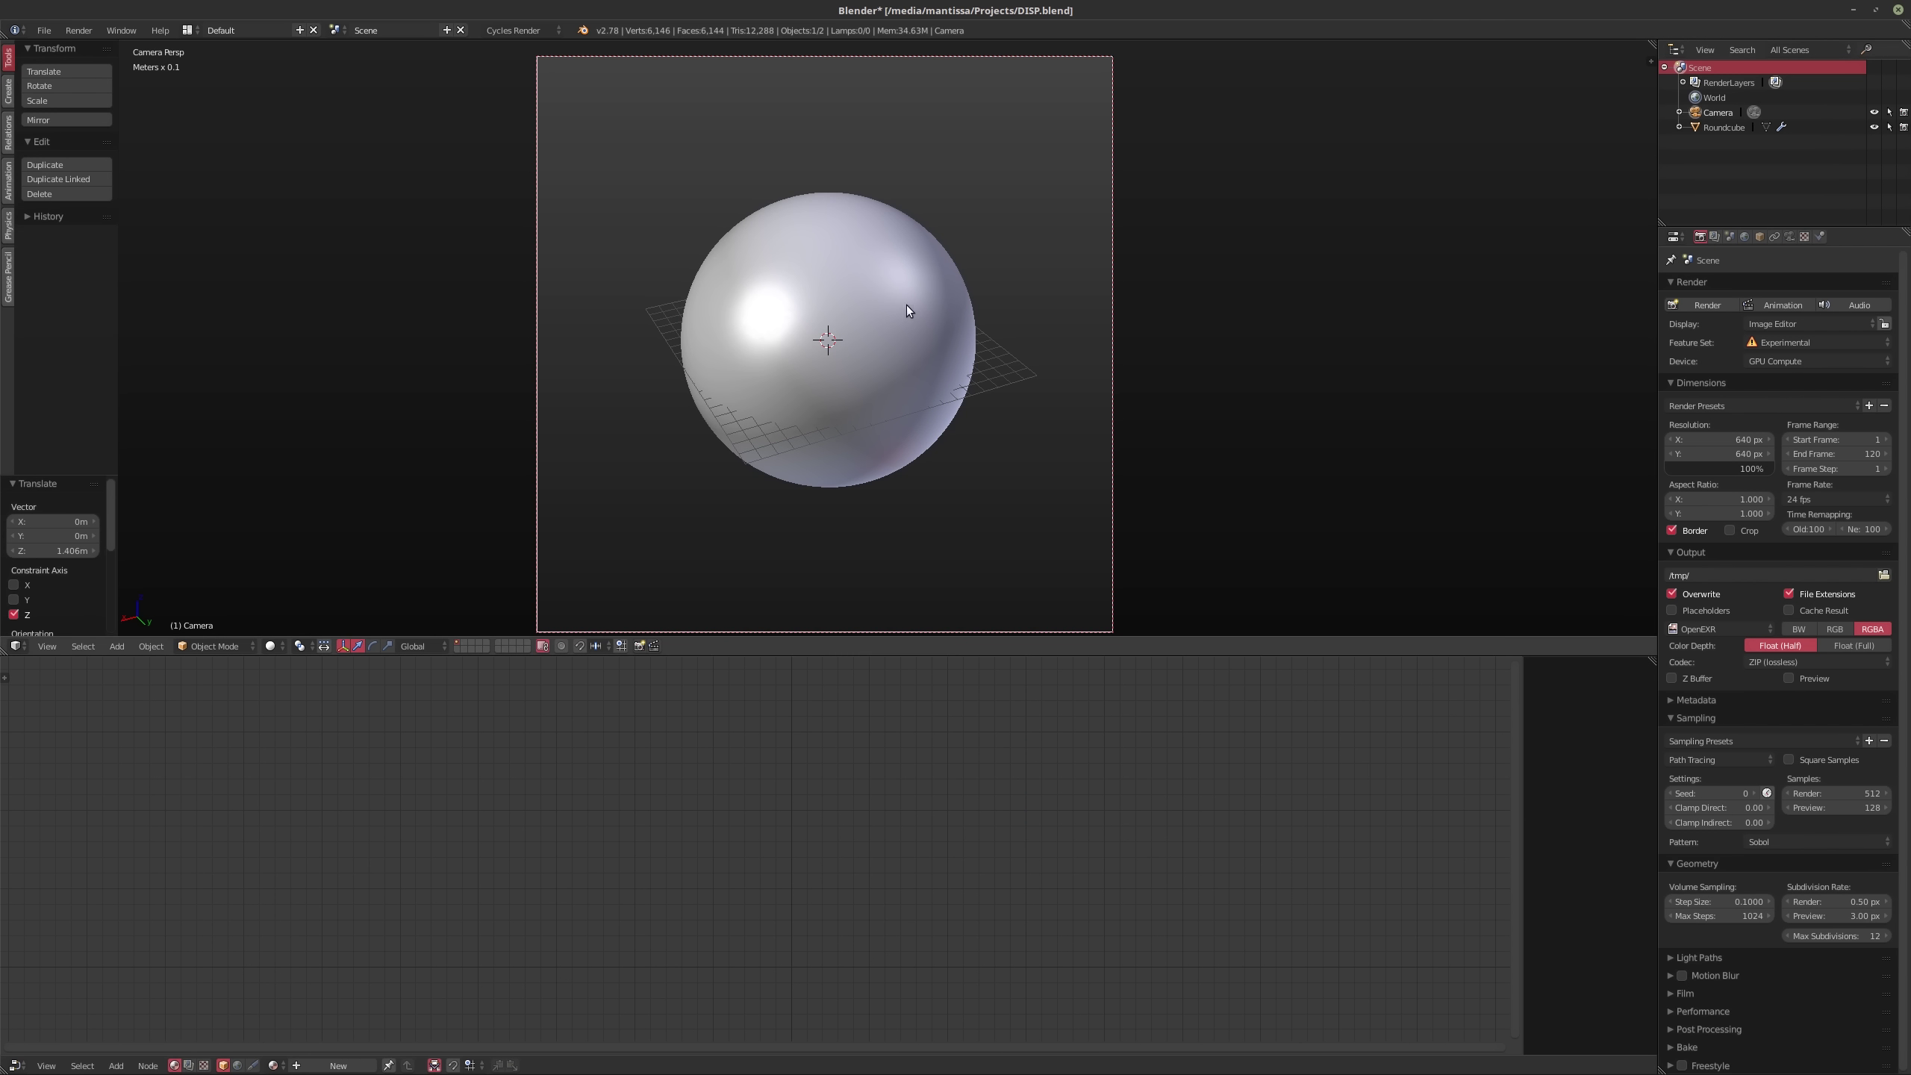
pyautogui.press('g')
pyautogui.press('z')
pyautogui.press('z')
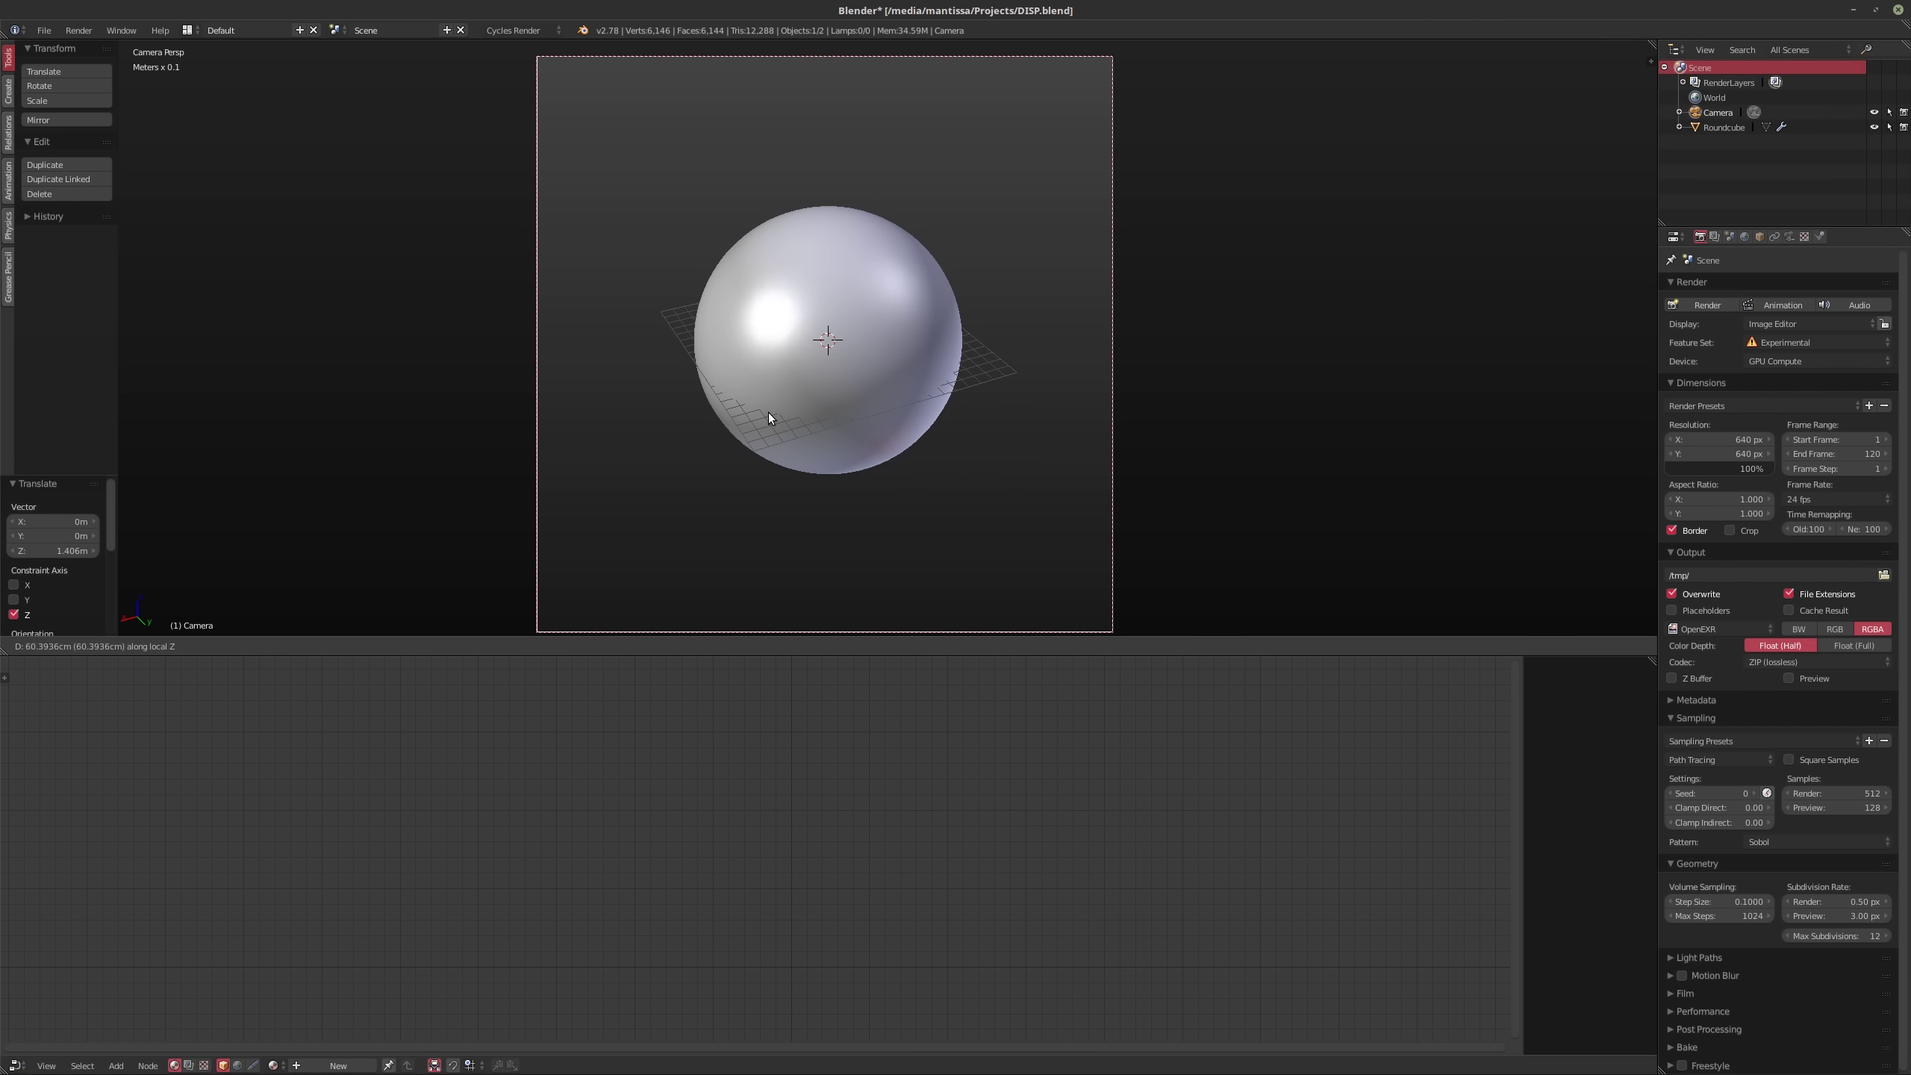
pyautogui.click(768, 413)
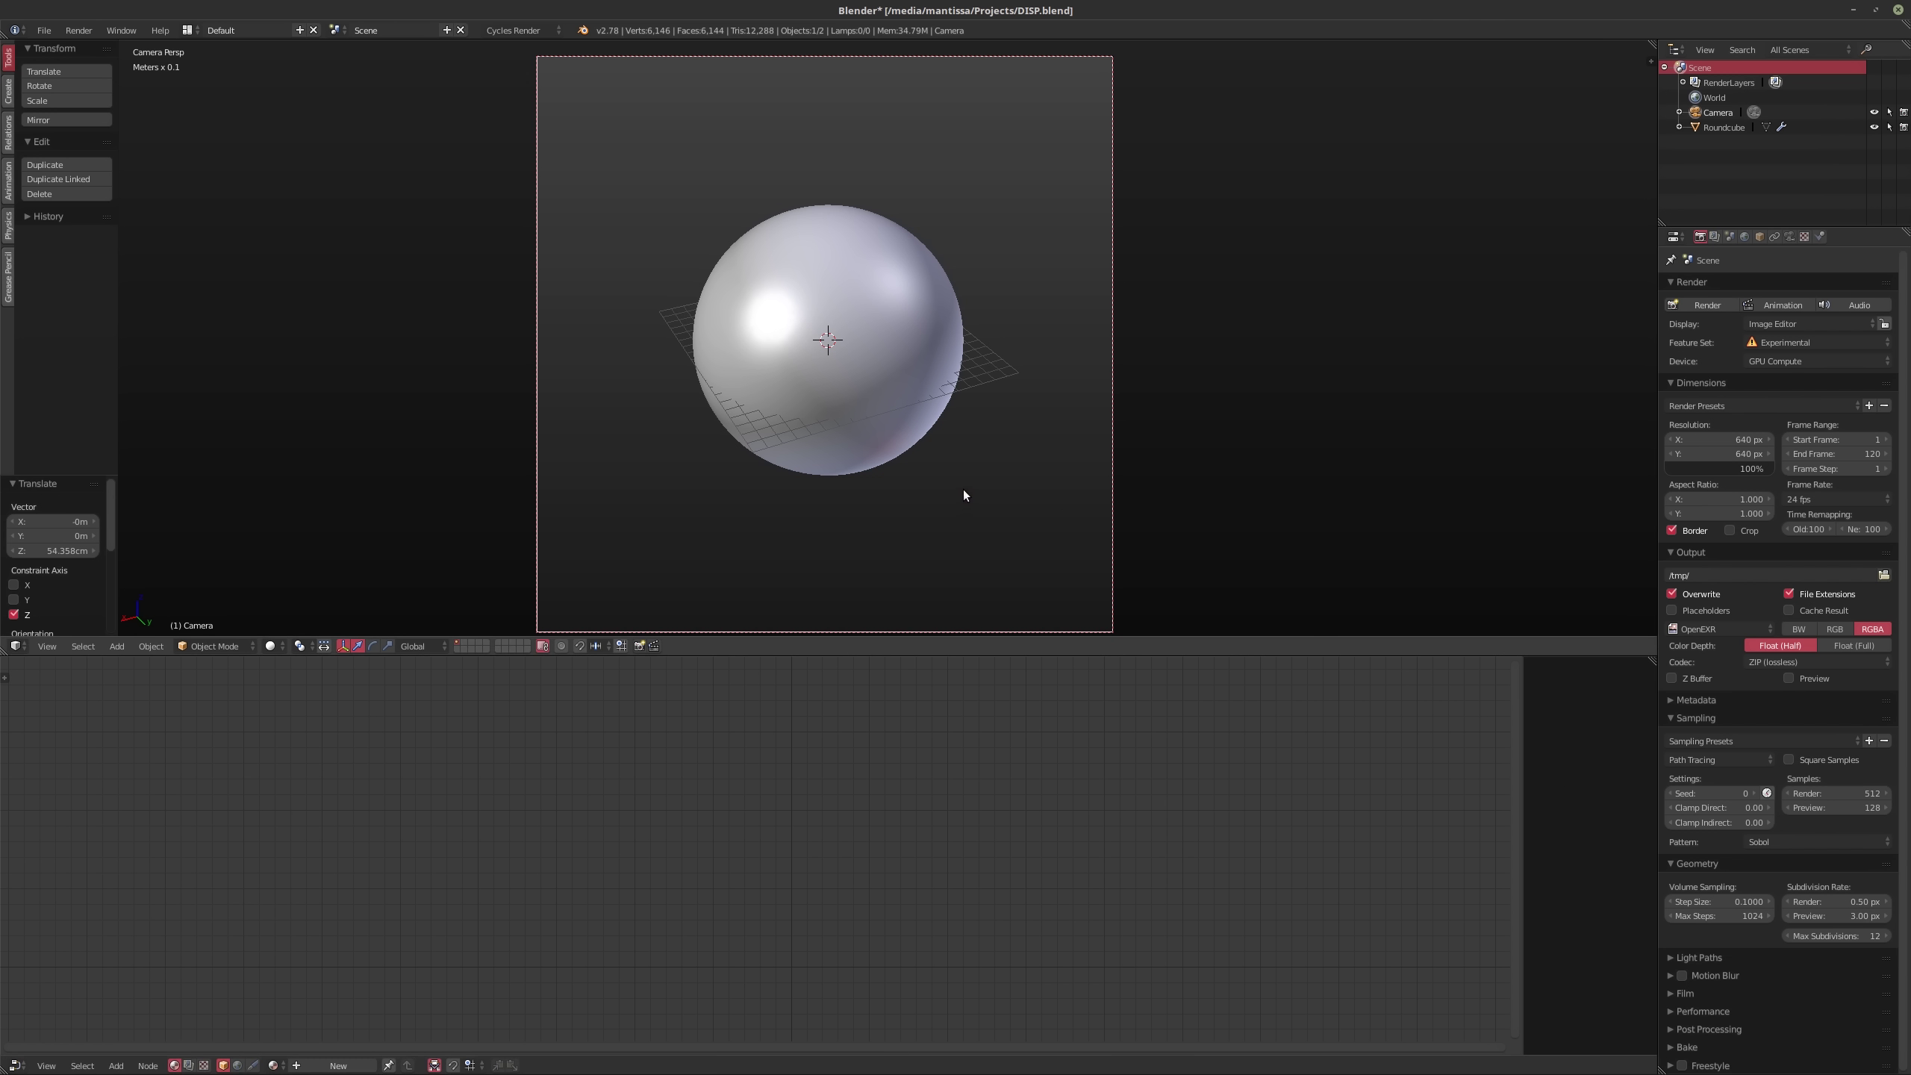
# Step: Save the file and run a test render of the camera view, stopping it once the displacement has been checked
pyautogui.hotkey('ctrl', 's')
pyautogui.press('F12')
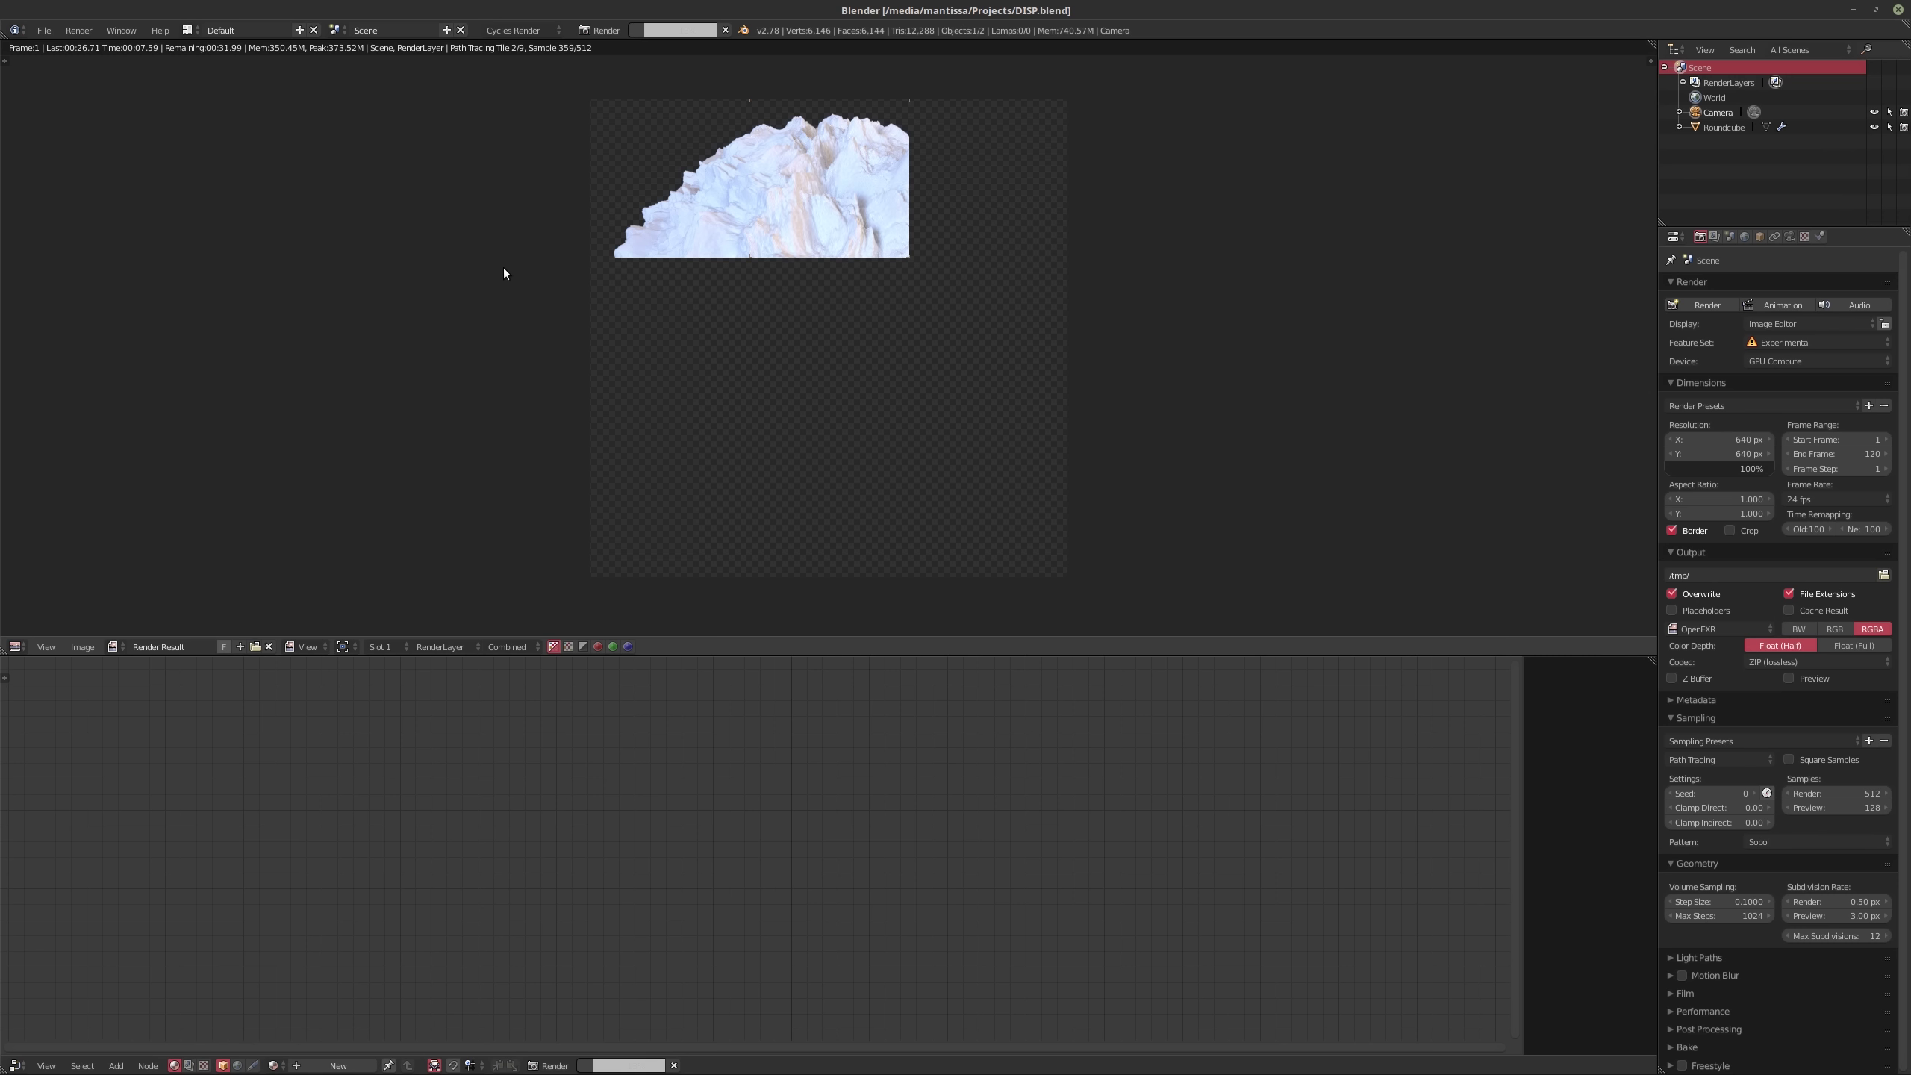
pyautogui.press('Escape')
pyautogui.press('Escape')
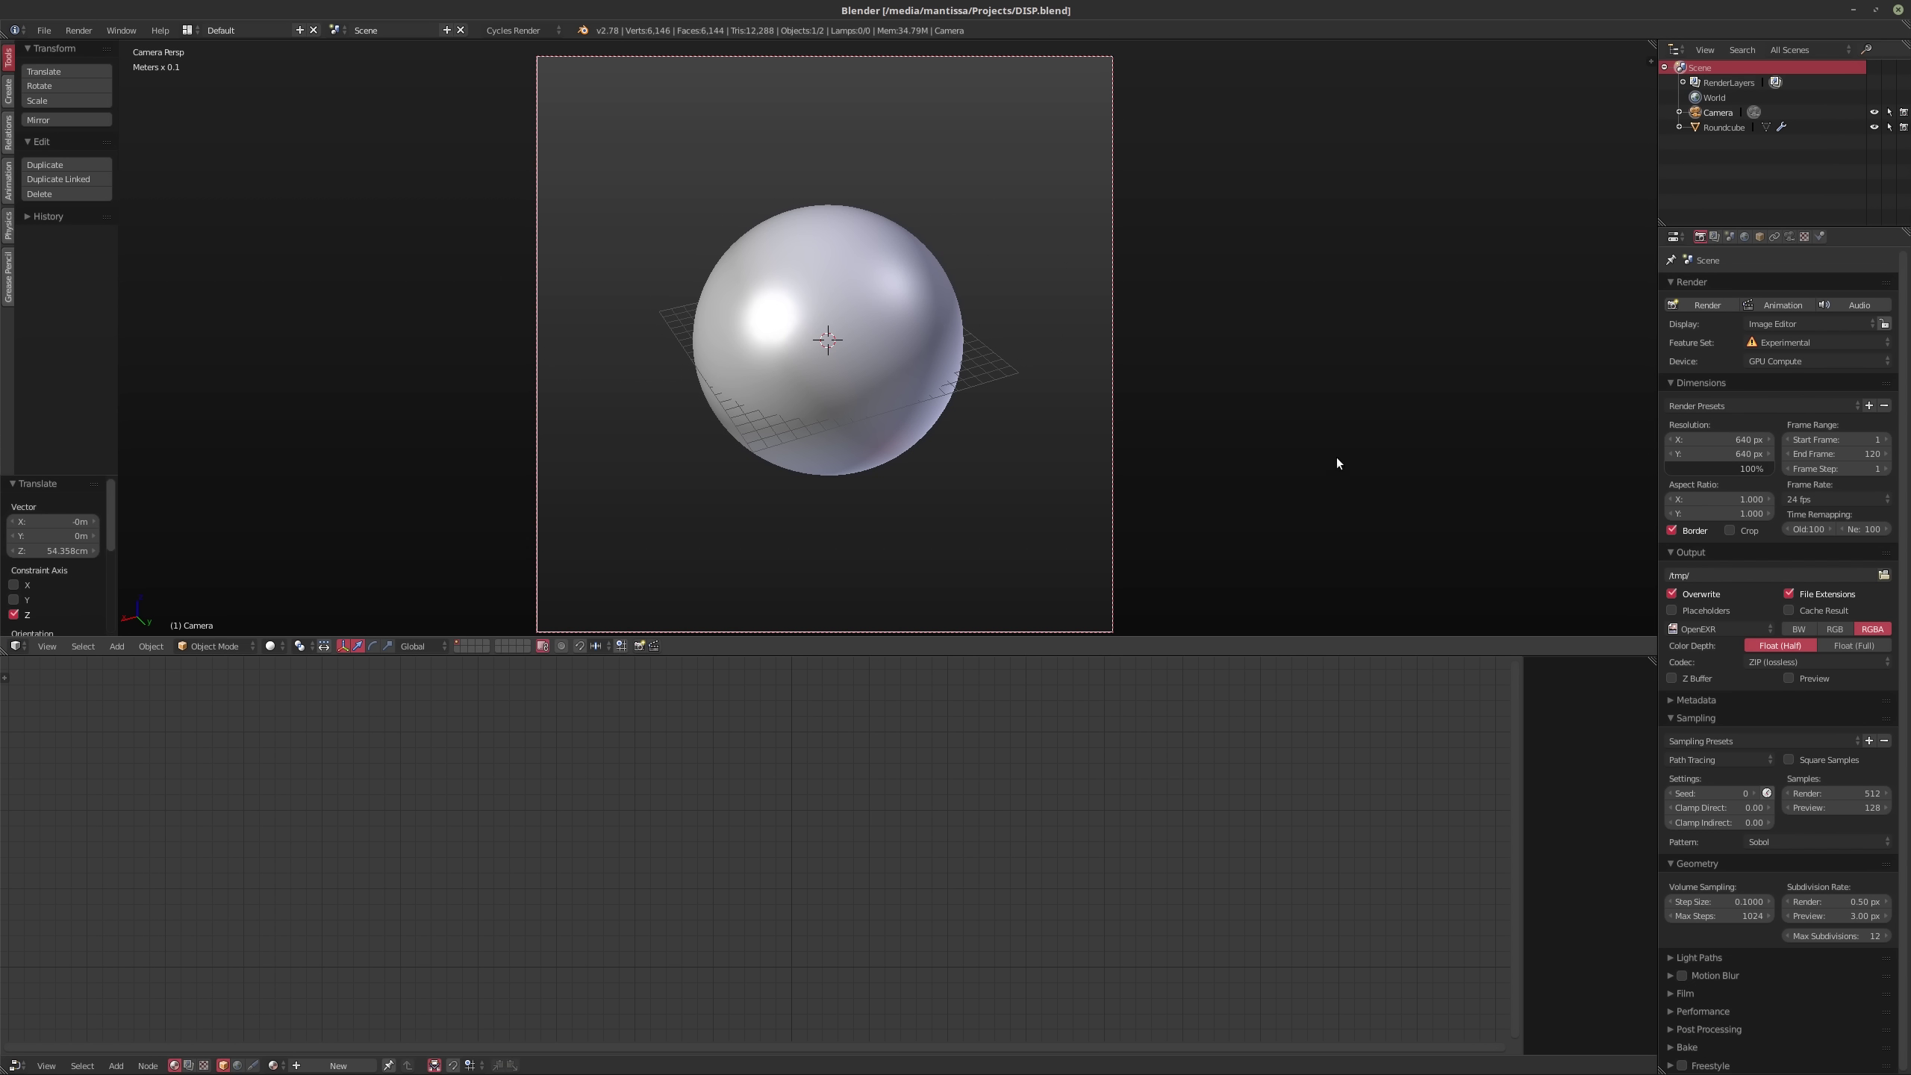
# Step: Set the render resolution to 1280 × 1280 px and check the larger render, returning to the camera view
pyautogui.click(1733, 442)
pyautogui.write('1280')
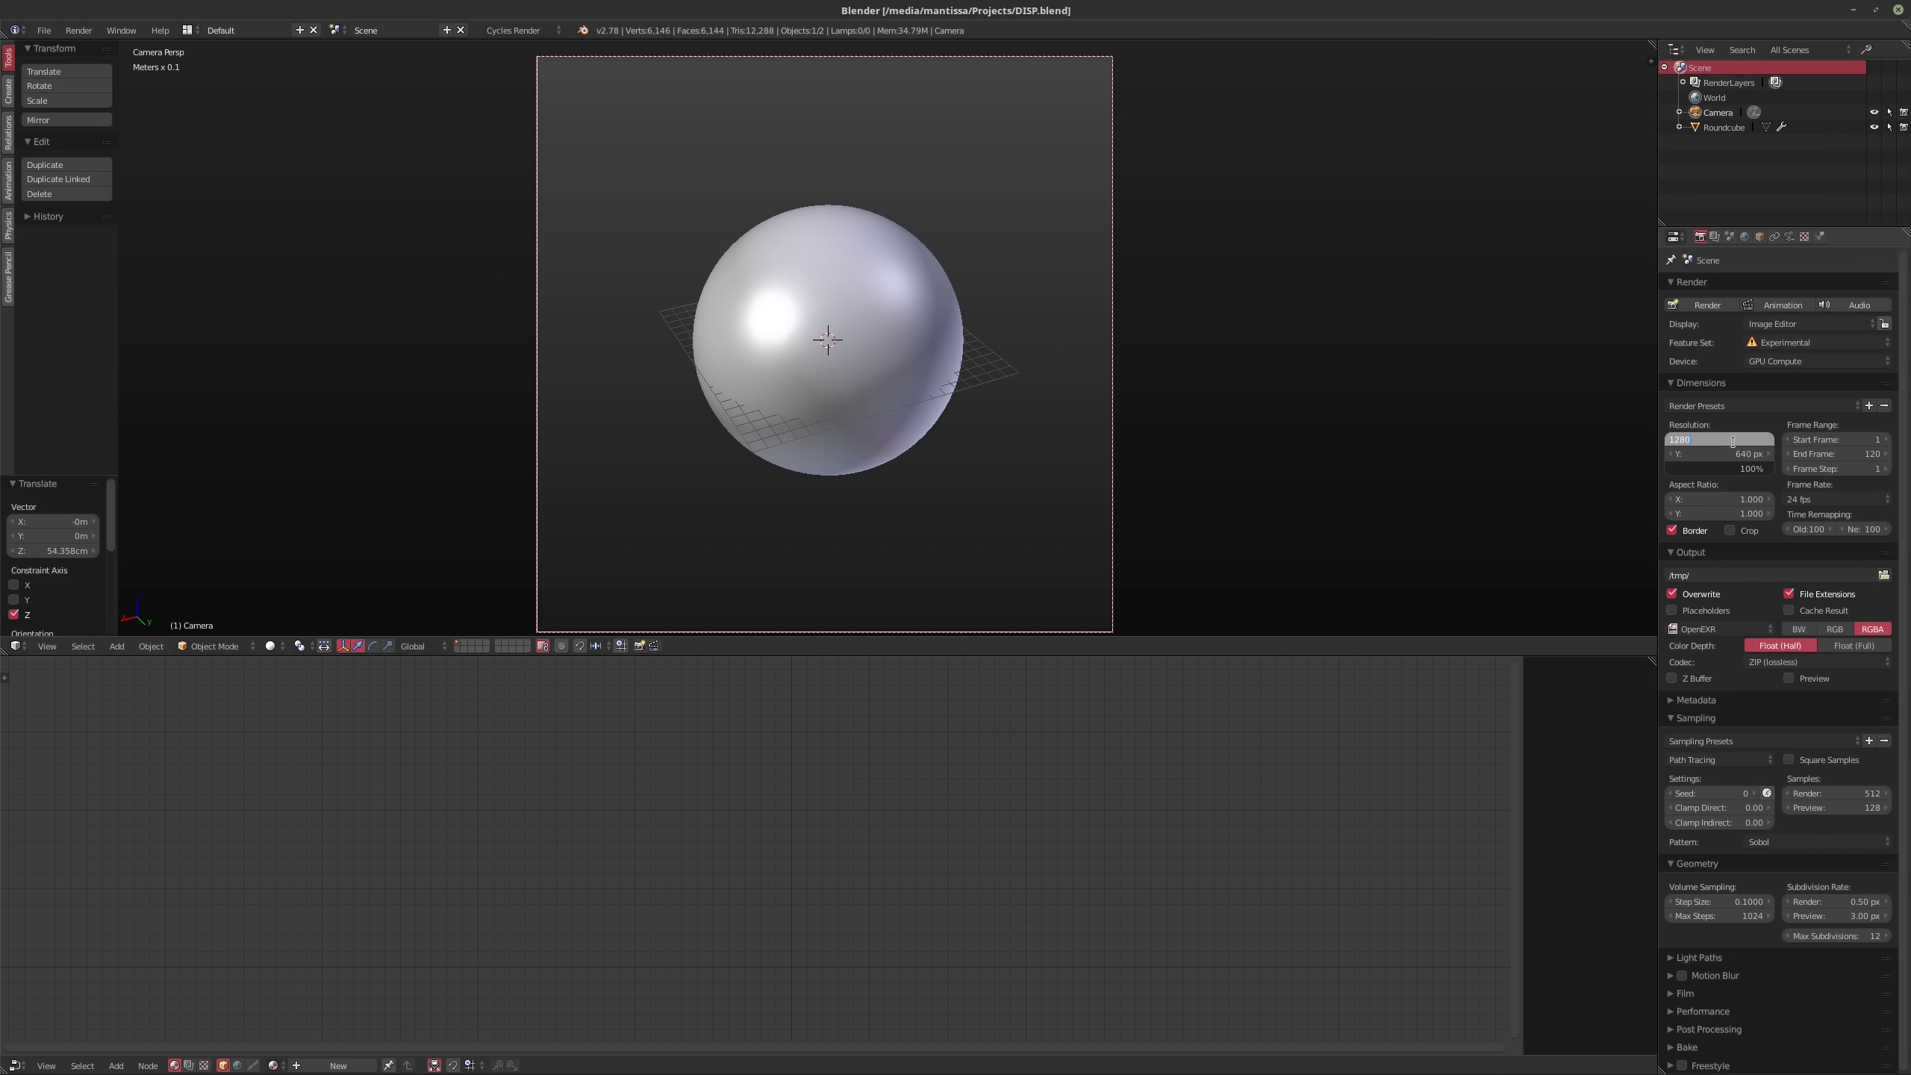
pyautogui.press('Tab')
pyautogui.write('1280')
pyautogui.press('Return')
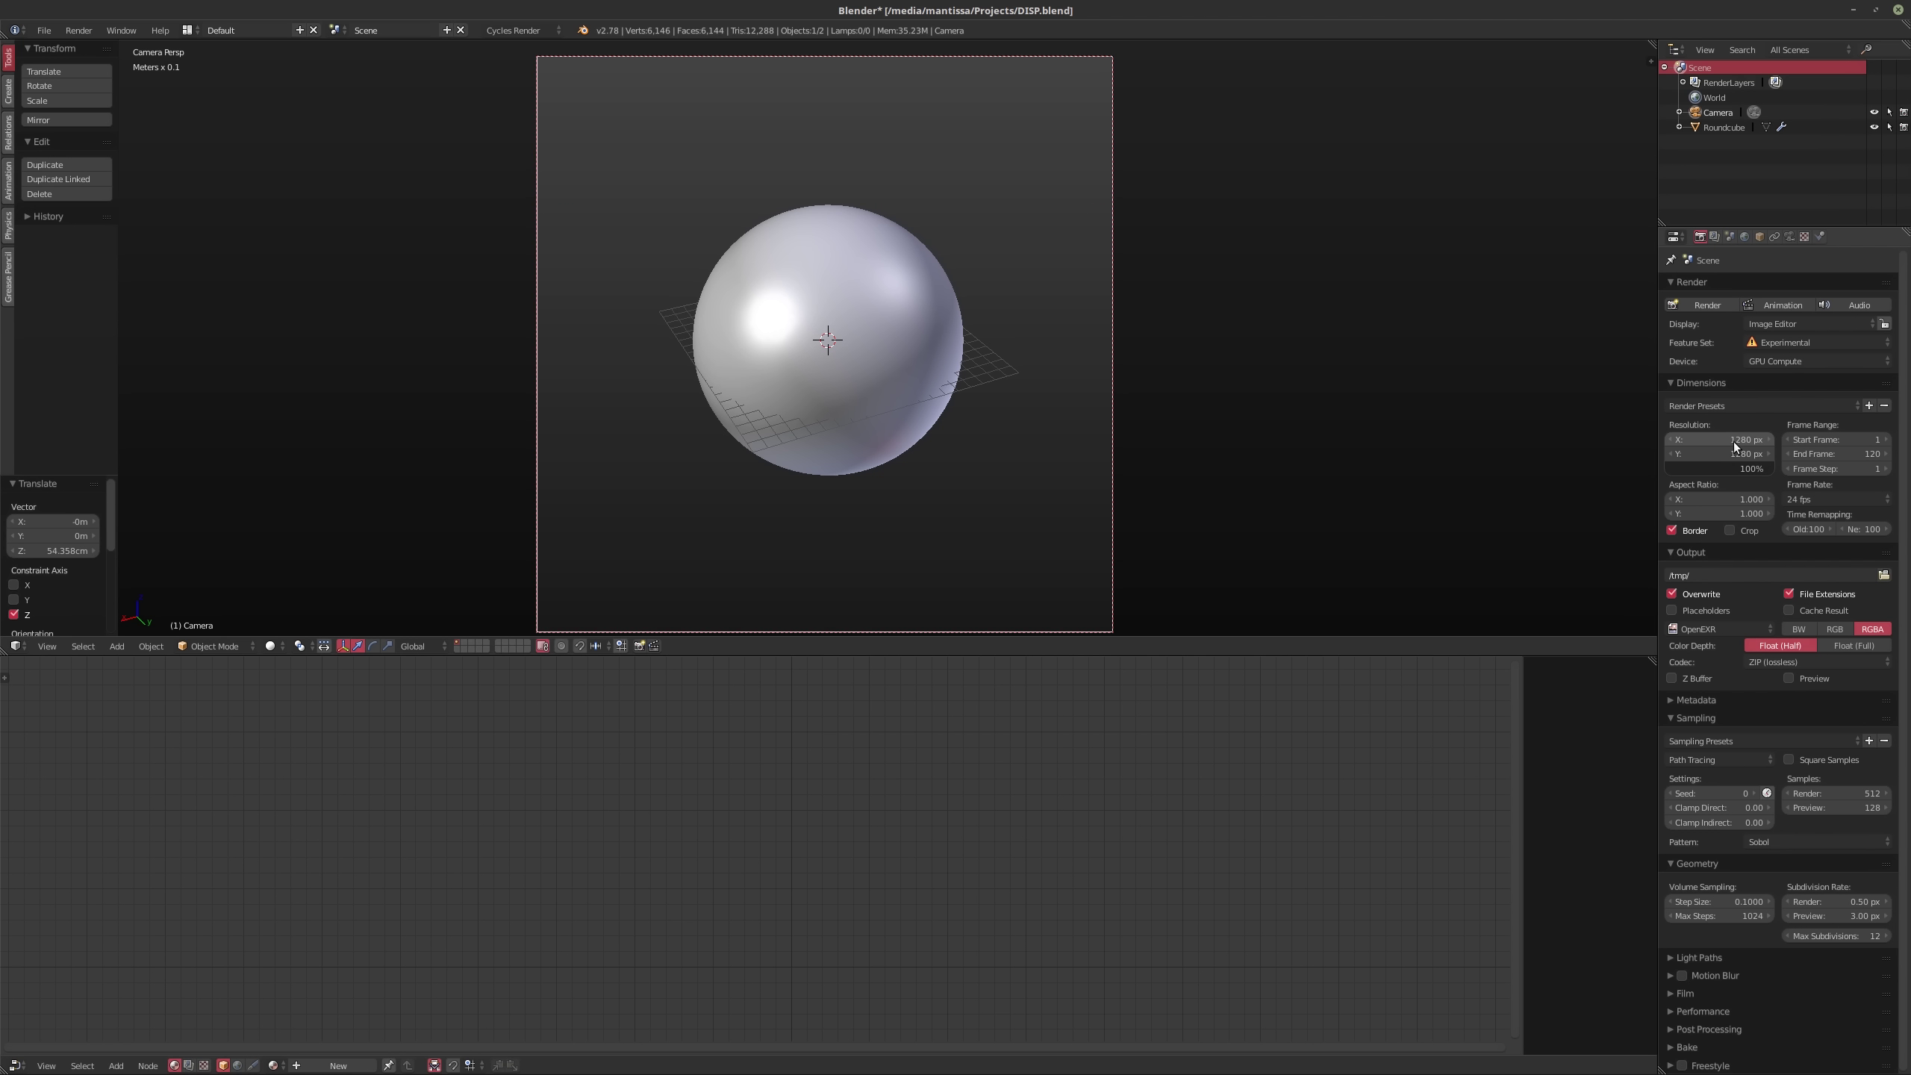
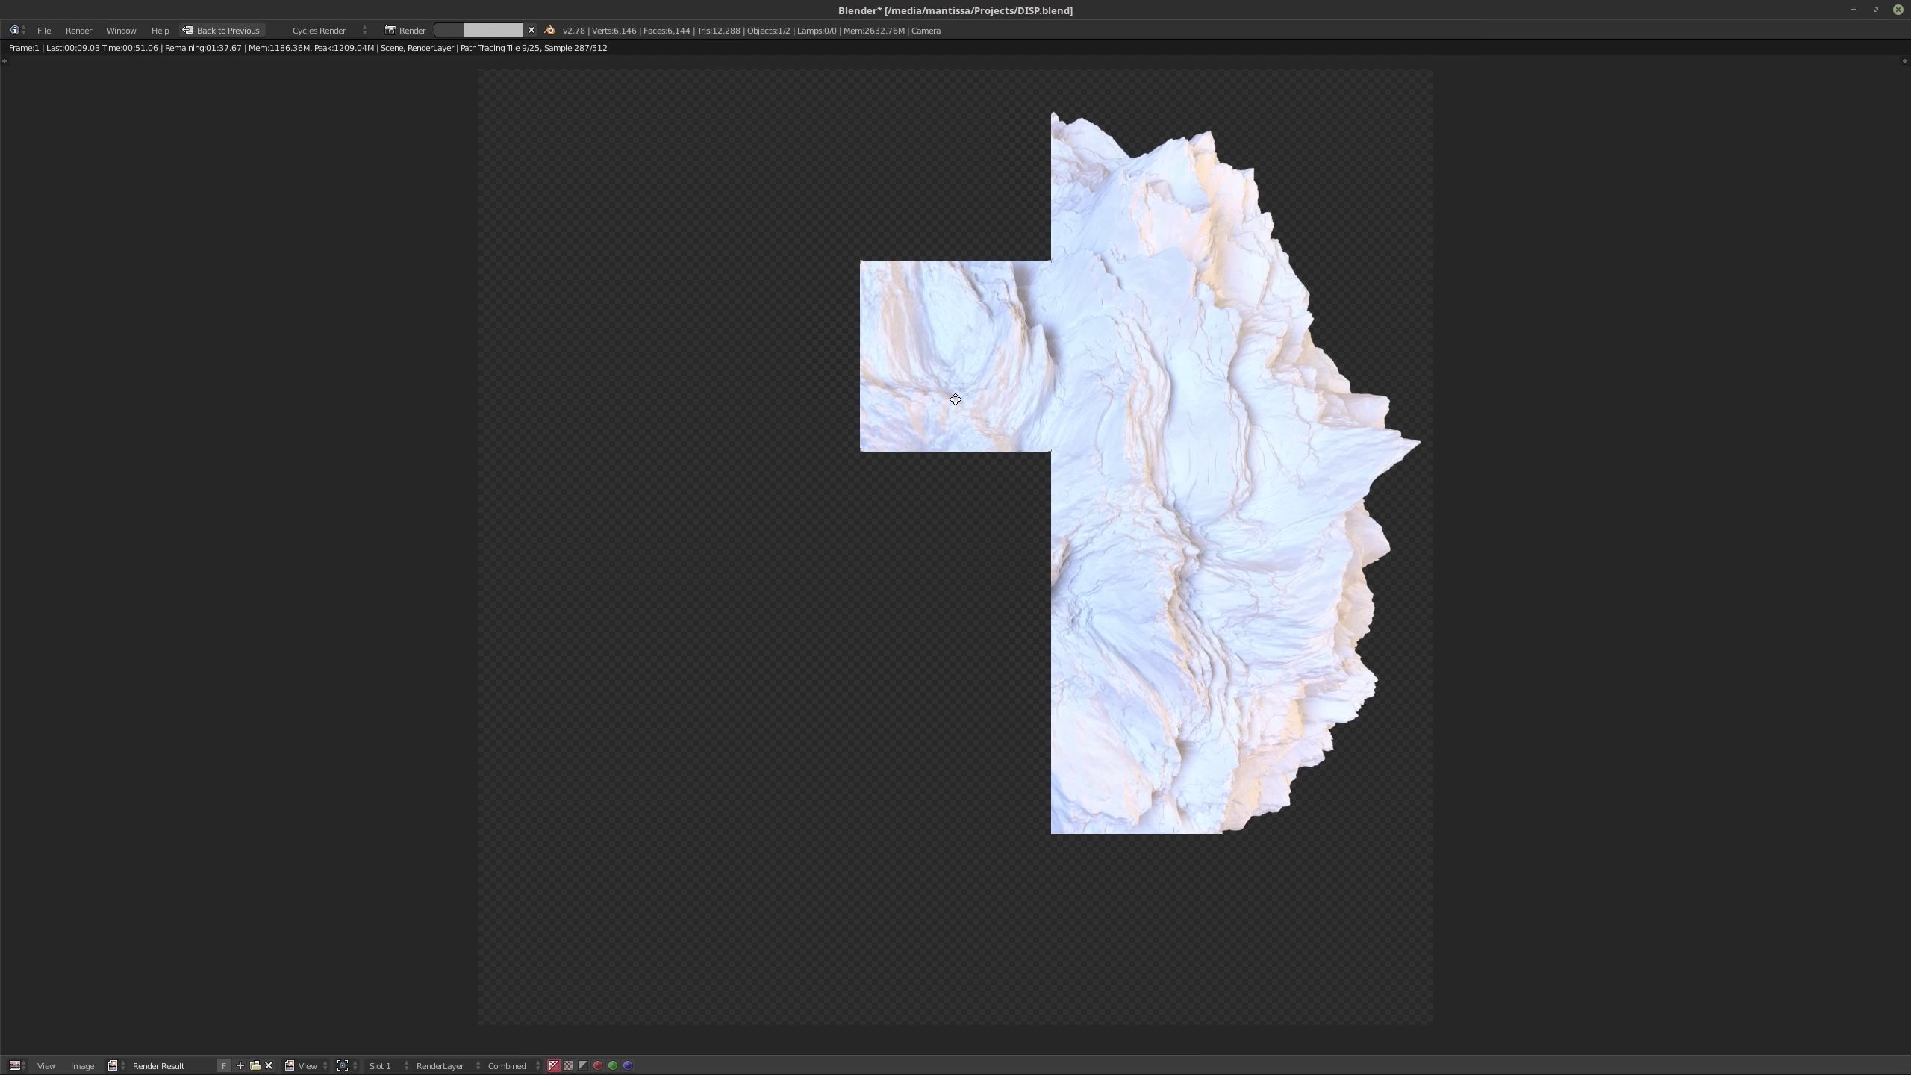
pyautogui.press('Escape')
pyautogui.press('Escape')
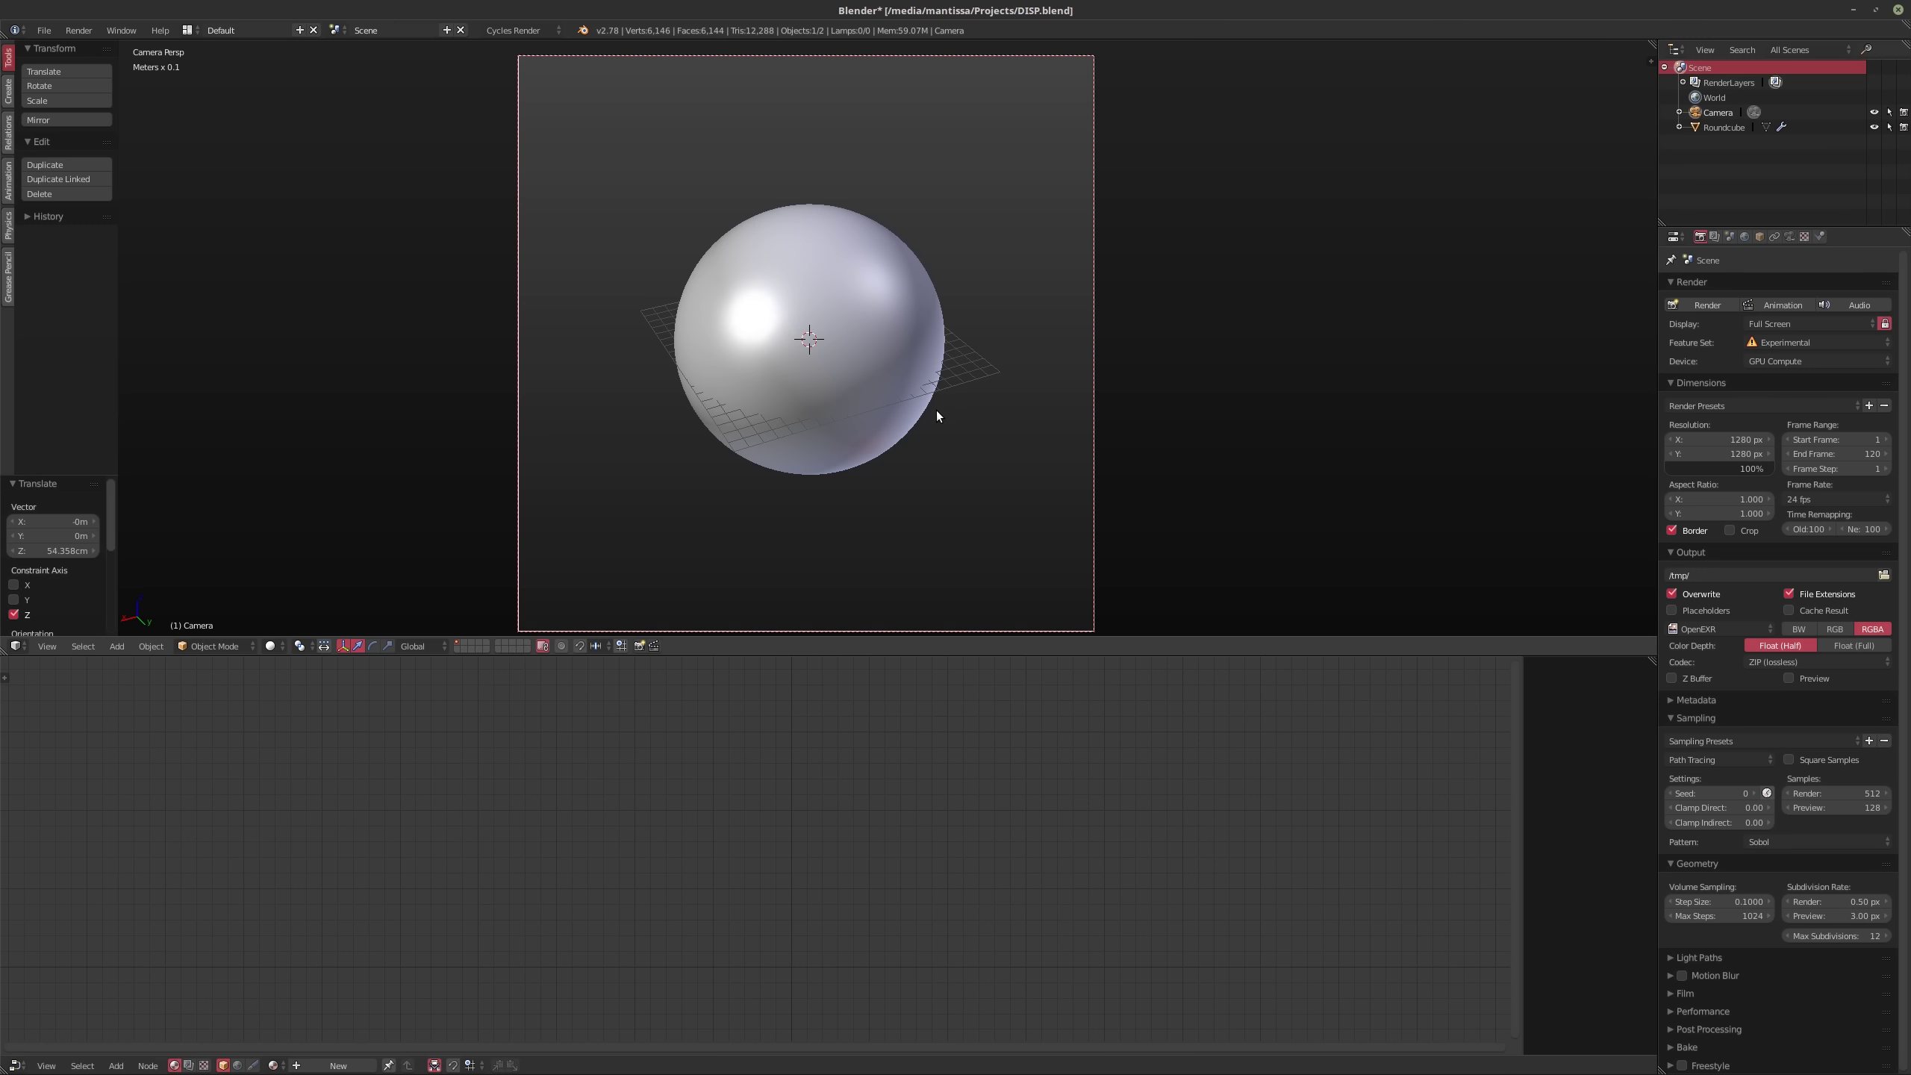
# Step: Set the displacement method of the sphere's material to Bump and preview it in rendered shading
pyautogui.rightClick(893, 407)
pyautogui.click(1819, 237)
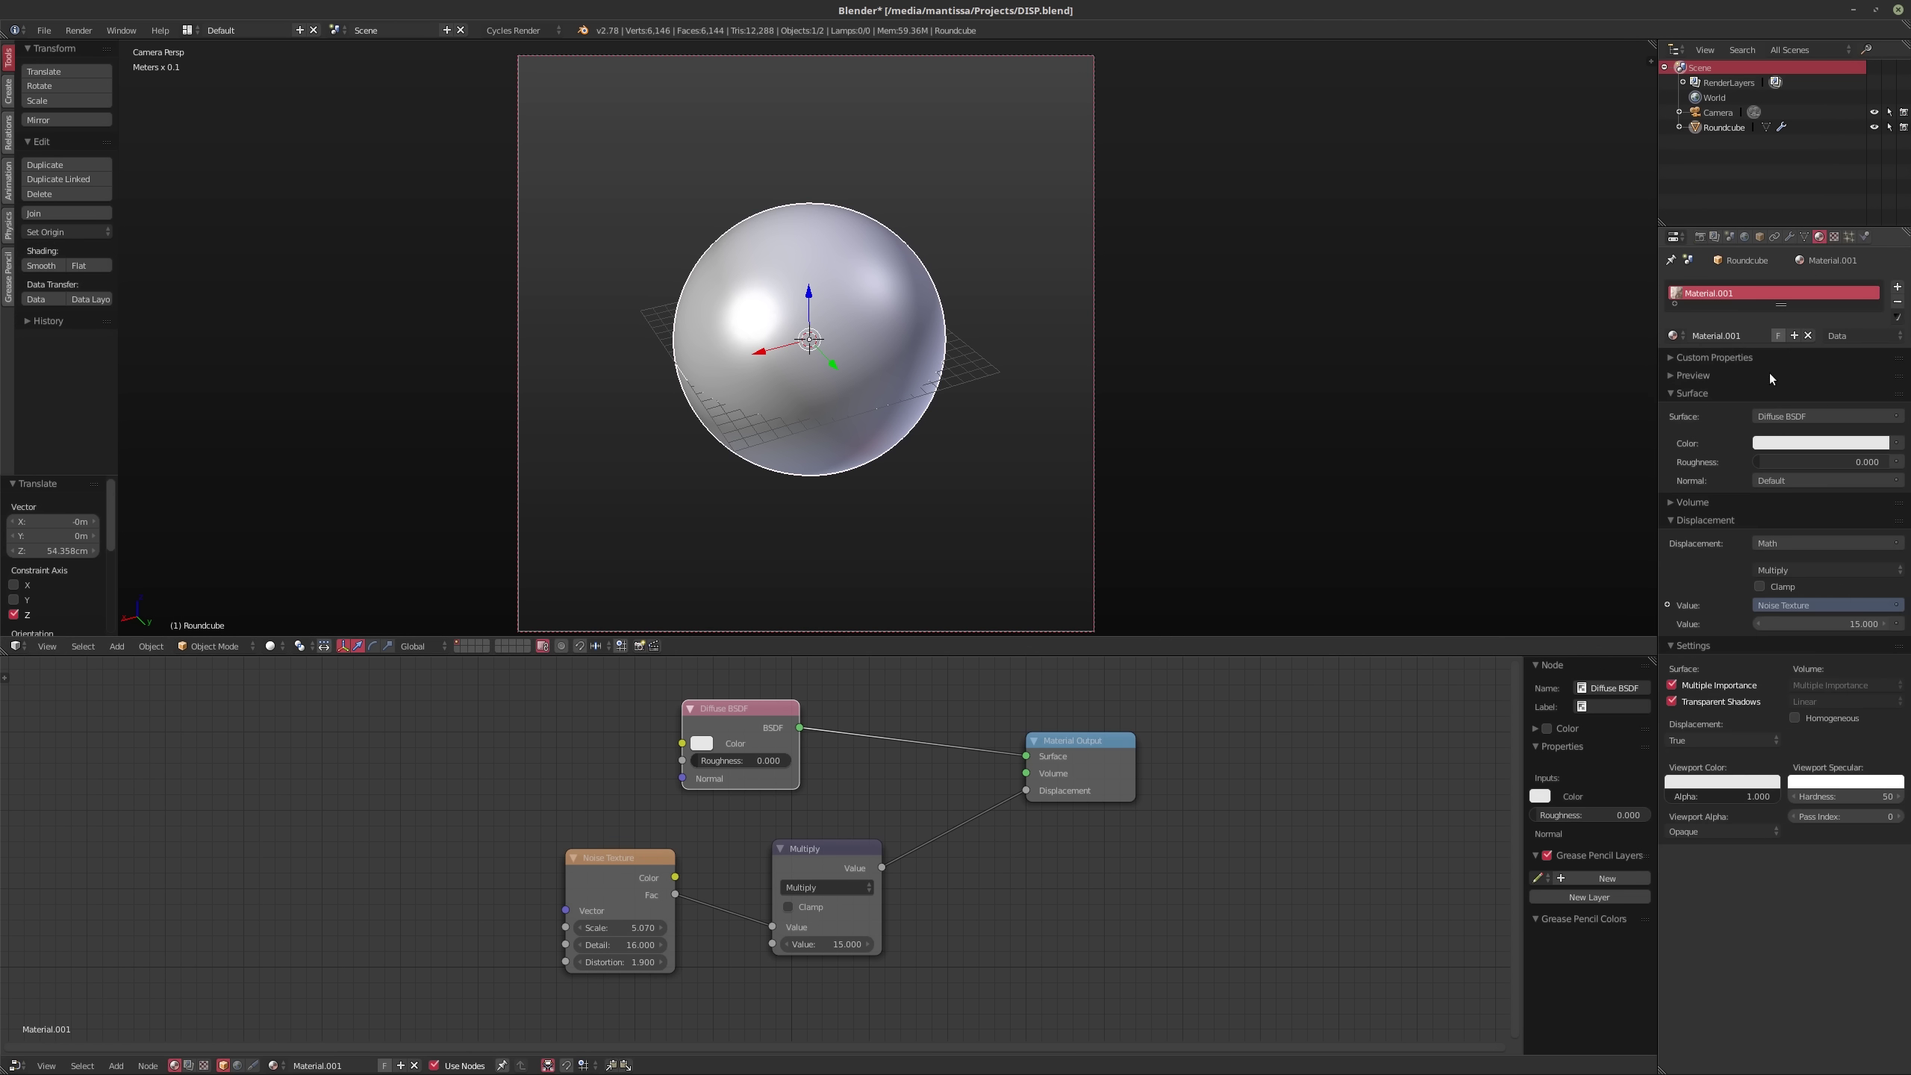
pyautogui.click(1718, 742)
pyautogui.click(1717, 724)
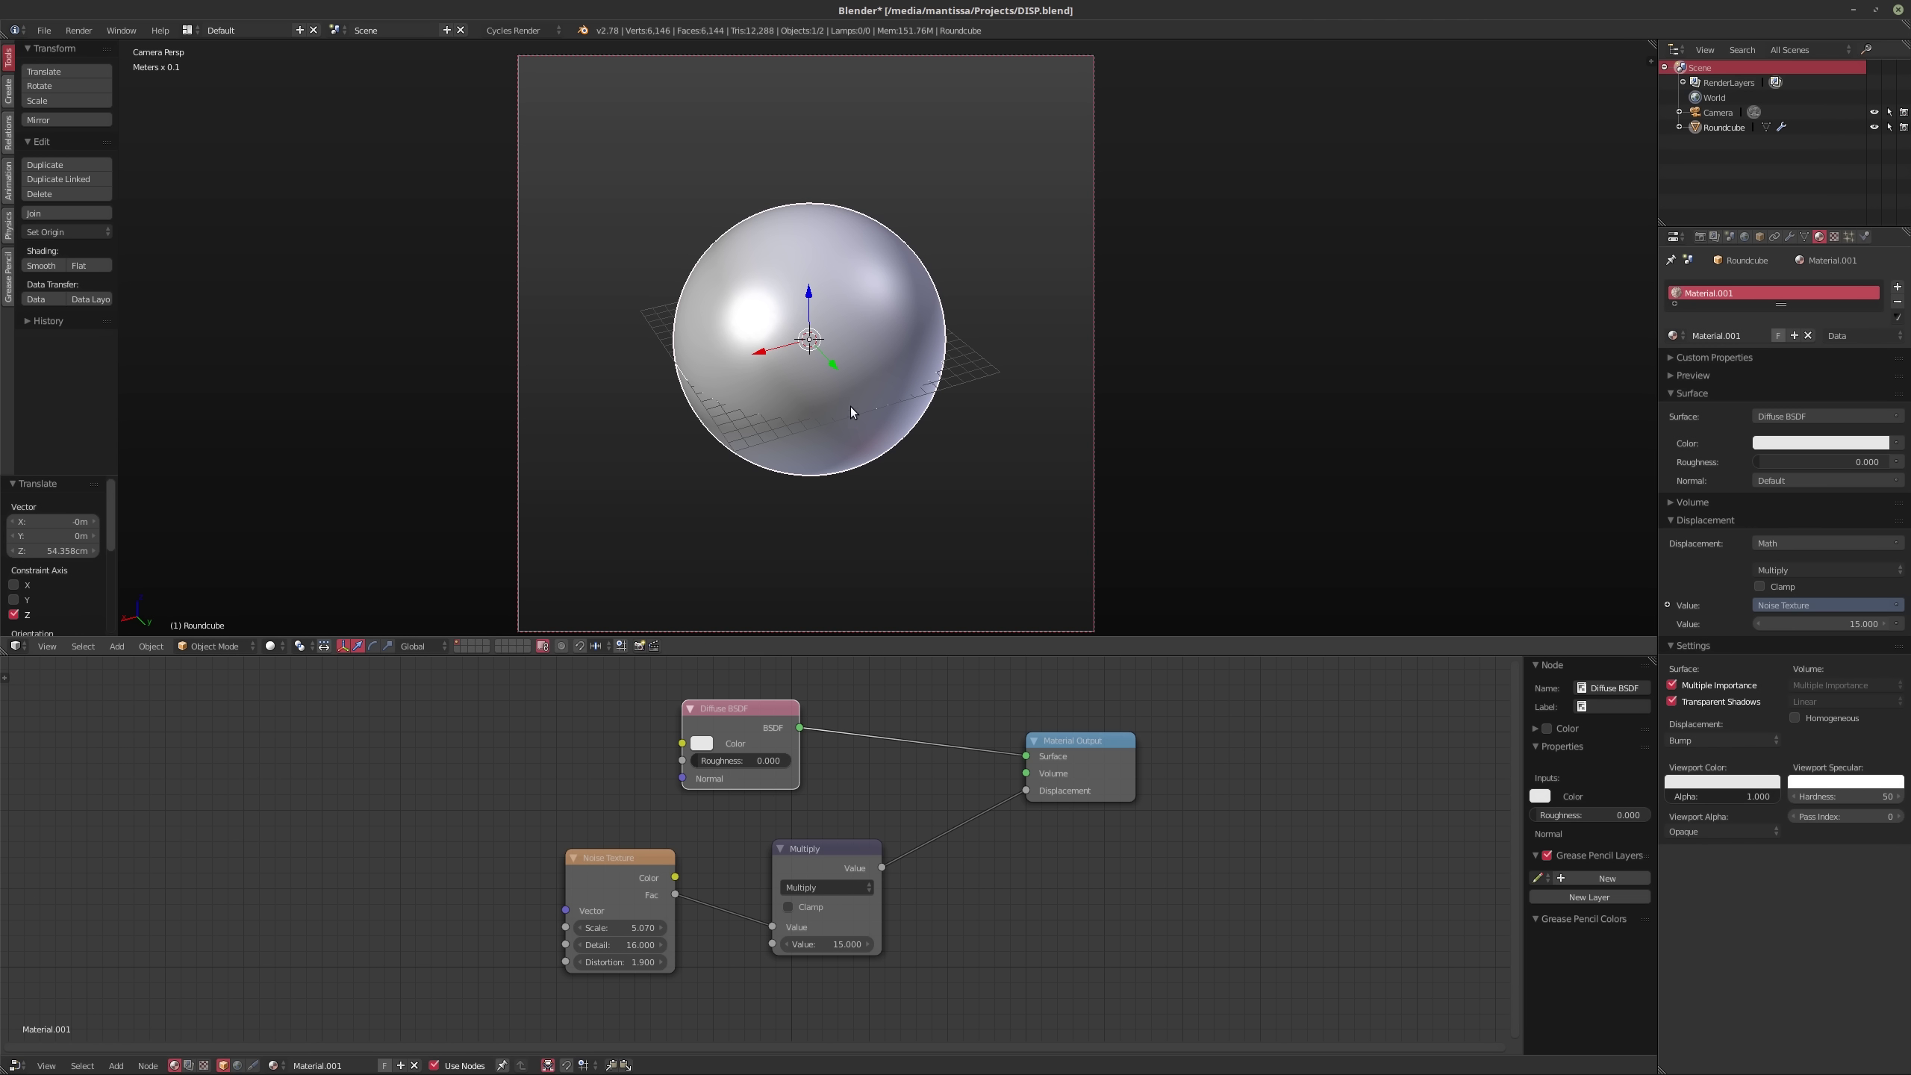
pyautogui.hotkey('shift', 'z')
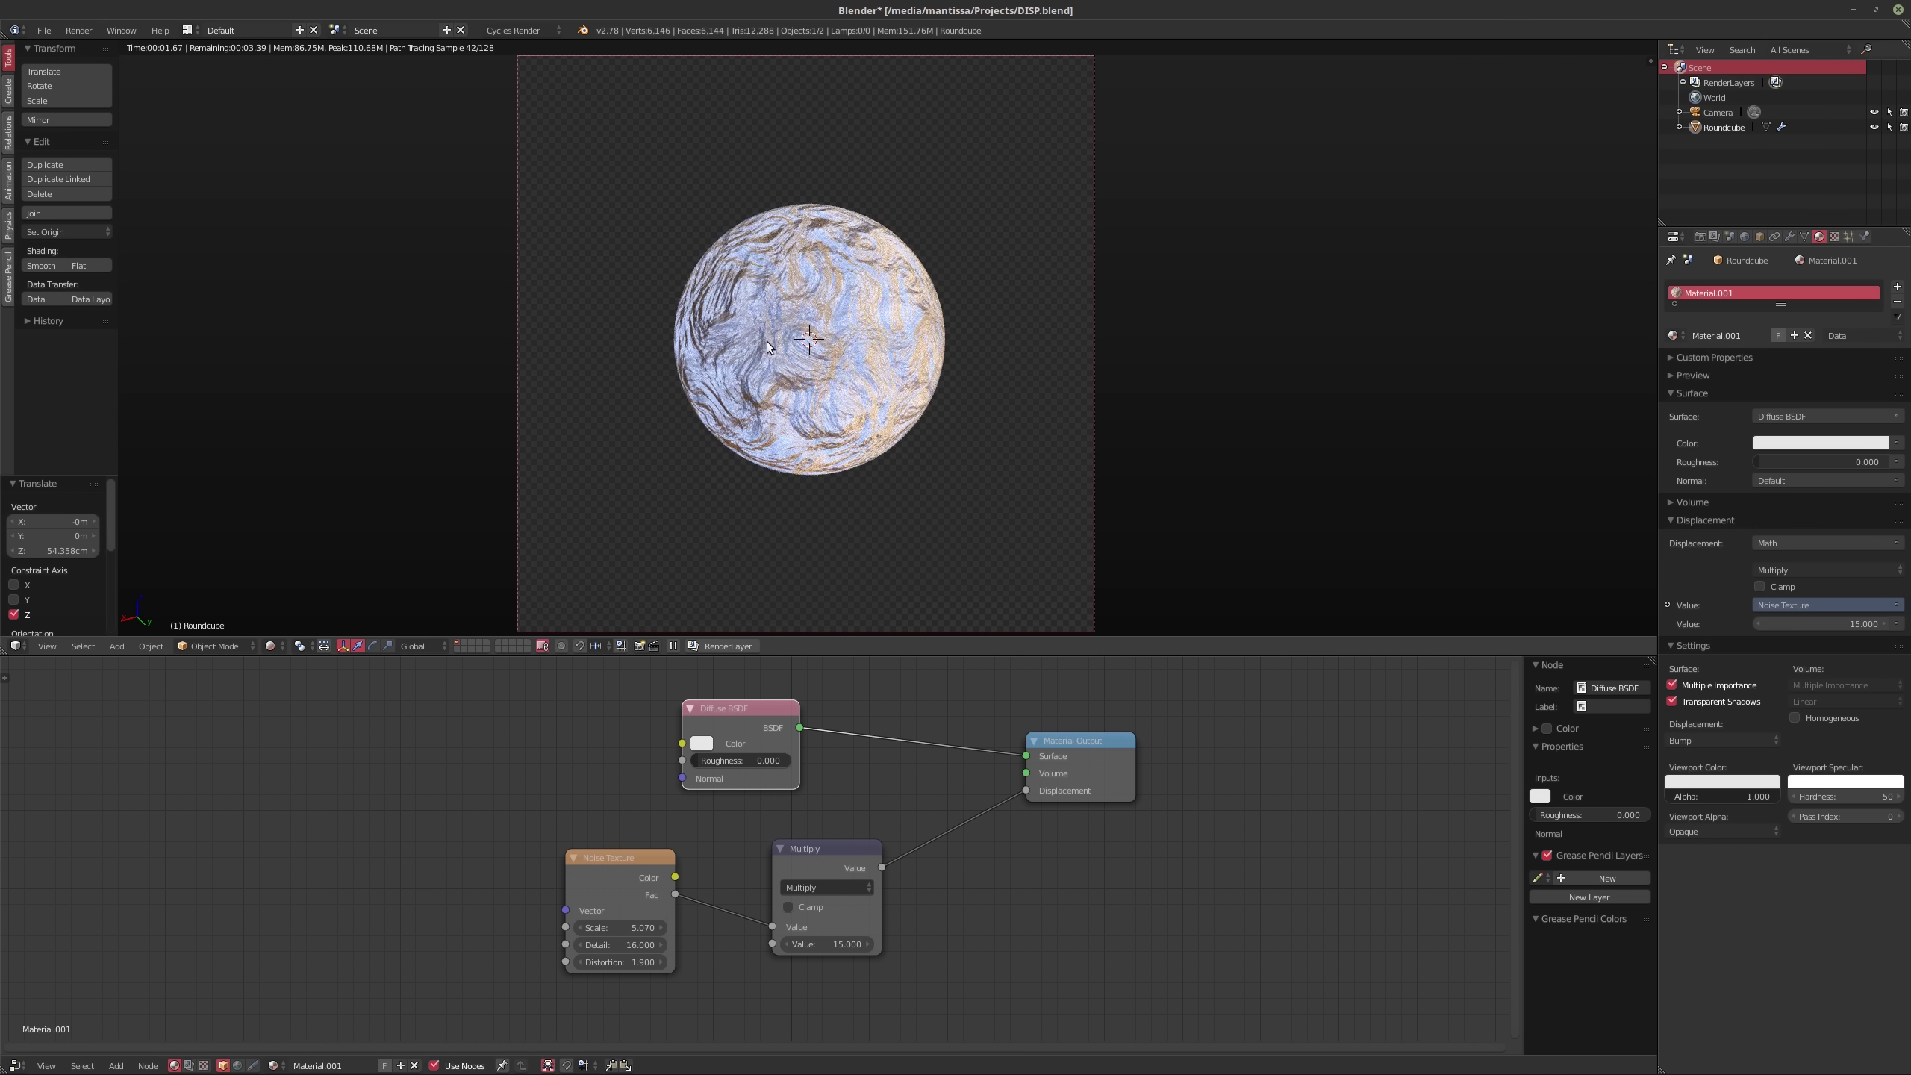
pyautogui.hotkey('shift', 'z')
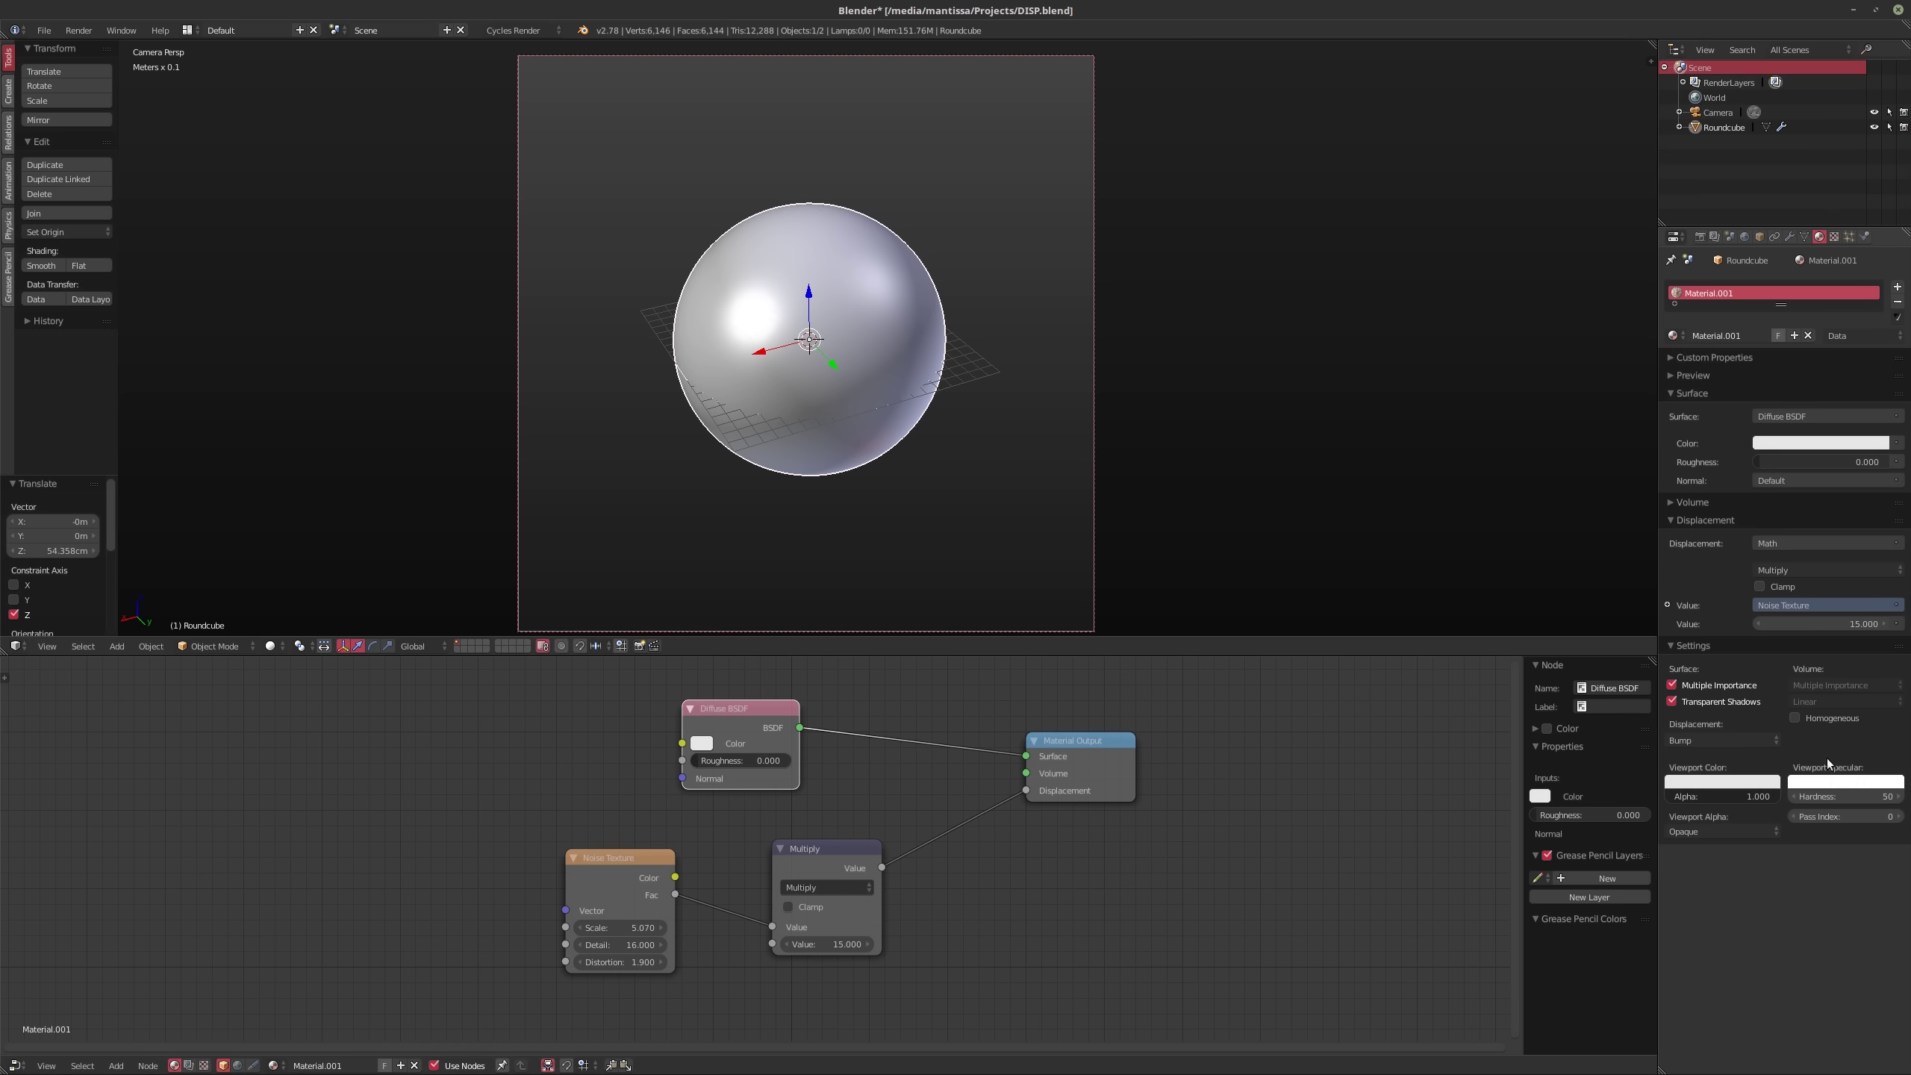
# Step: Set the material's displacement method to Both, save the file and preview the sphere in rendered shading
pyautogui.click(1722, 741)
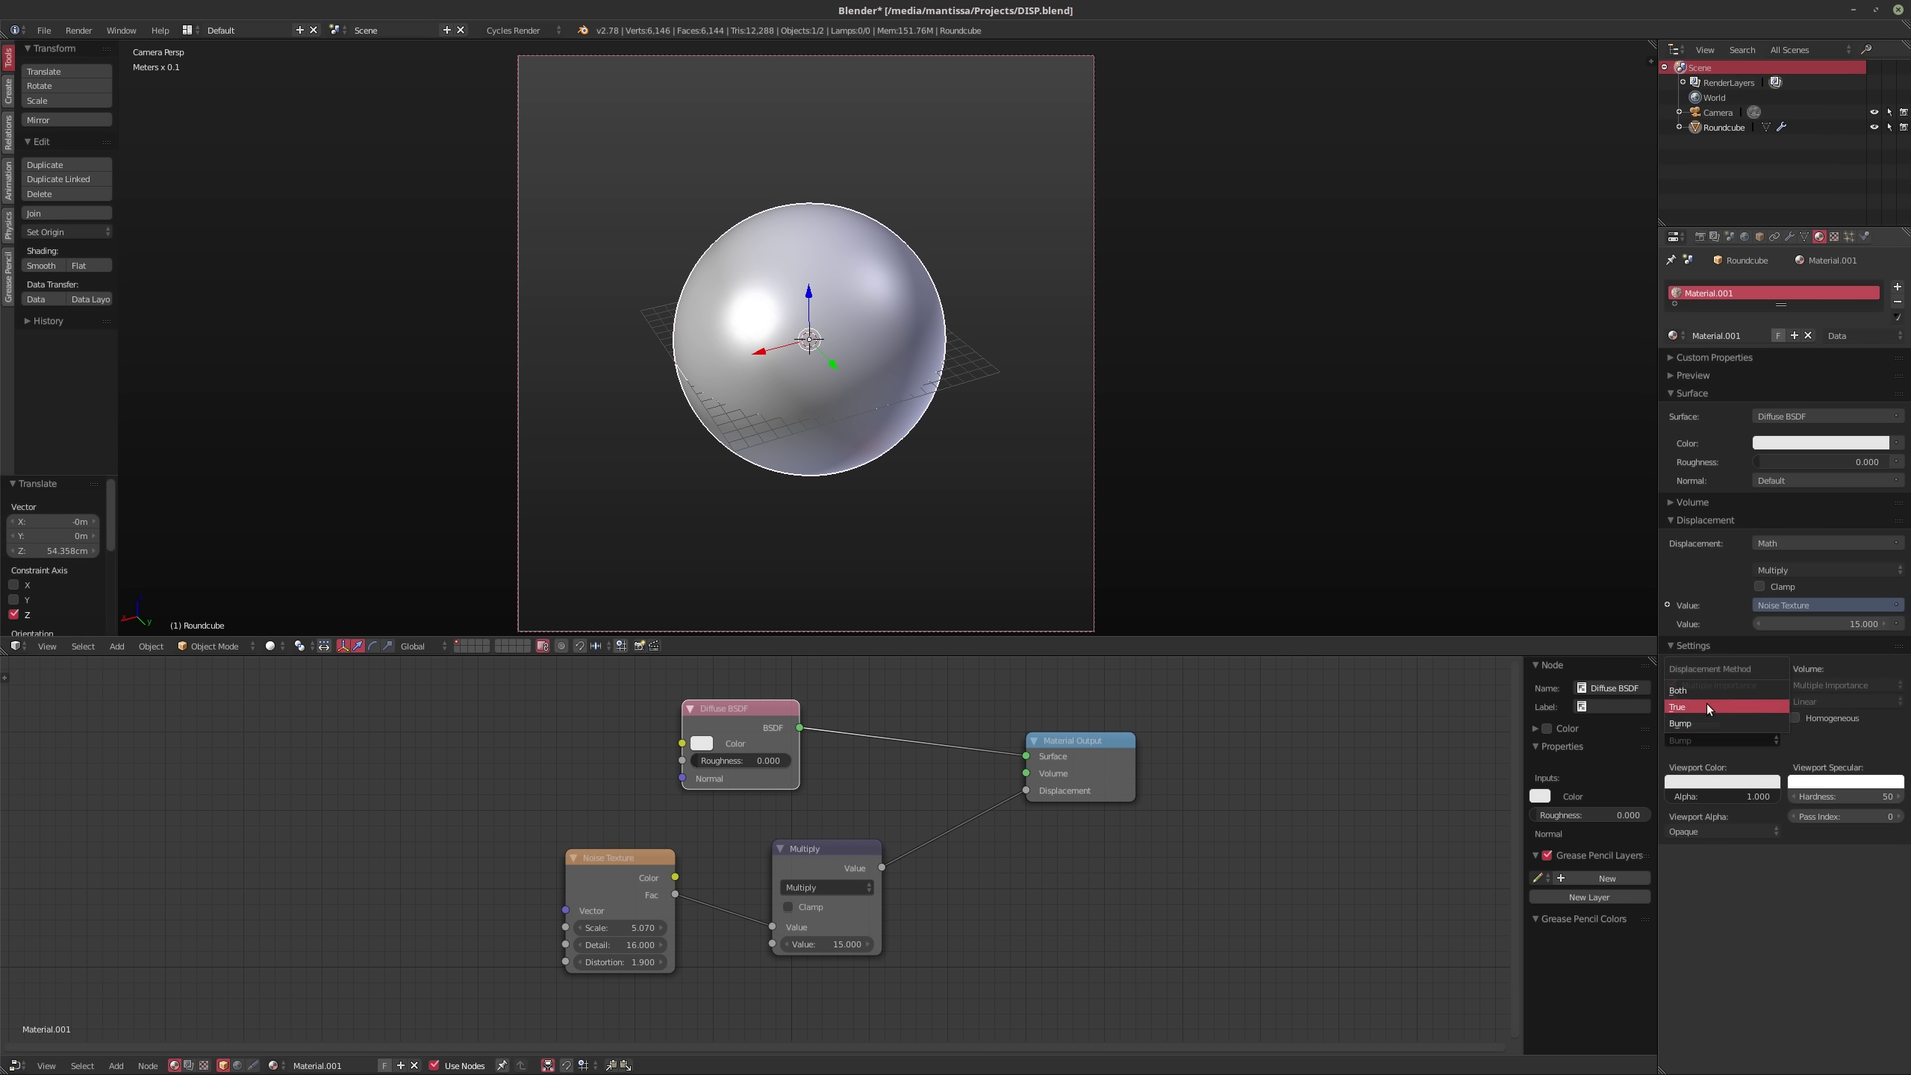
pyautogui.click(1684, 691)
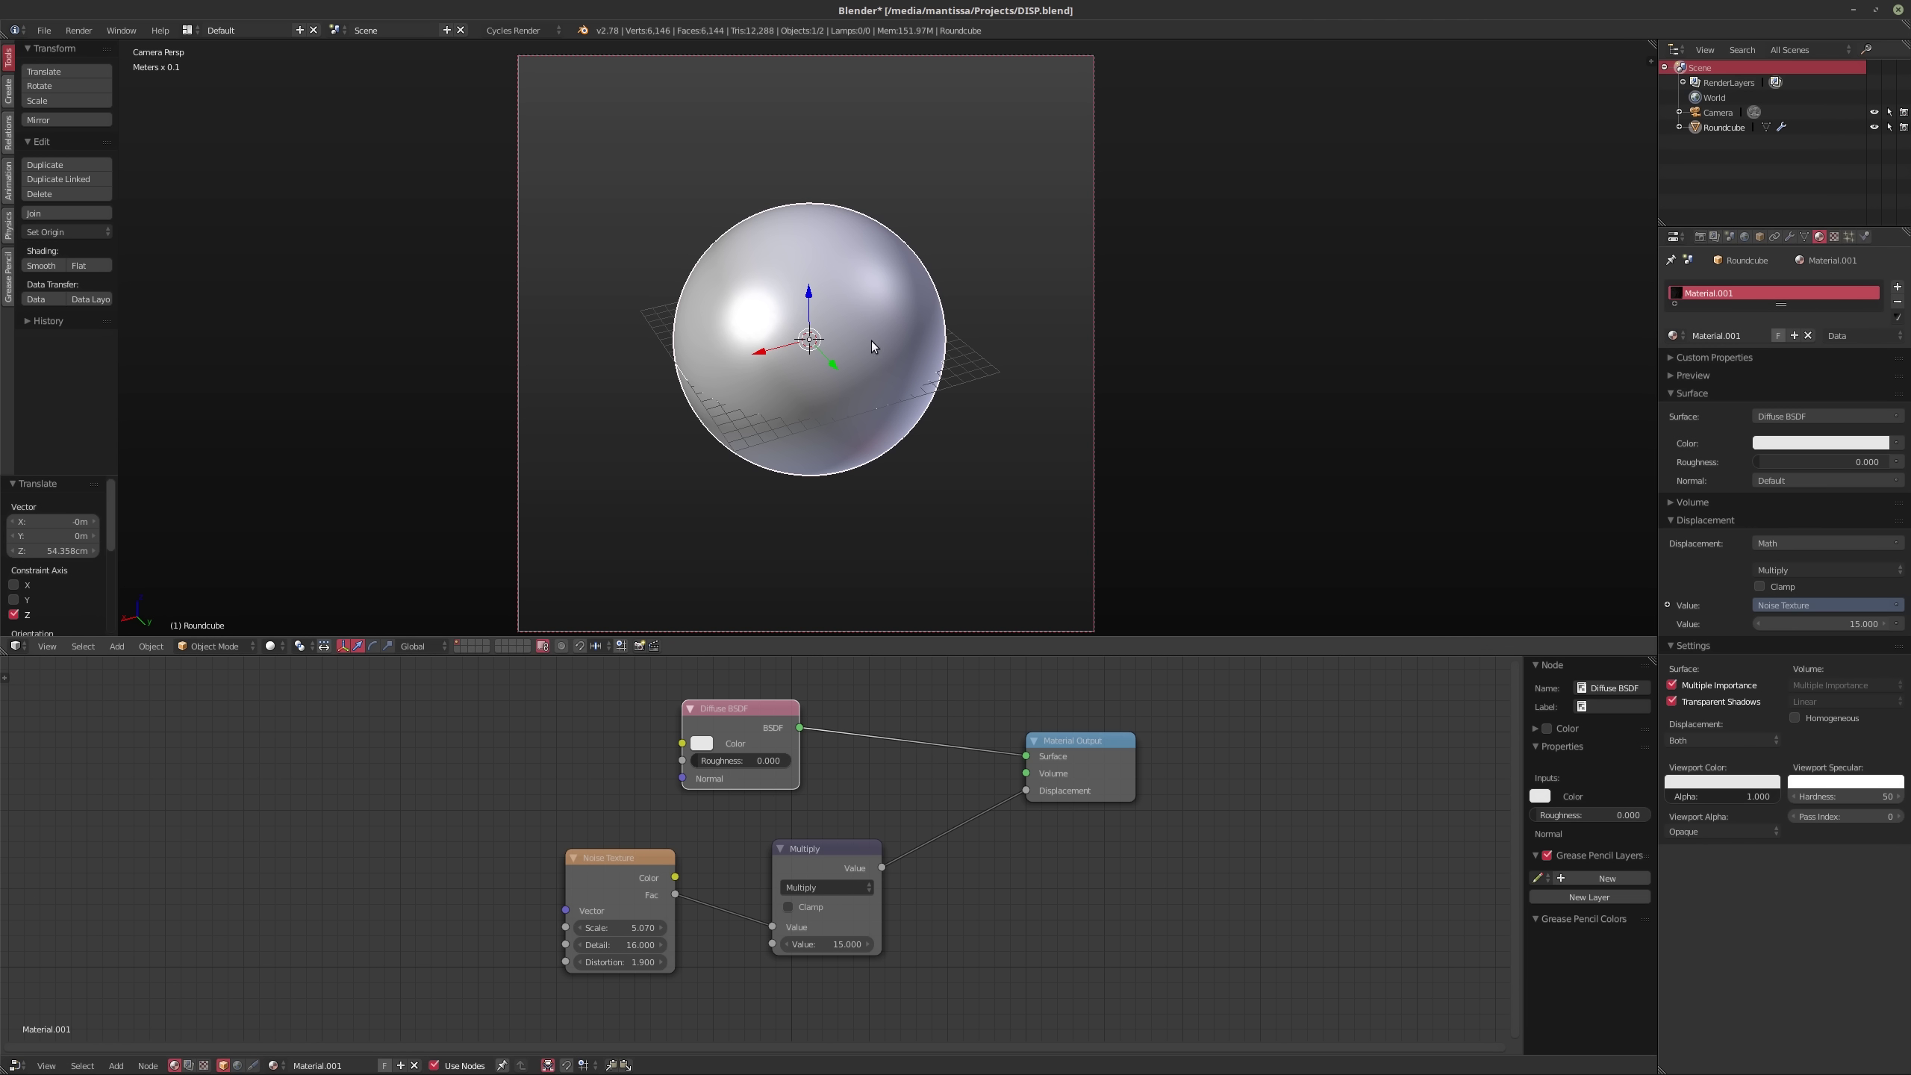
pyautogui.hotkey('ctrl', 's')
pyautogui.click(833, 357)
pyautogui.hotkey('shift', 'z')
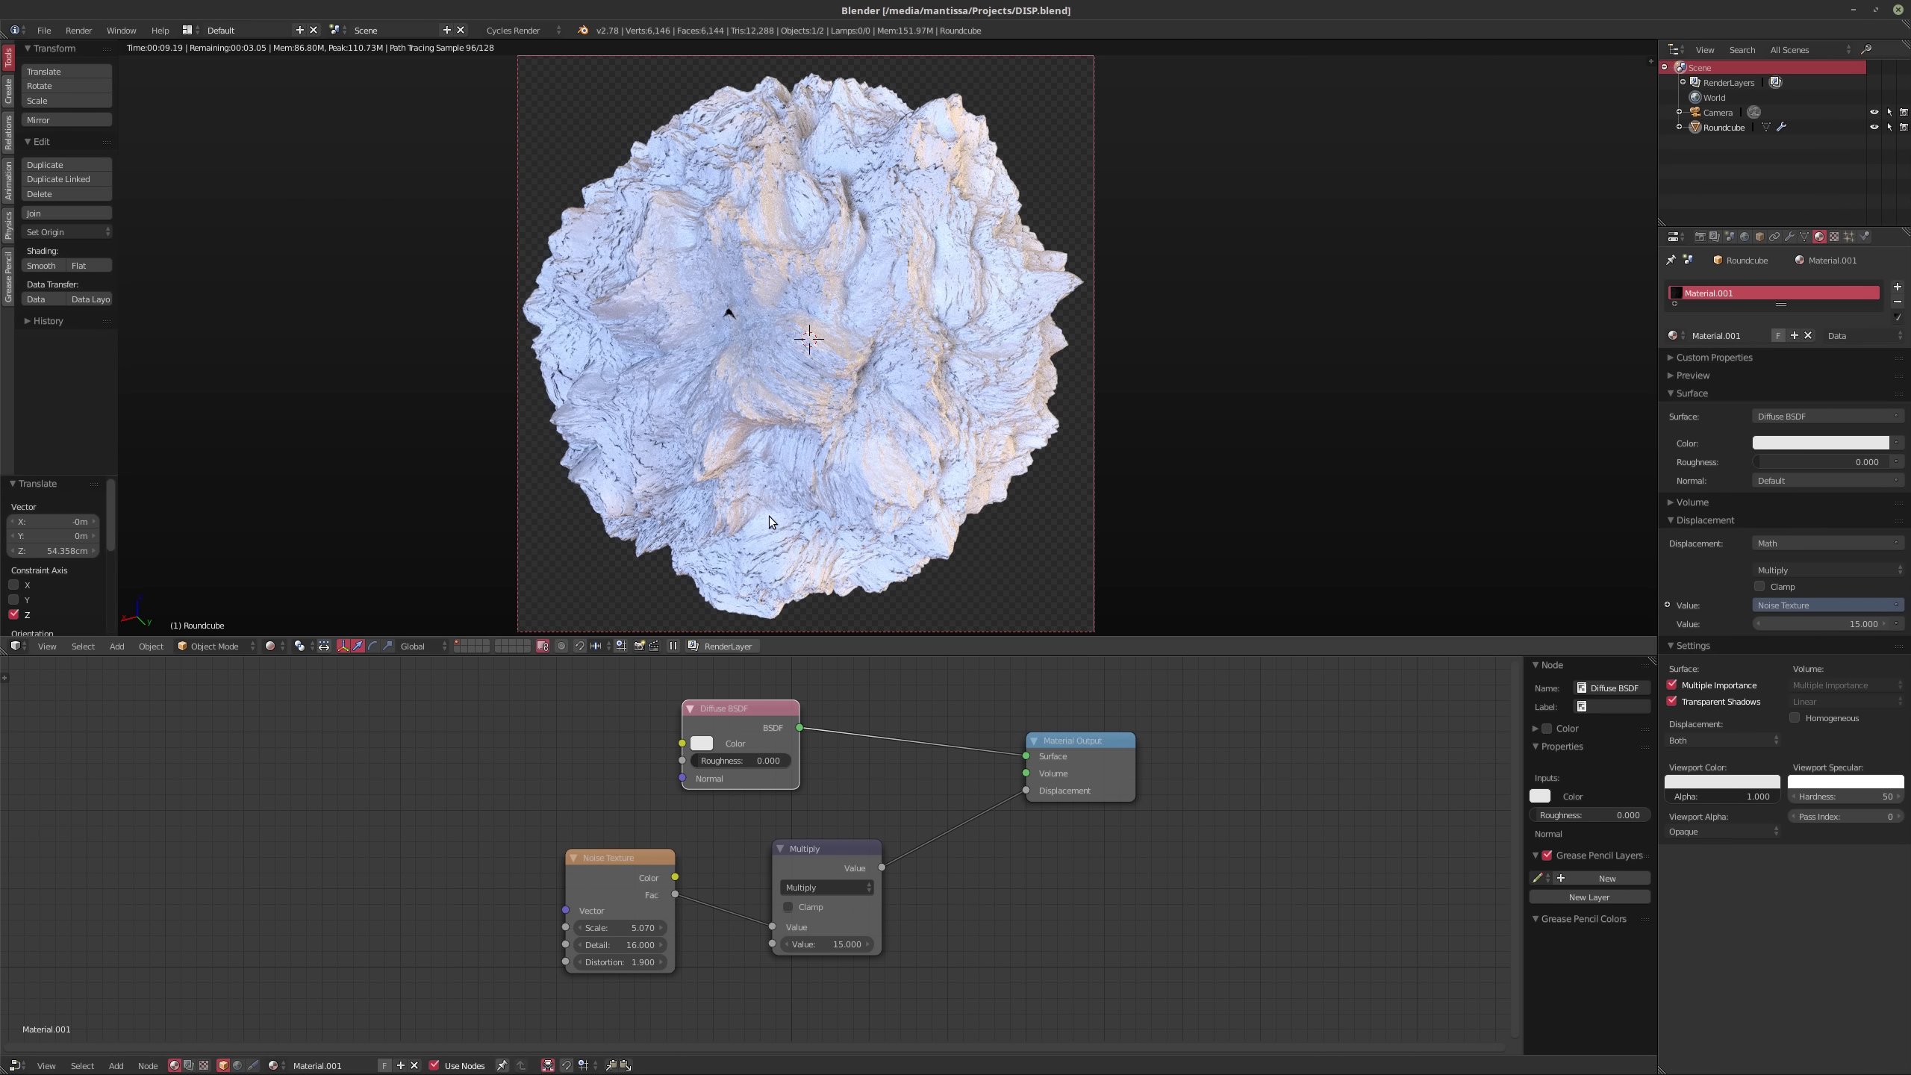
# Step: Add a Bump node, feeding the Noise Texture's Fac into its Height and its Normal into the Diffuse BSDF's Normal
pyautogui.moveTo(589, 863); pyautogui.dragTo(307, 918)
pyautogui.hotkey('shift', 'a')
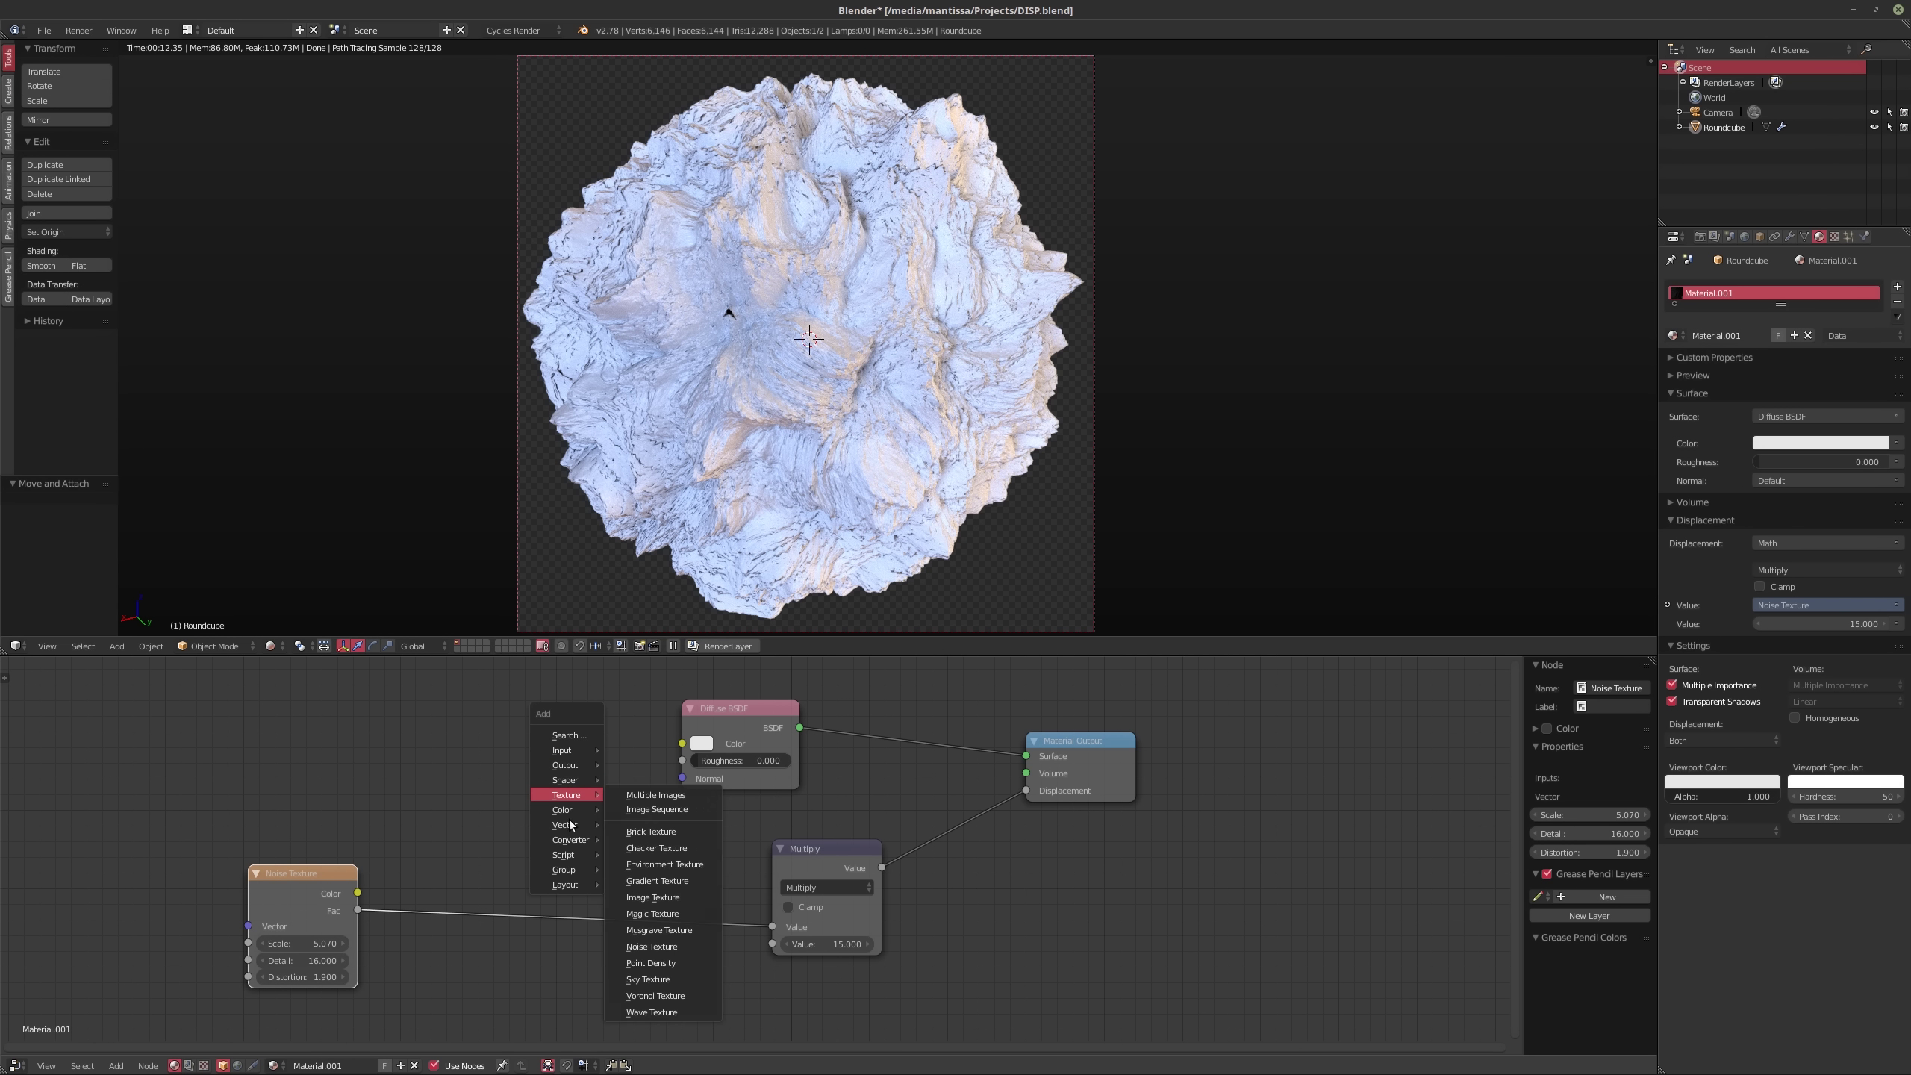
pyautogui.moveTo(569, 824)
pyautogui.click(642, 824)
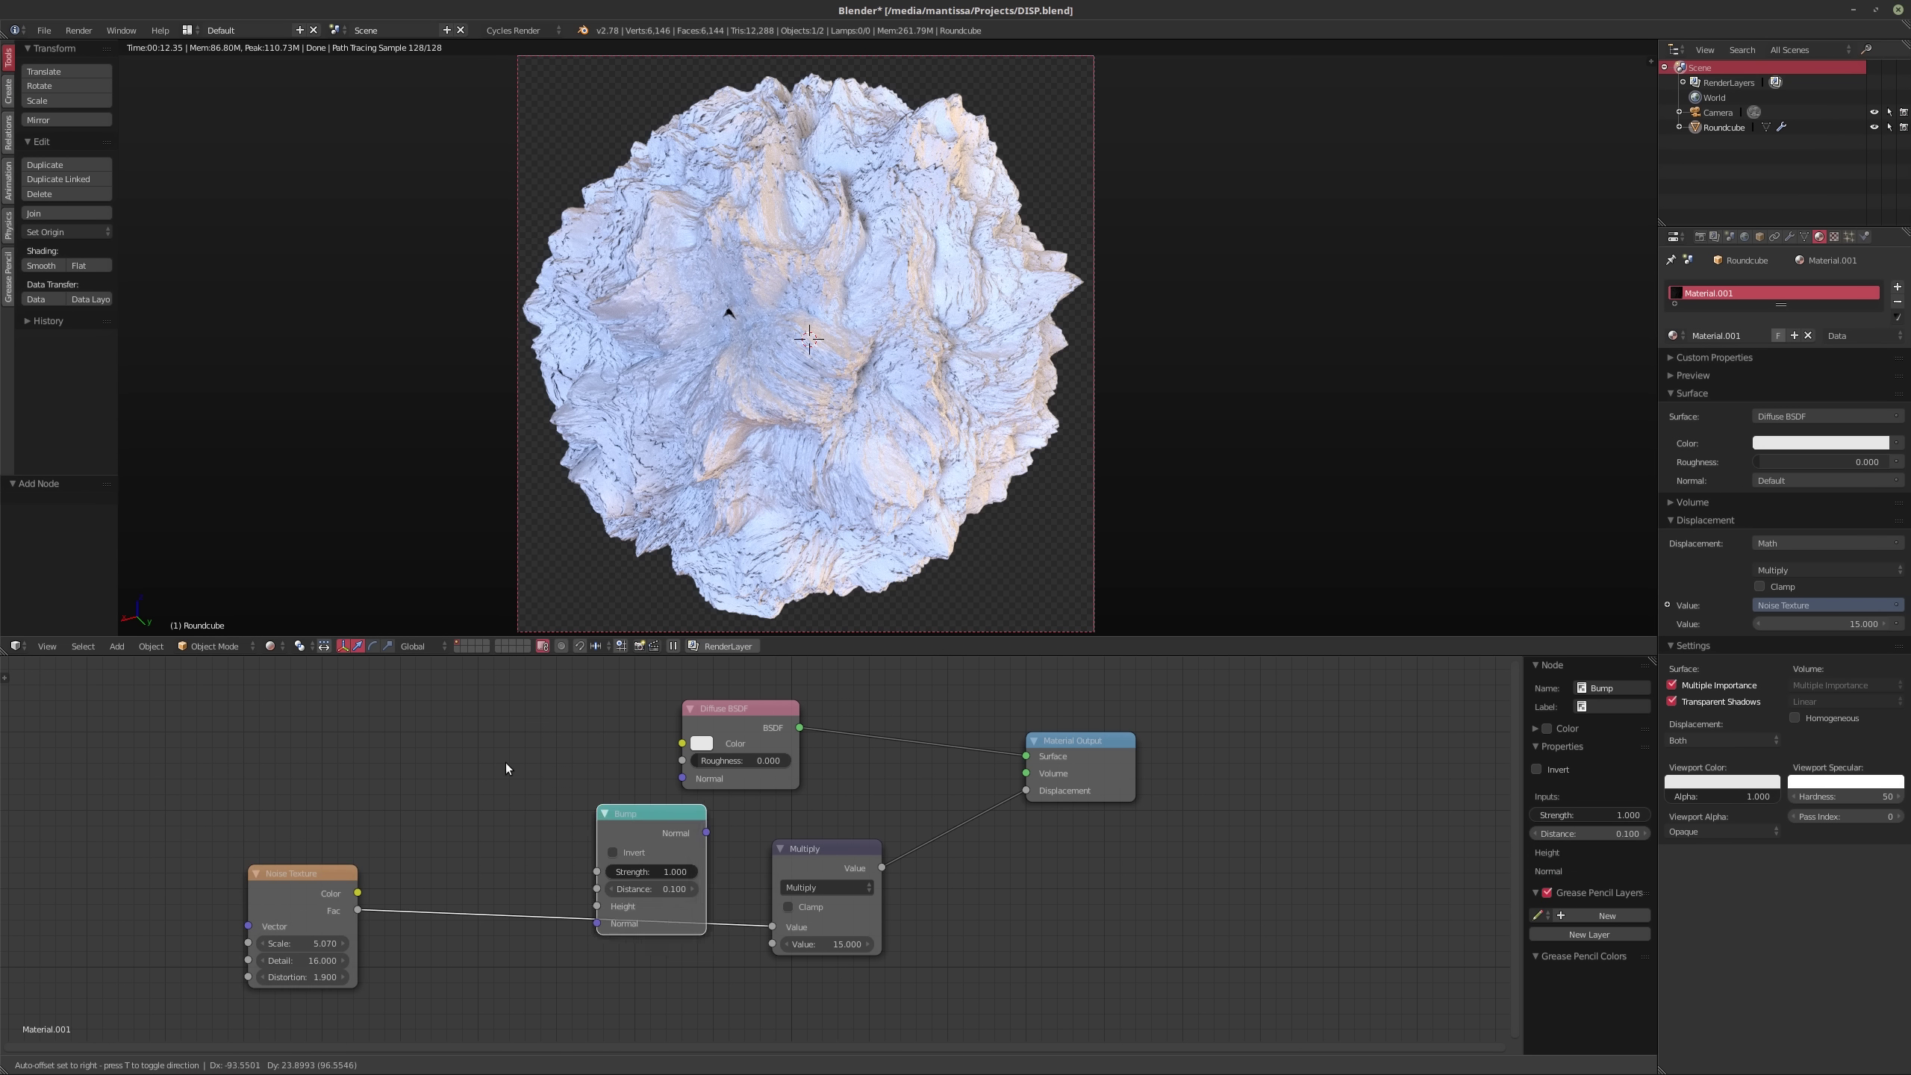
pyautogui.click(410, 704)
pyautogui.moveTo(358, 910); pyautogui.dragTo(499, 843)
pyautogui.moveTo(610, 768); pyautogui.dragTo(683, 779)
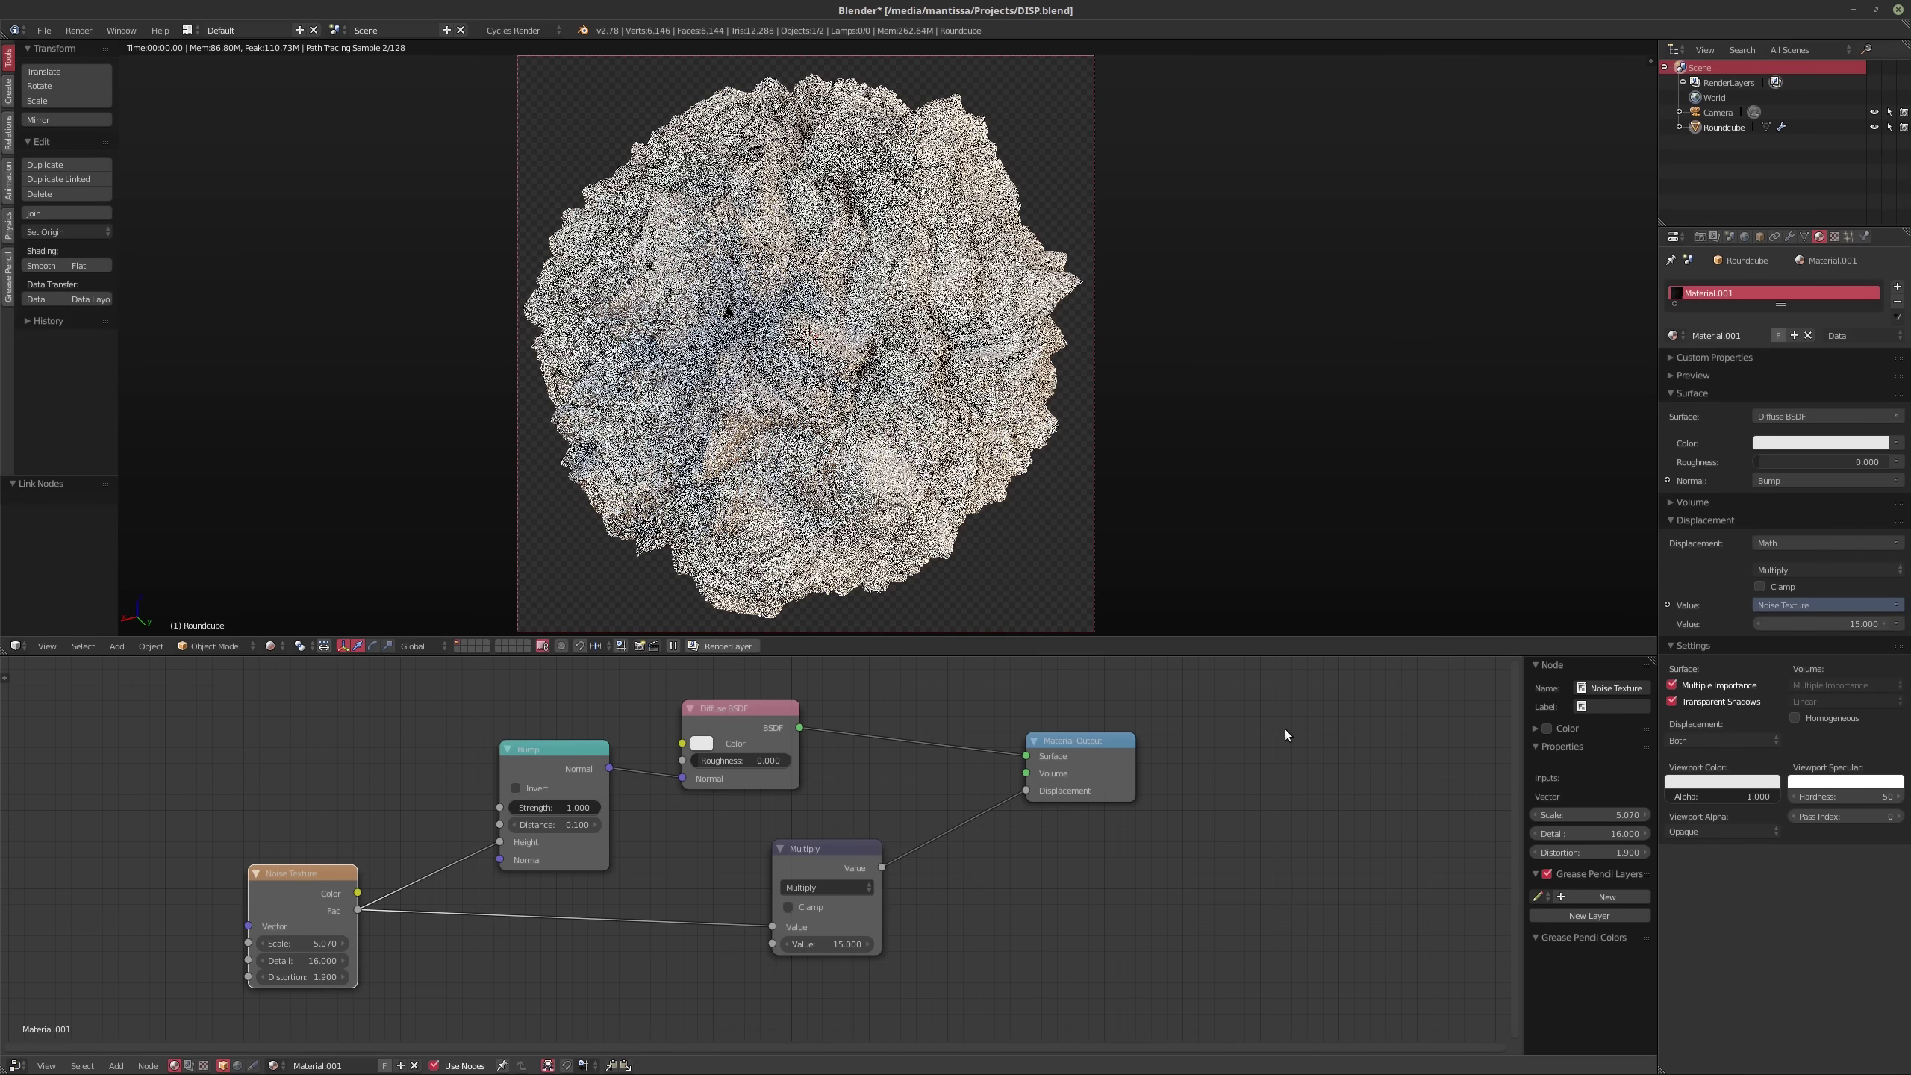
# Step: Set the material's displacement method to True and refresh the rendered preview
pyautogui.click(1717, 740)
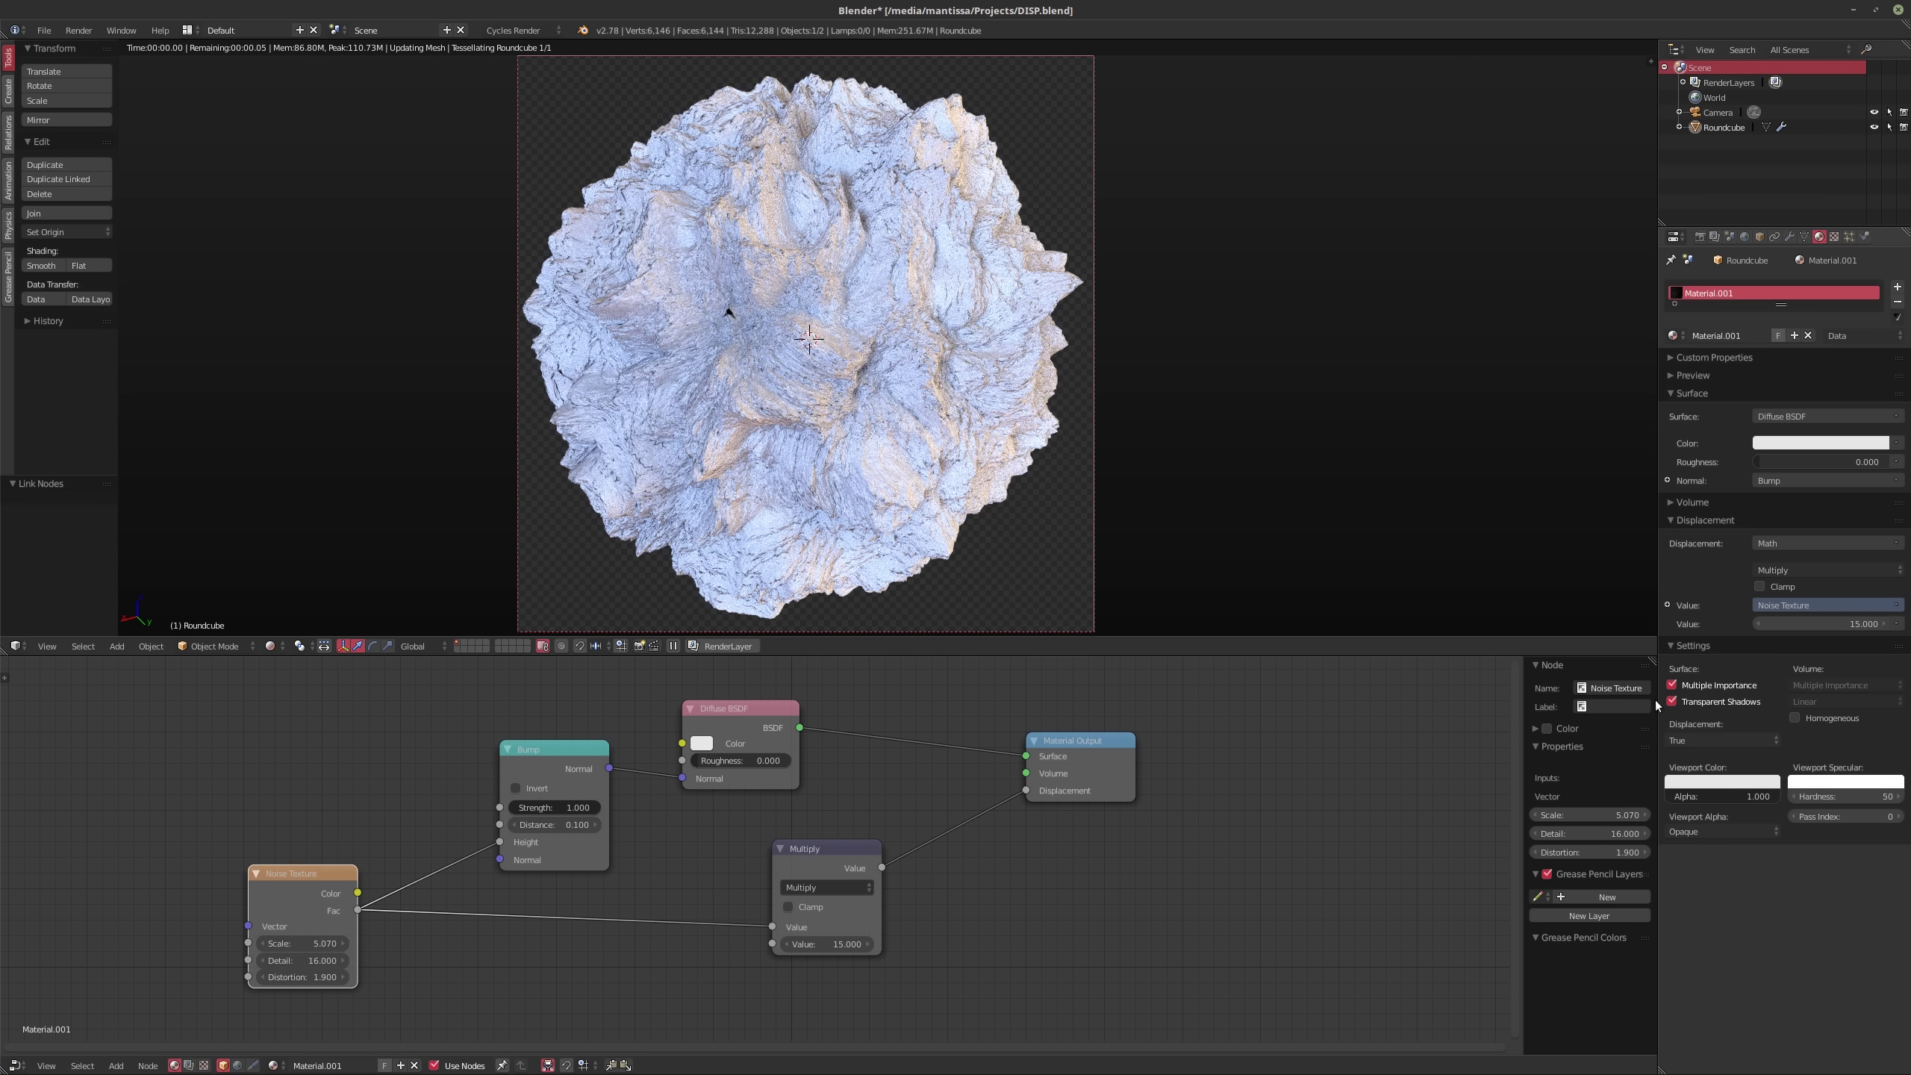
pyautogui.click(1686, 707)
pyautogui.hotkey('shift', 'z')
pyautogui.hotkey('shift', 'z')
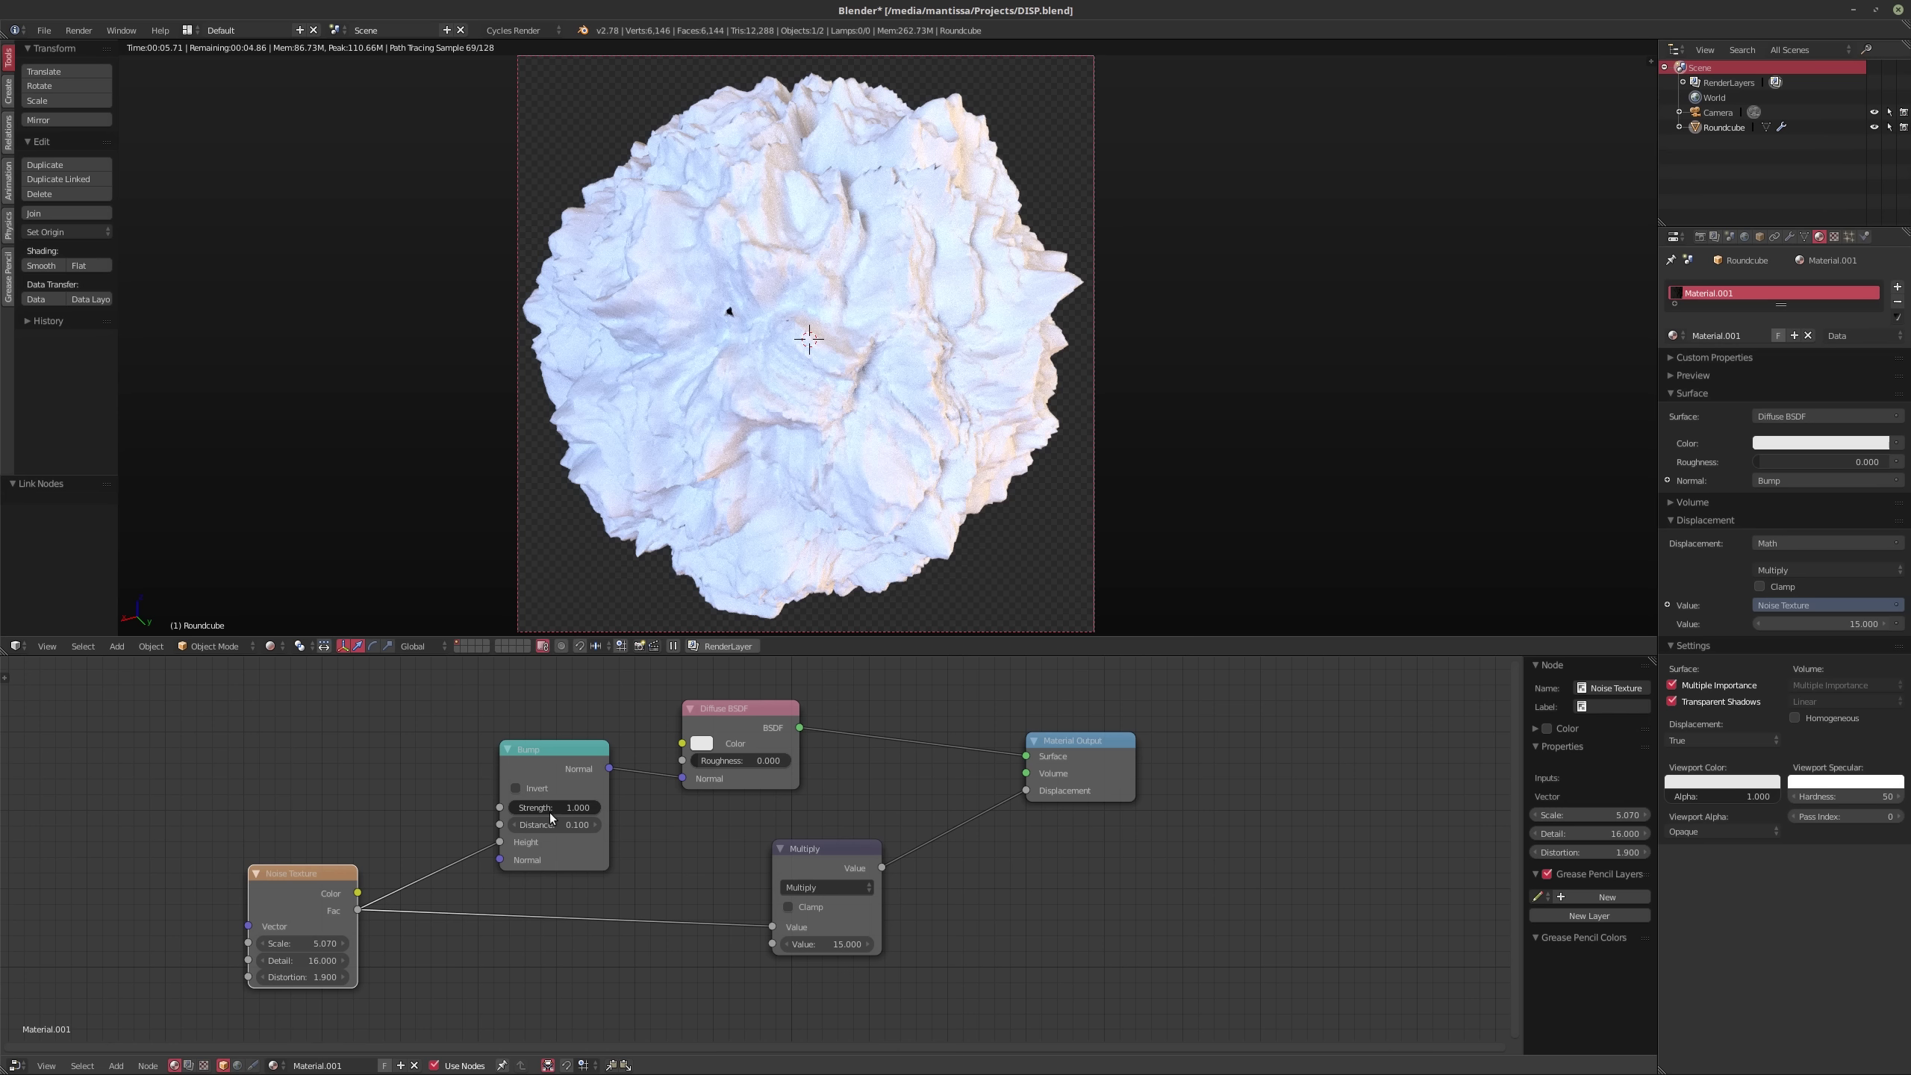
# Step: Toggle muting of the Bump node to compare the rendered sphere with and without it, leaving it enabled
pyautogui.click(555, 748)
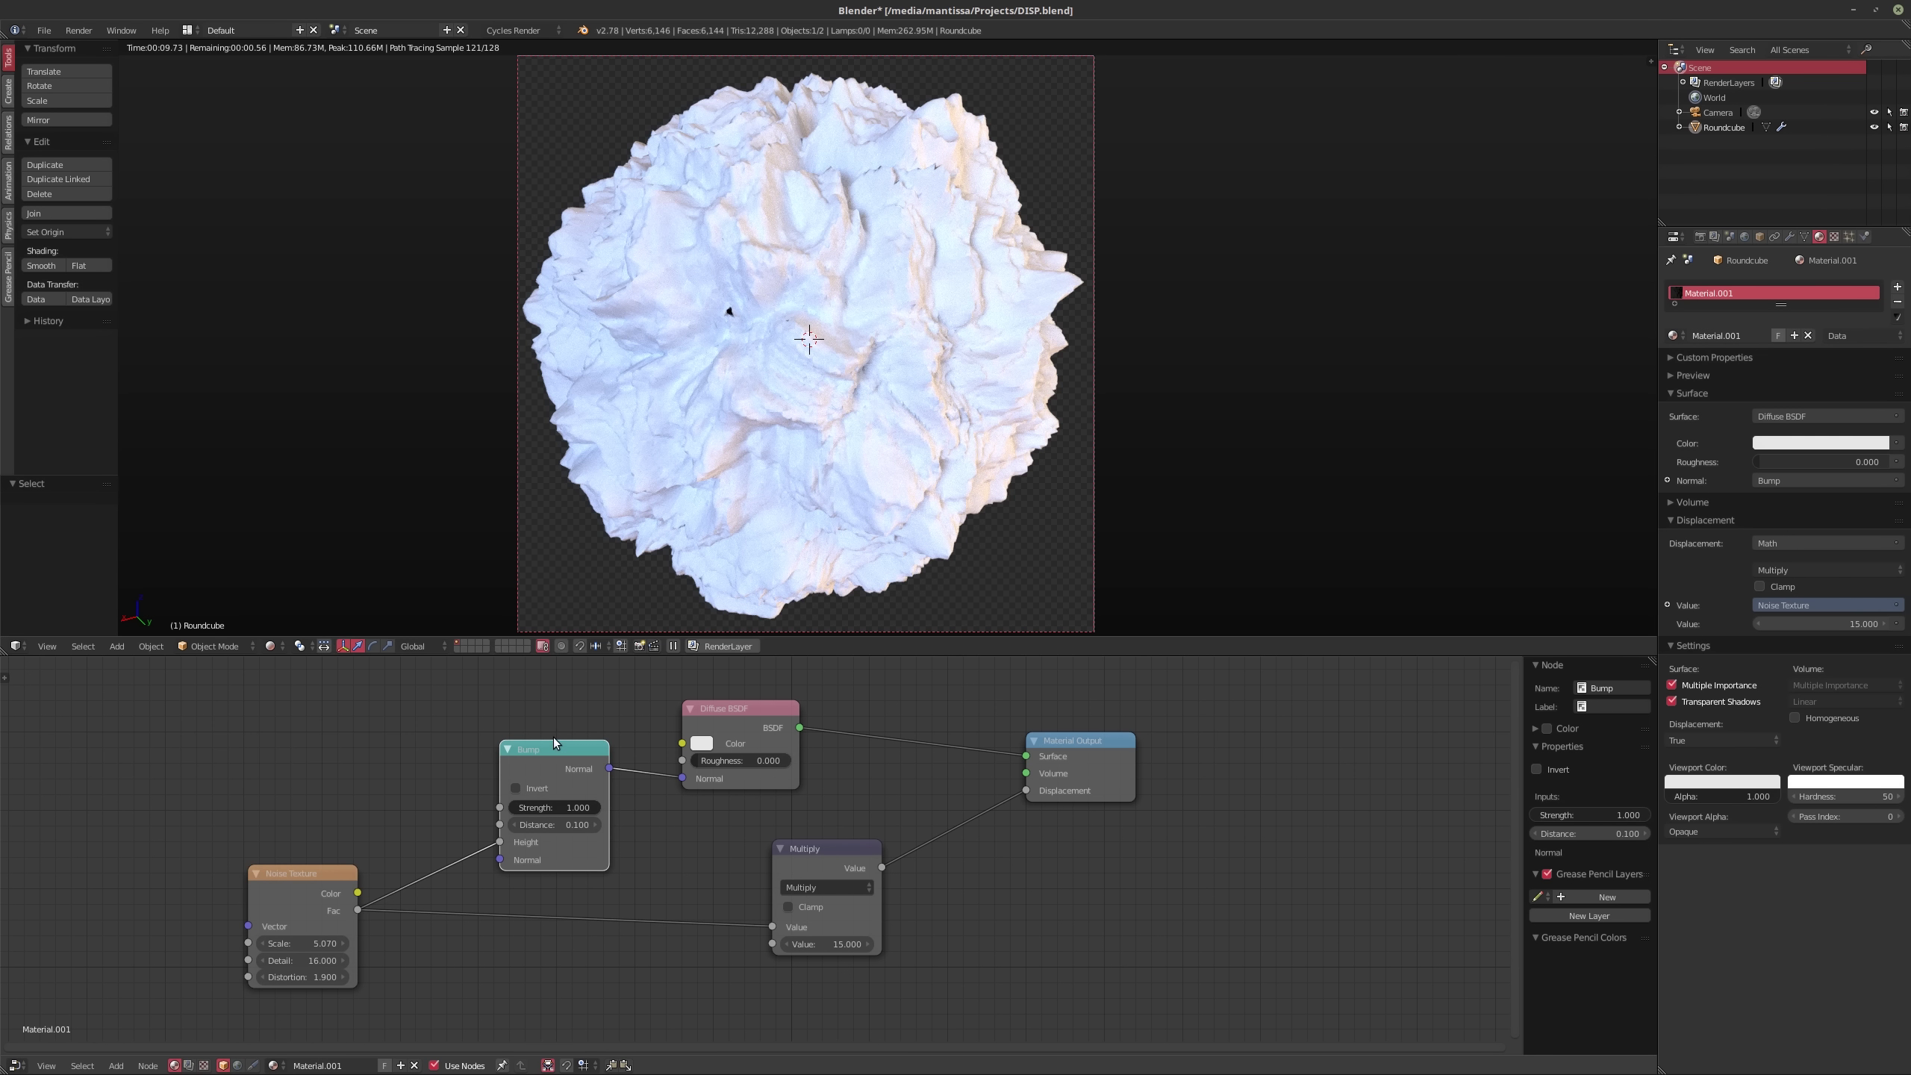
pyautogui.press('m')
pyautogui.press('m')
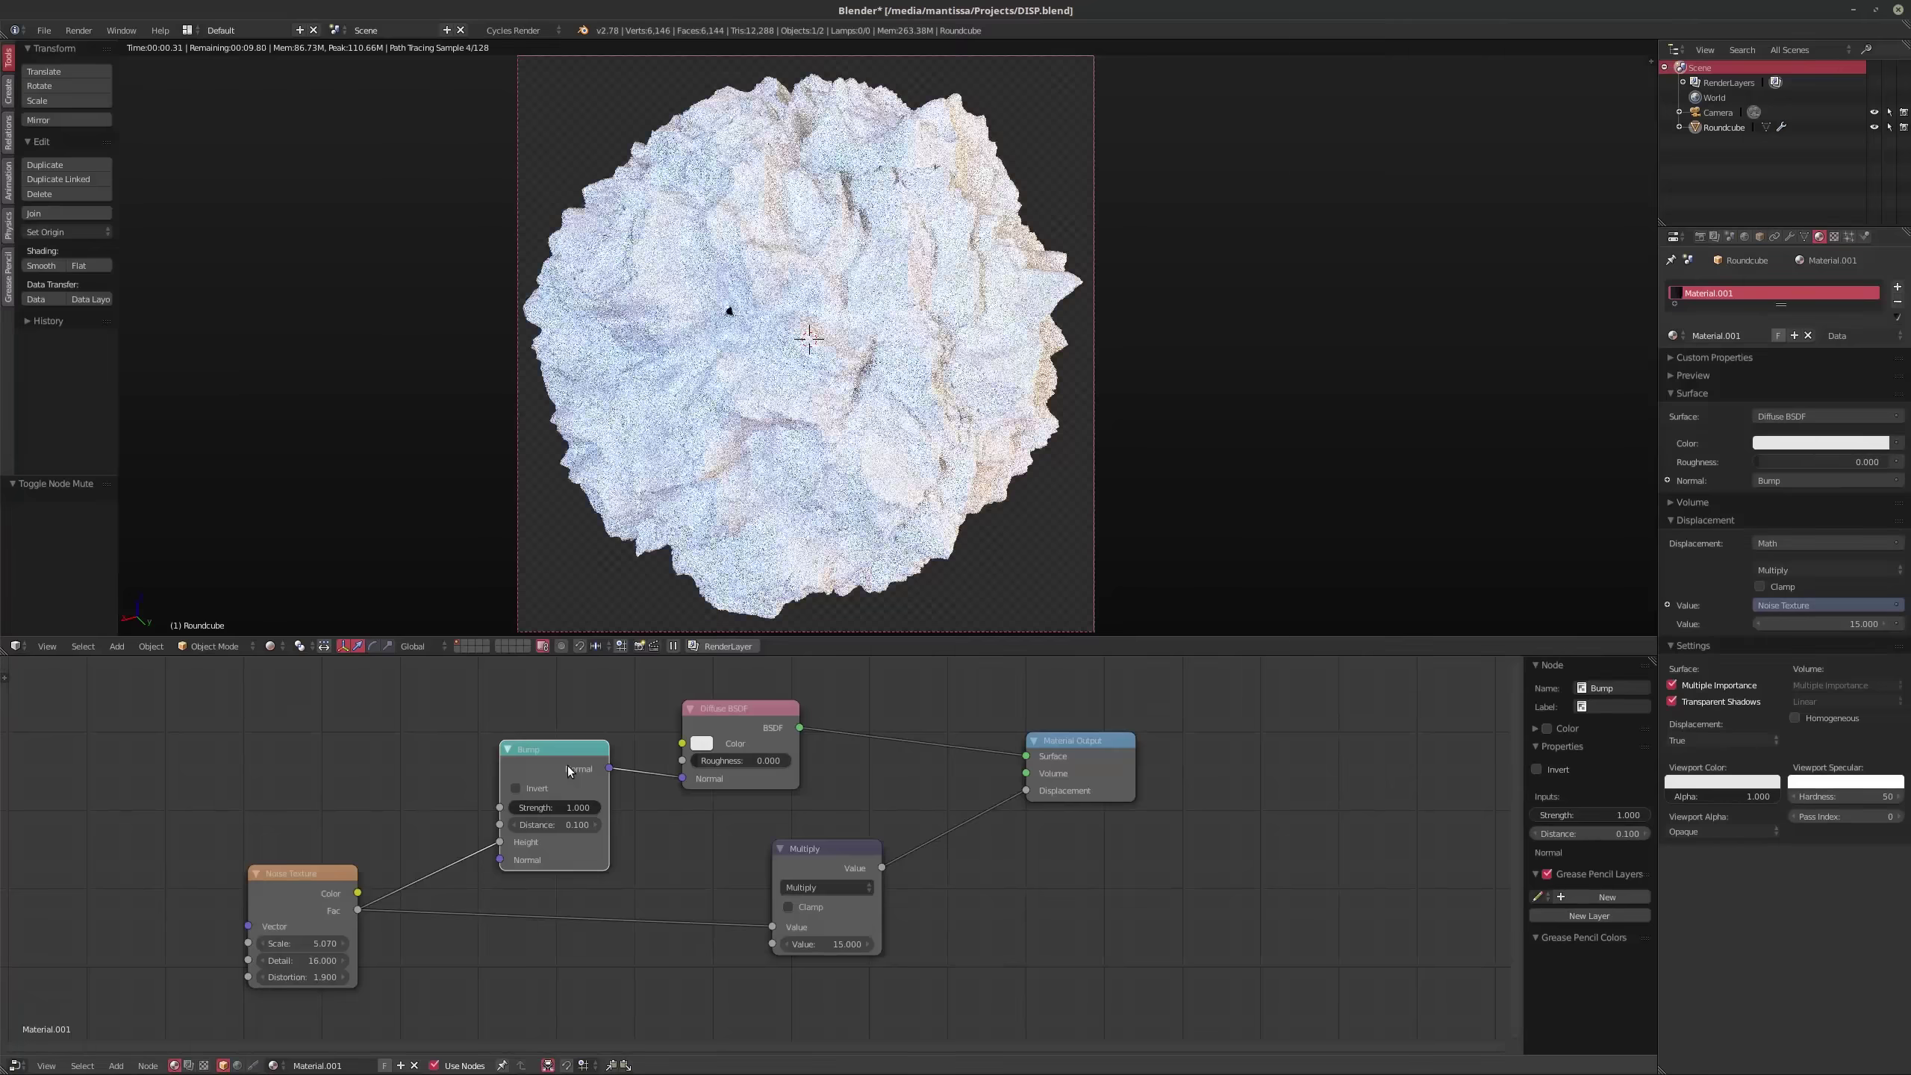
pyautogui.press('m')
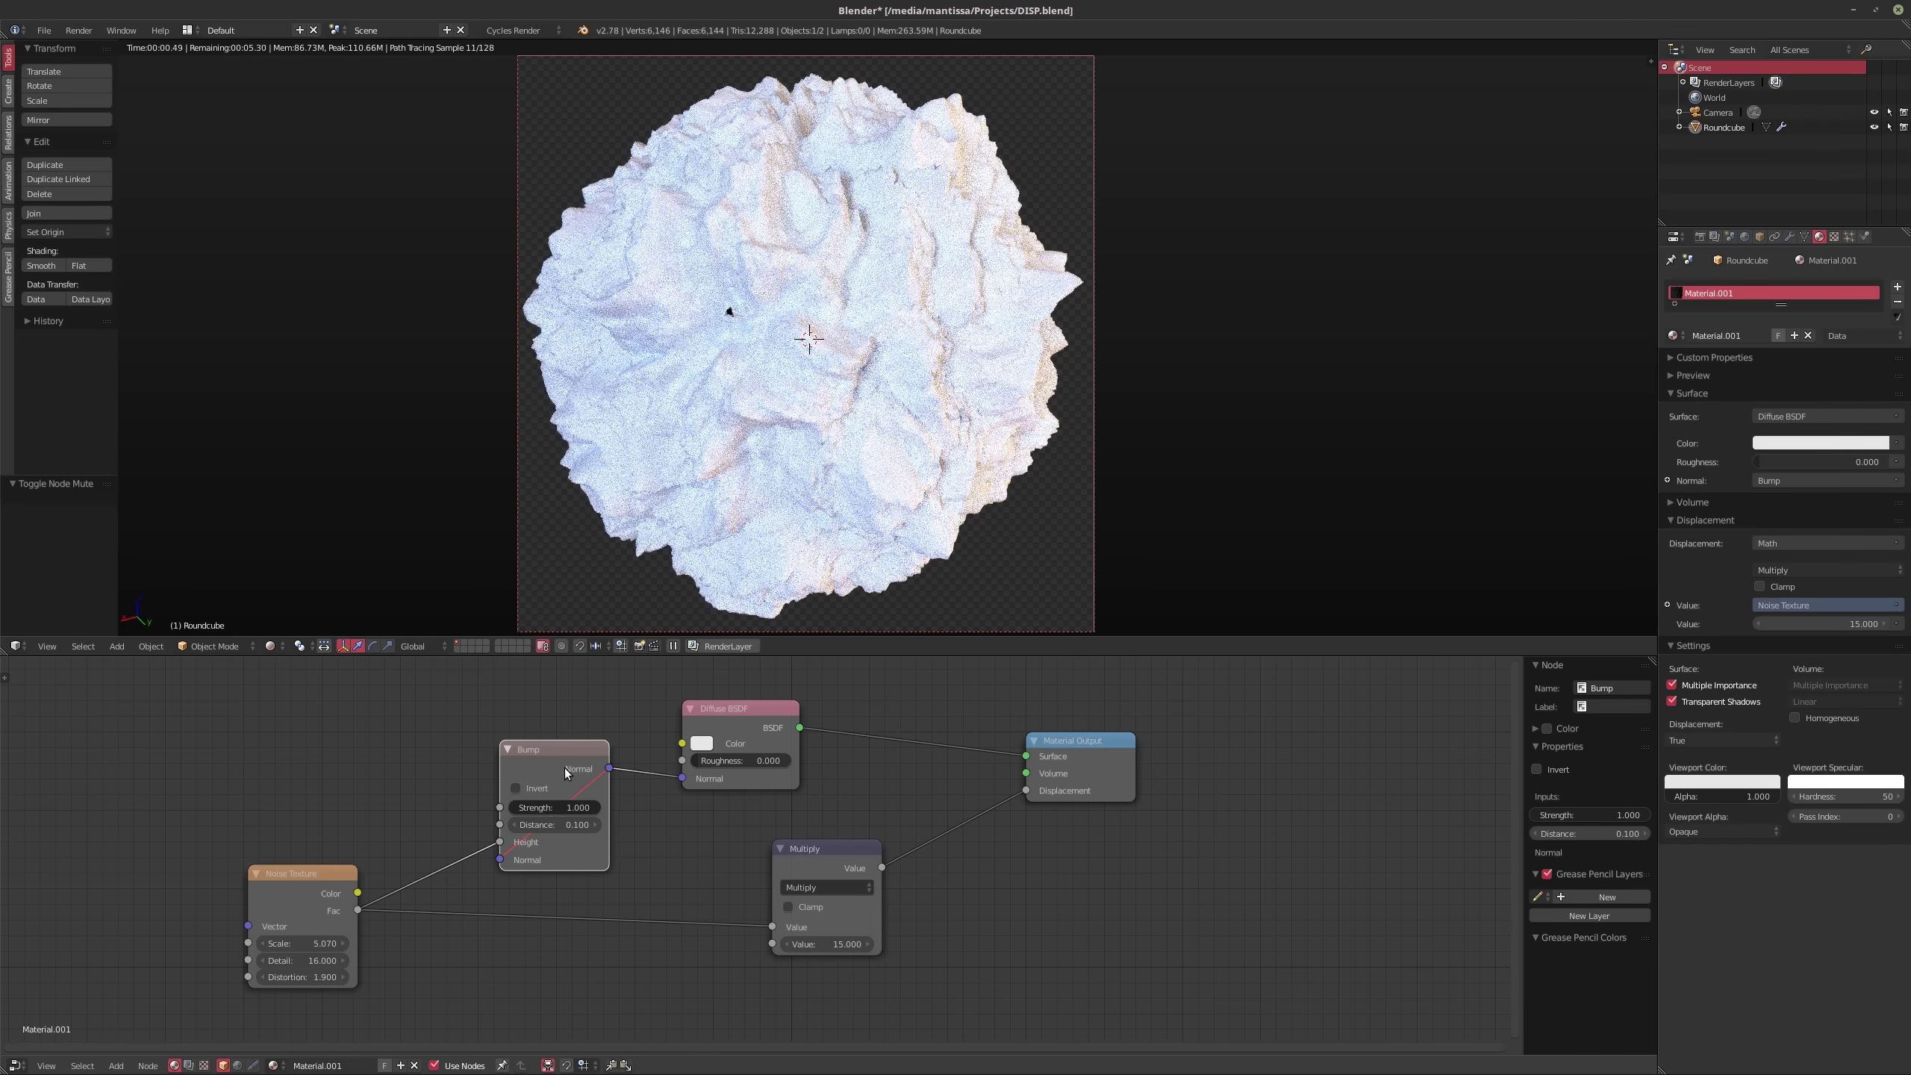
pyautogui.press('m')
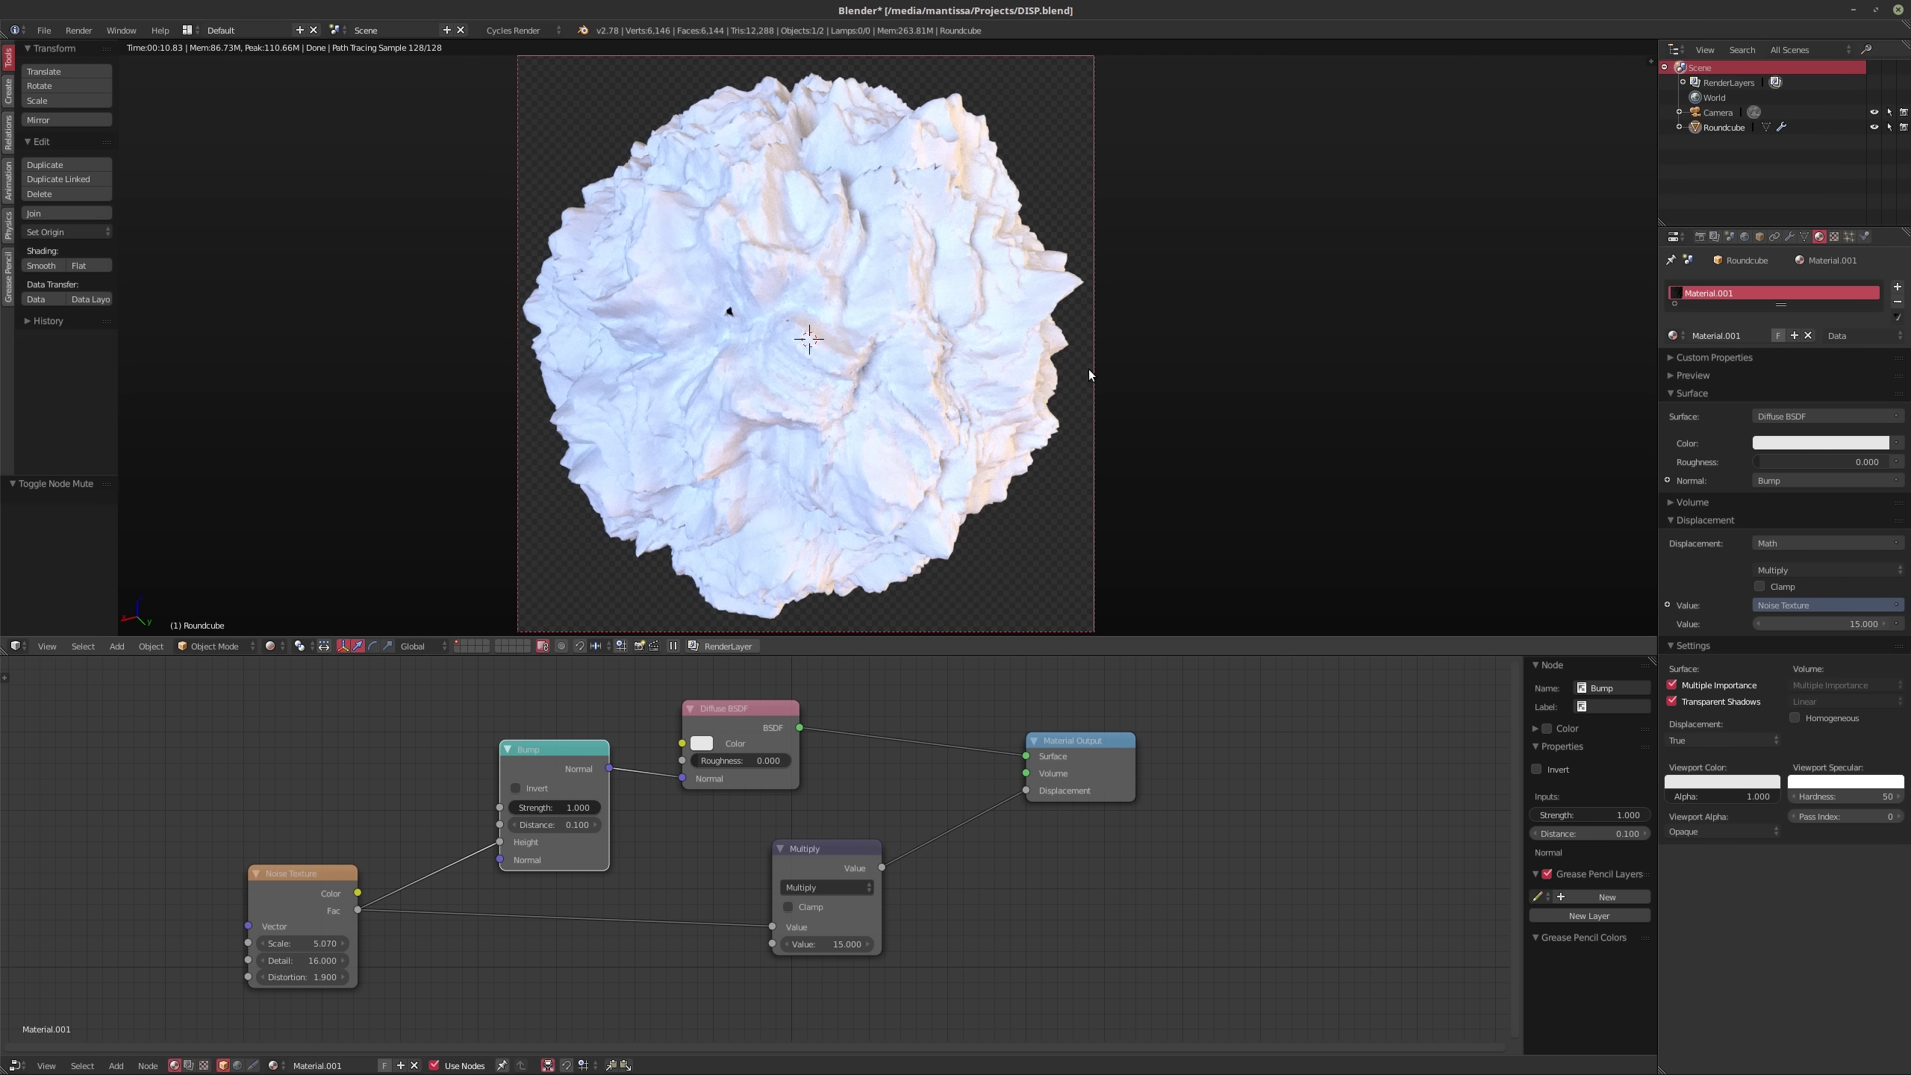
# Step: Return the viewport to solid shading and move the Multiply node below the Material Output to make room for more nodes
pyautogui.moveTo(839, 883); pyautogui.dragTo(726, 896)
pyautogui.moveTo(884, 811); pyautogui.dragTo(888, 805, button='middle')
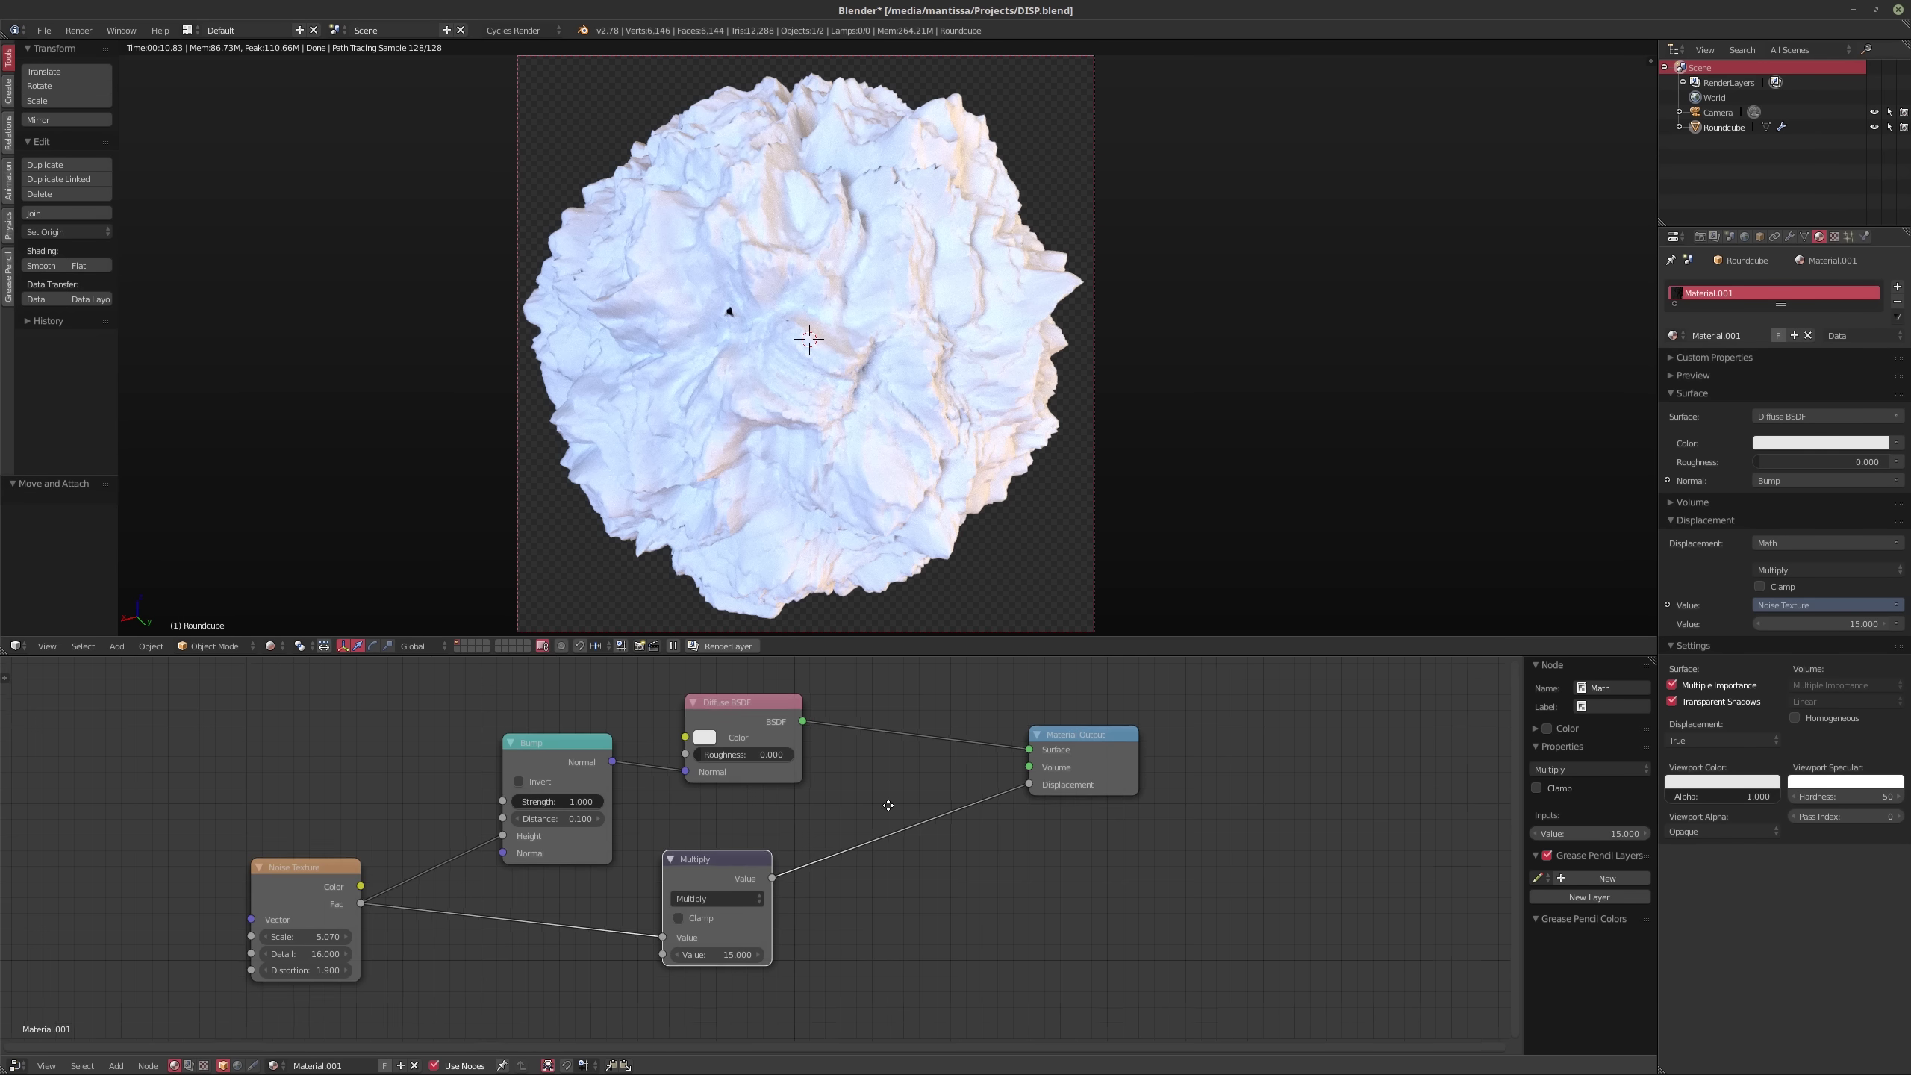
pyautogui.scroll(-1, 887, 805)
pyautogui.moveTo(731, 800); pyautogui.dragTo(609, 874)
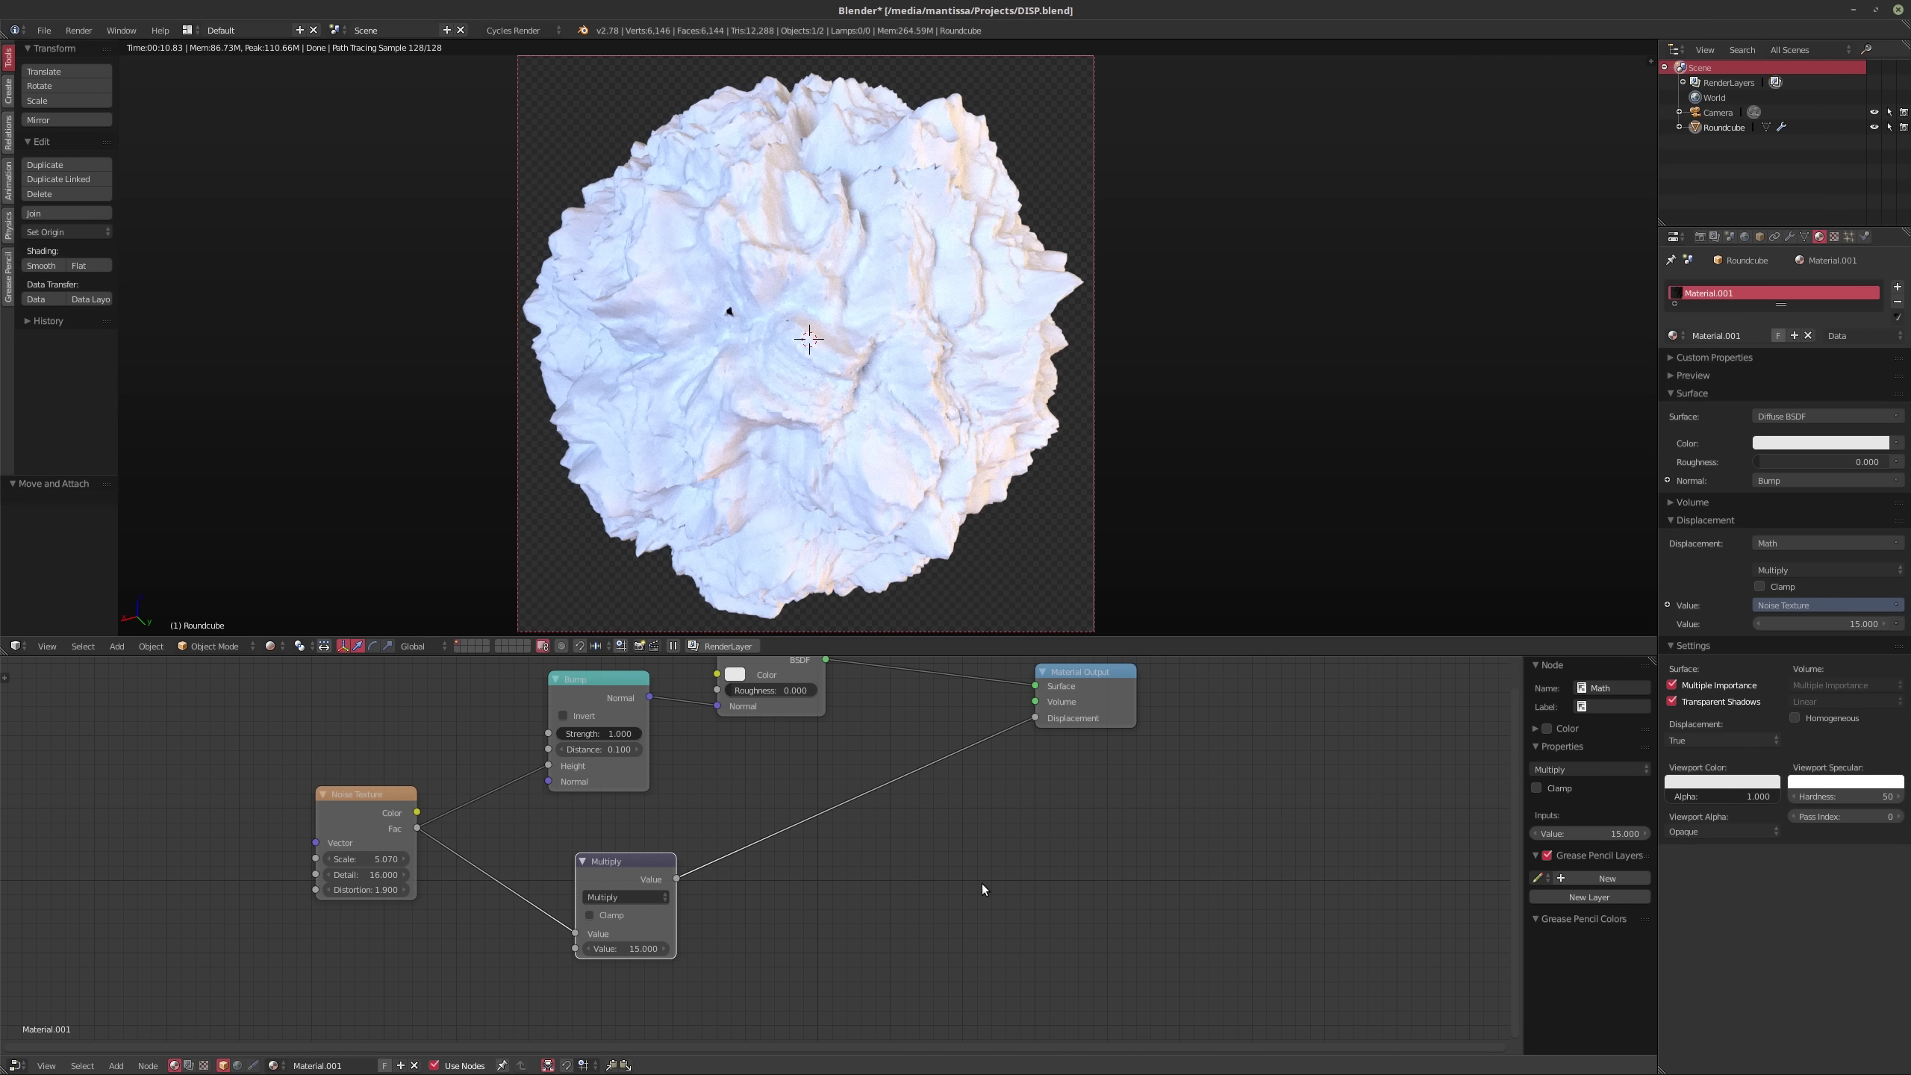
pyautogui.hotkey('shift', 'a')
pyautogui.moveTo(962, 843)
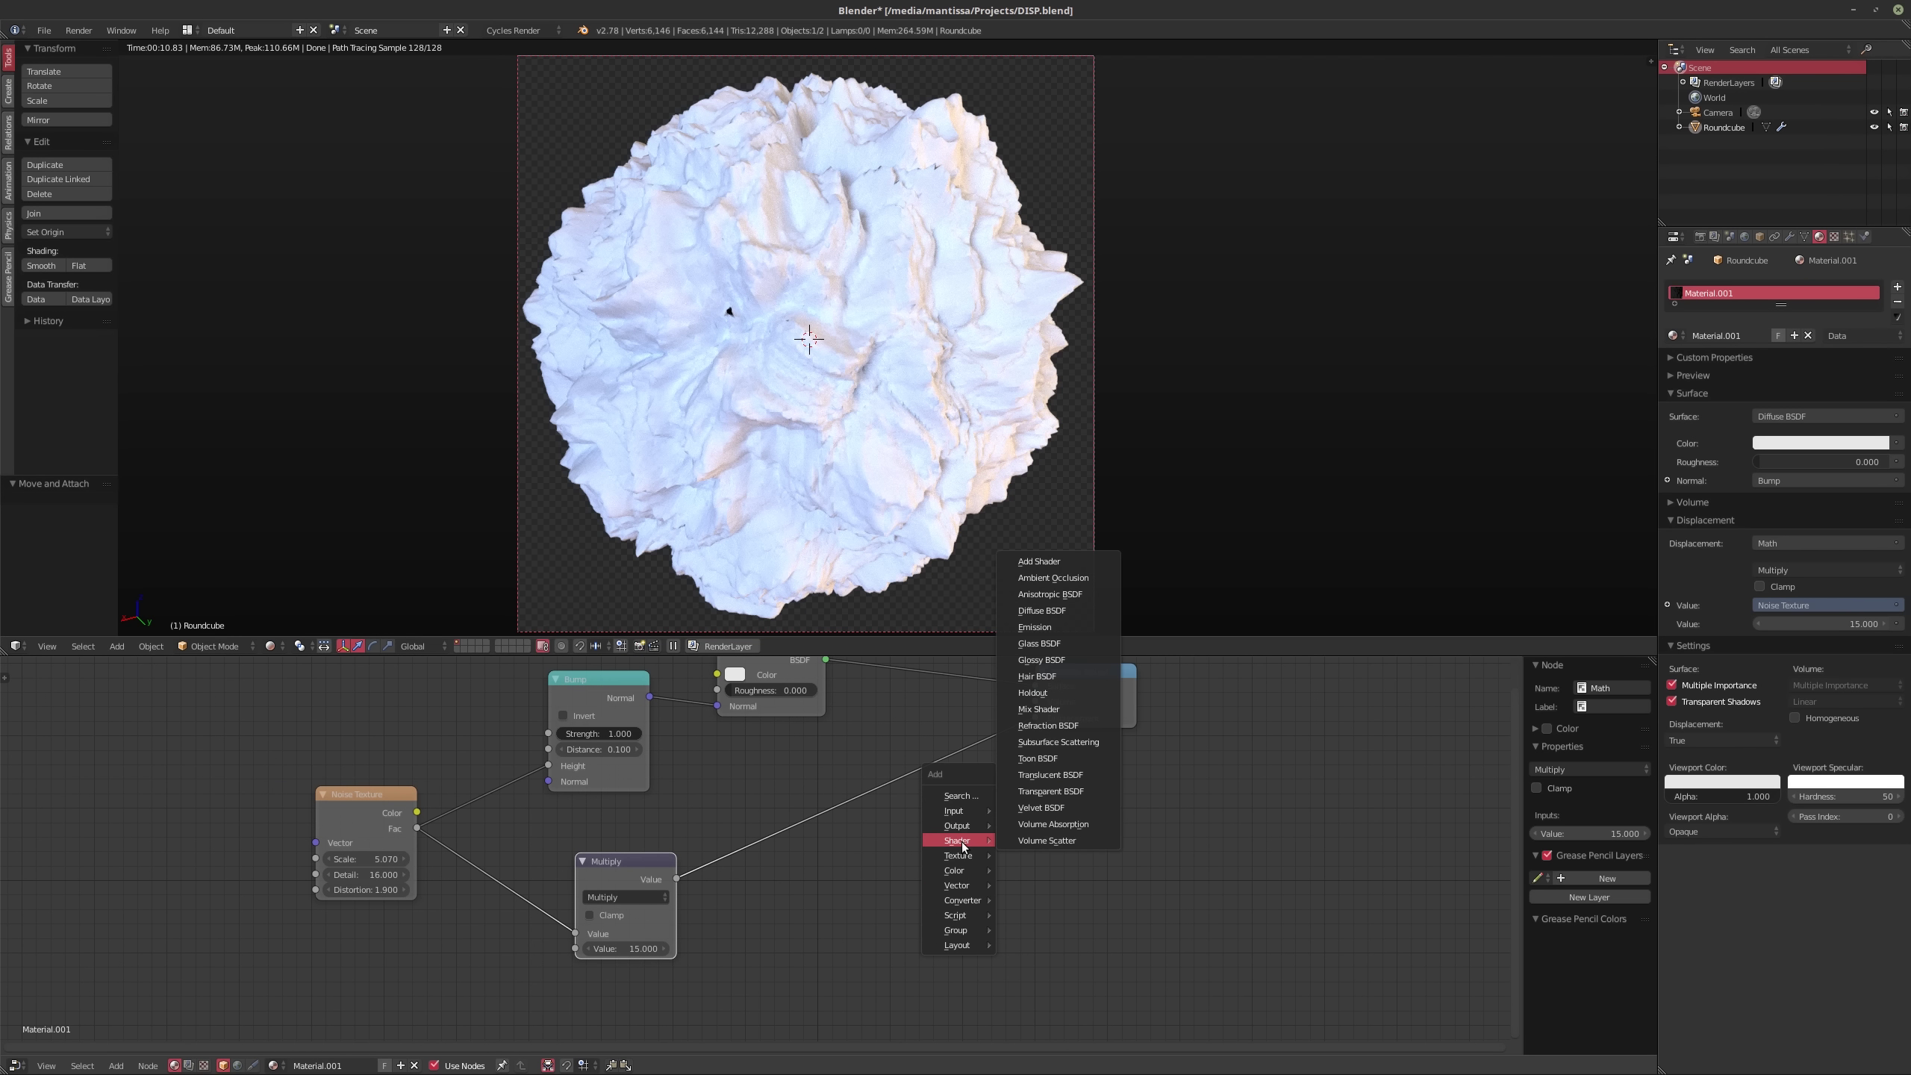
pyautogui.hotkey('shift', 'z')
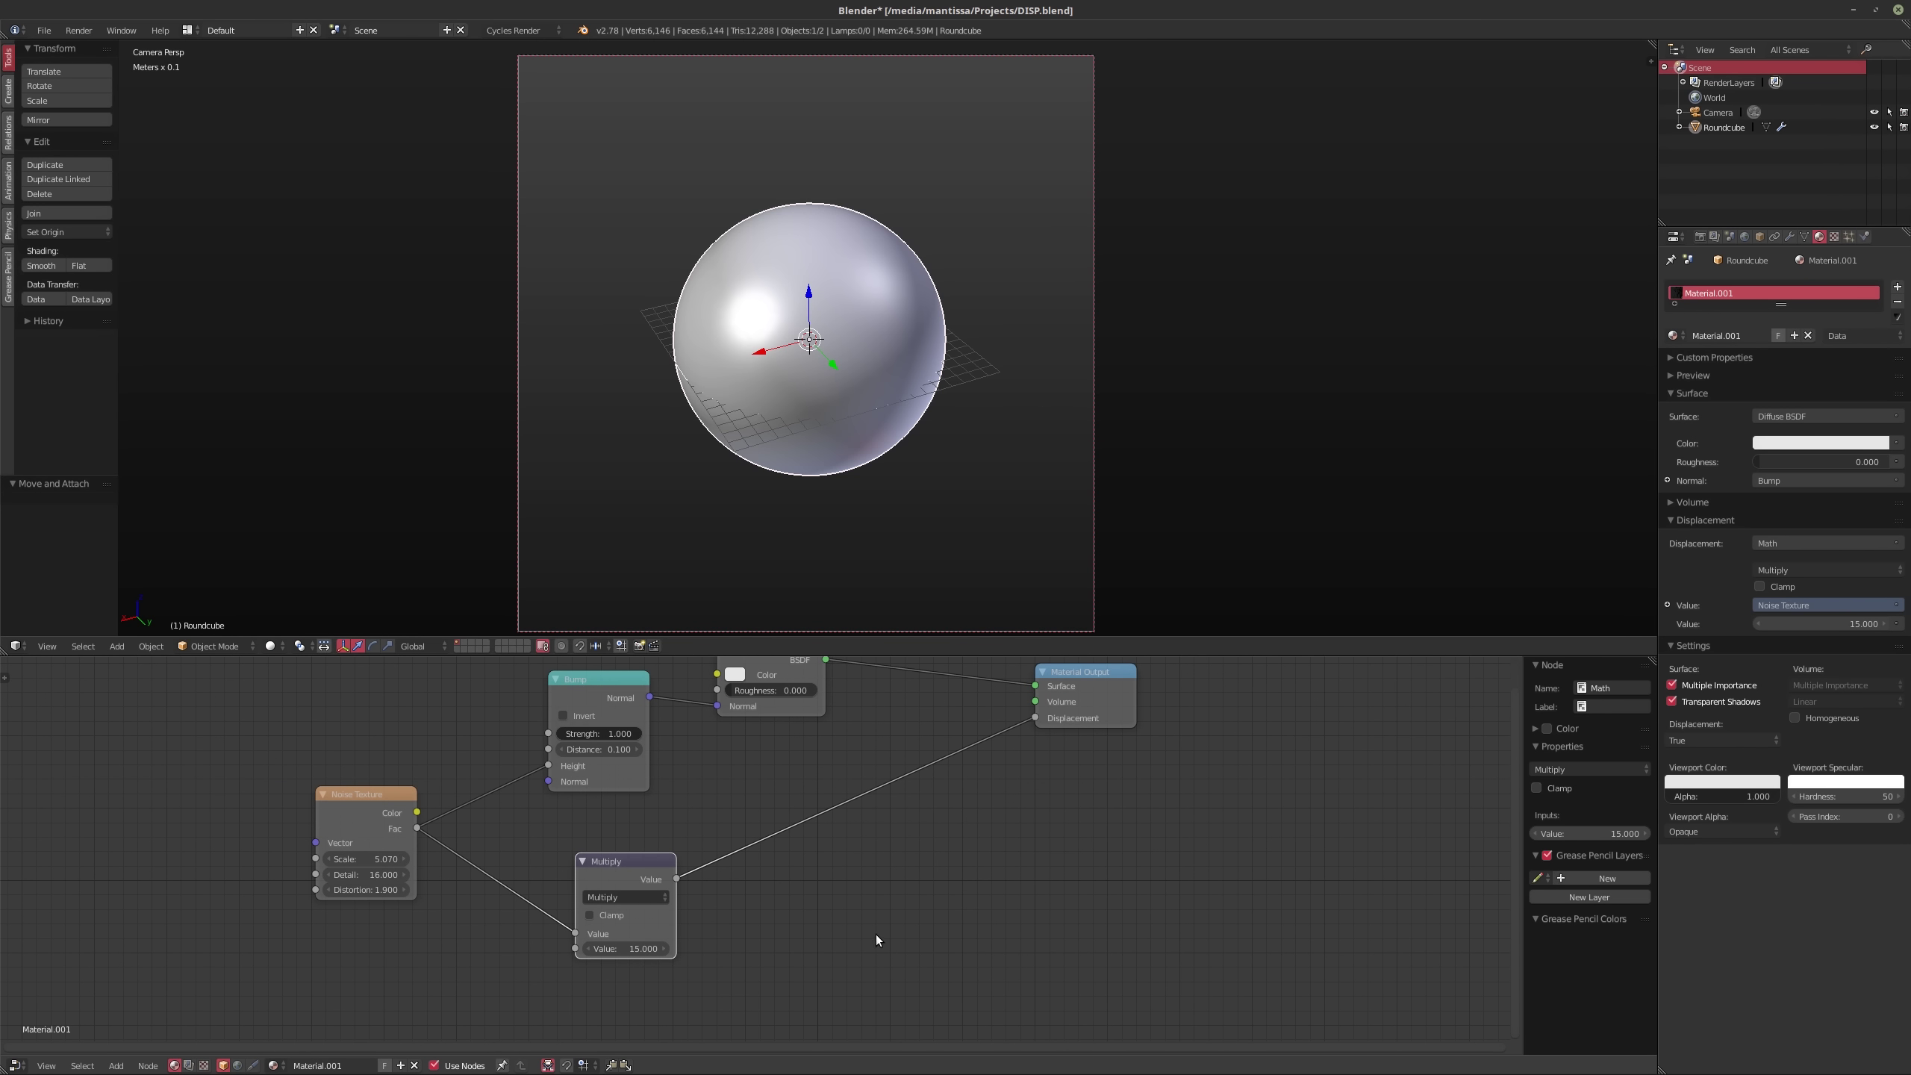
pyautogui.hotkey('shift', 'a')
pyautogui.moveTo(878, 941)
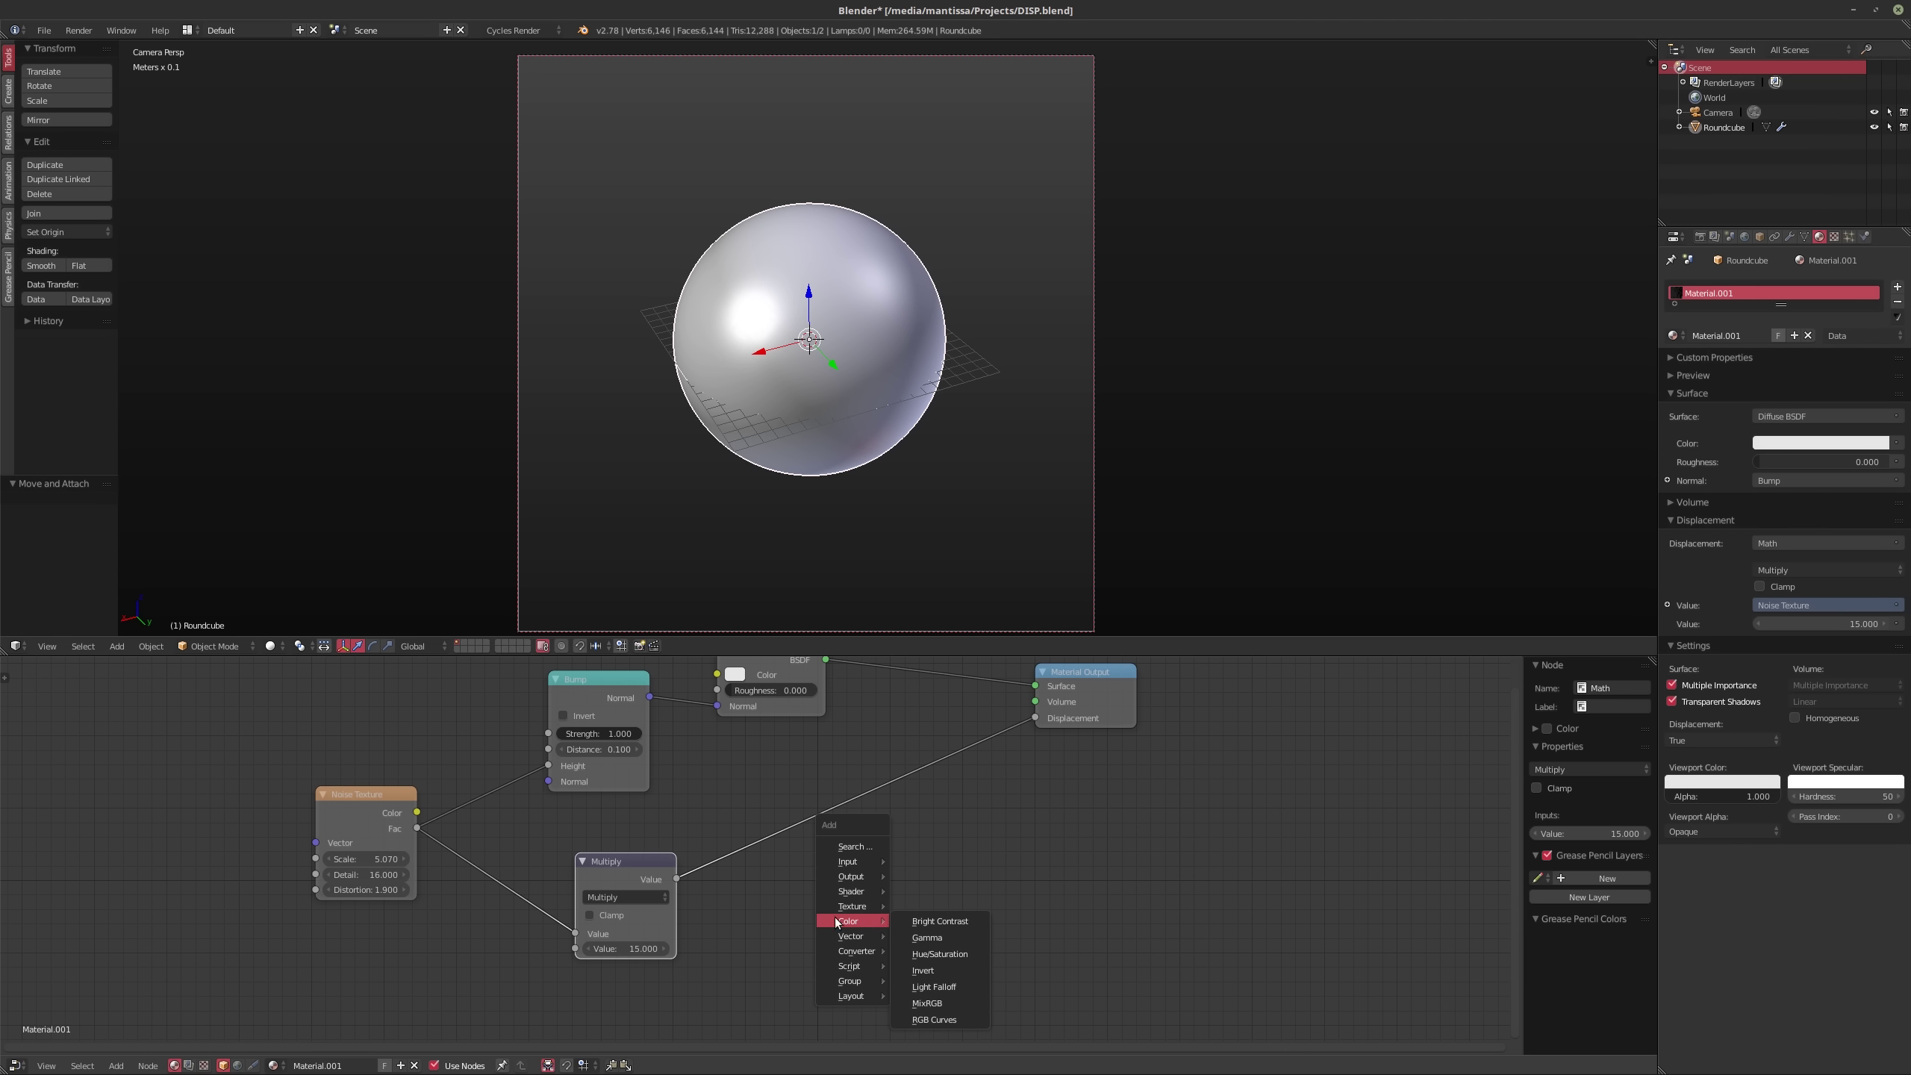
pyautogui.moveTo(581, 866); pyautogui.dragTo(952, 885)
# Step: Shift the Multiply node further from the textures and add a Voronoi Texture node directly below the Noise Texture
pyautogui.hotkey('shift', 'a')
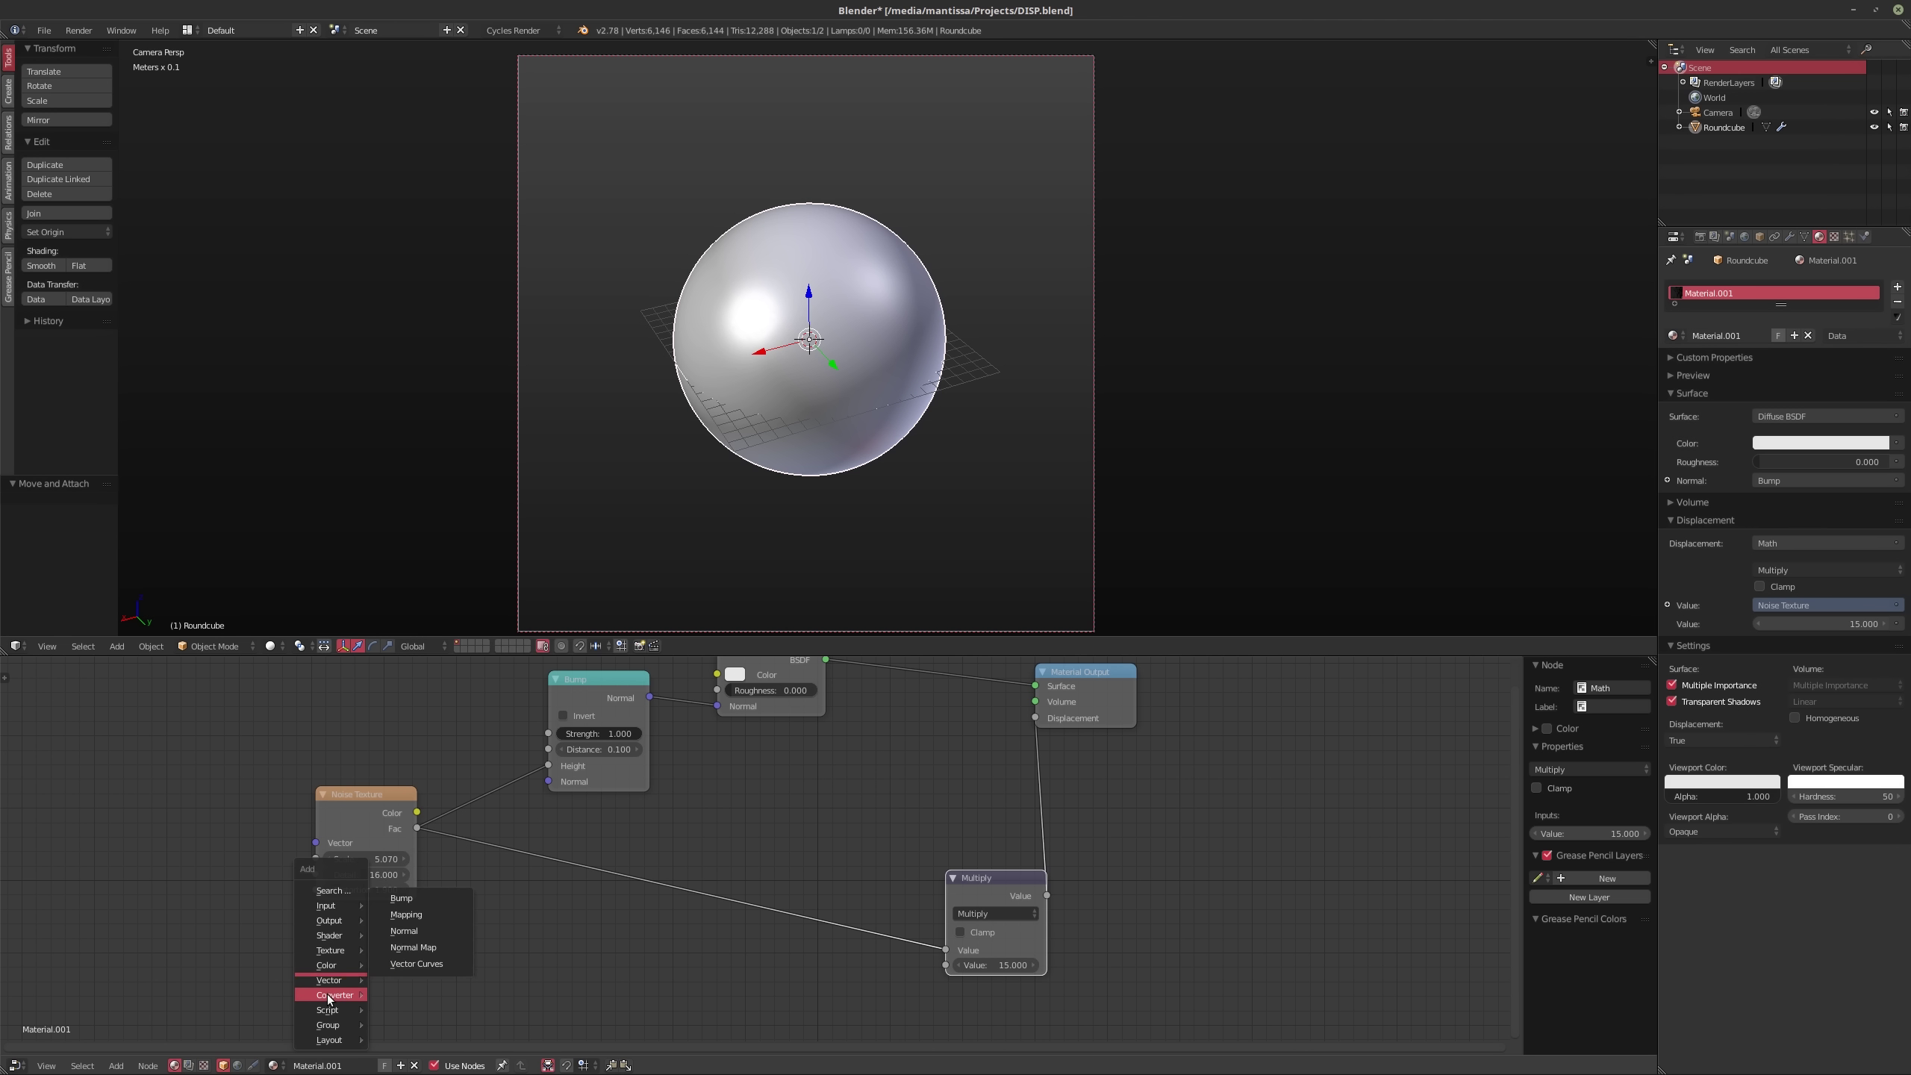
pyautogui.moveTo(329, 999)
pyautogui.moveTo(331, 950)
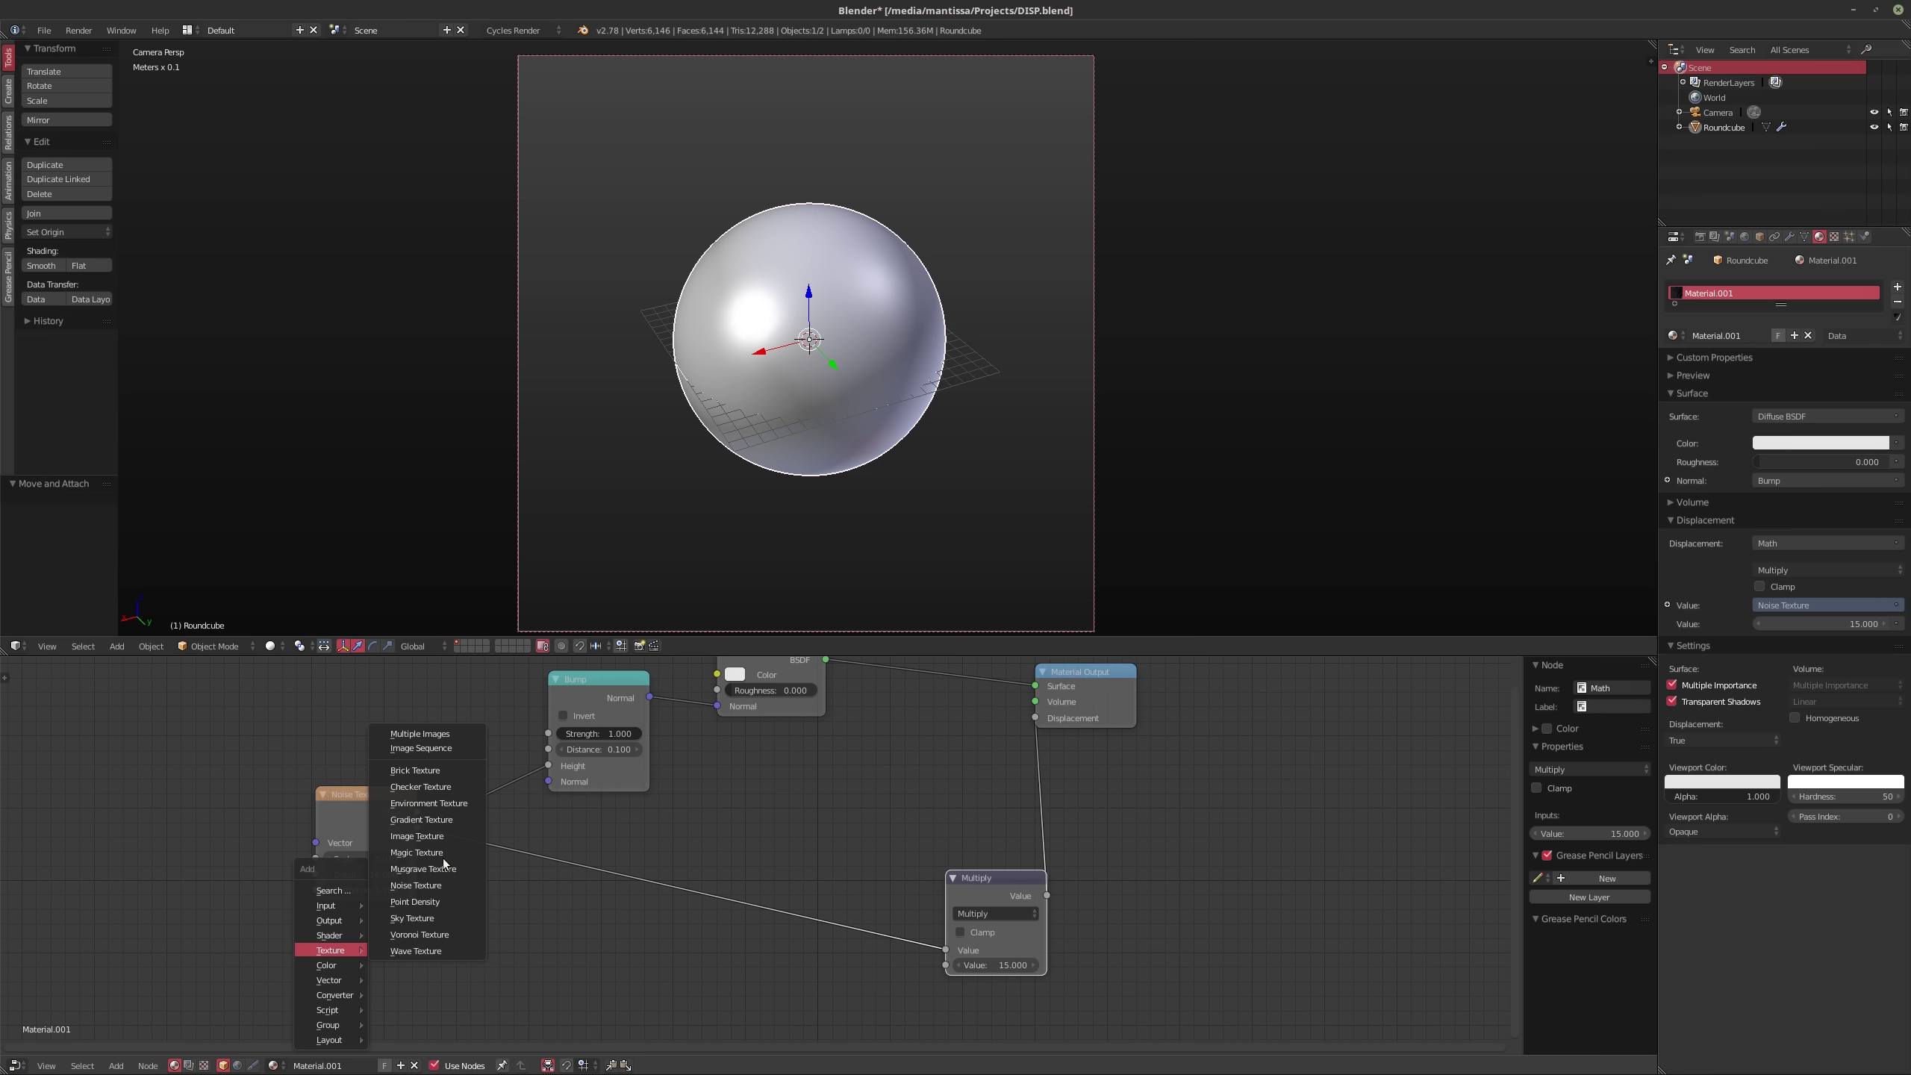
pyautogui.click(428, 935)
pyautogui.click(335, 909)
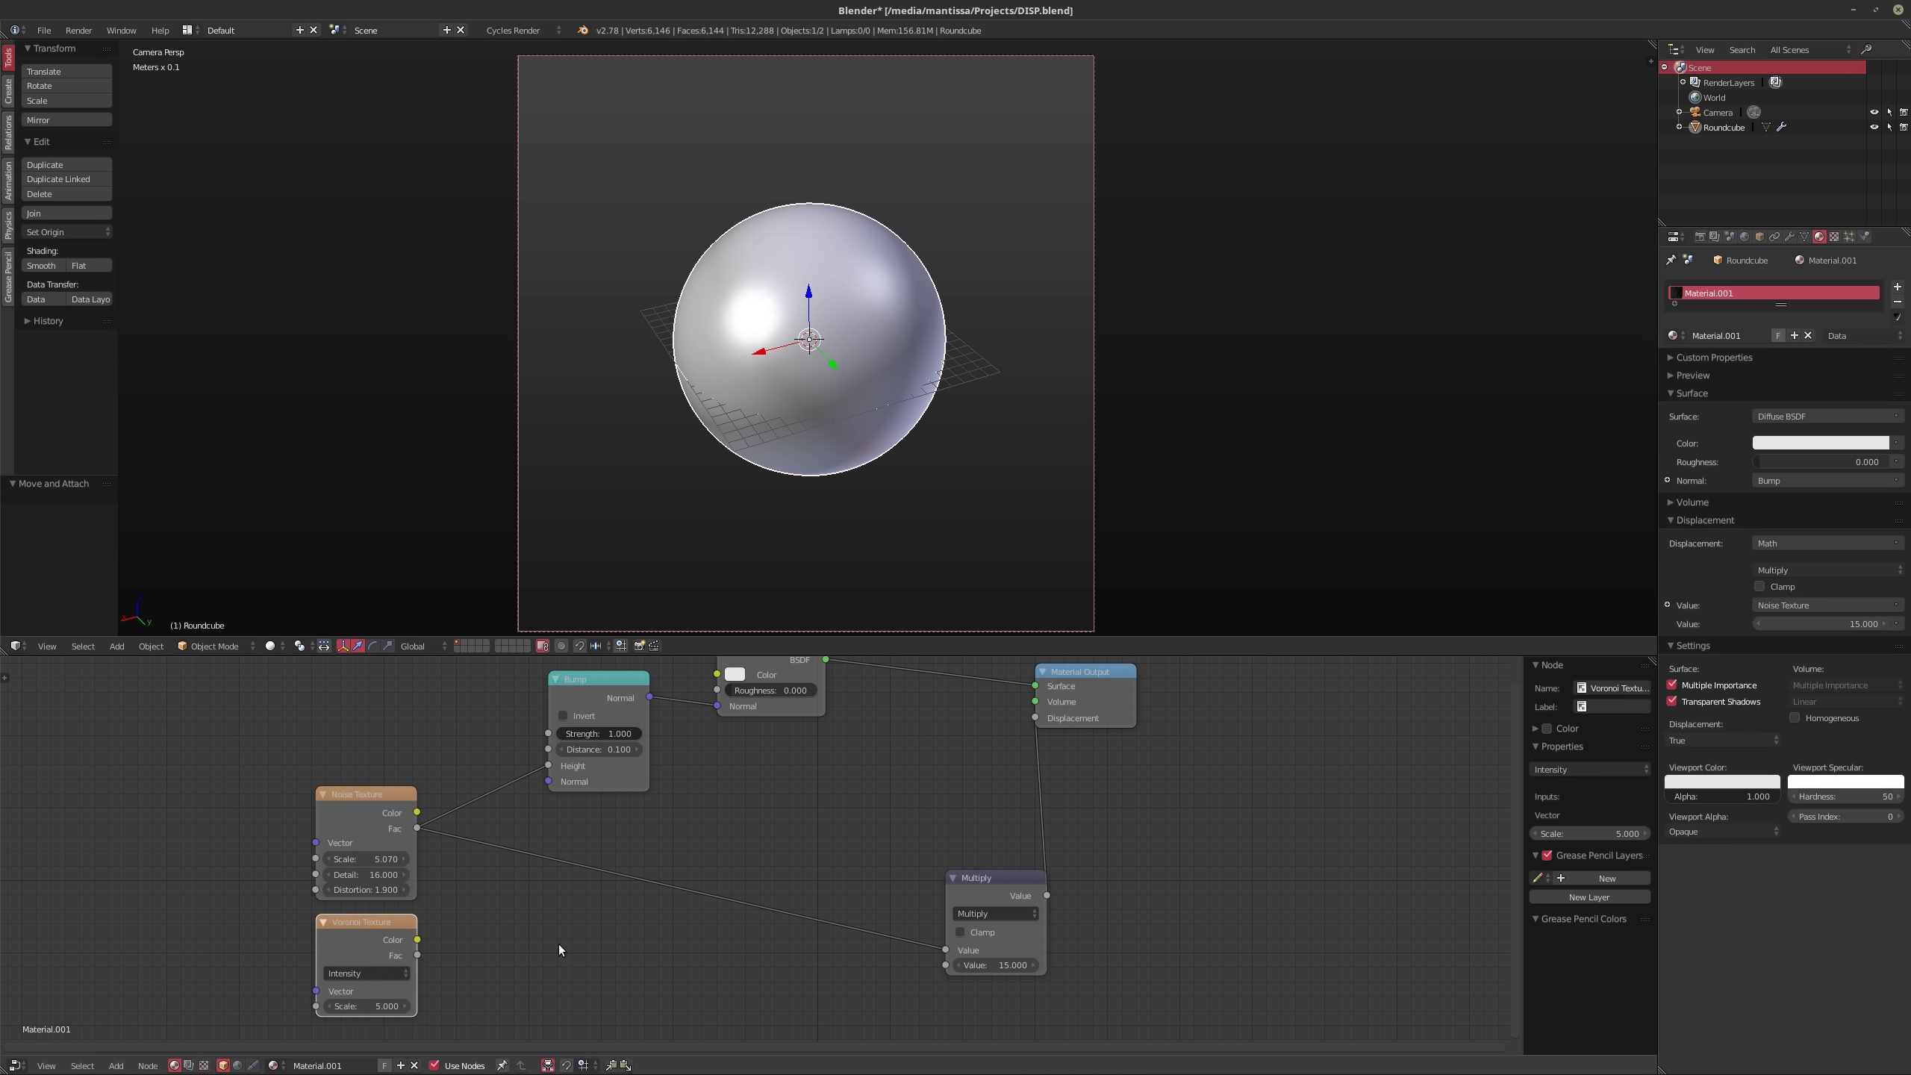
# Step: Switch to the rendered preview and view the Voronoi Texture's color on the sphere through the emission viewer
pyautogui.hotkey('shift', 'z')
pyautogui.keyDown('ctrl'); pyautogui.keyDown('shift'); pyautogui.click(366, 936); pyautogui.keyUp('shift'); pyautogui.keyUp('ctrl')
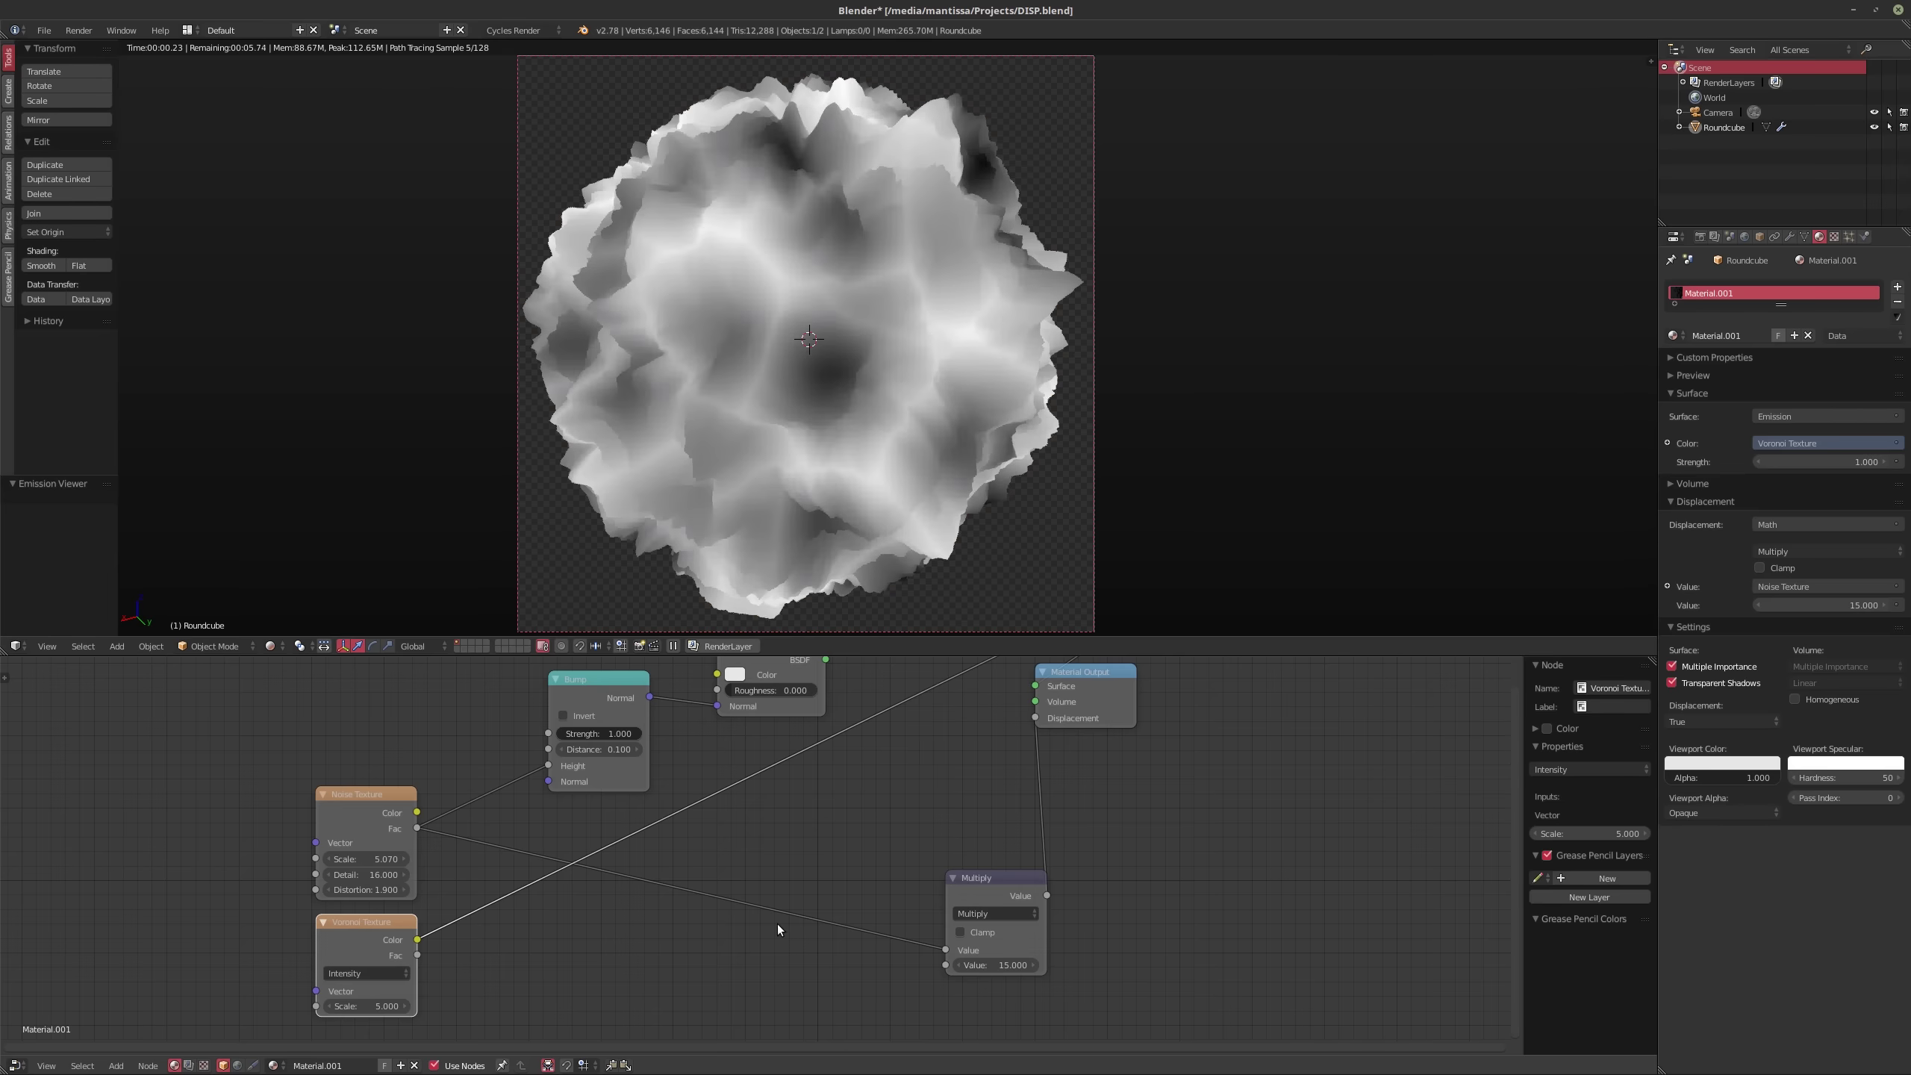
pyautogui.moveTo(518, 661); pyautogui.dragTo(568, 633, button='middle')
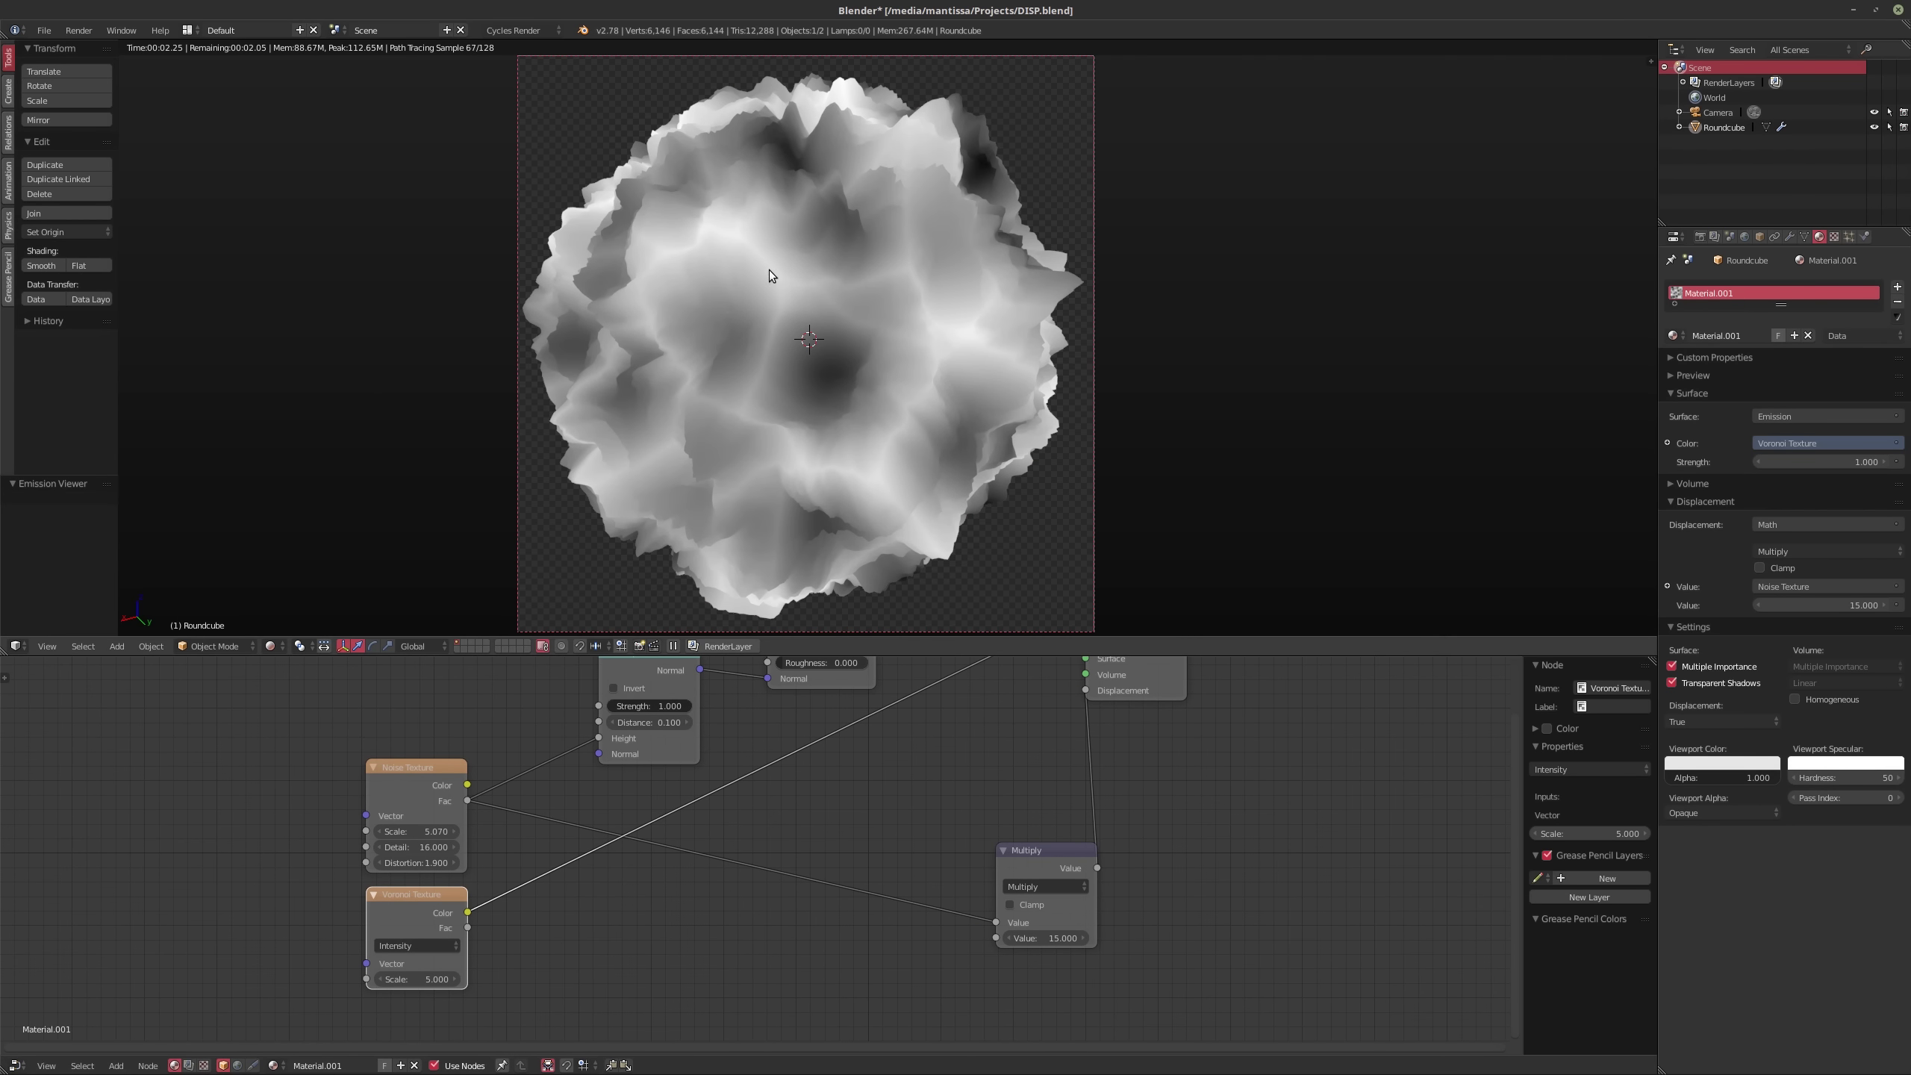
# Step: Add a Math node set to Add beside the Voronoi Texture, feeding the Voronoi's Fac into it
pyautogui.hotkey('shift', 'a')
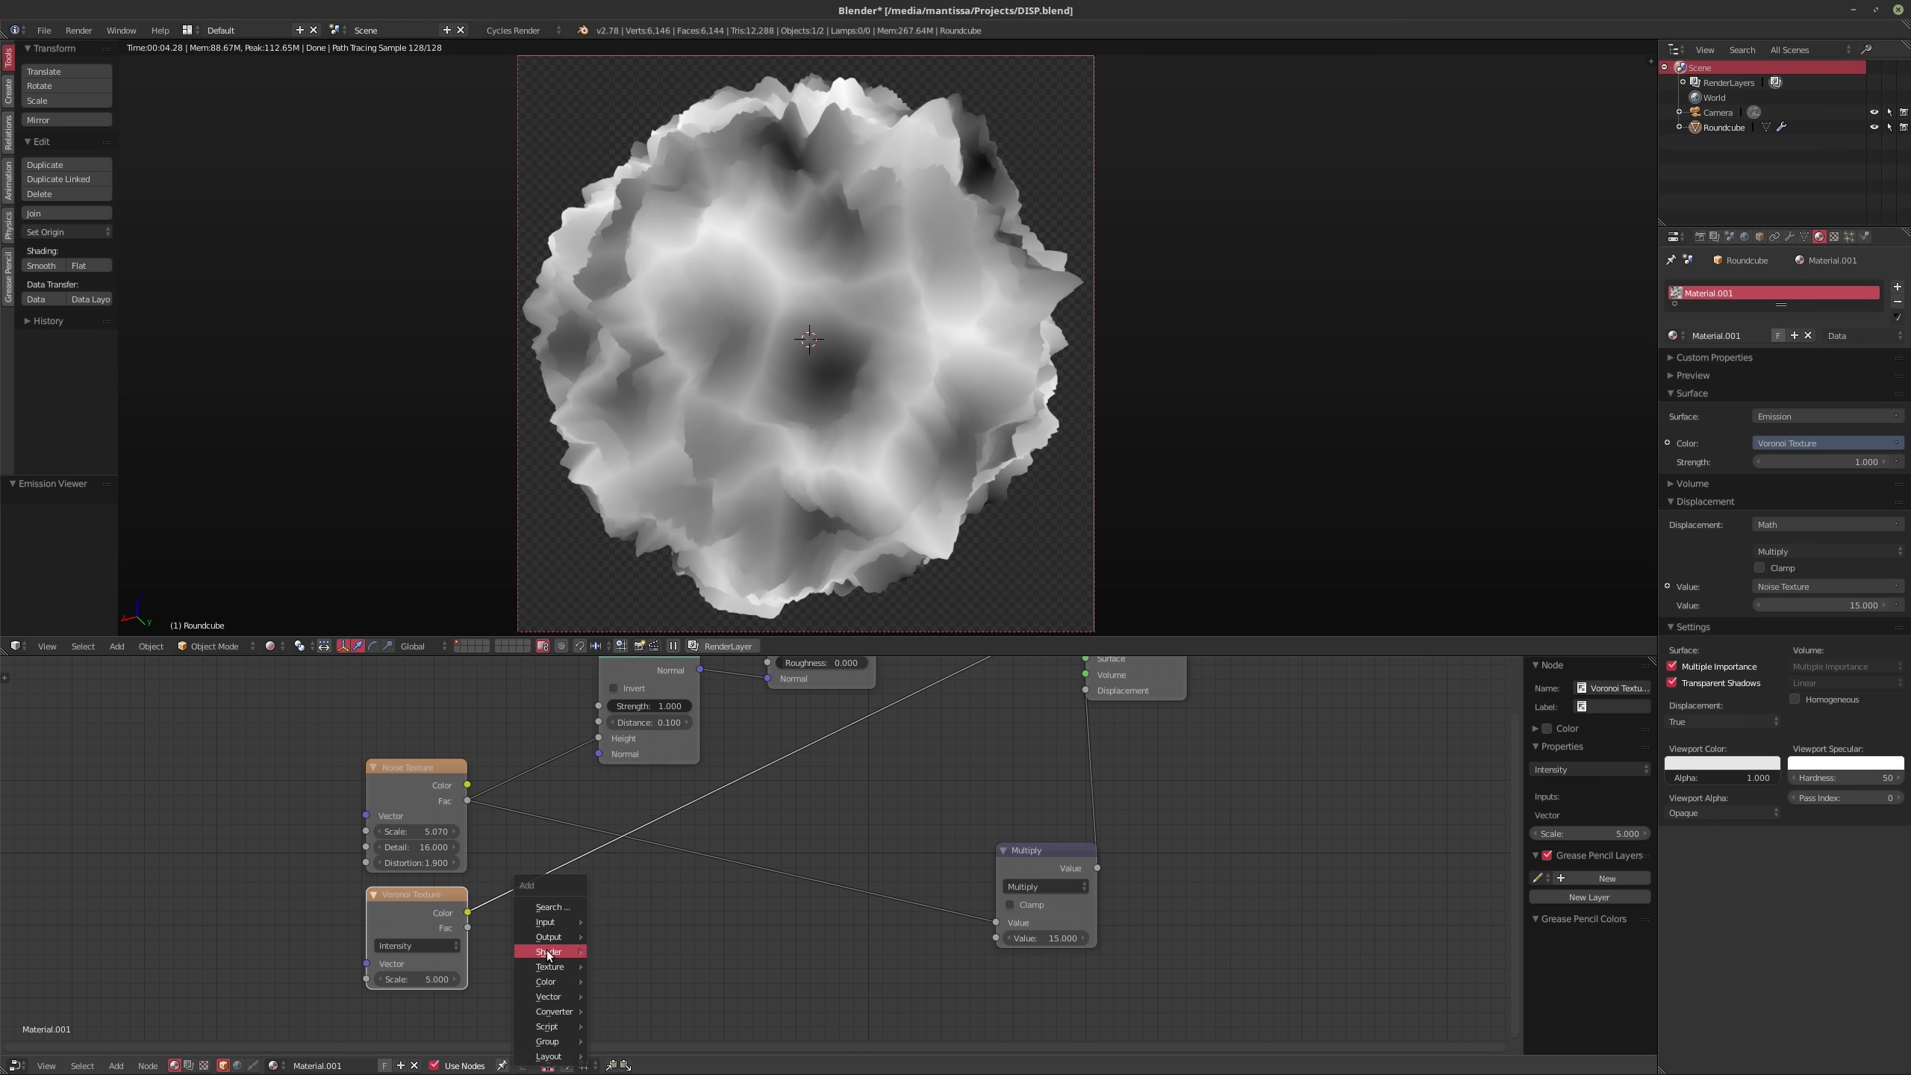
pyautogui.moveTo(554, 952)
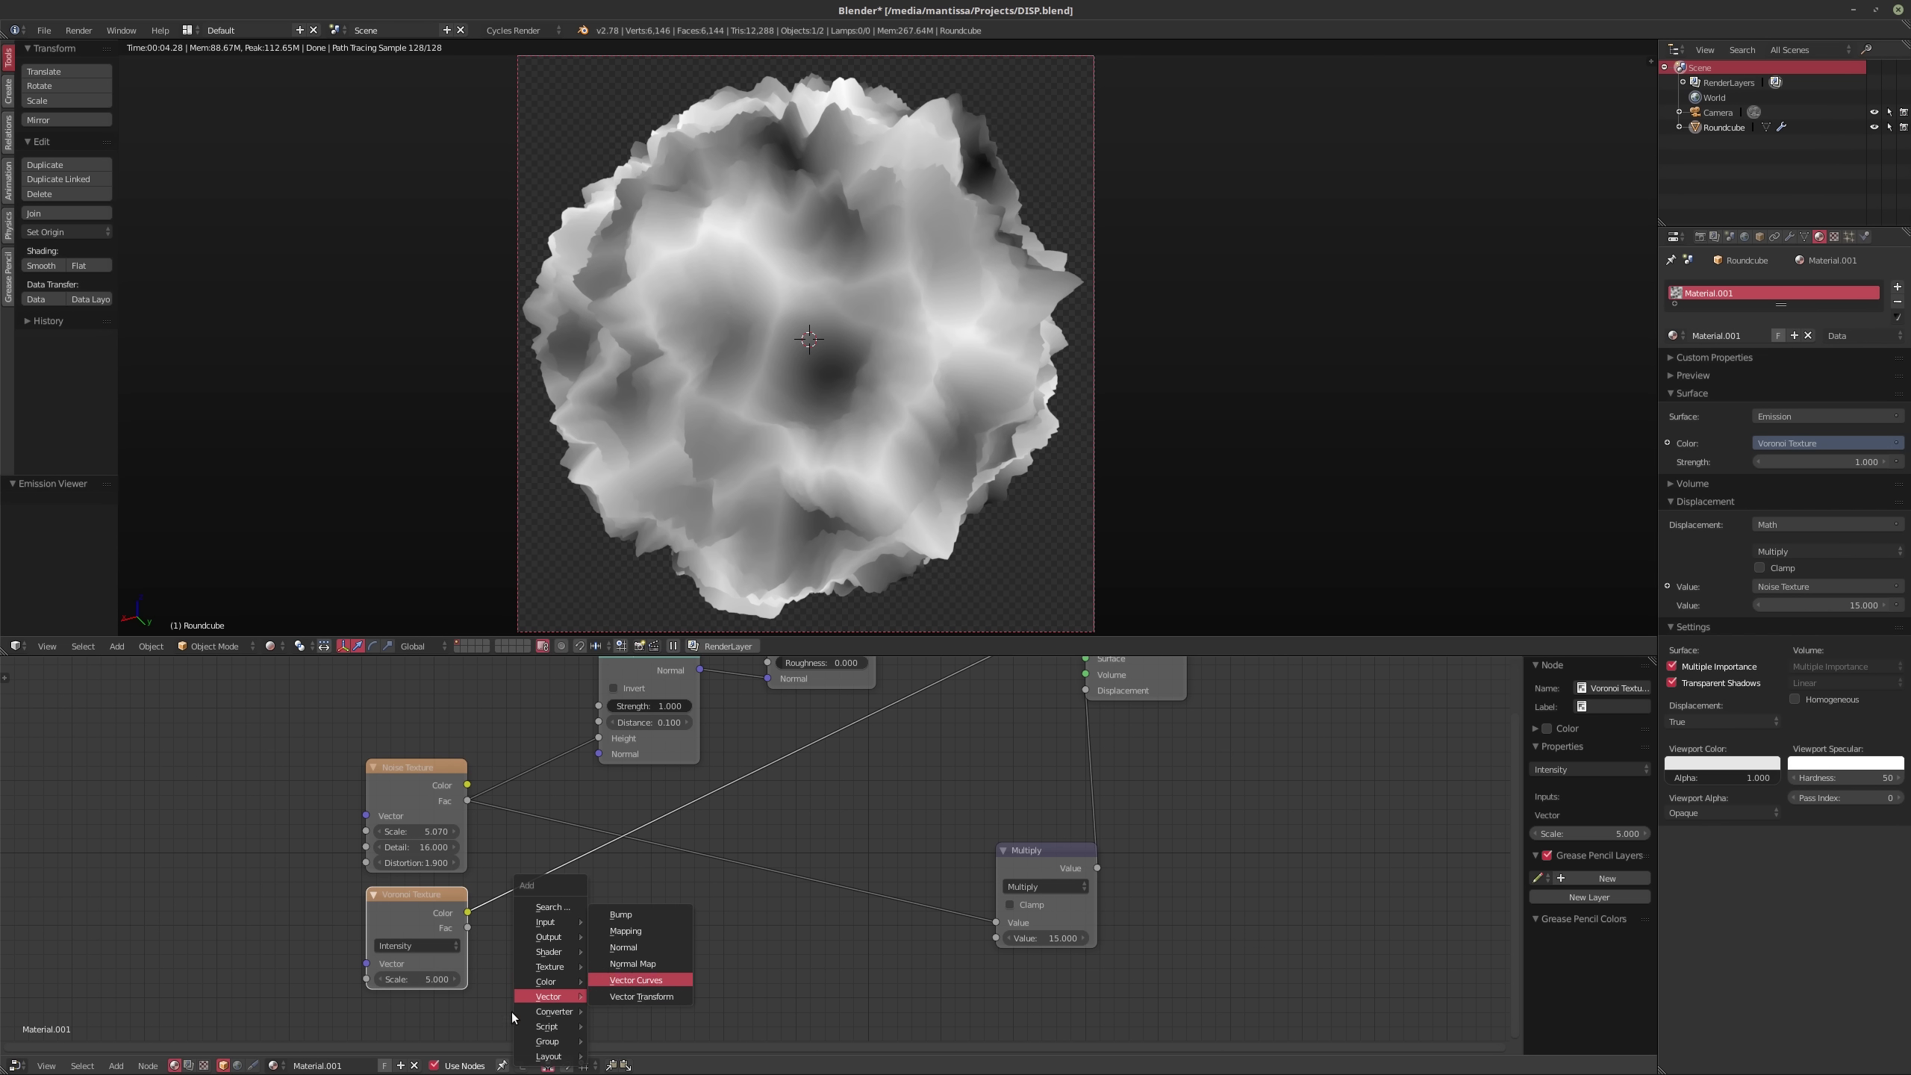
pyautogui.moveTo(563, 1018)
pyautogui.click(619, 912)
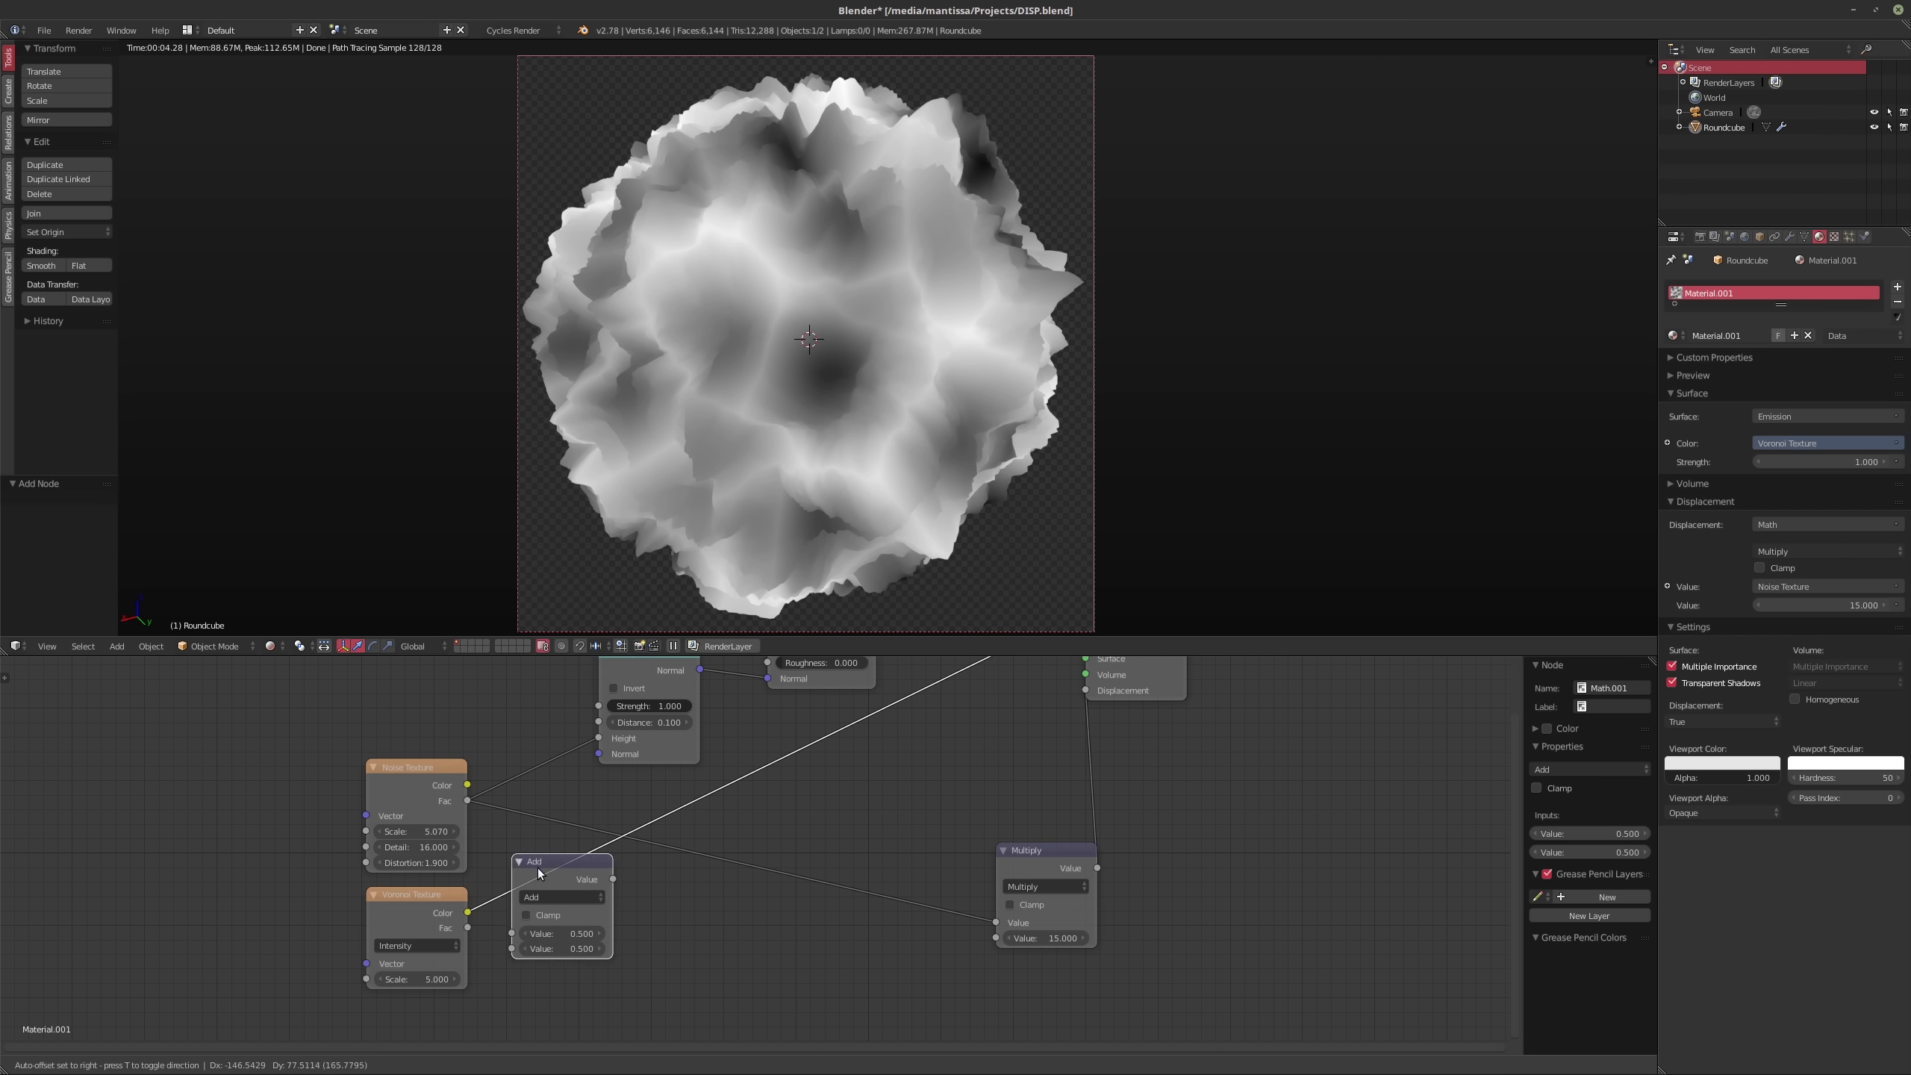
pyautogui.click(516, 937)
pyautogui.moveTo(468, 927)
pyautogui.mouseDown()
pyautogui.moveTo(544, 955)
pyautogui.moveTo(461, 938)
pyautogui.mouseUp()
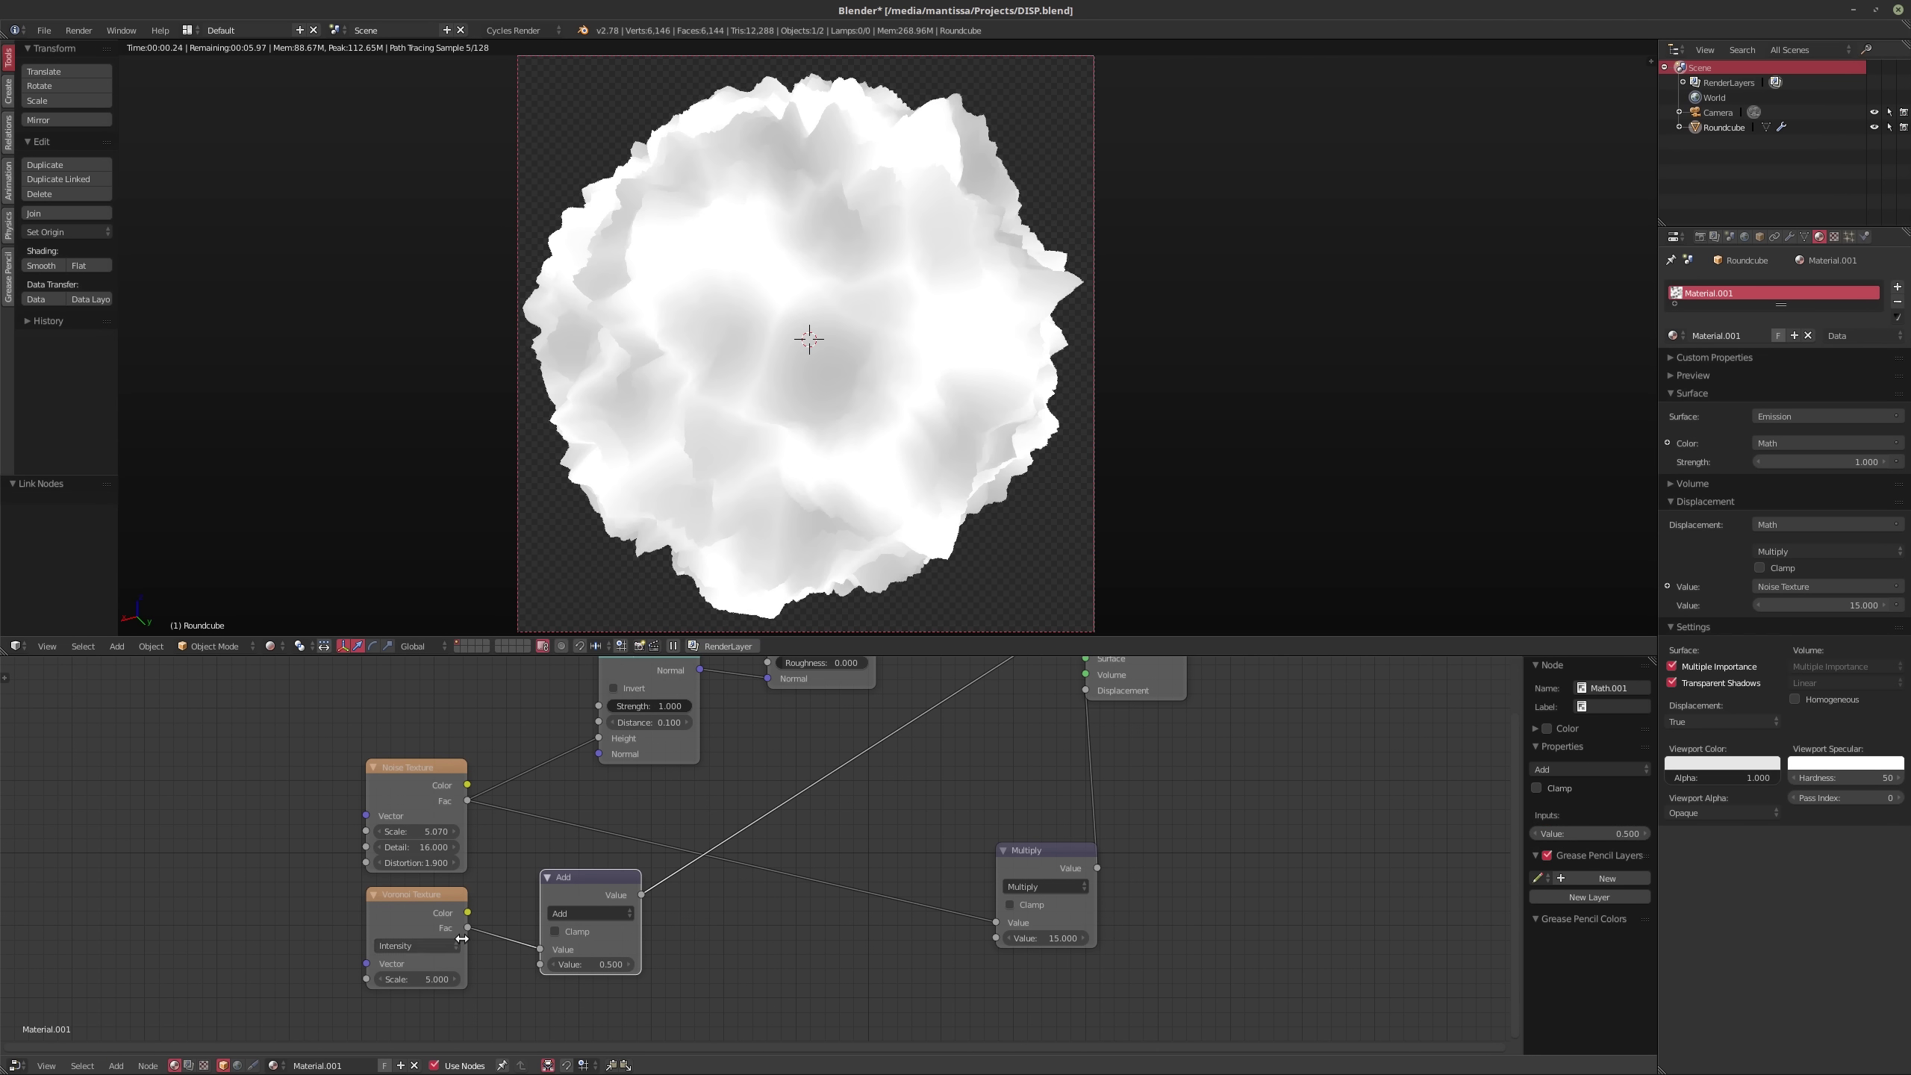
pyautogui.moveTo(594, 872); pyautogui.dragTo(603, 894, button='middle')
pyautogui.moveTo(603, 893); pyautogui.dragTo(589, 917)
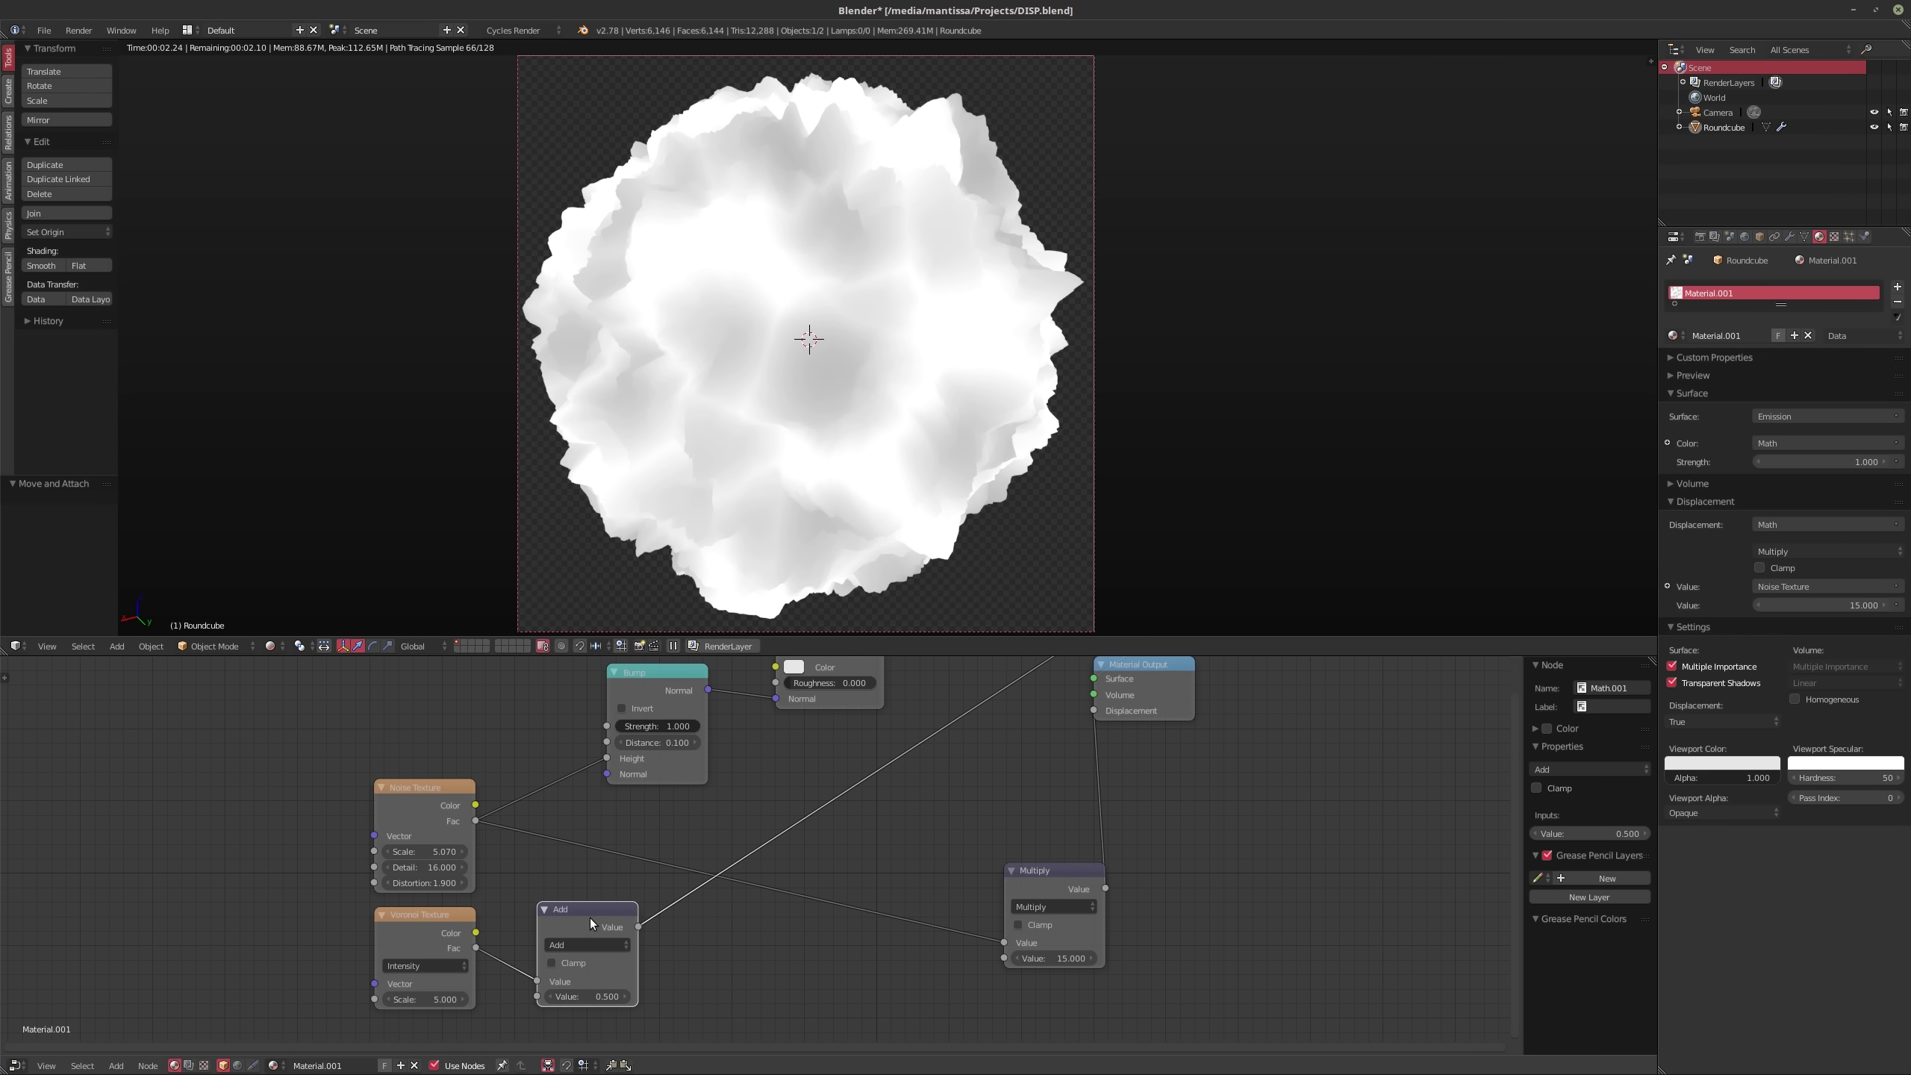
pyautogui.moveTo(666, 957); pyautogui.dragTo(593, 945, button='middle')
pyautogui.moveTo(527, 896); pyautogui.dragTo(614, 889)
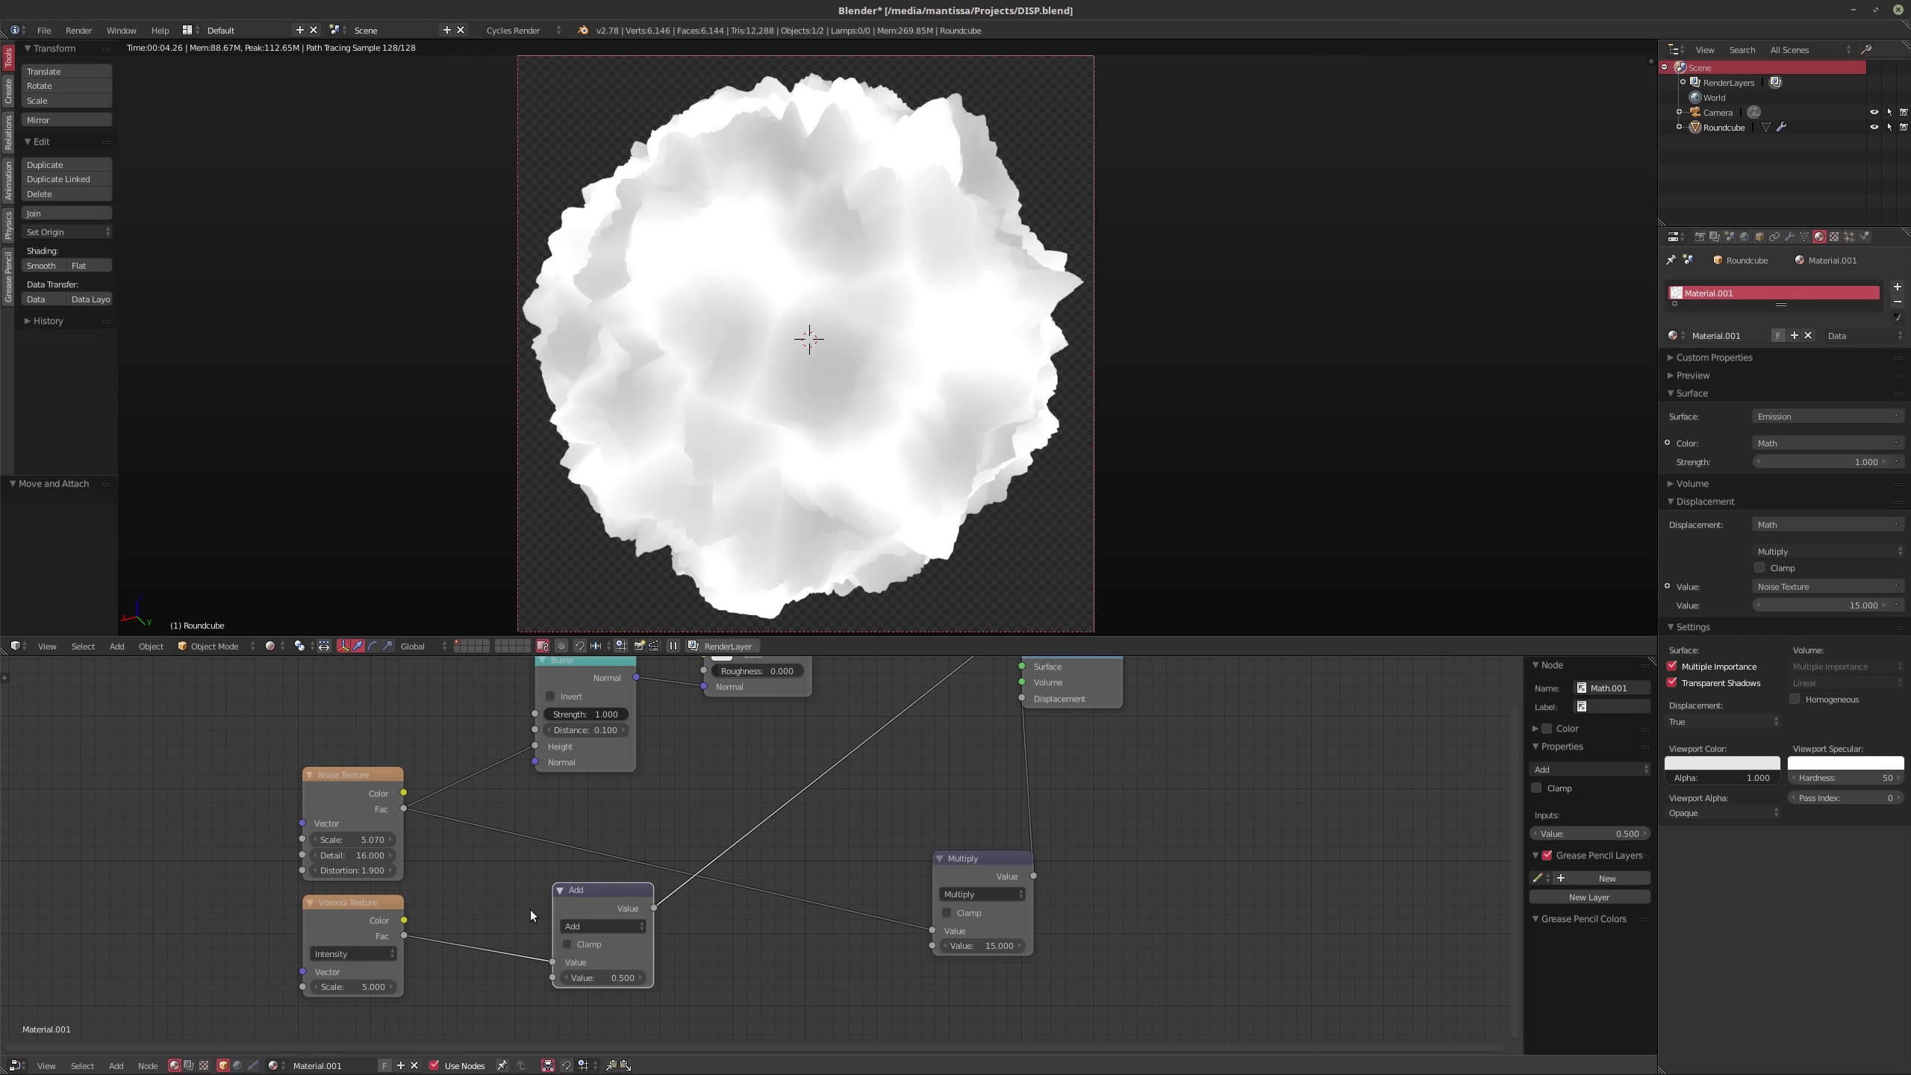
# Step: Feed the Voronoi Fac into the Add node's second Value and the Noise Fac into its first, and link its output to the Multiply node
pyautogui.moveTo(554, 963); pyautogui.dragTo(552, 977)
pyautogui.moveTo(357, 916); pyautogui.dragTo(354, 960)
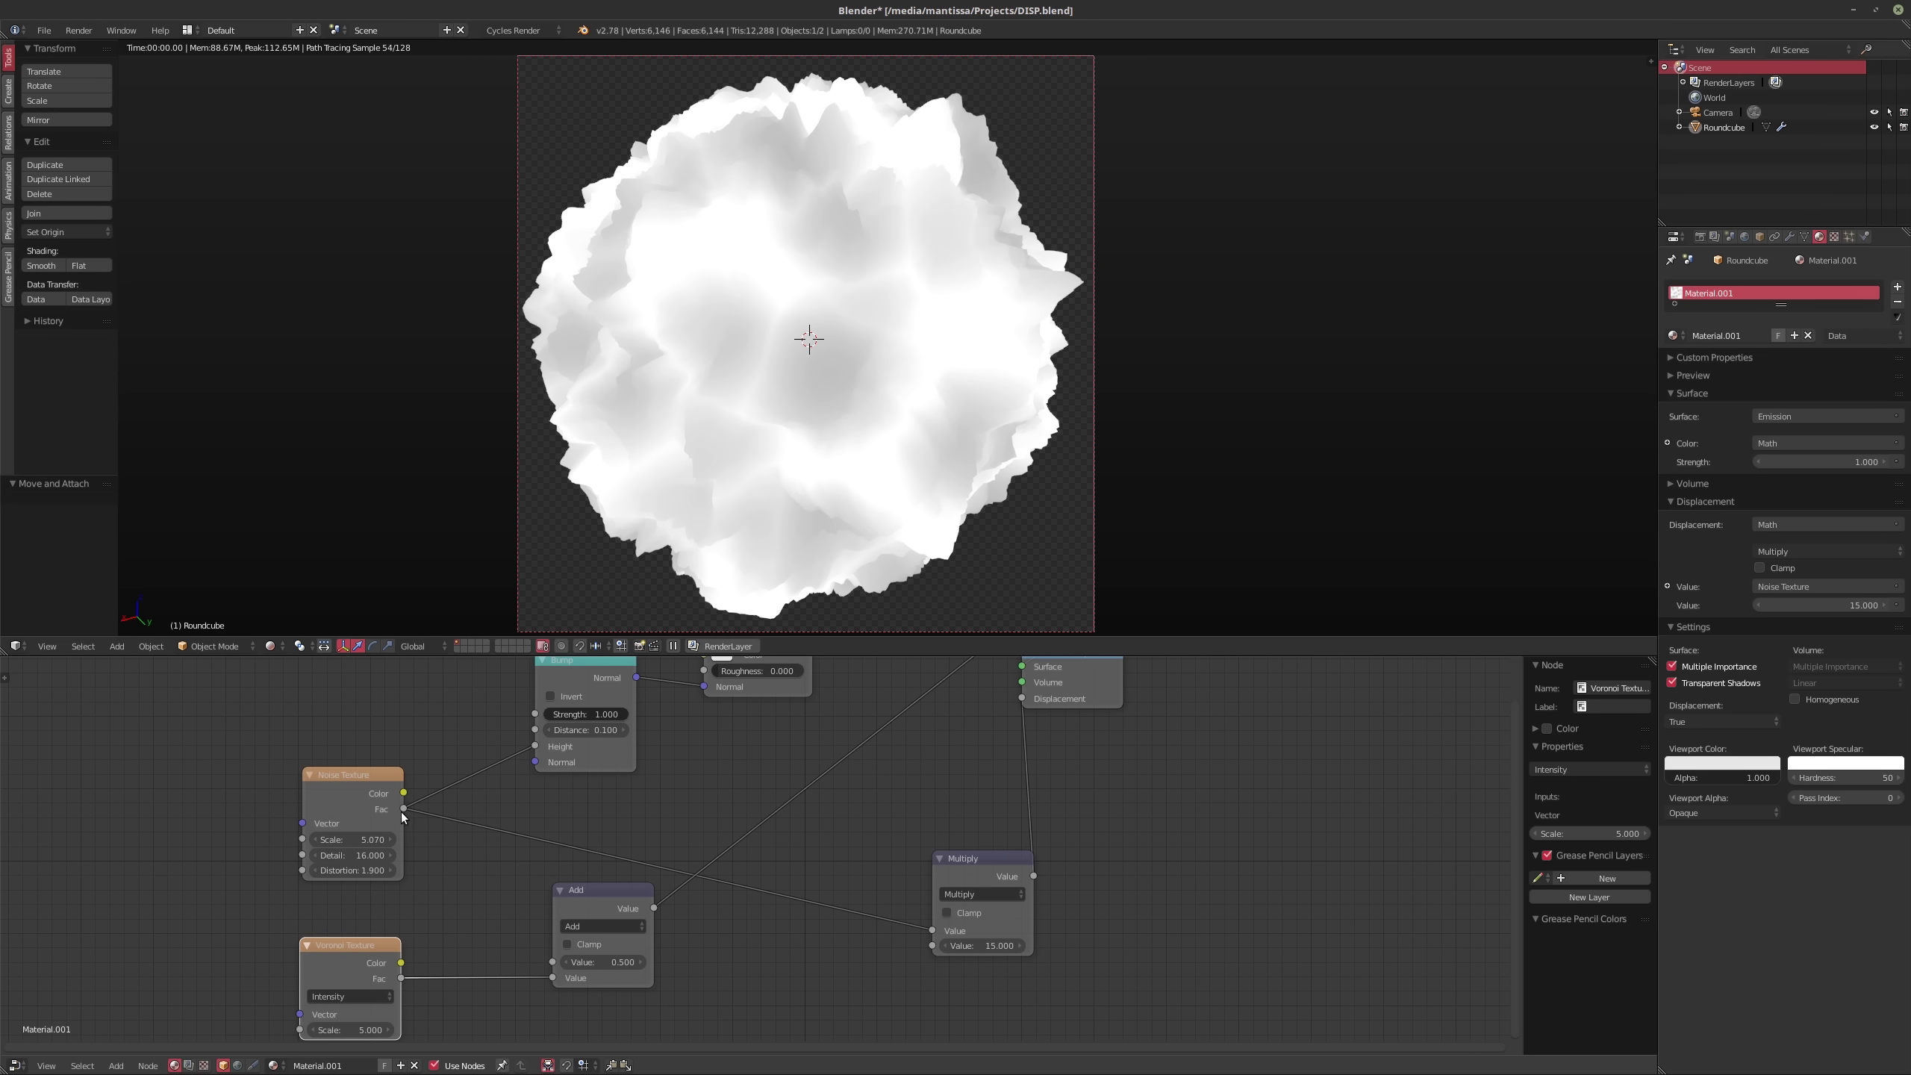
pyautogui.moveTo(404, 808); pyautogui.dragTo(563, 962)
pyautogui.click(612, 927)
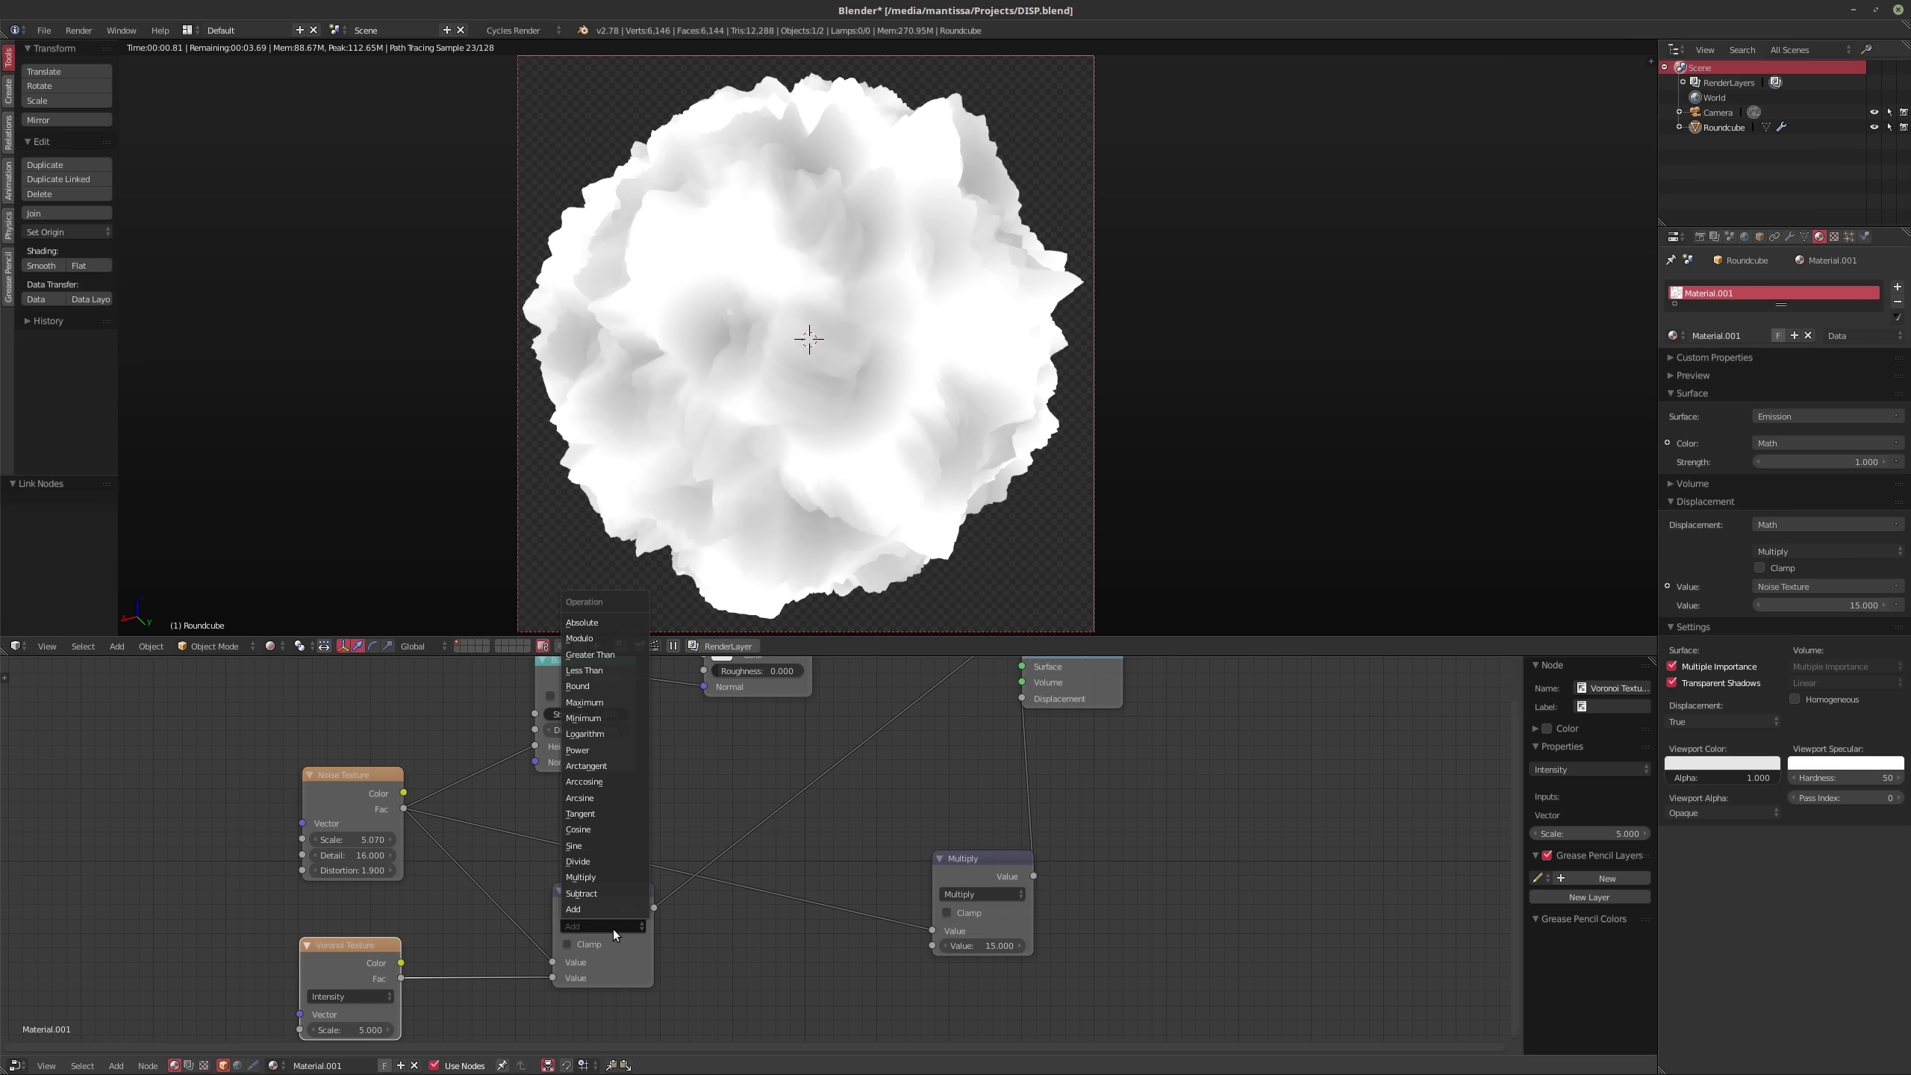
pyautogui.moveTo(655, 914); pyautogui.dragTo(622, 938, button='middle')
pyautogui.moveTo(620, 933); pyautogui.dragTo(1034, 863)
pyautogui.moveTo(1027, 764); pyautogui.dragTo(954, 827, button='middle')
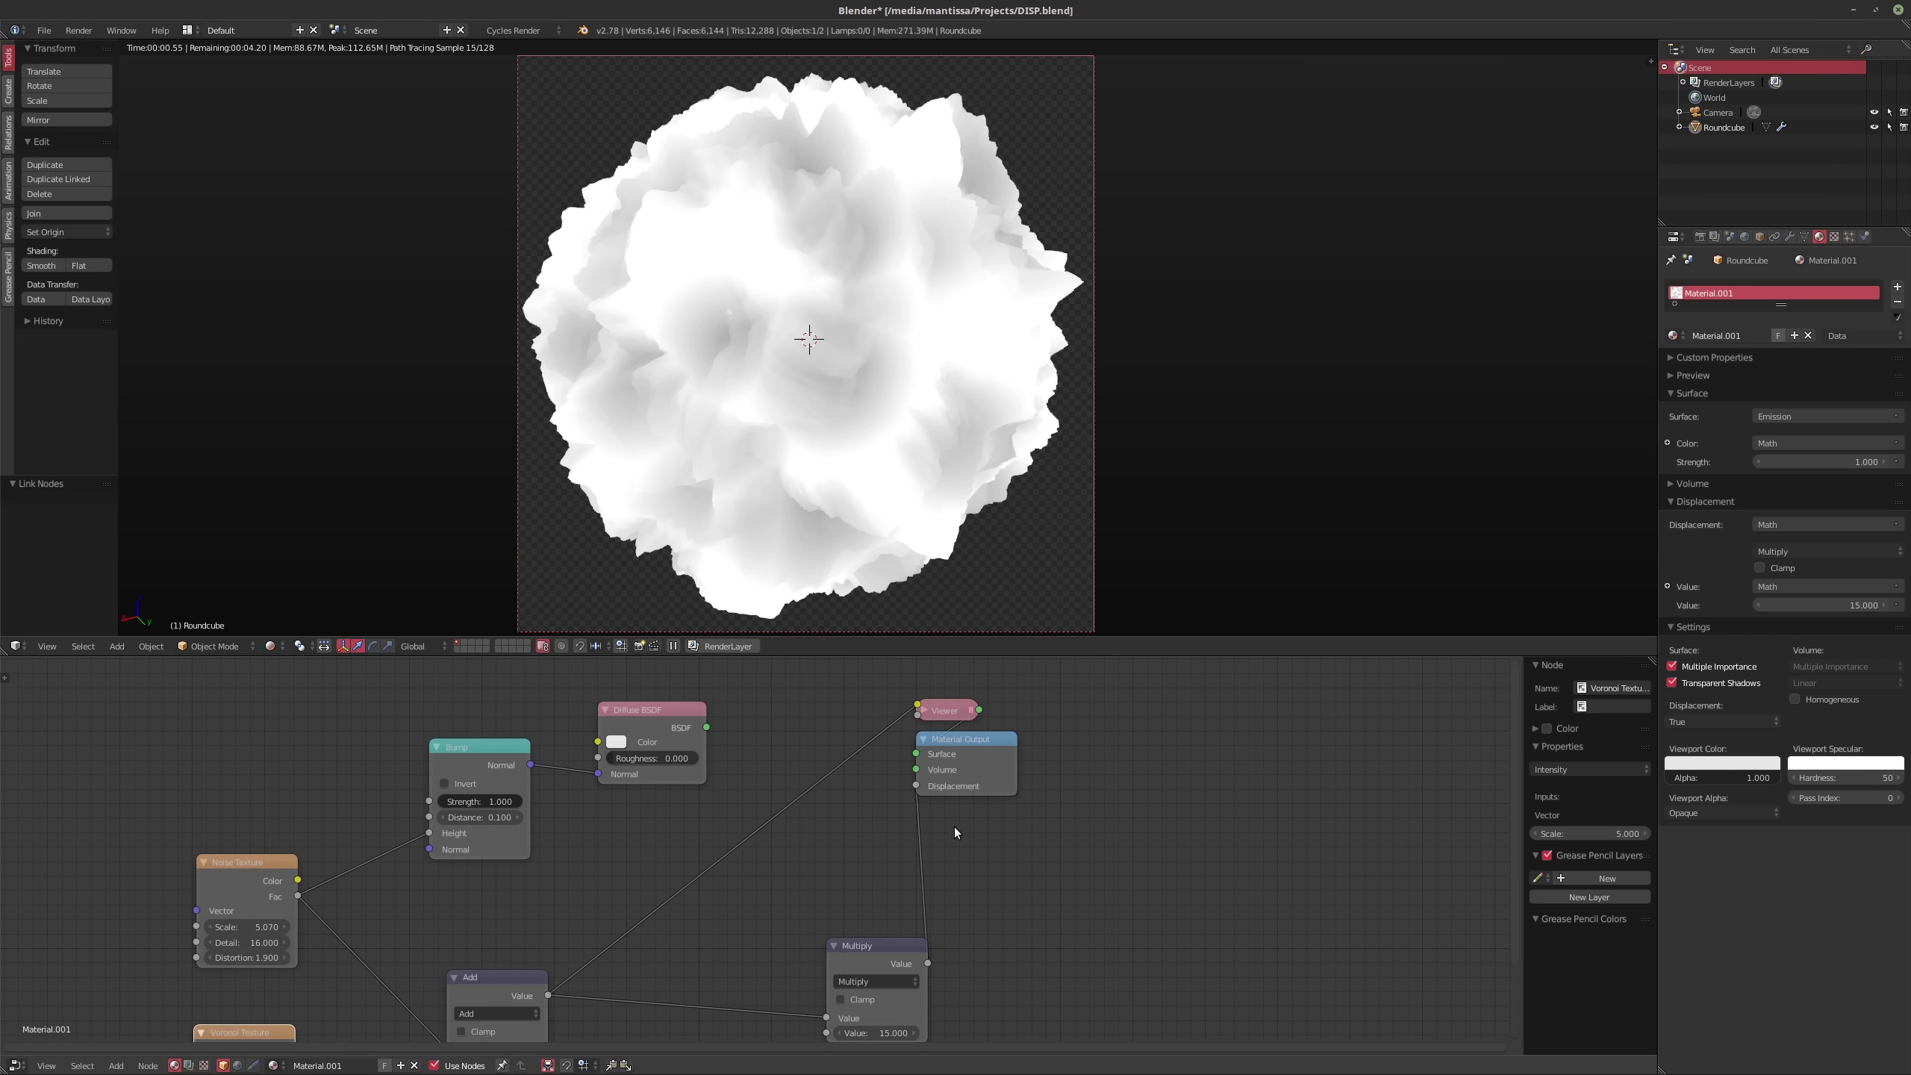
# Step: Route the Diffuse BSDF back to the Material Output's Surface and refresh the rendered preview
pyautogui.keyDown('ctrl'); pyautogui.keyDown('shift'); pyautogui.click(663, 729); pyautogui.keyUp('shift'); pyautogui.keyUp('ctrl')
pyautogui.moveTo(1114, 843); pyautogui.dragTo(1132, 798, button='middle')
pyautogui.hotkey('shift', 'z')
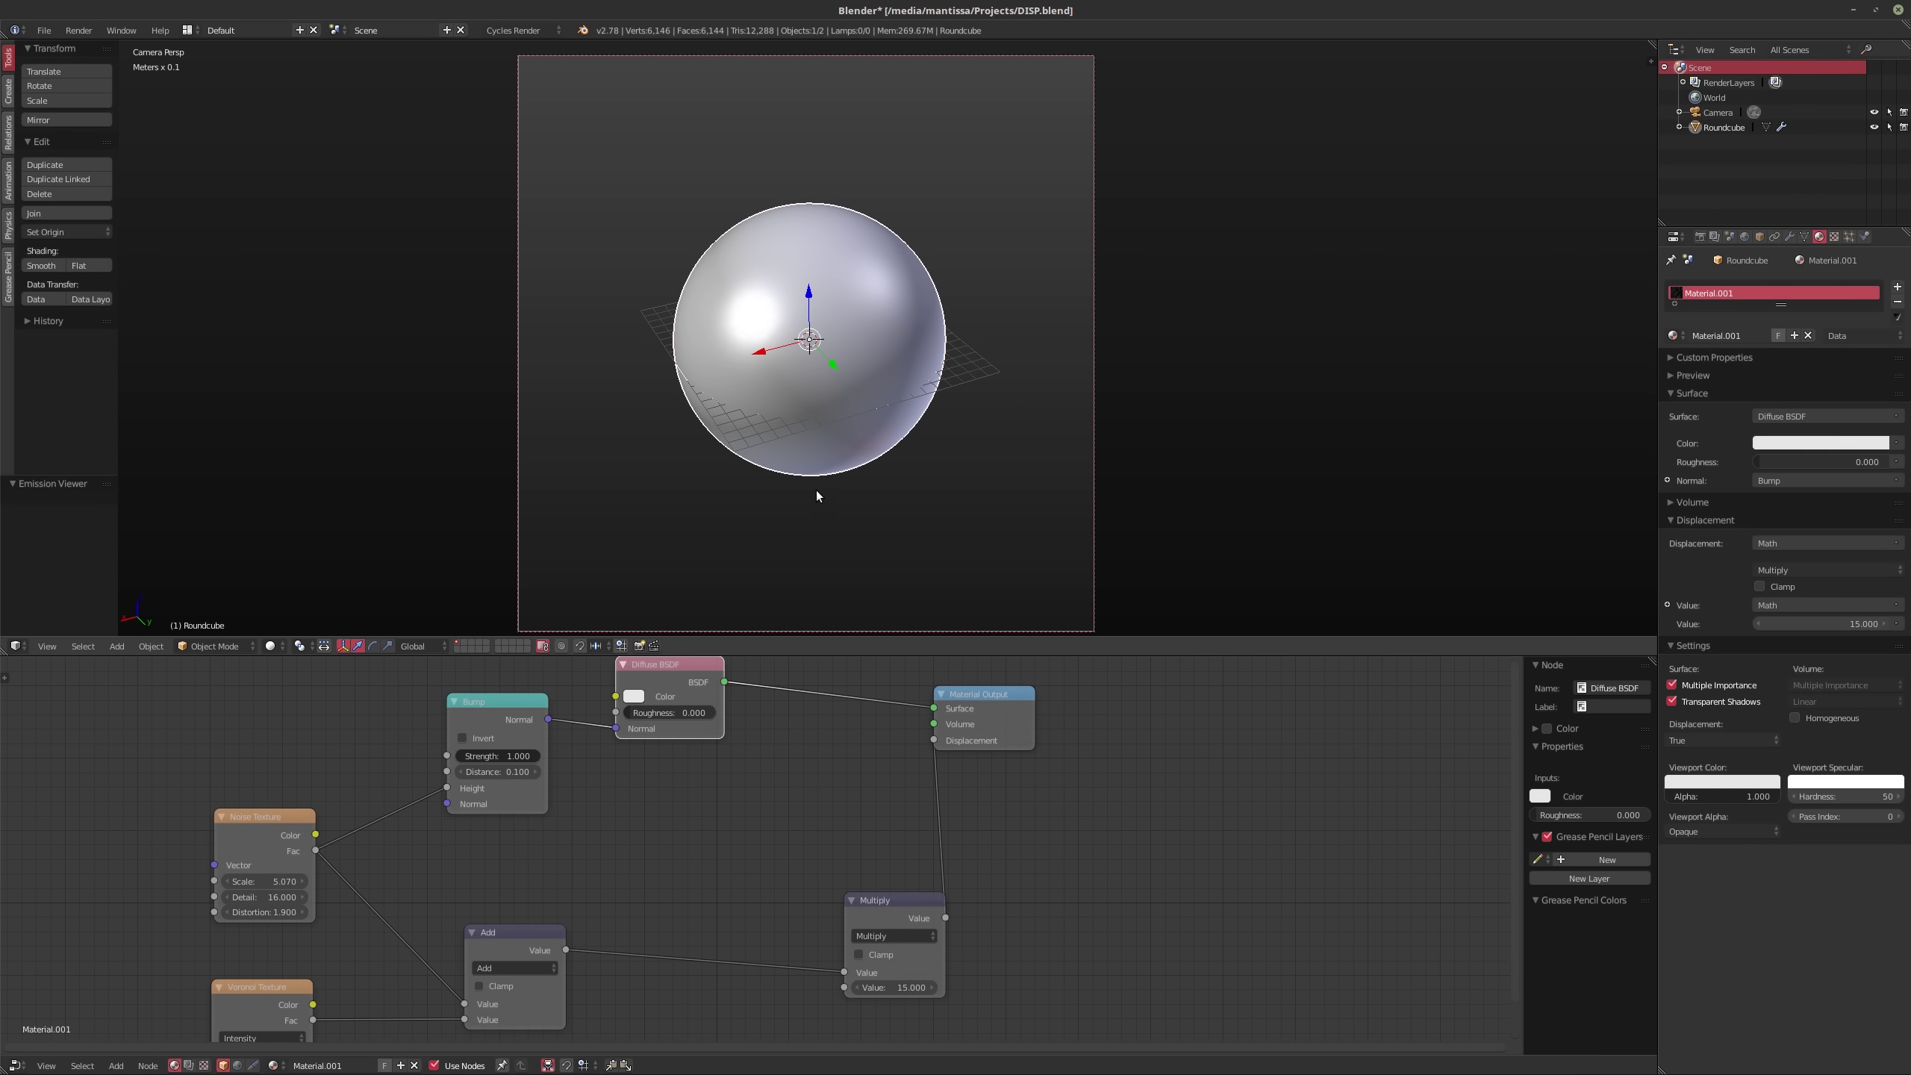
pyautogui.hotkey('shift', 'z')
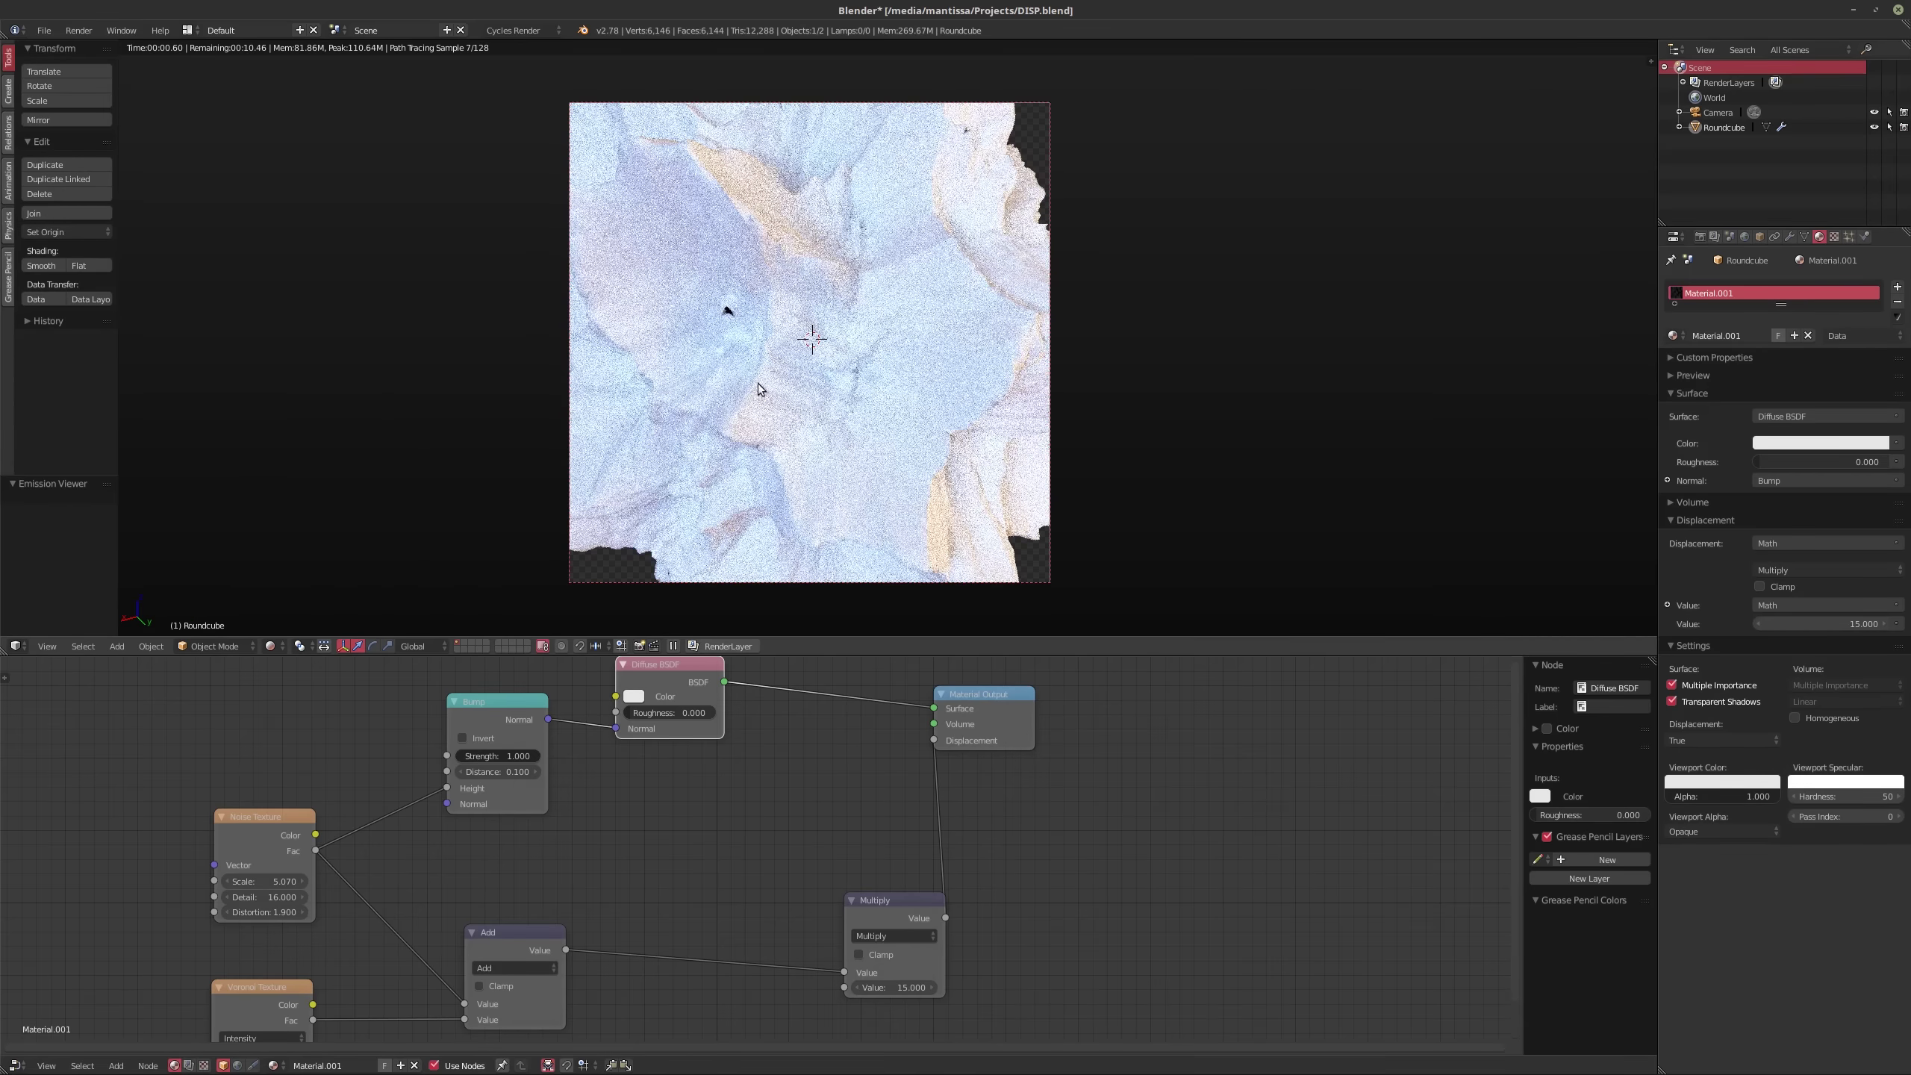
# Step: Disable border rendering in the scene's render dimensions
pyautogui.click(1700, 236)
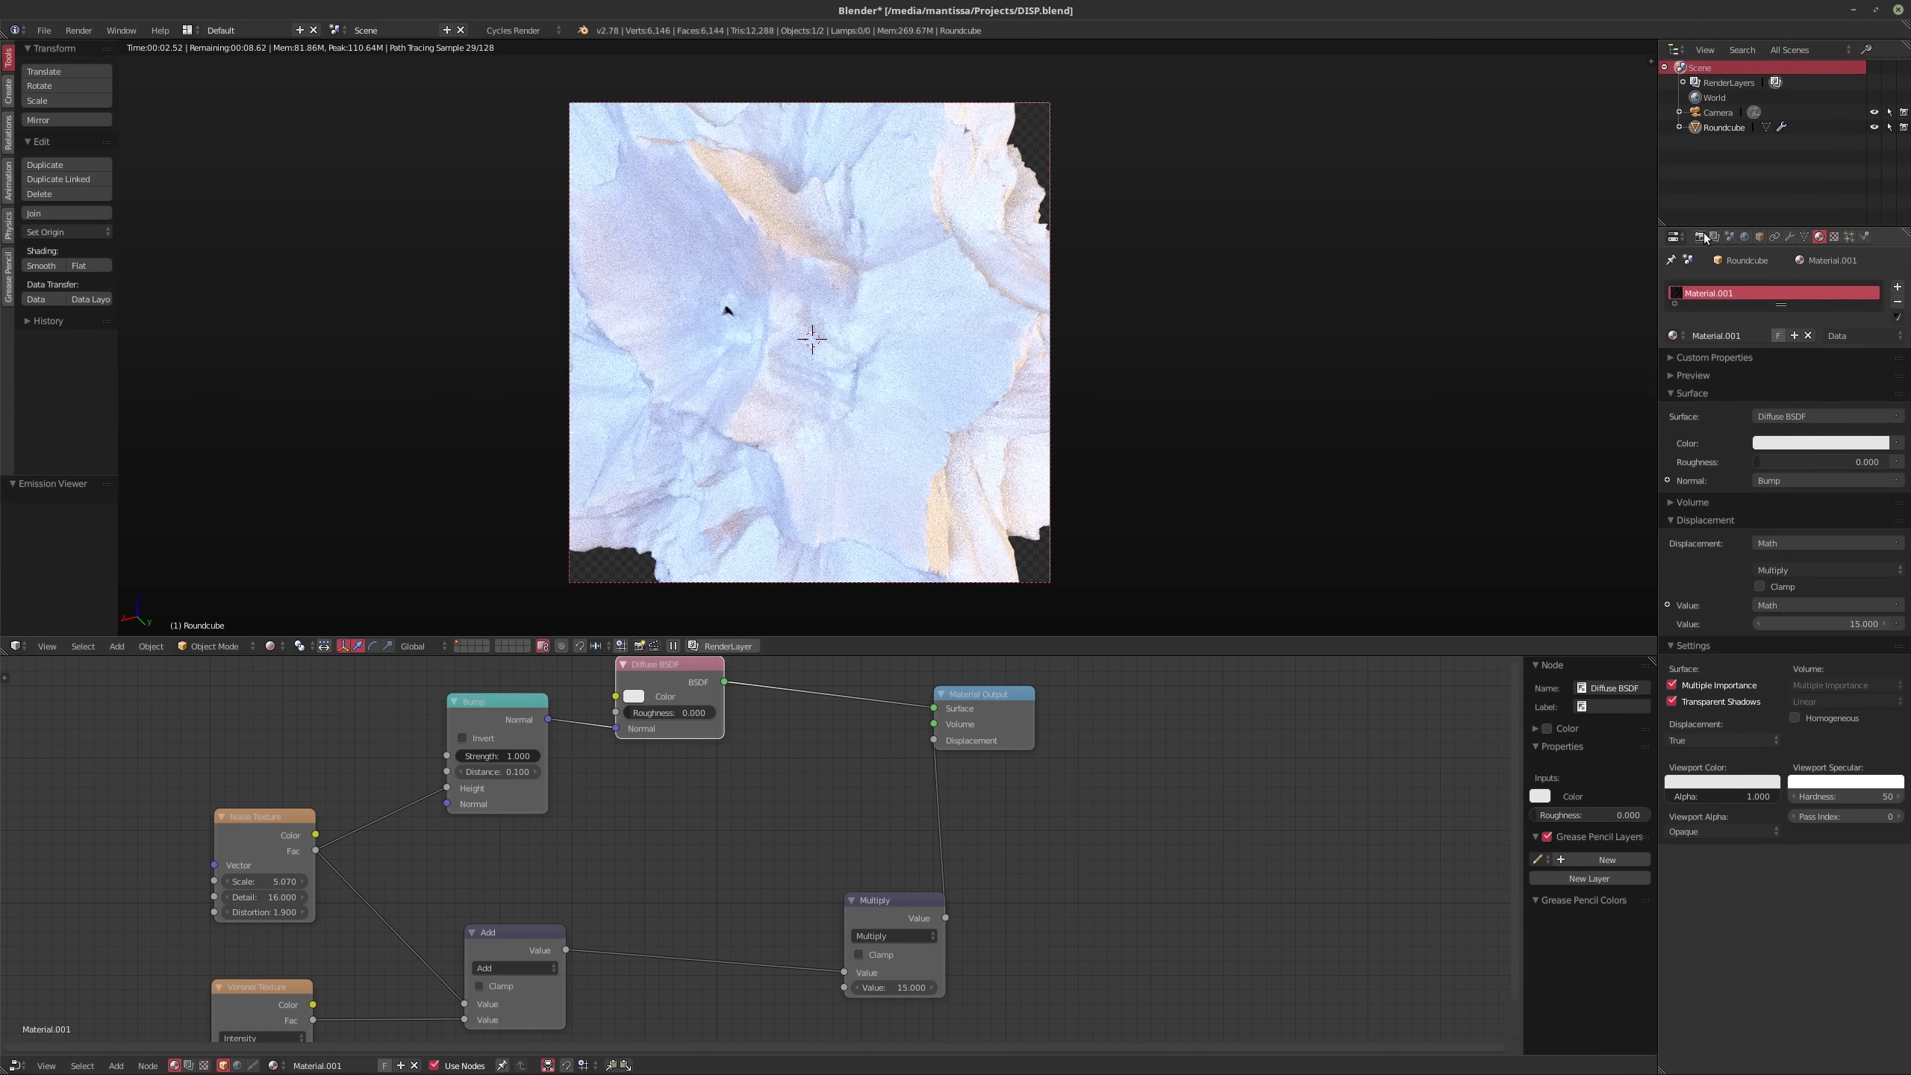
pyautogui.click(1671, 530)
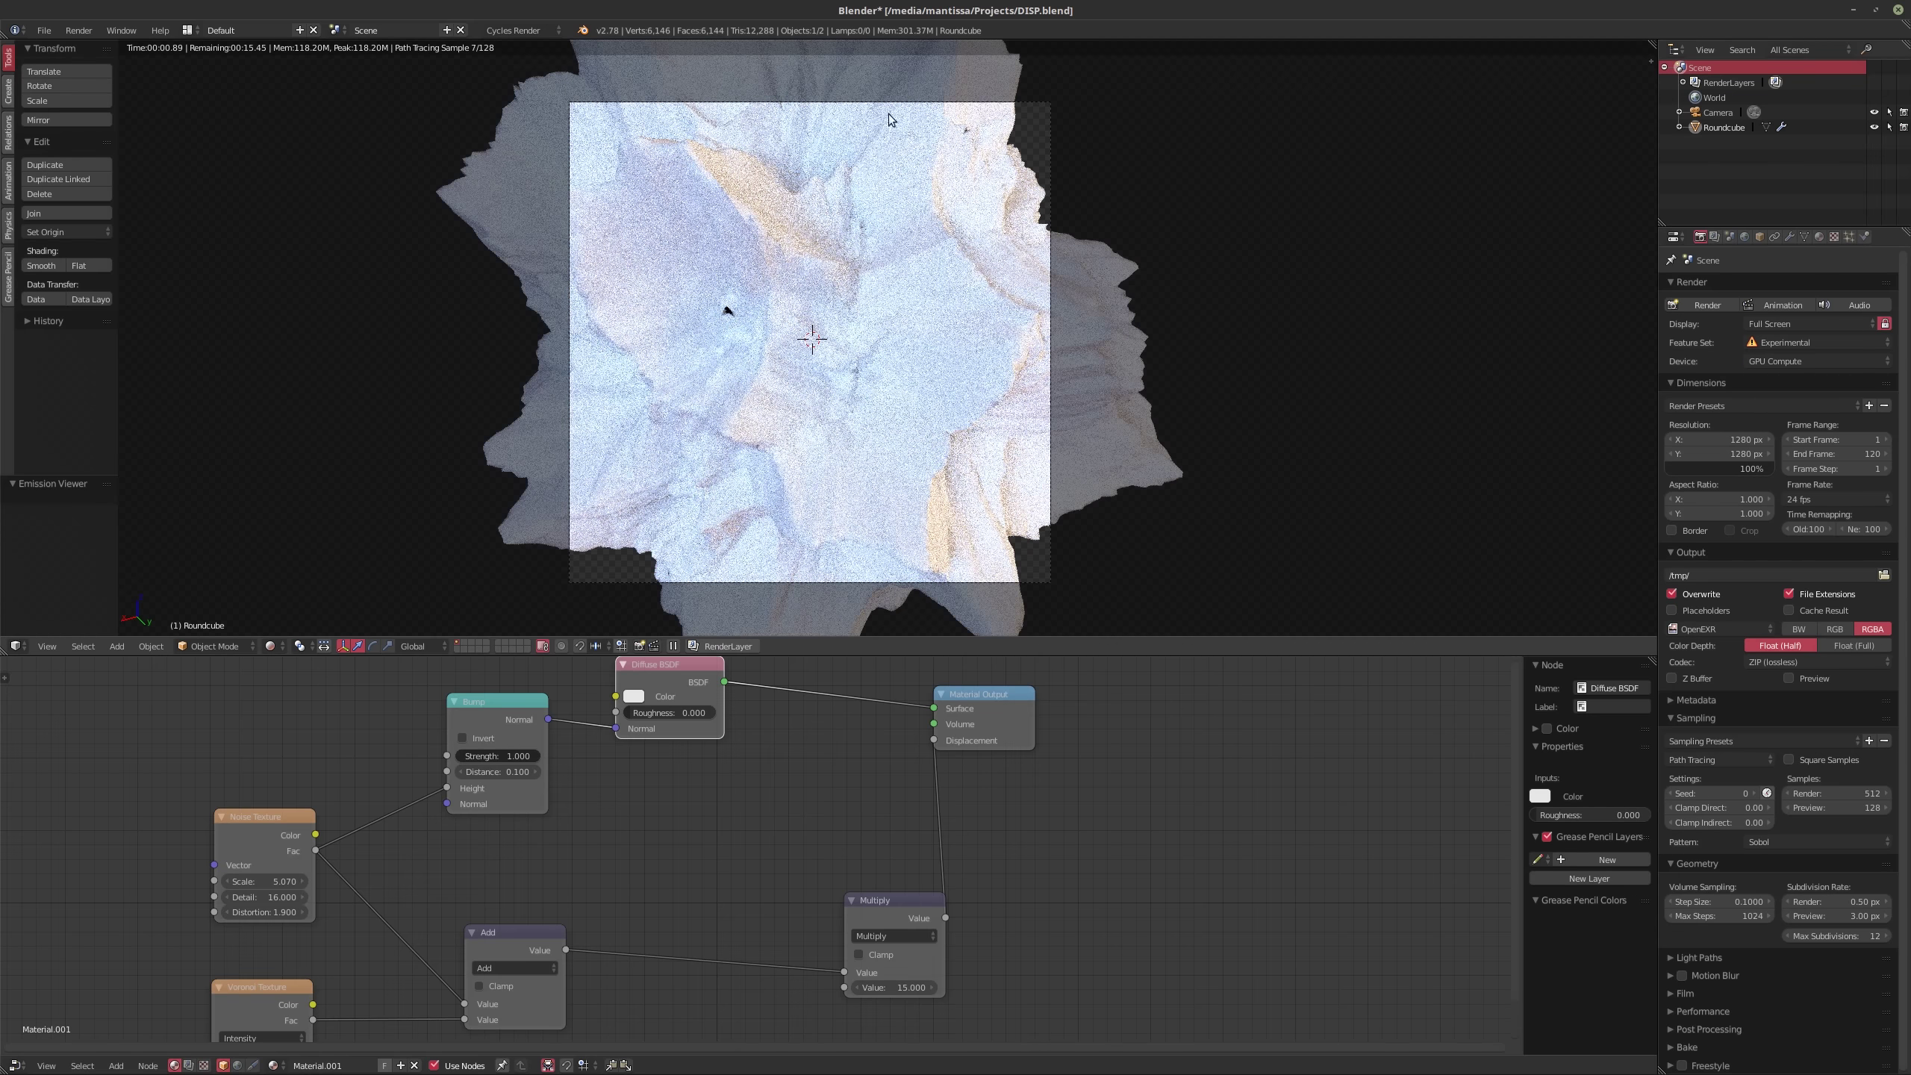
pyautogui.moveTo(703, 860); pyautogui.dragTo(759, 777, button='middle')
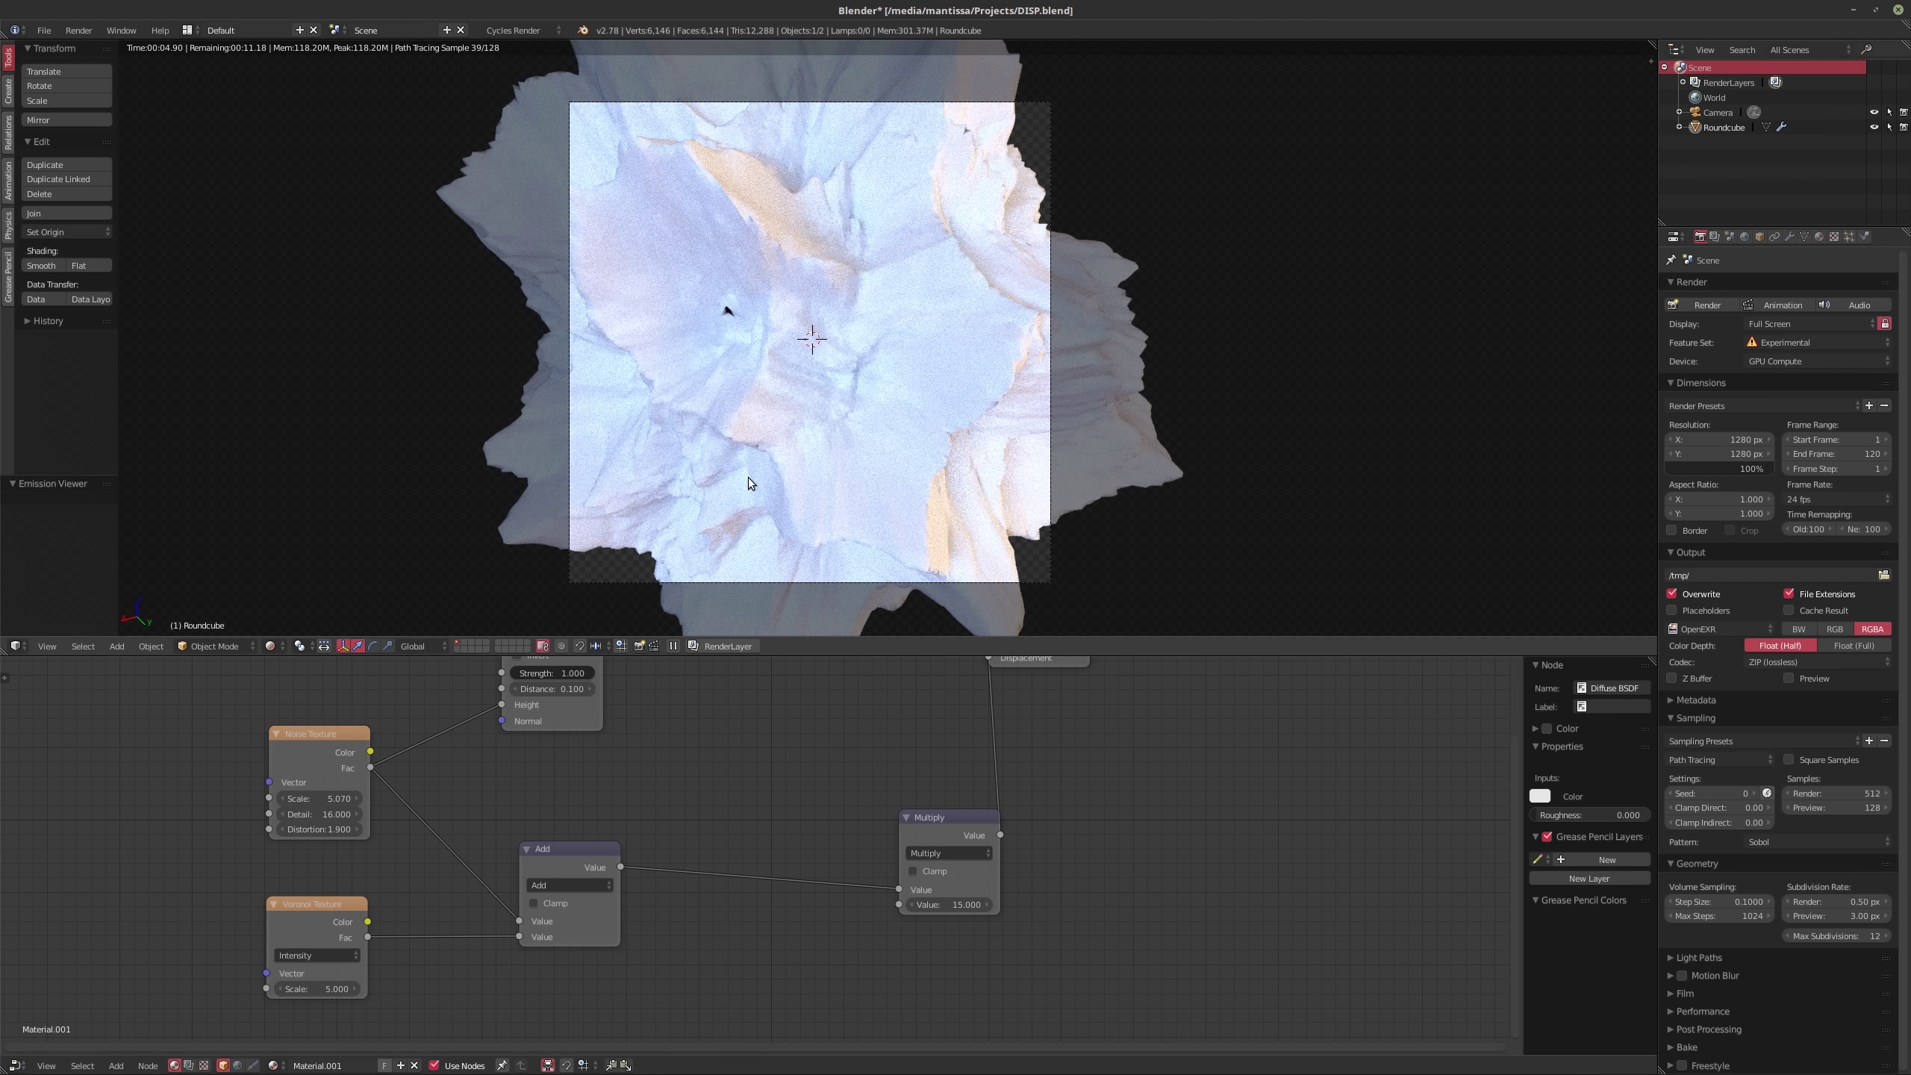
# Step: Change the Add node's operation to Maximum, refresh the rendered preview, and nudge the node slightly upward
pyautogui.hotkey('shift', 'z')
pyautogui.click(560, 885)
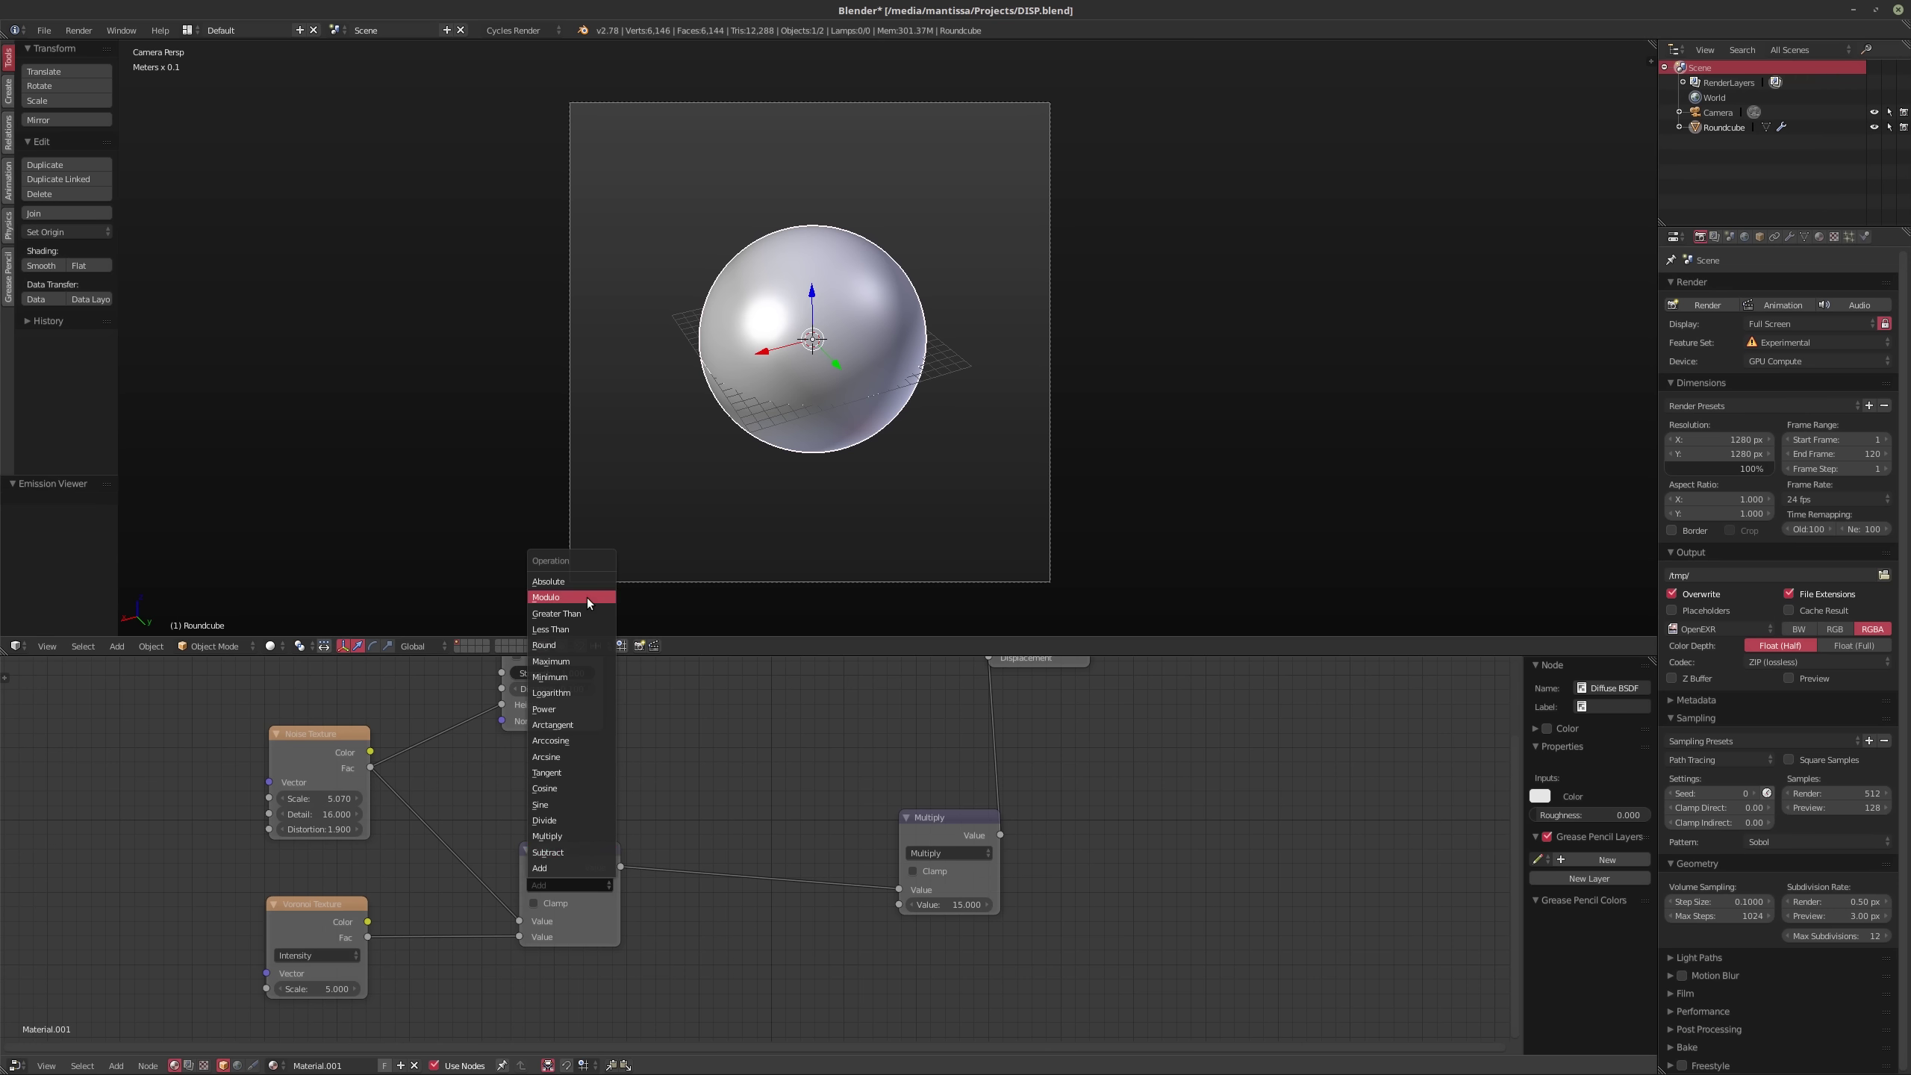
pyautogui.click(579, 661)
pyautogui.hotkey('shift', 'z')
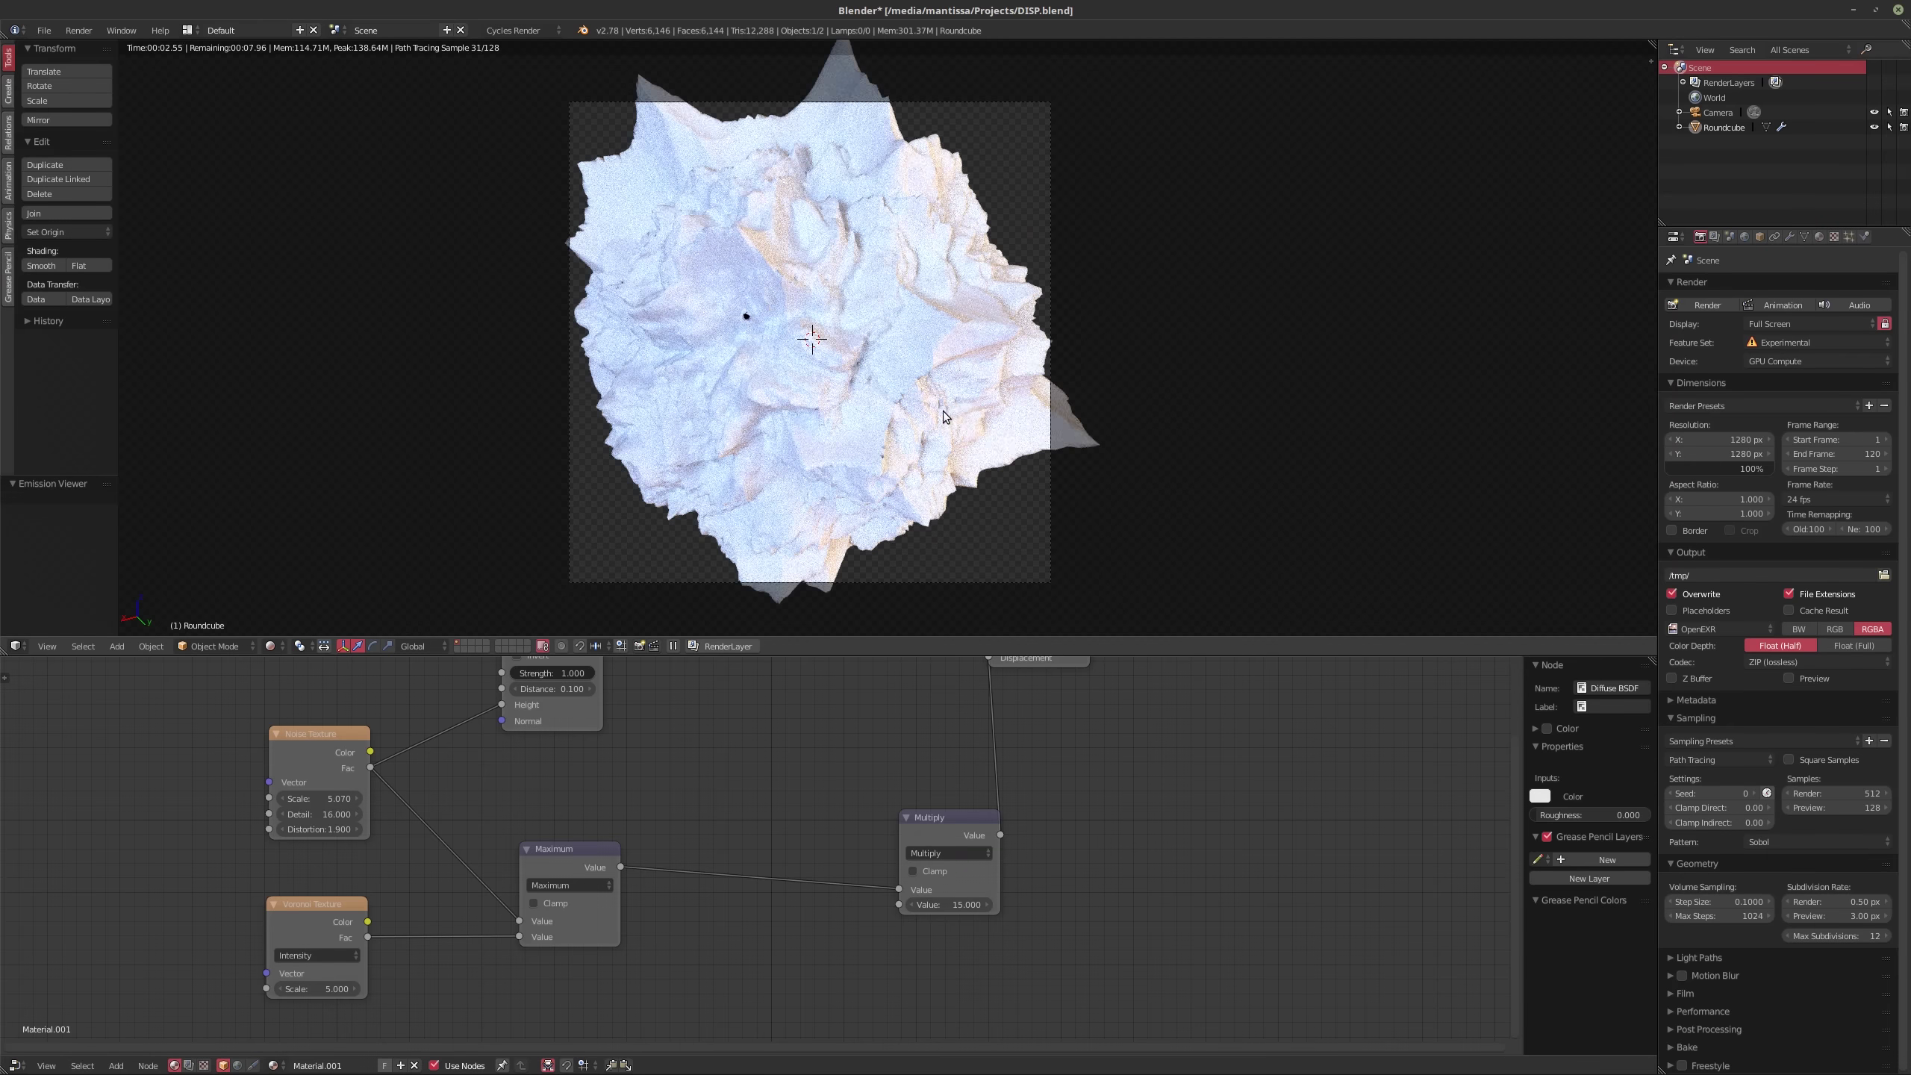
pyautogui.click(569, 885)
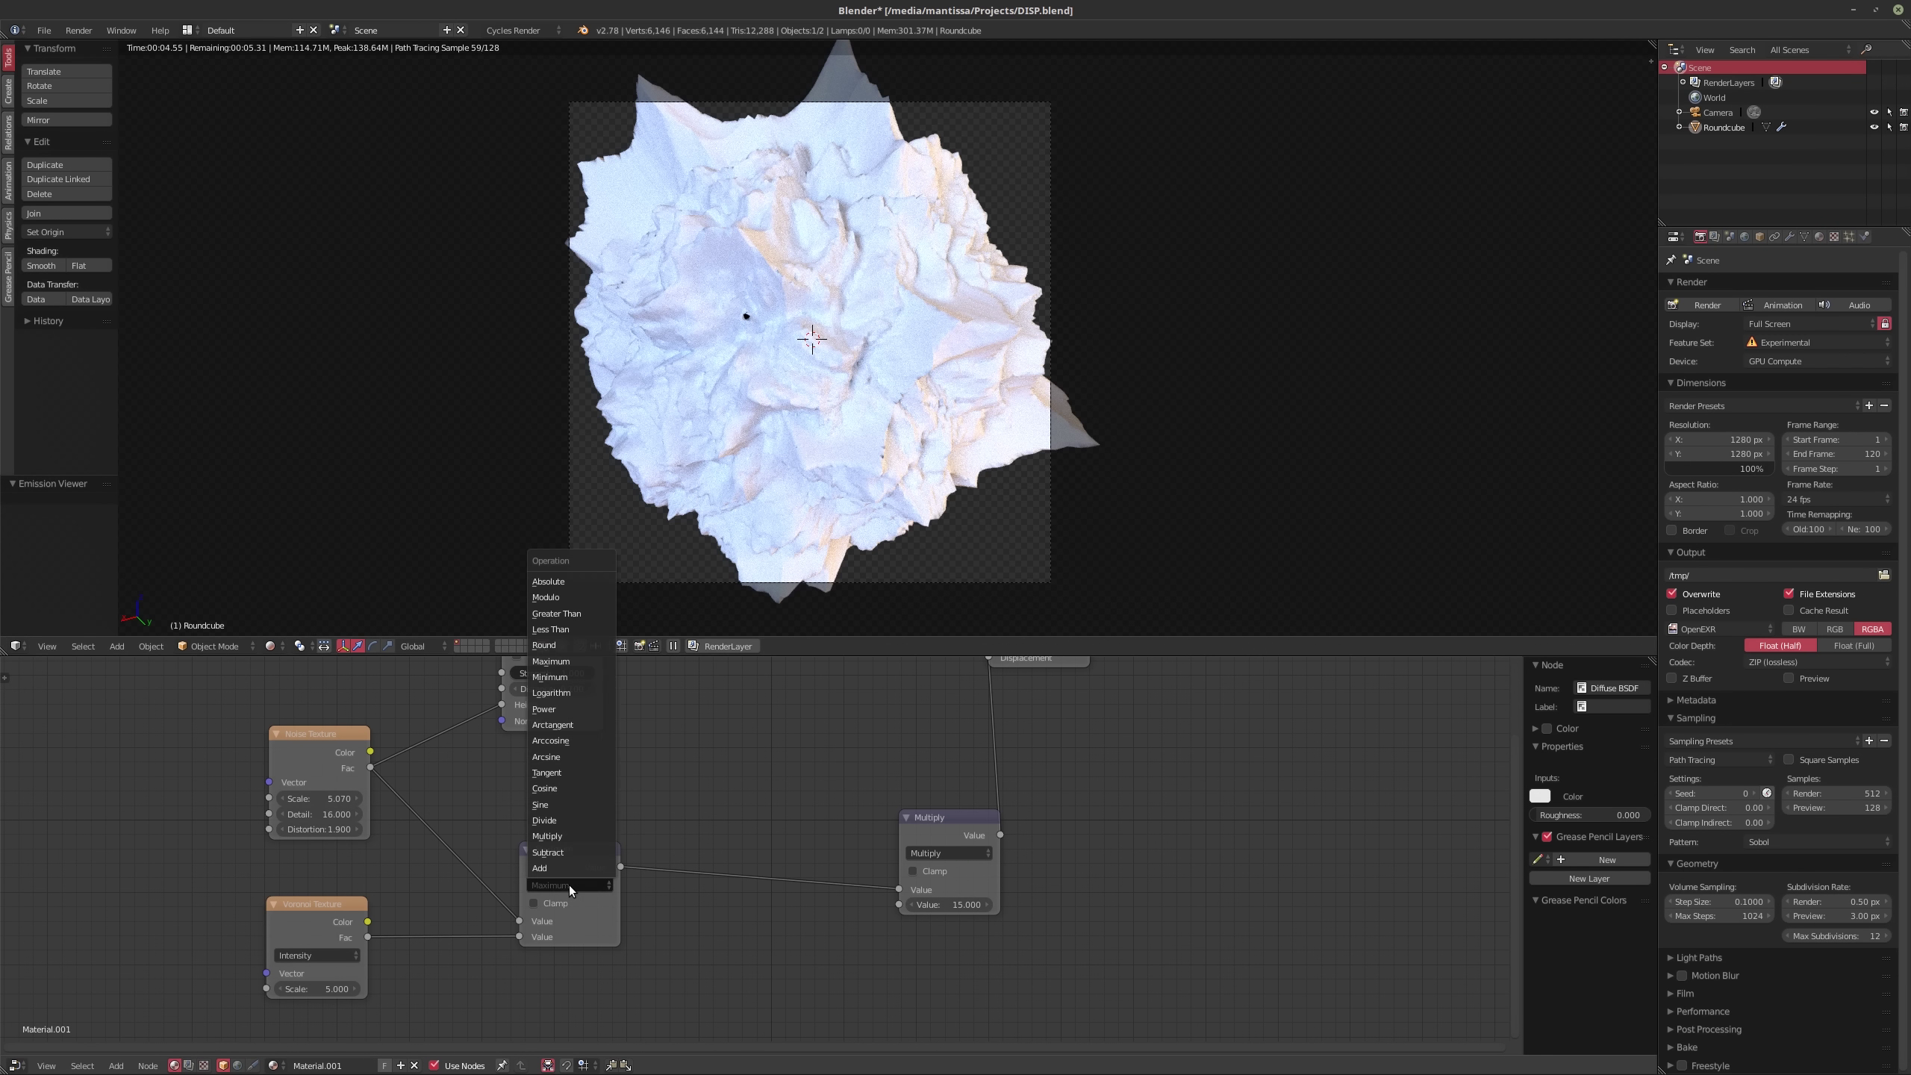
pyautogui.click(569, 885)
pyautogui.moveTo(561, 852)
pyautogui.mouseDown()
pyautogui.moveTo(578, 827)
pyautogui.moveTo(530, 824)
pyautogui.moveTo(550, 829)
pyautogui.mouseUp()
# Step: Try out a MixRGB node near the Maximum node, browsing its blend types, and delete it
pyautogui.hotkey('shift', 'a')
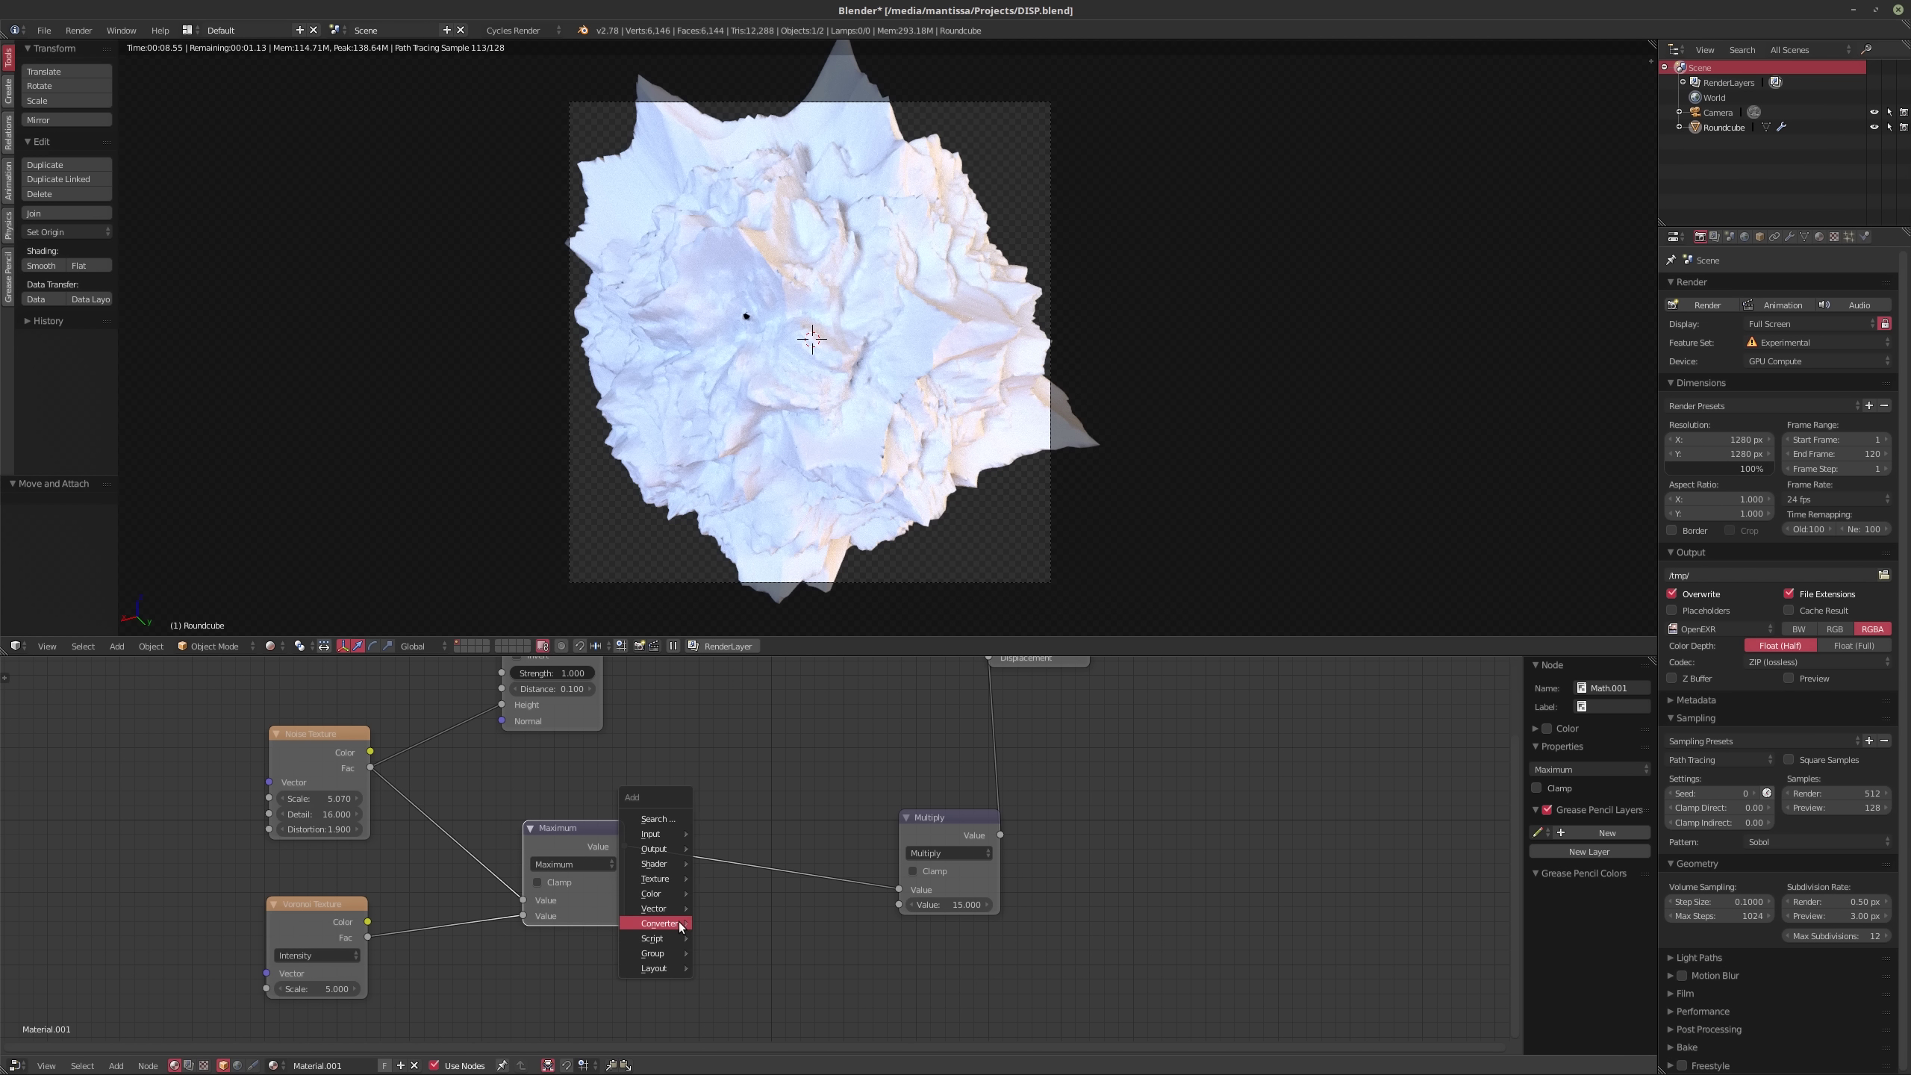
pyautogui.moveTo(668, 894)
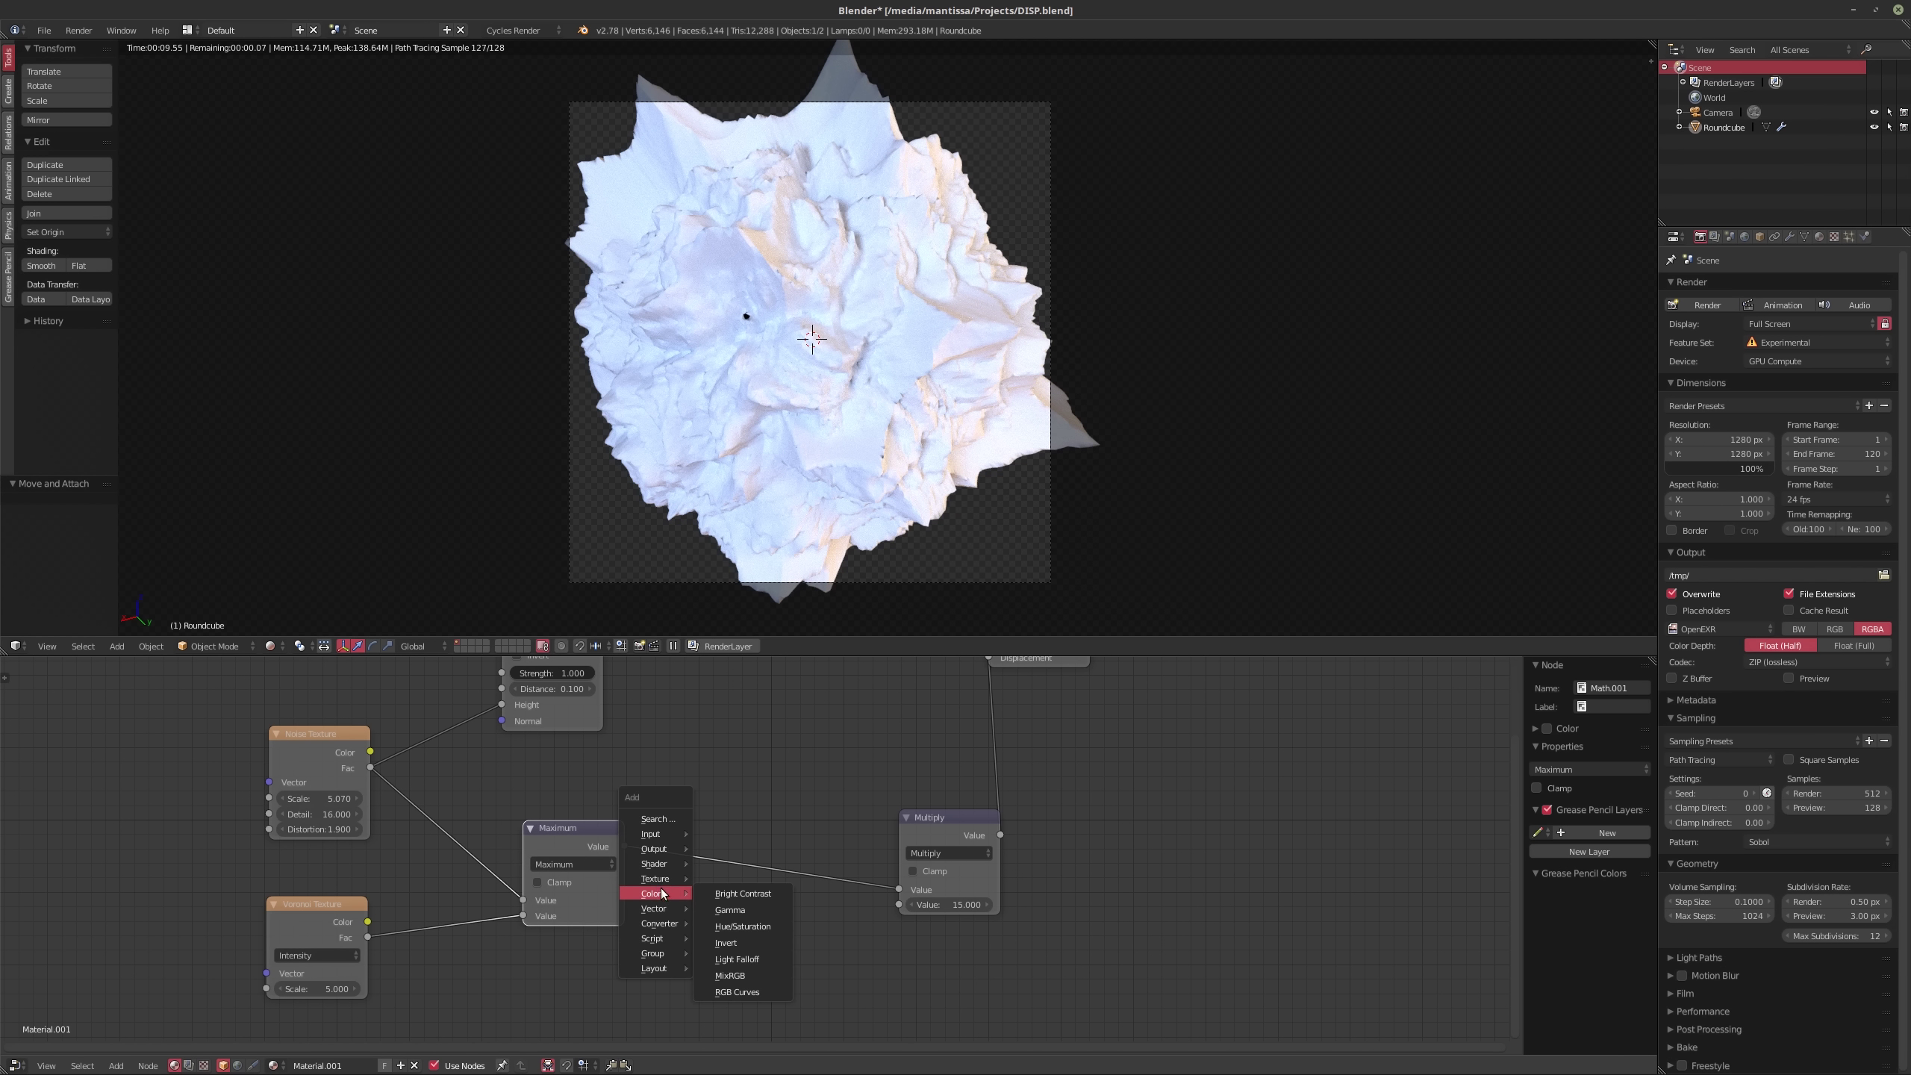
pyautogui.click(736, 977)
pyautogui.click(713, 939)
pyautogui.click(713, 938)
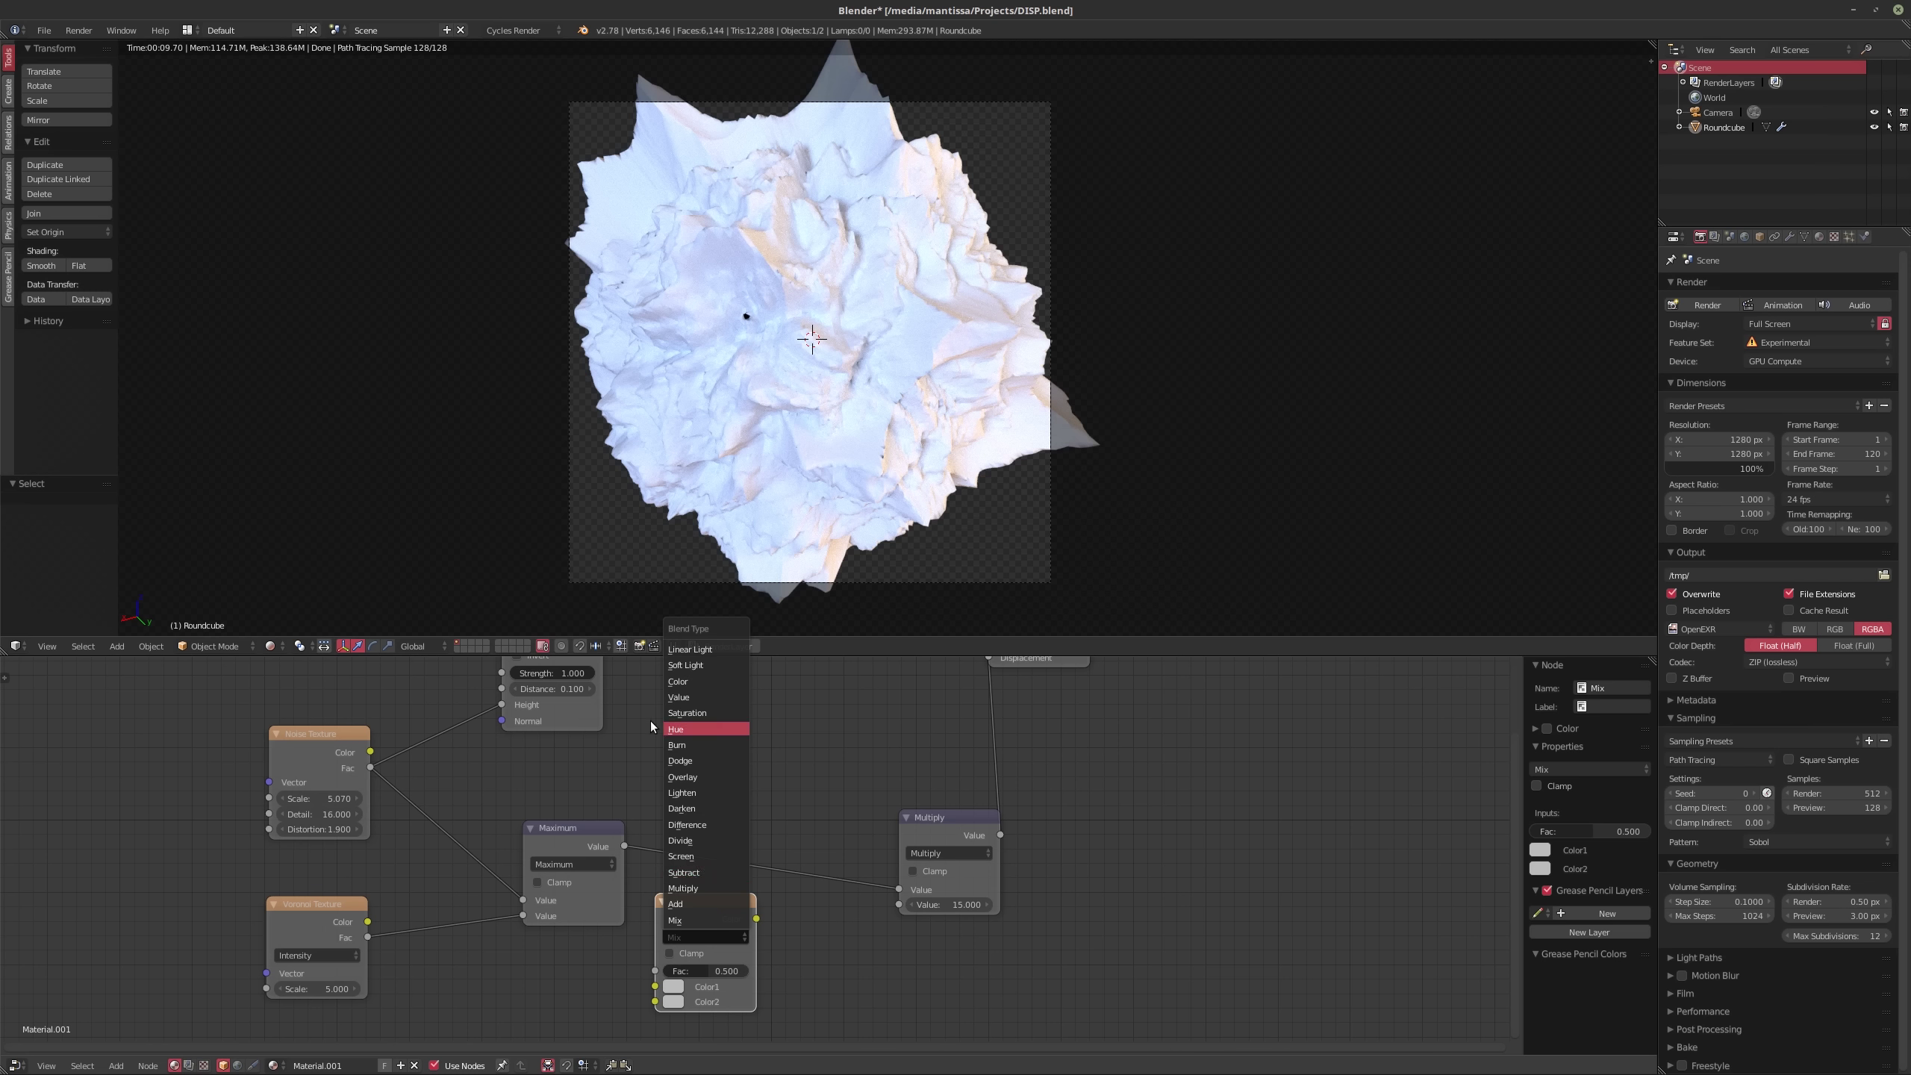
pyautogui.click(720, 938)
pyautogui.click(685, 936)
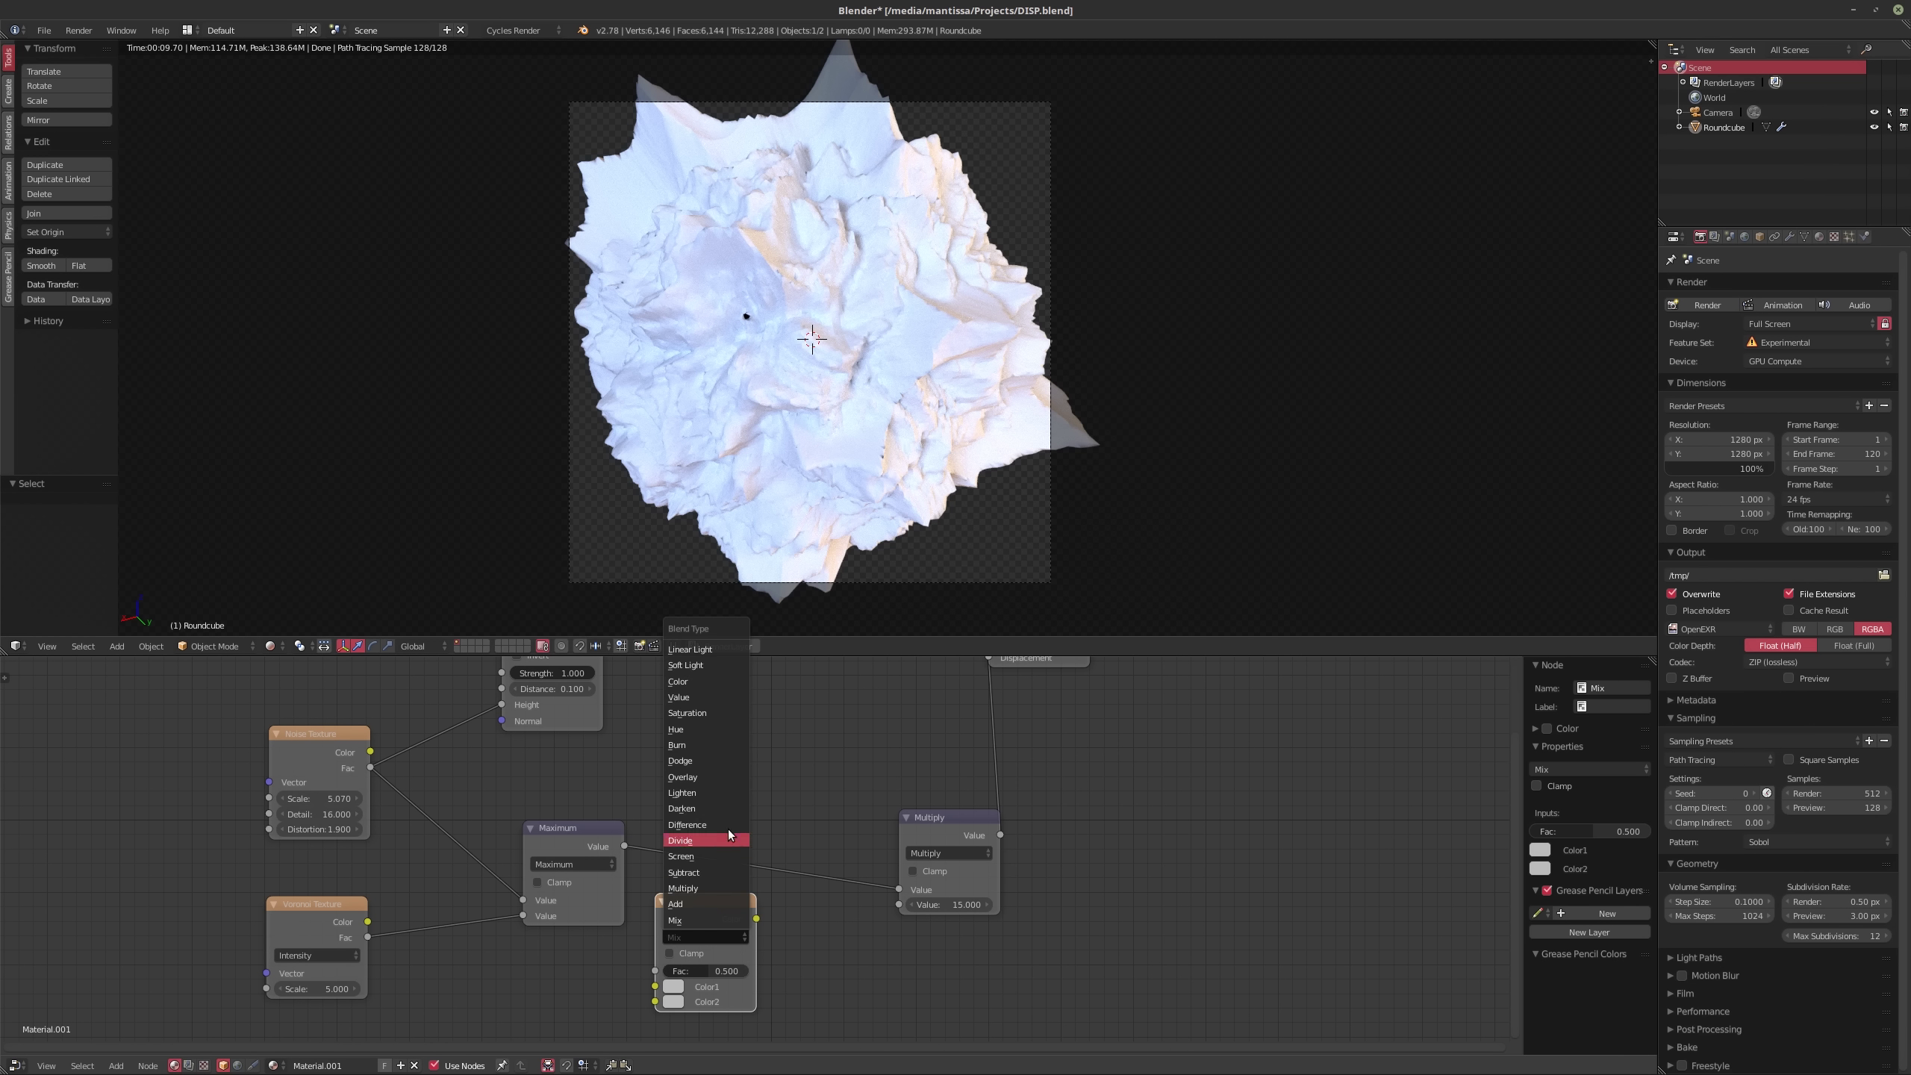
pyautogui.moveTo(717, 911)
pyautogui.mouseDown()
pyautogui.moveTo(704, 921)
pyautogui.moveTo(715, 908)
pyautogui.mouseUp()
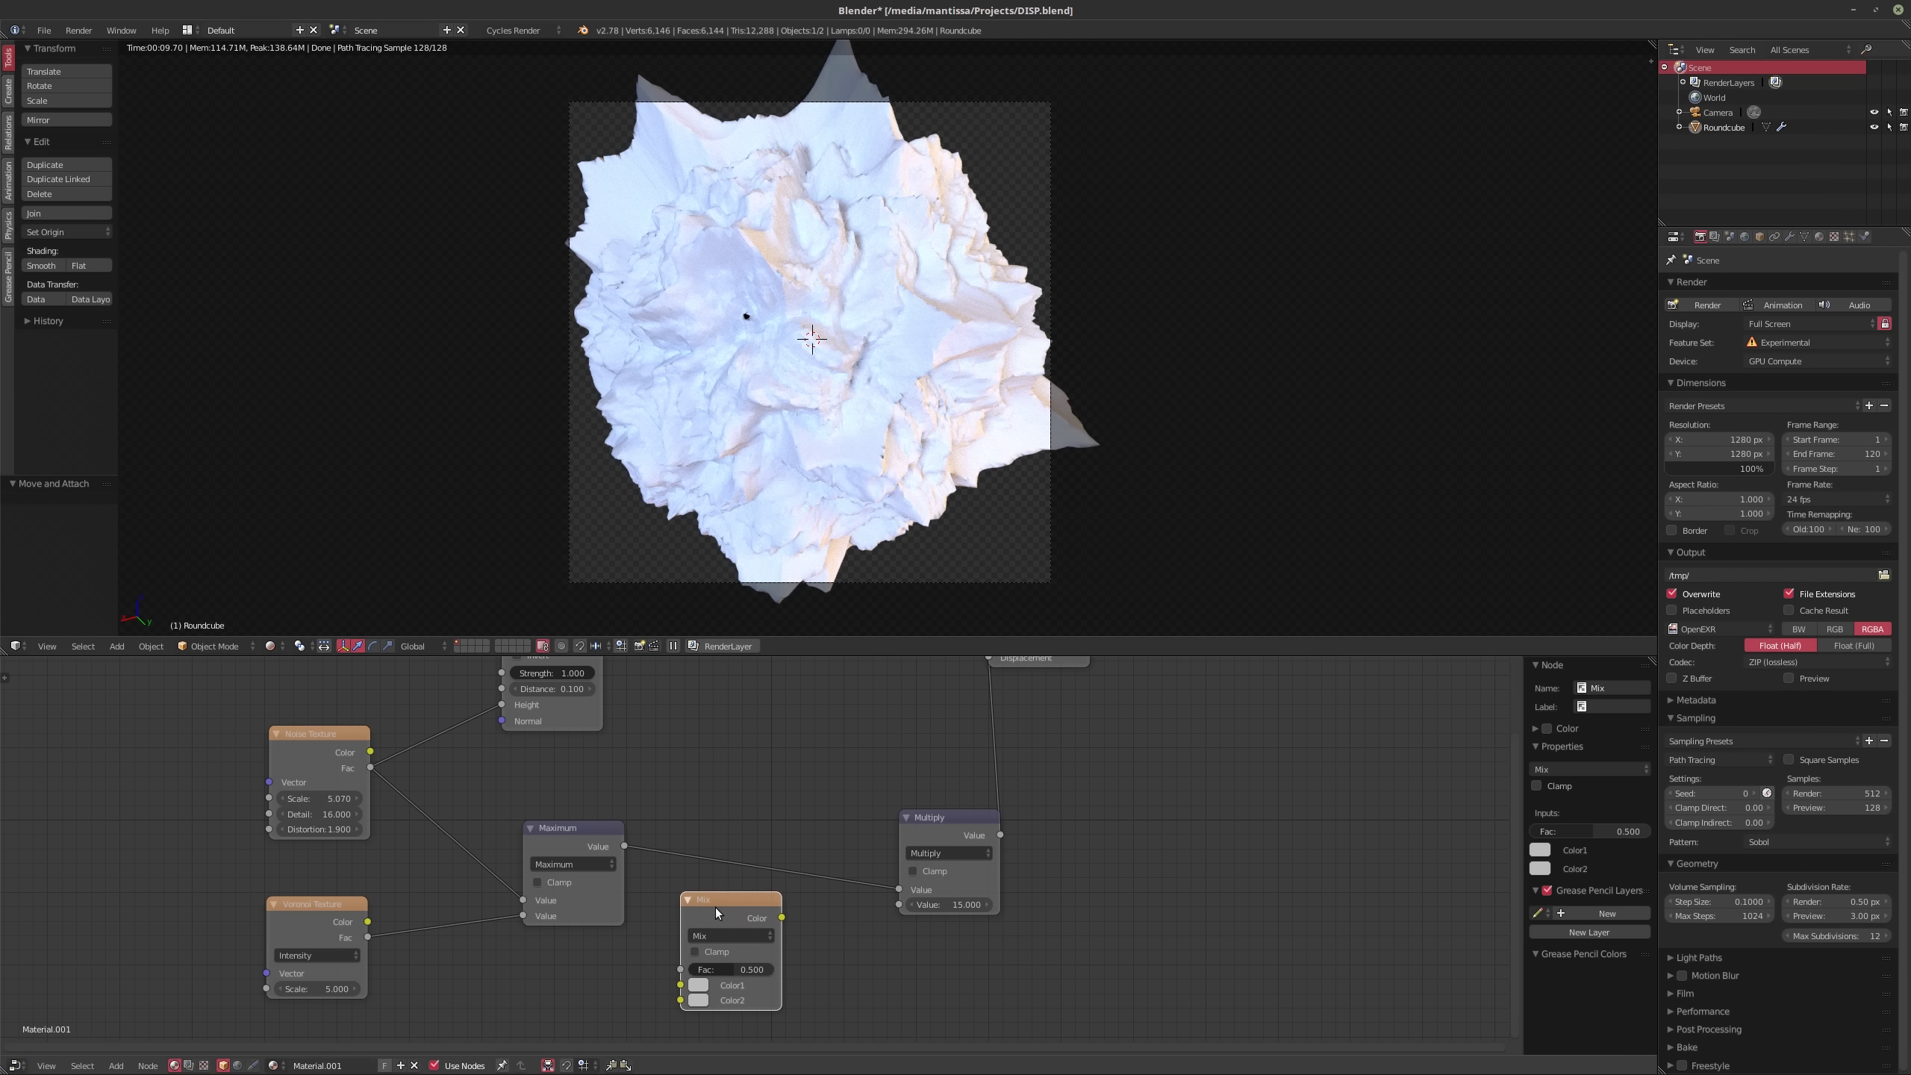
pyautogui.moveTo(566, 830); pyautogui.dragTo(565, 824)
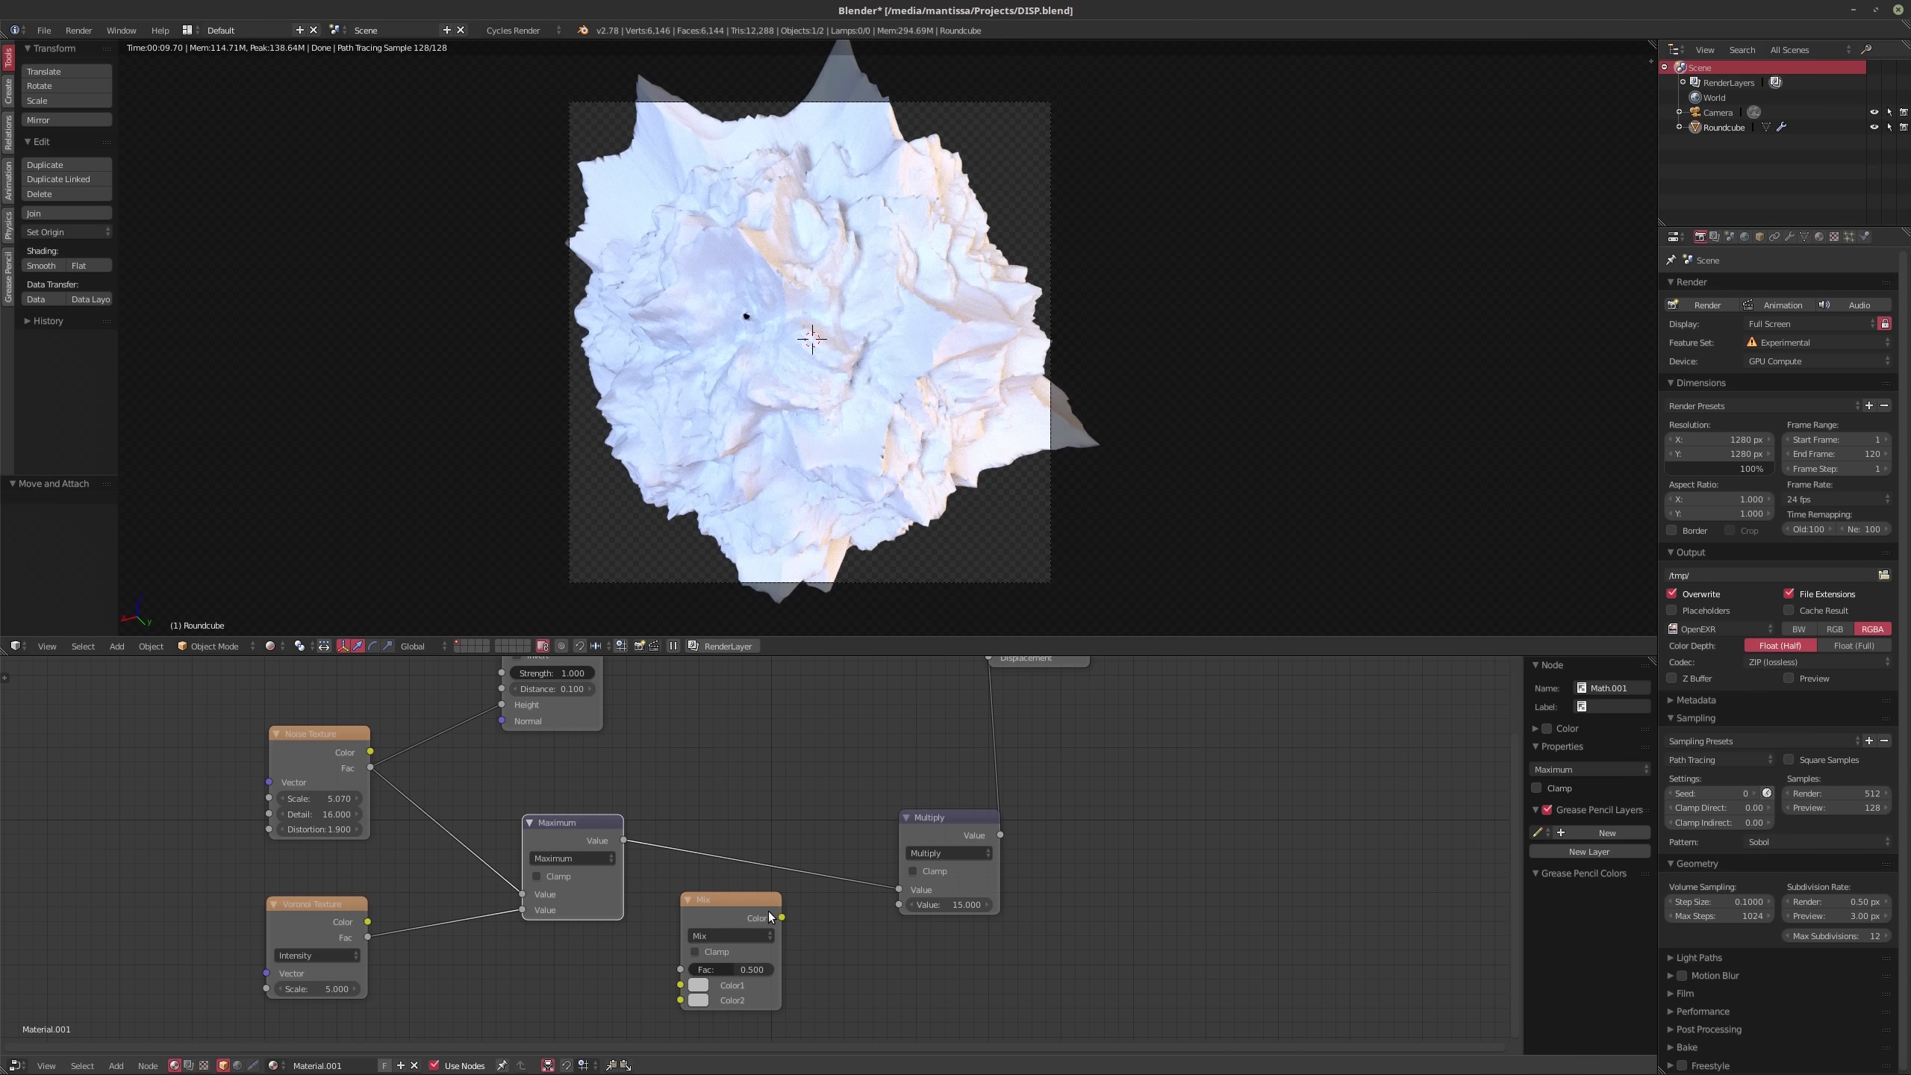
pyautogui.click(708, 905)
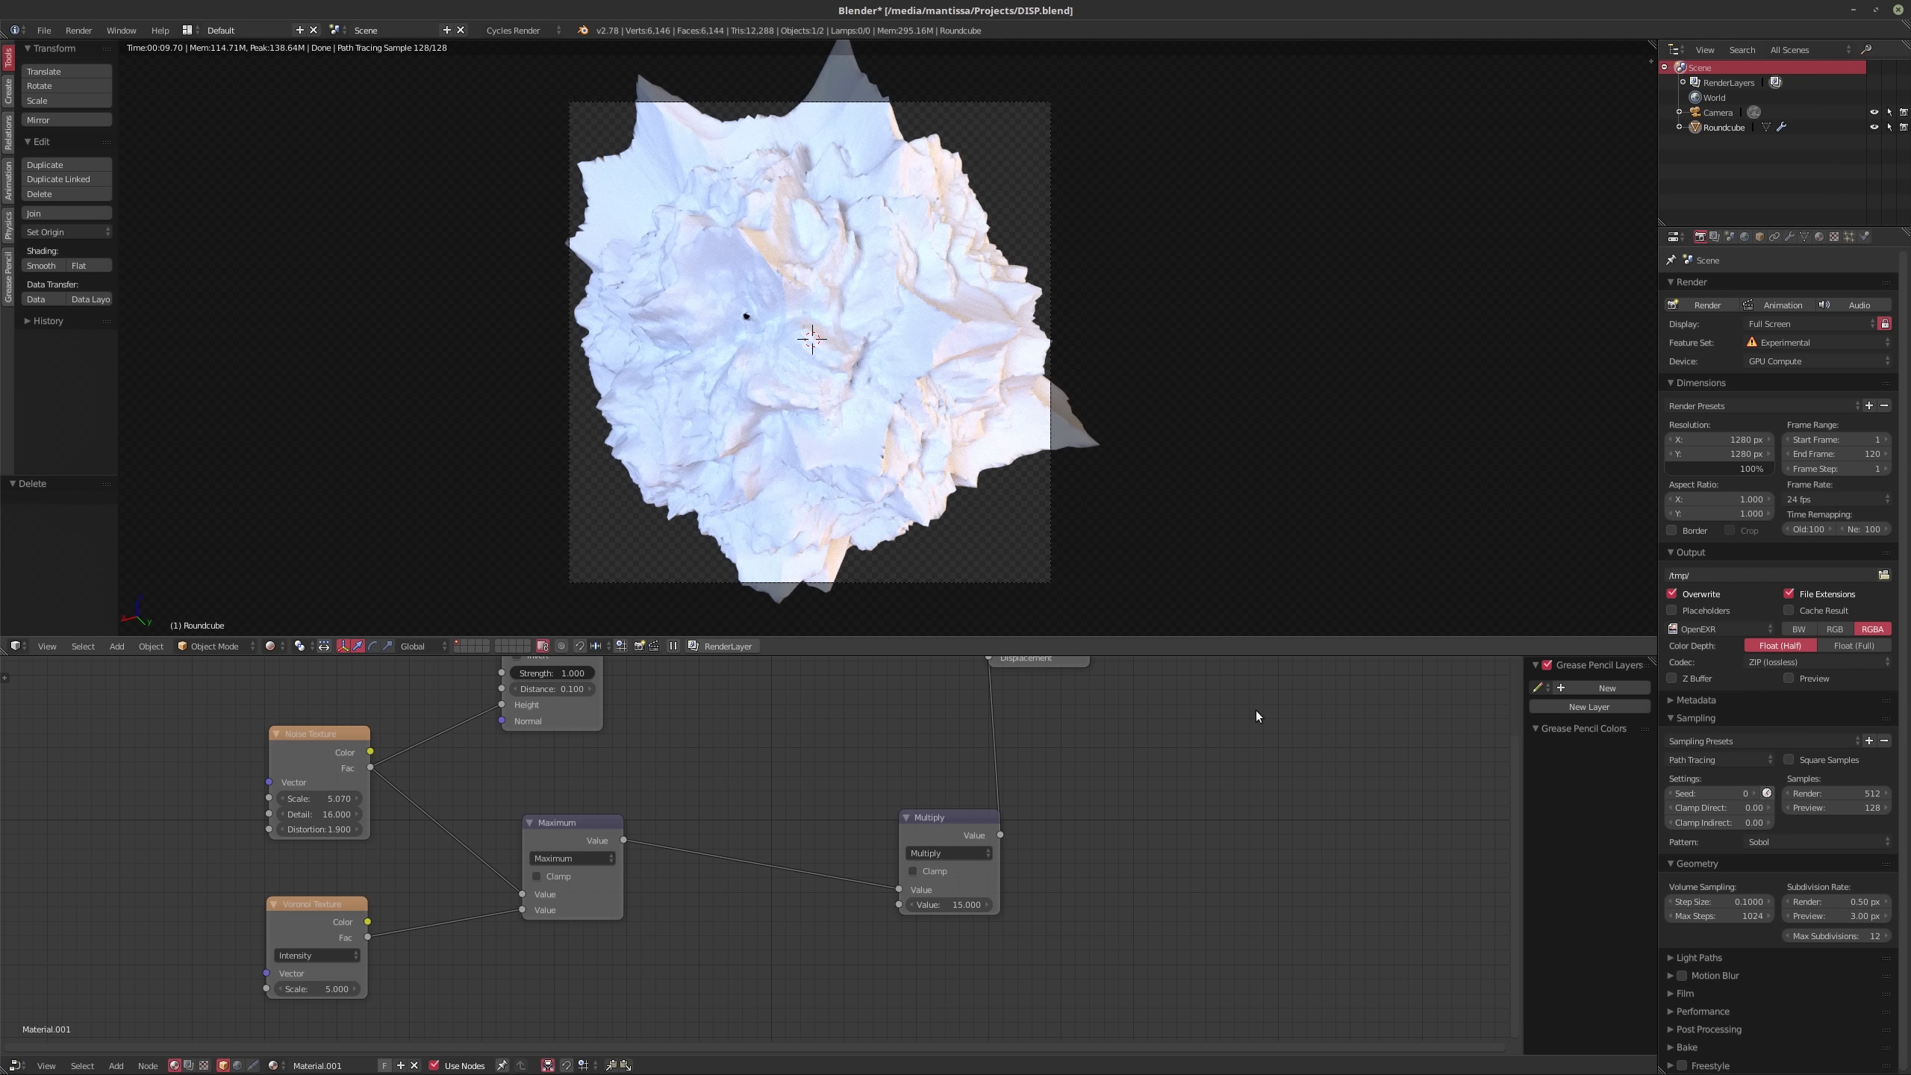
# Step: Set the maximum subdivisions to 16 and return the viewport to solid shading
pyautogui.click(1888, 938)
pyautogui.hotkey('shift', 'z')
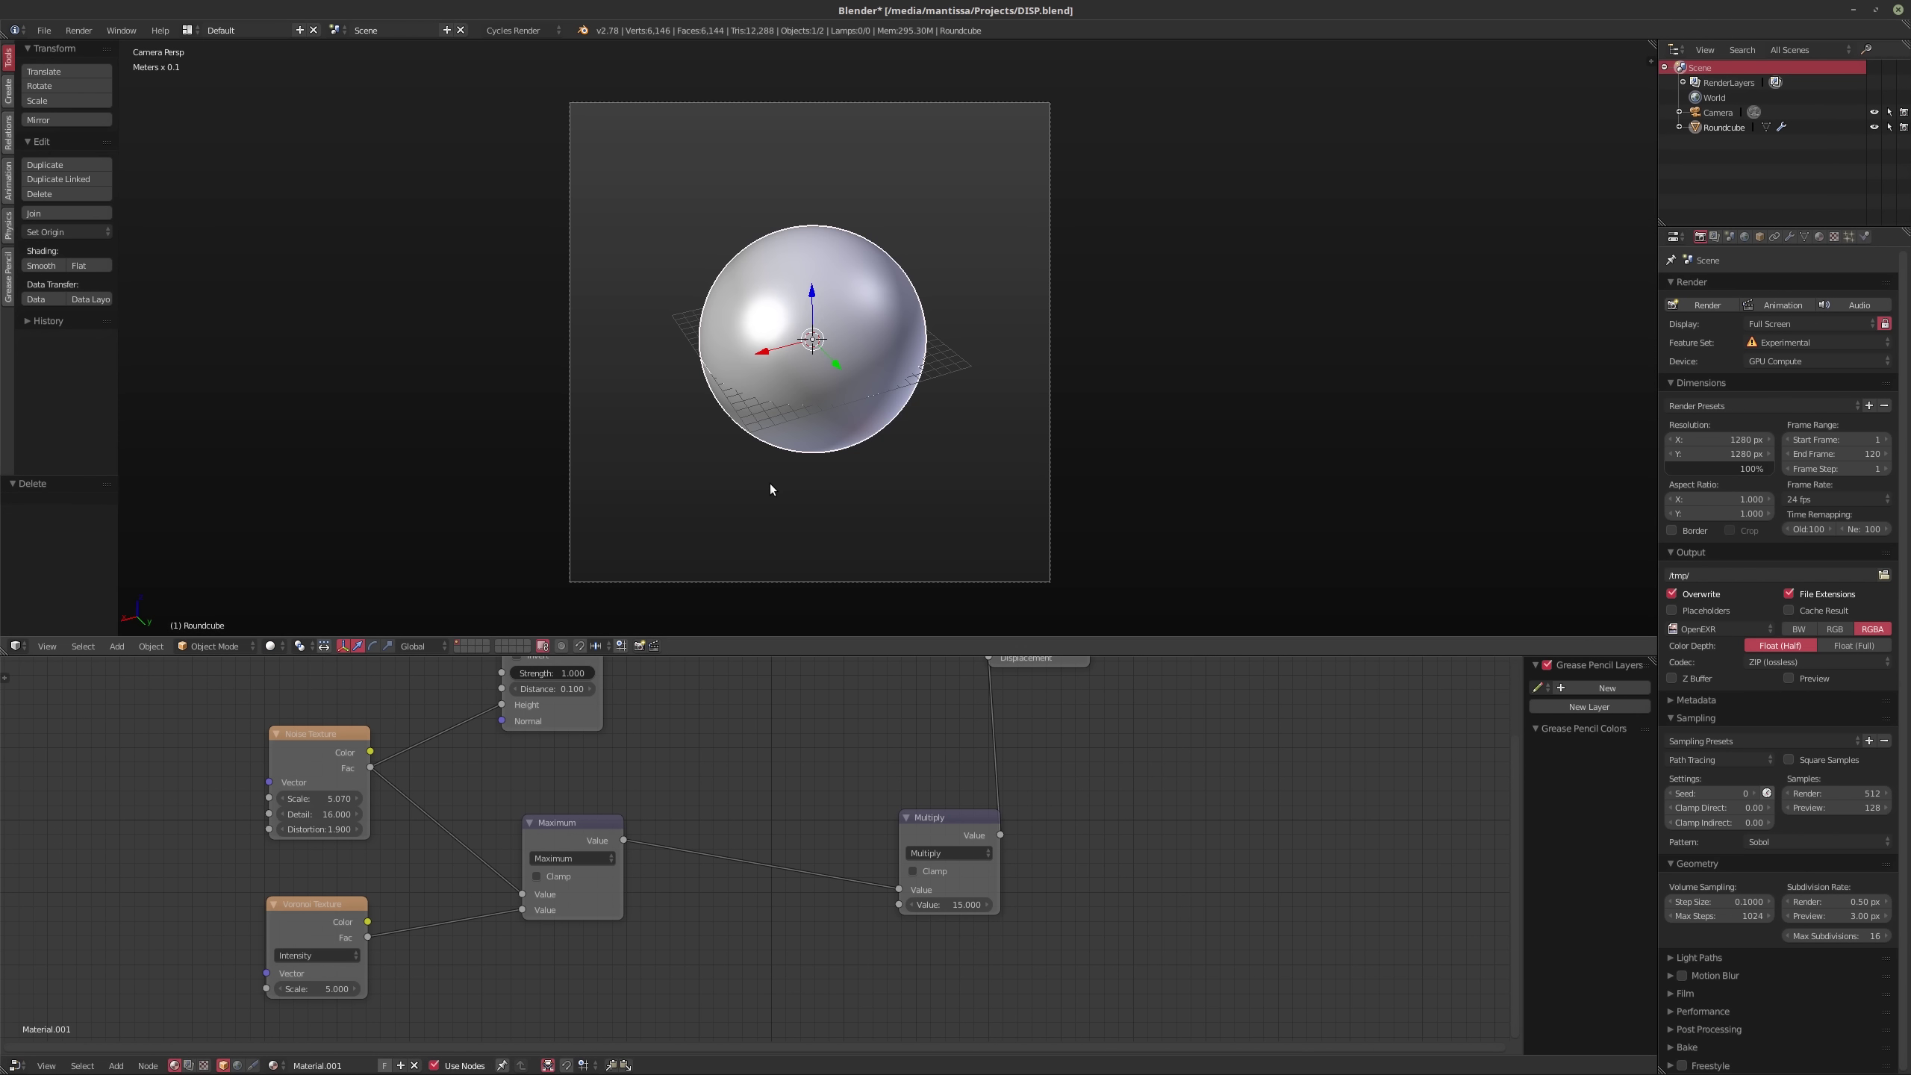
# Step: Save over the existing blend file and render the current frame, closing the Scape_003.png example image
pyautogui.hotkey('ctrl', 's')
pyautogui.click(771, 484)
pyautogui.press('F12')
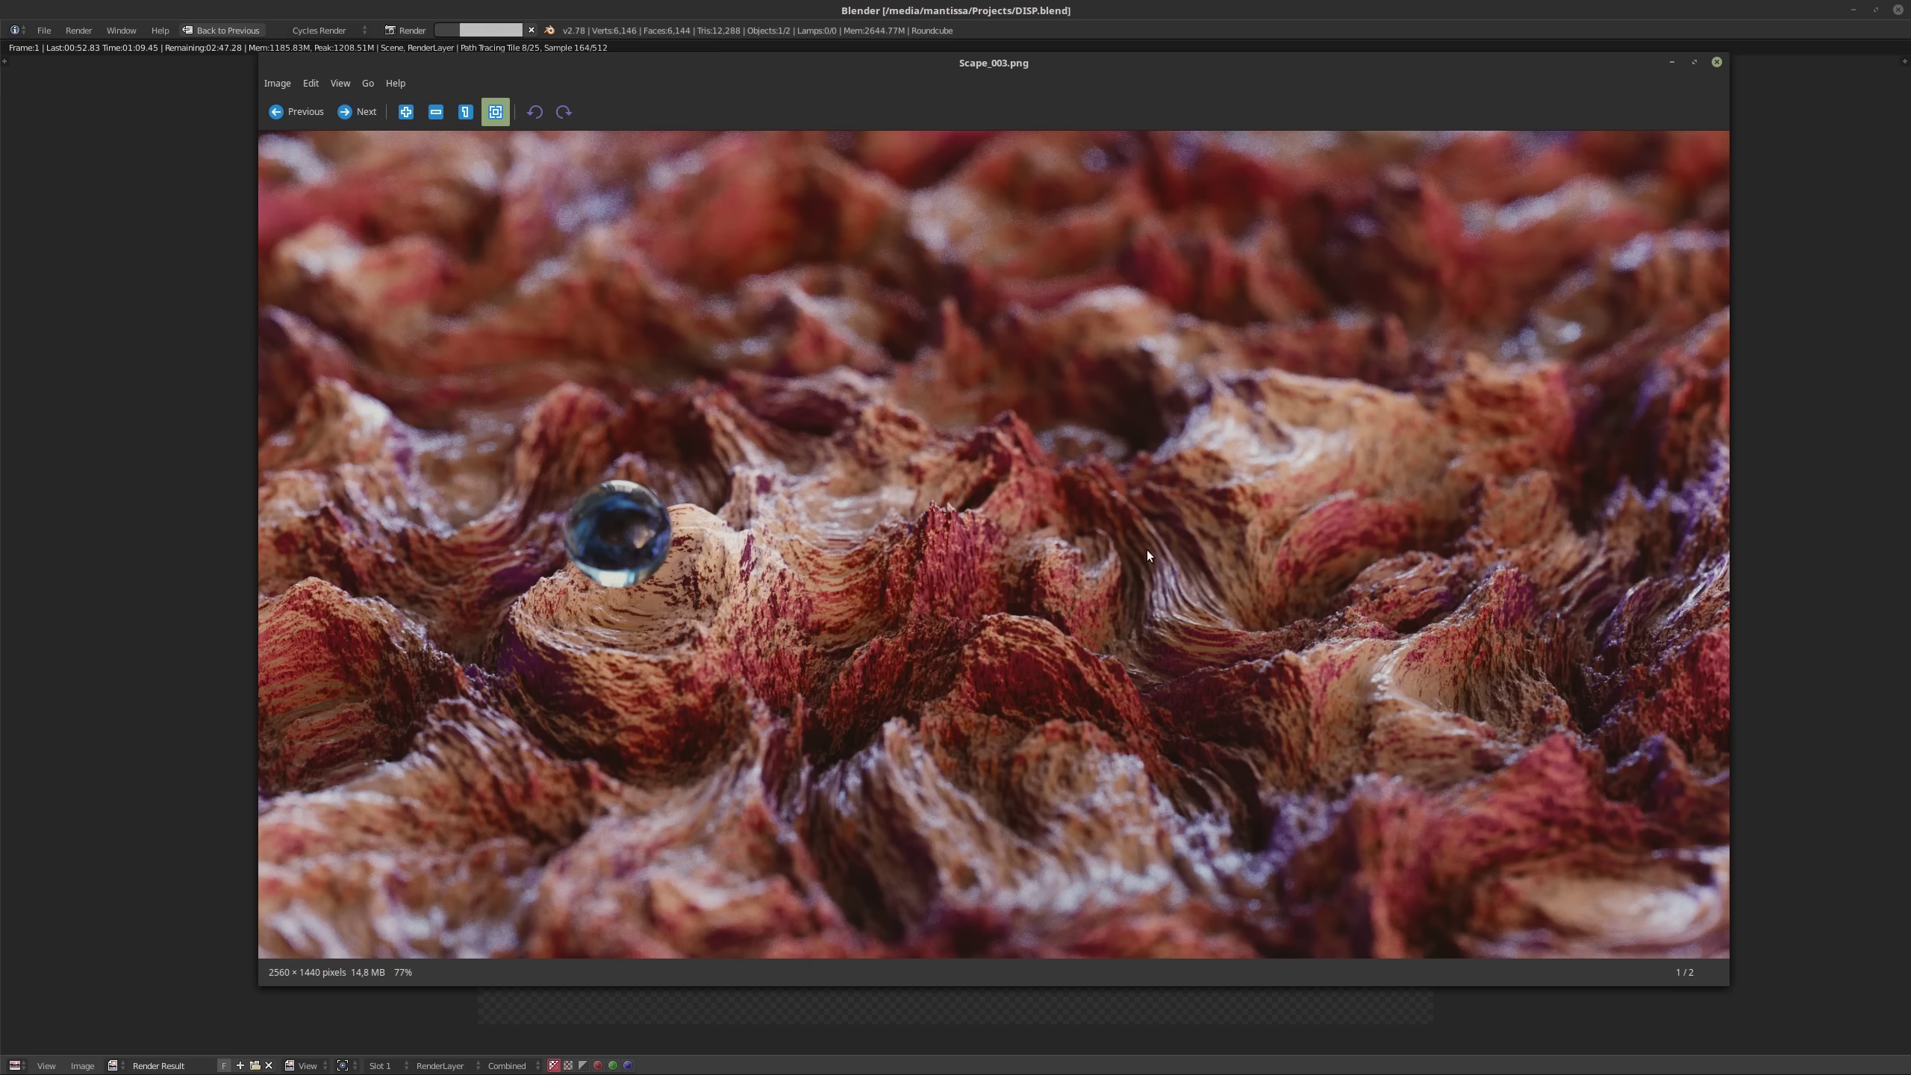
pyautogui.click(1716, 64)
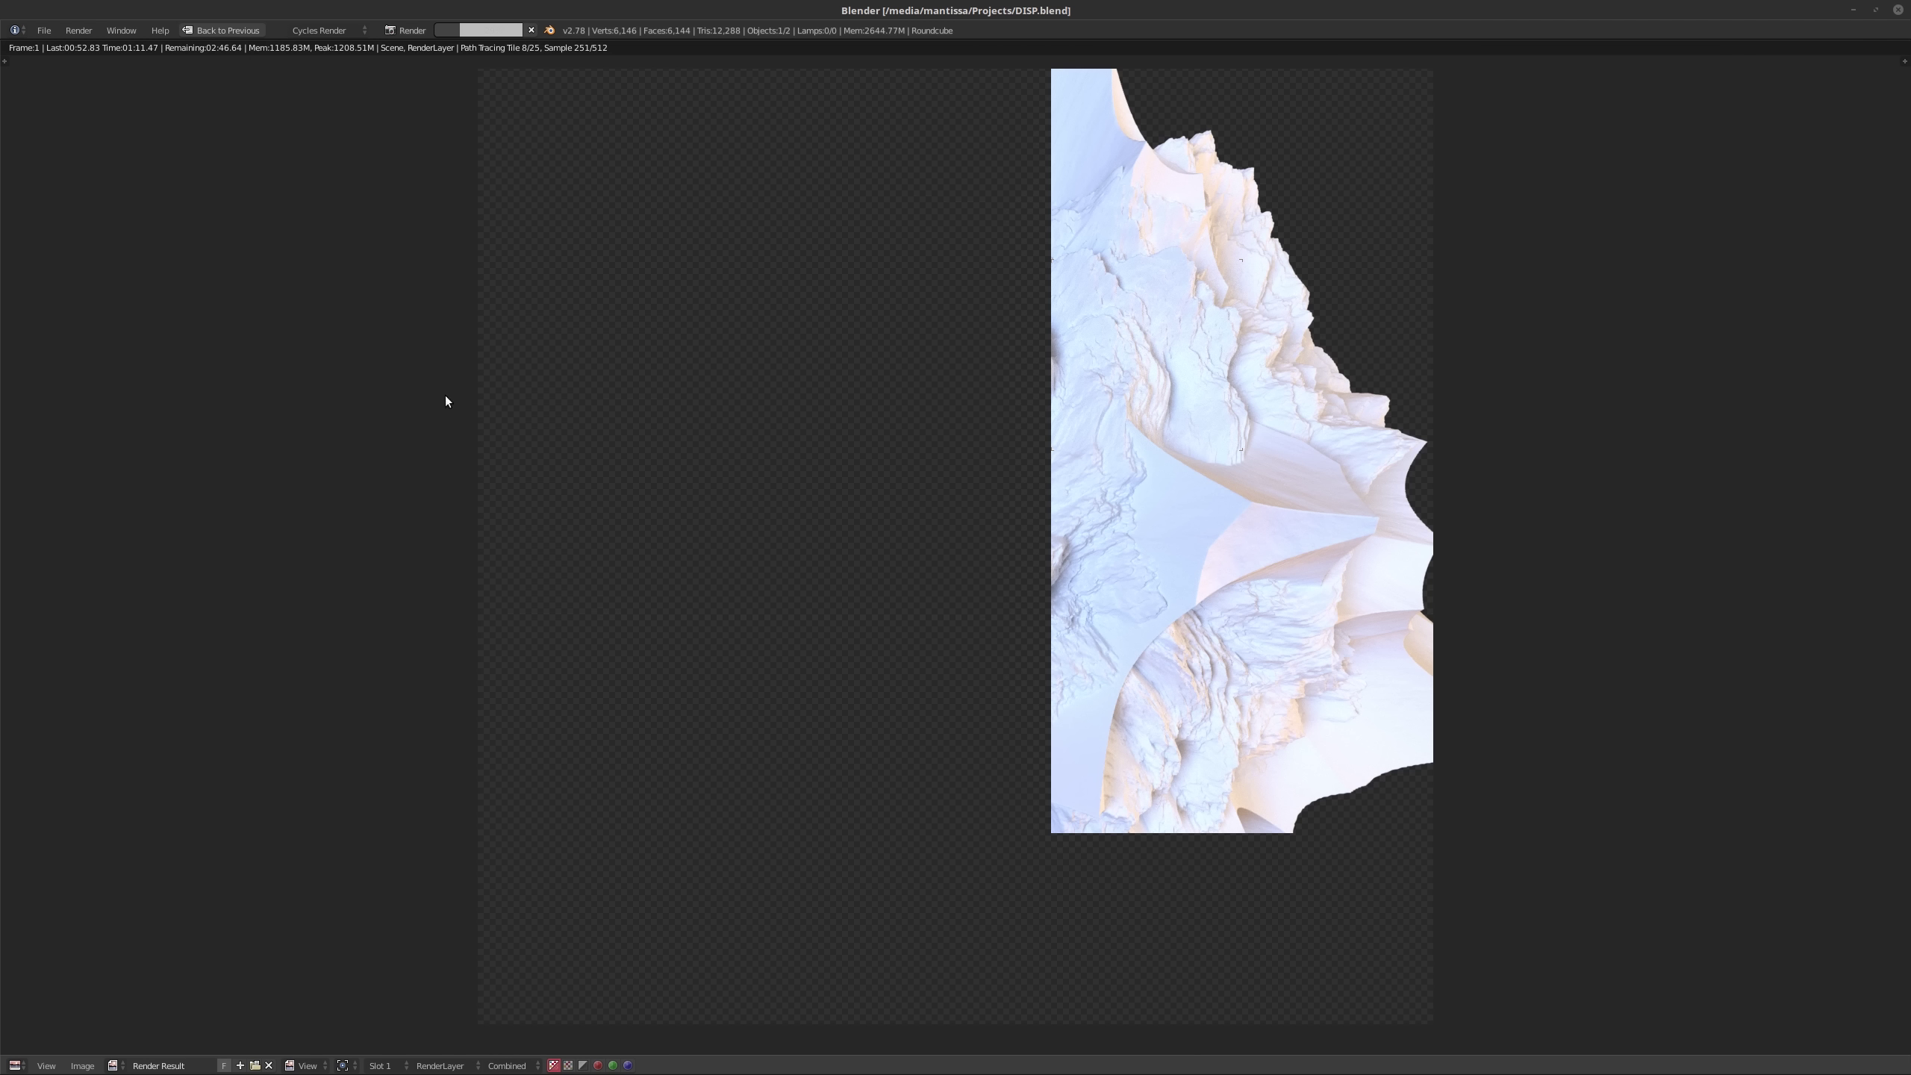